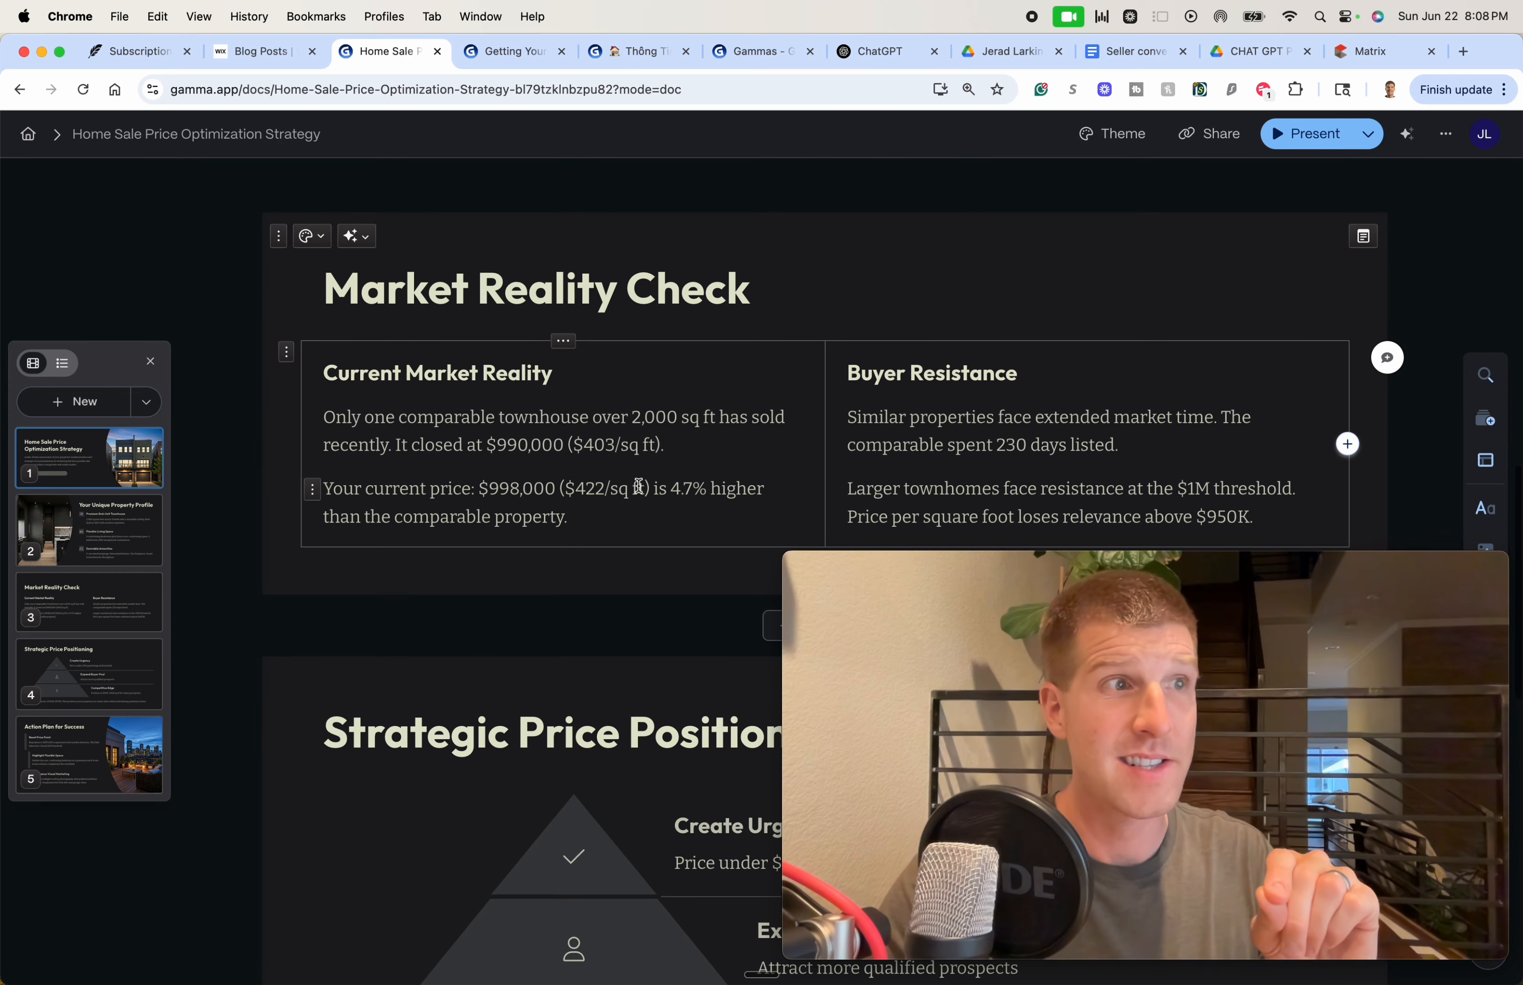
Review the earlier Anthem Highlands and Vietnamese listing CMA presentations in Gamma
{"action": "left_click", "coordinate": [1366, 53]}
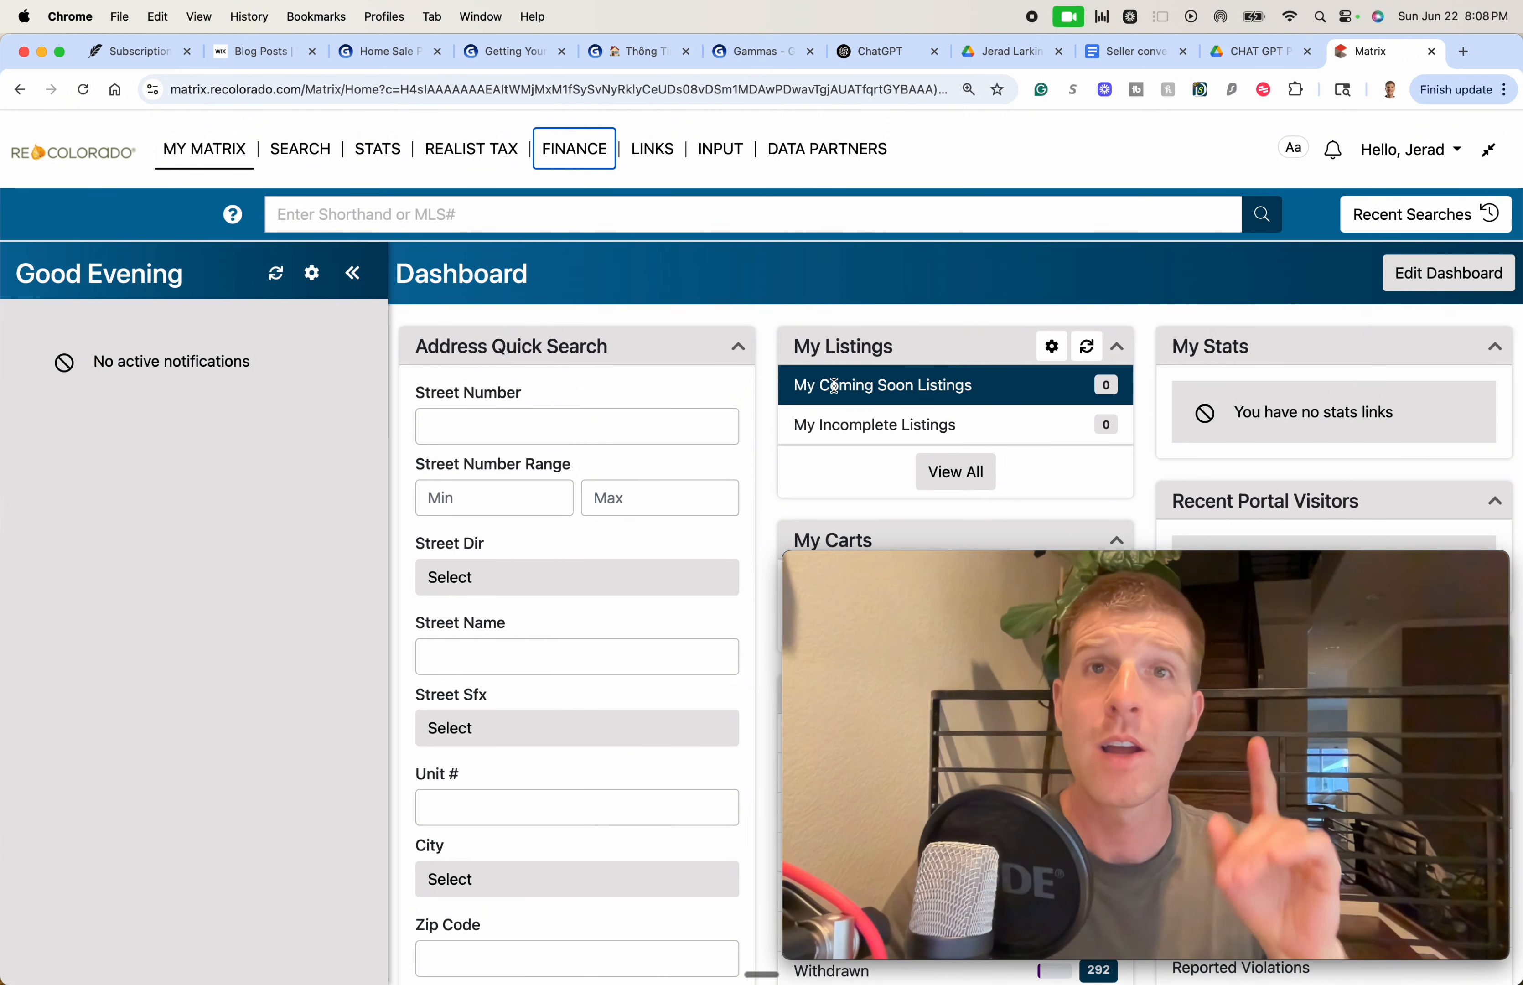
{"action": "left_click", "coordinate": [519, 62]}
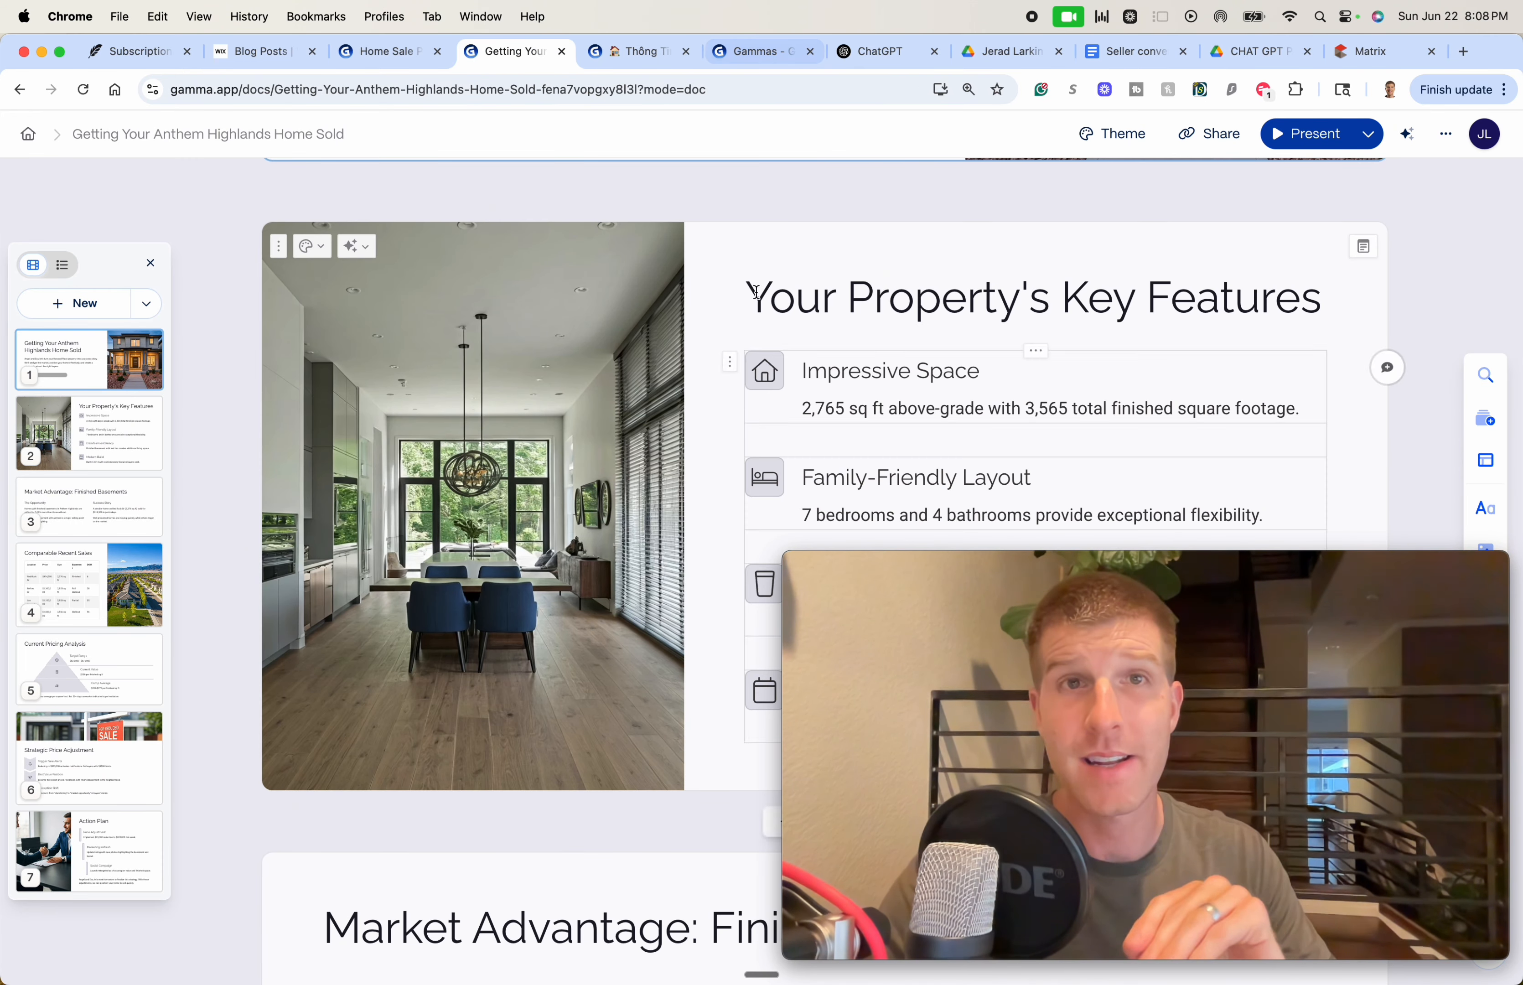
{"action": "left_click", "coordinate": [639, 51]}
{"action": "scroll", "coordinate": [715, 328], "scroll_direction": "down", "scroll_amount": 6}
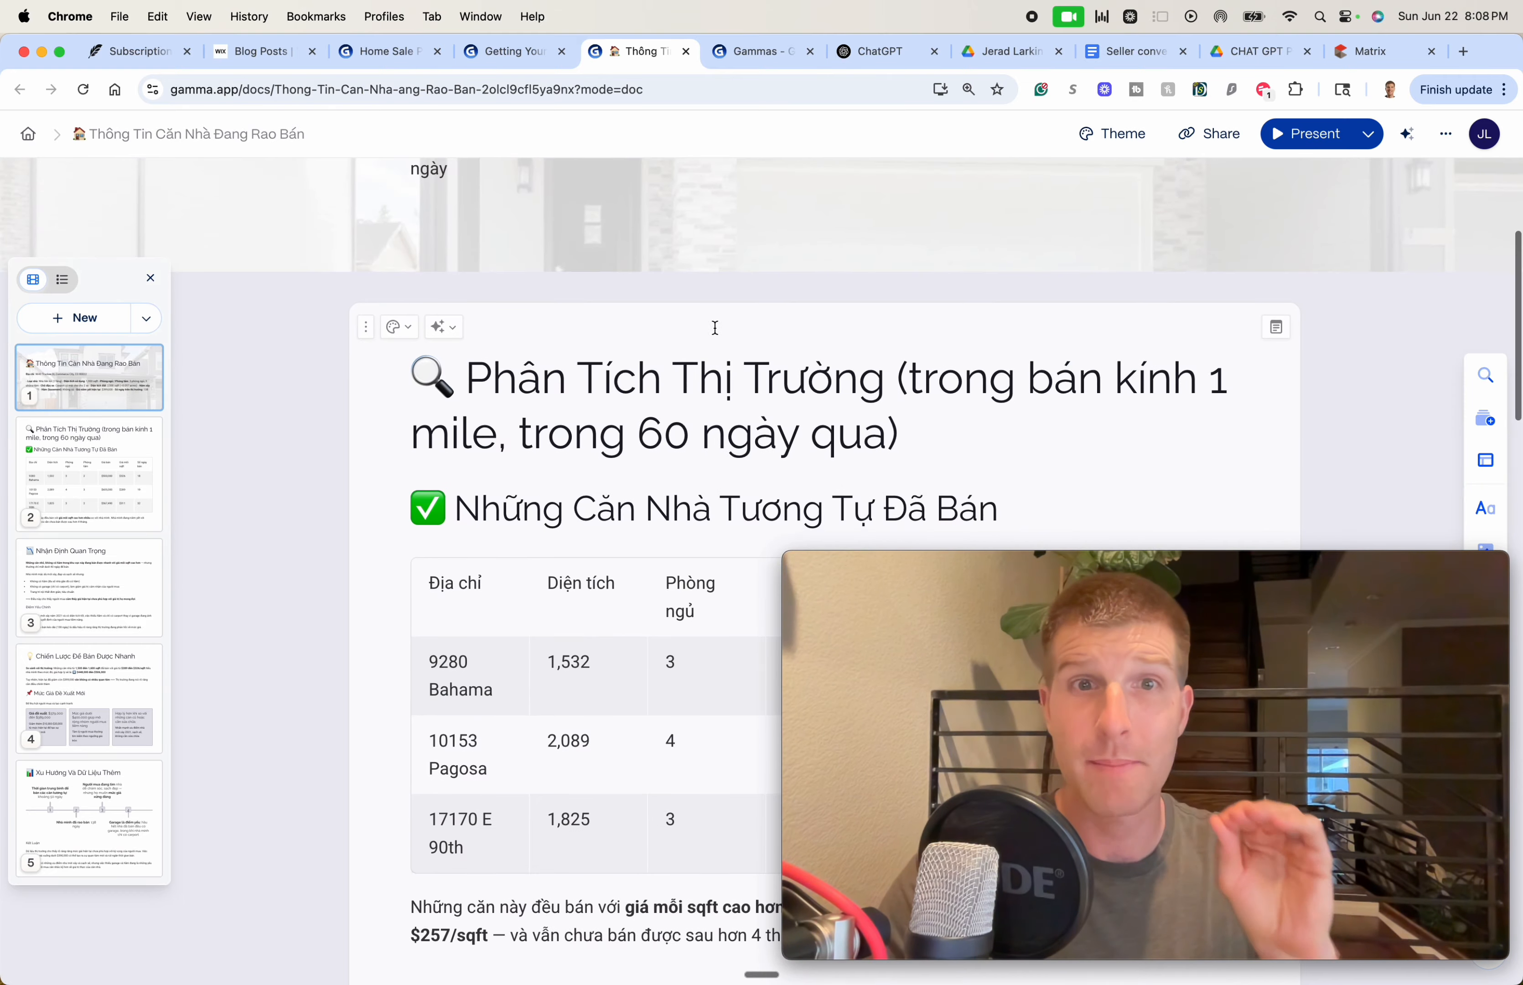
{"action": "scroll", "coordinate": [715, 327], "scroll_direction": "down", "scroll_amount": 15}
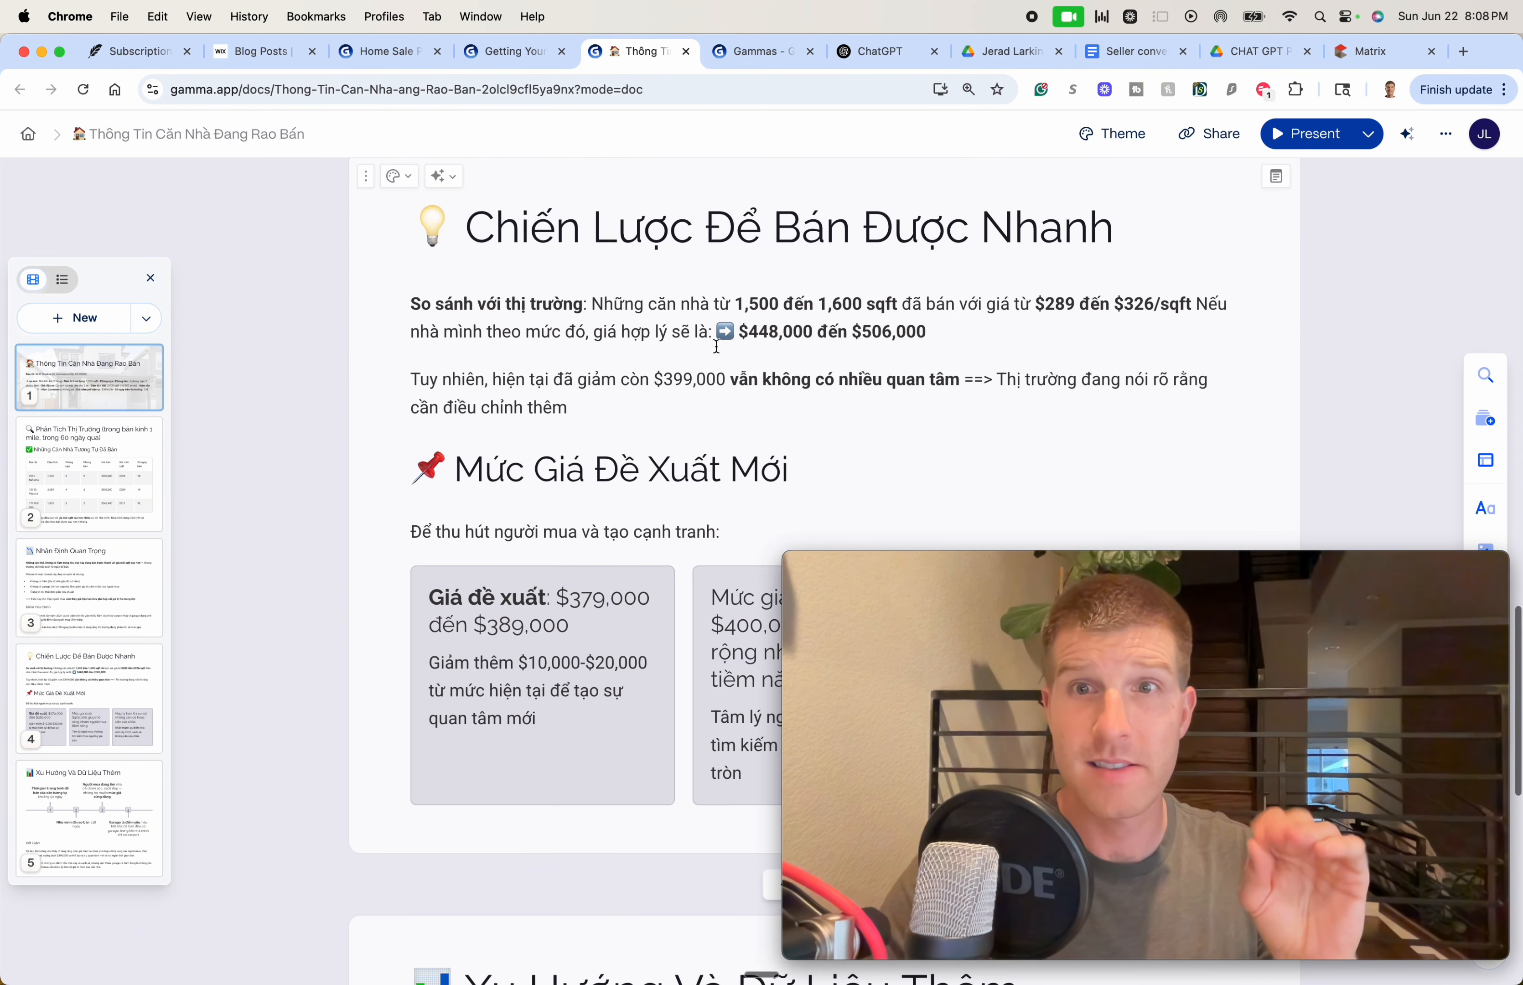
Scroll the Gamma presentation library, then return to the REcolorado Matrix dashboard
{"action": "left_click", "coordinate": [761, 51]}
{"action": "scroll", "coordinate": [704, 416], "scroll_direction": "down", "scroll_amount": 5}
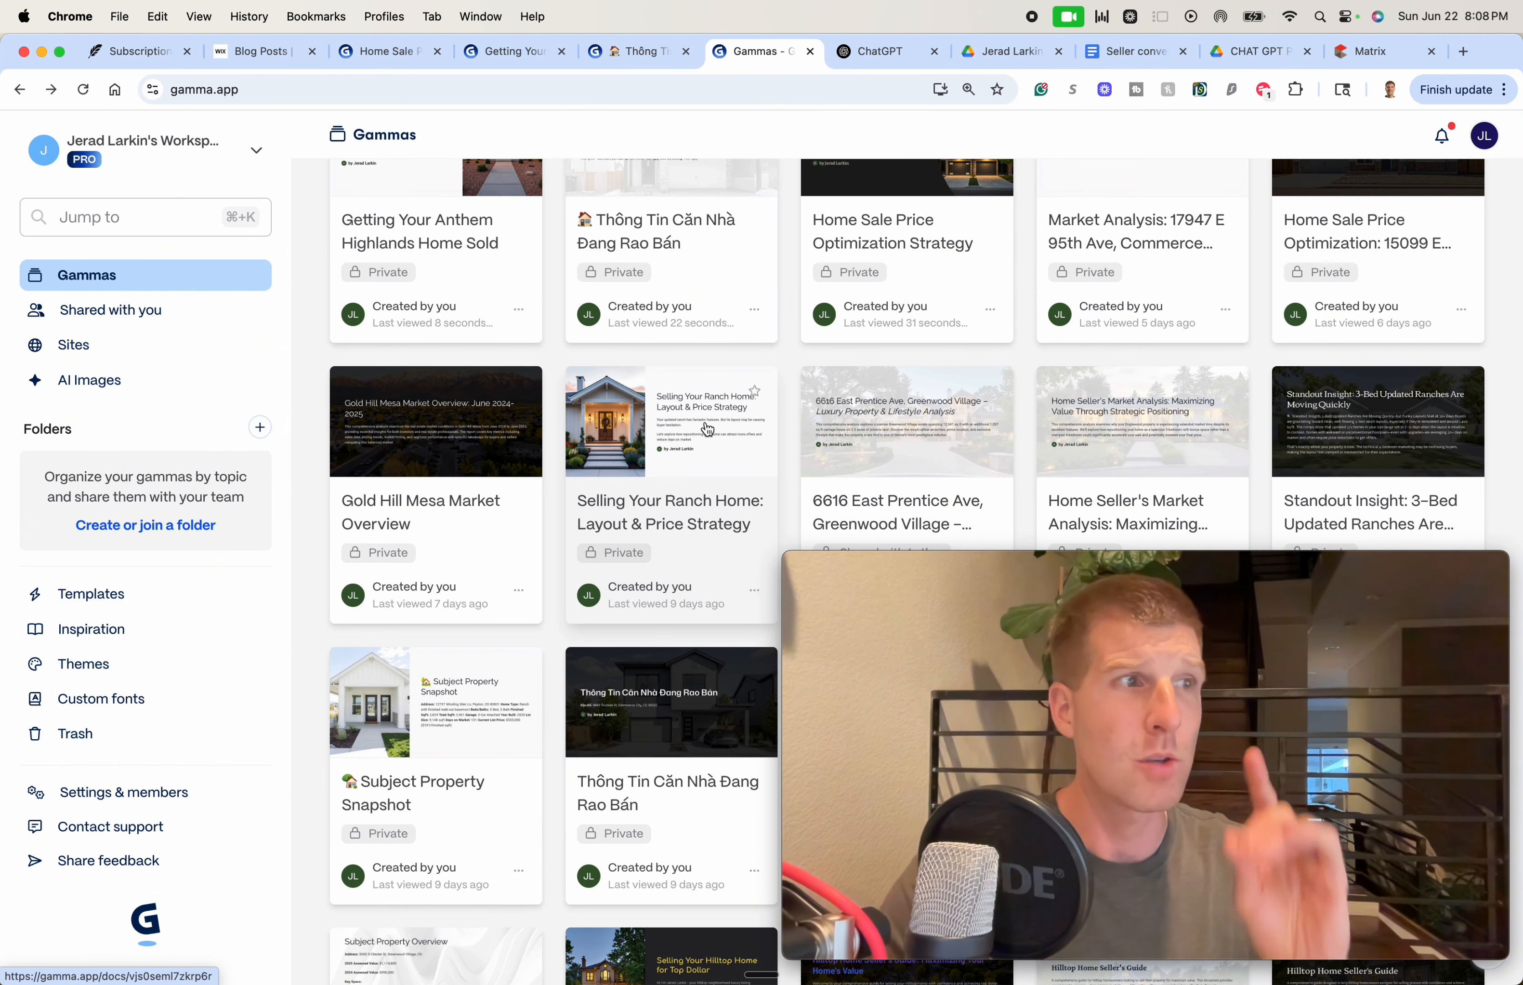
{"action": "scroll", "coordinate": [704, 430], "scroll_direction": "down", "scroll_amount": 6}
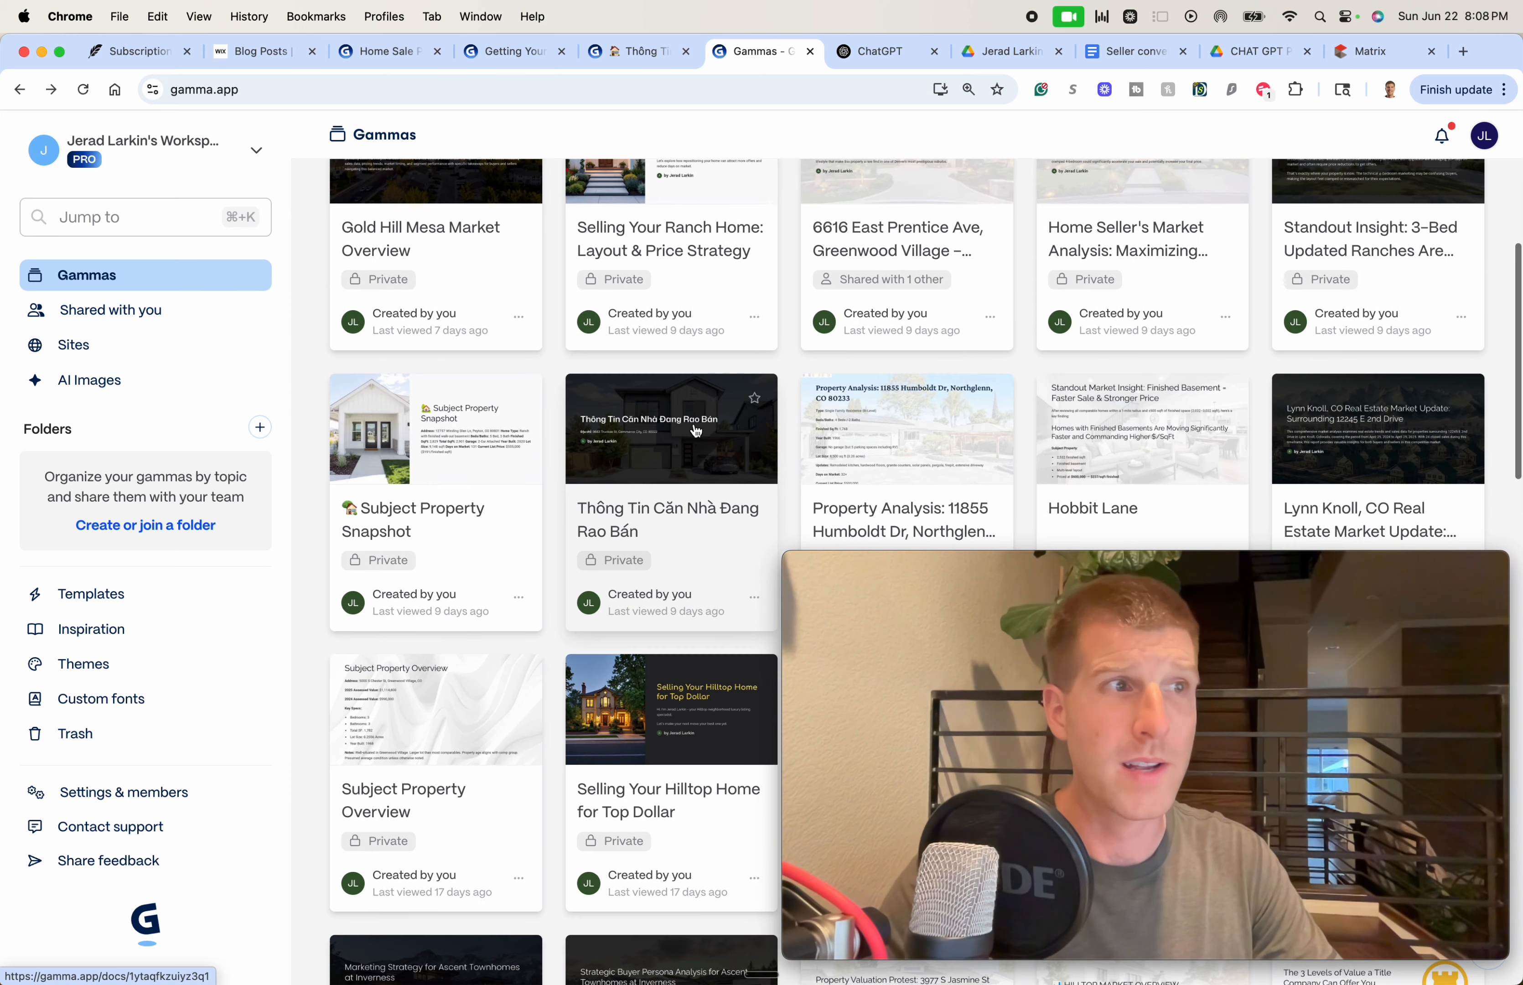
{"action": "scroll", "coordinate": [696, 431], "scroll_direction": "down", "scroll_amount": 1}
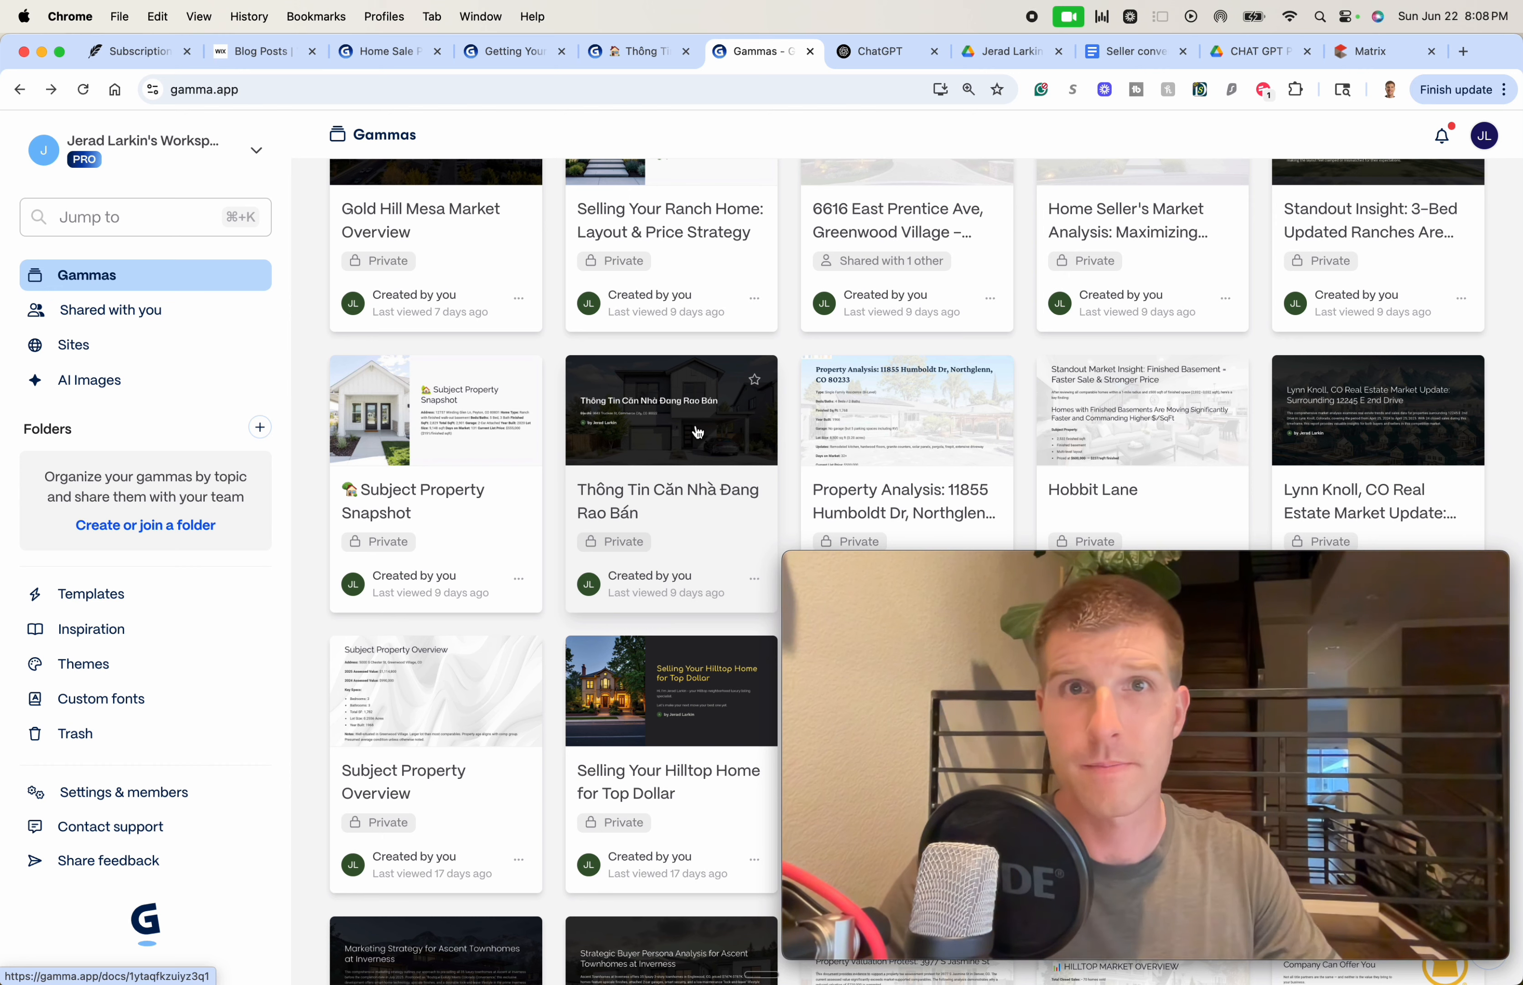
{"action": "left_click", "coordinate": [1347, 59]}
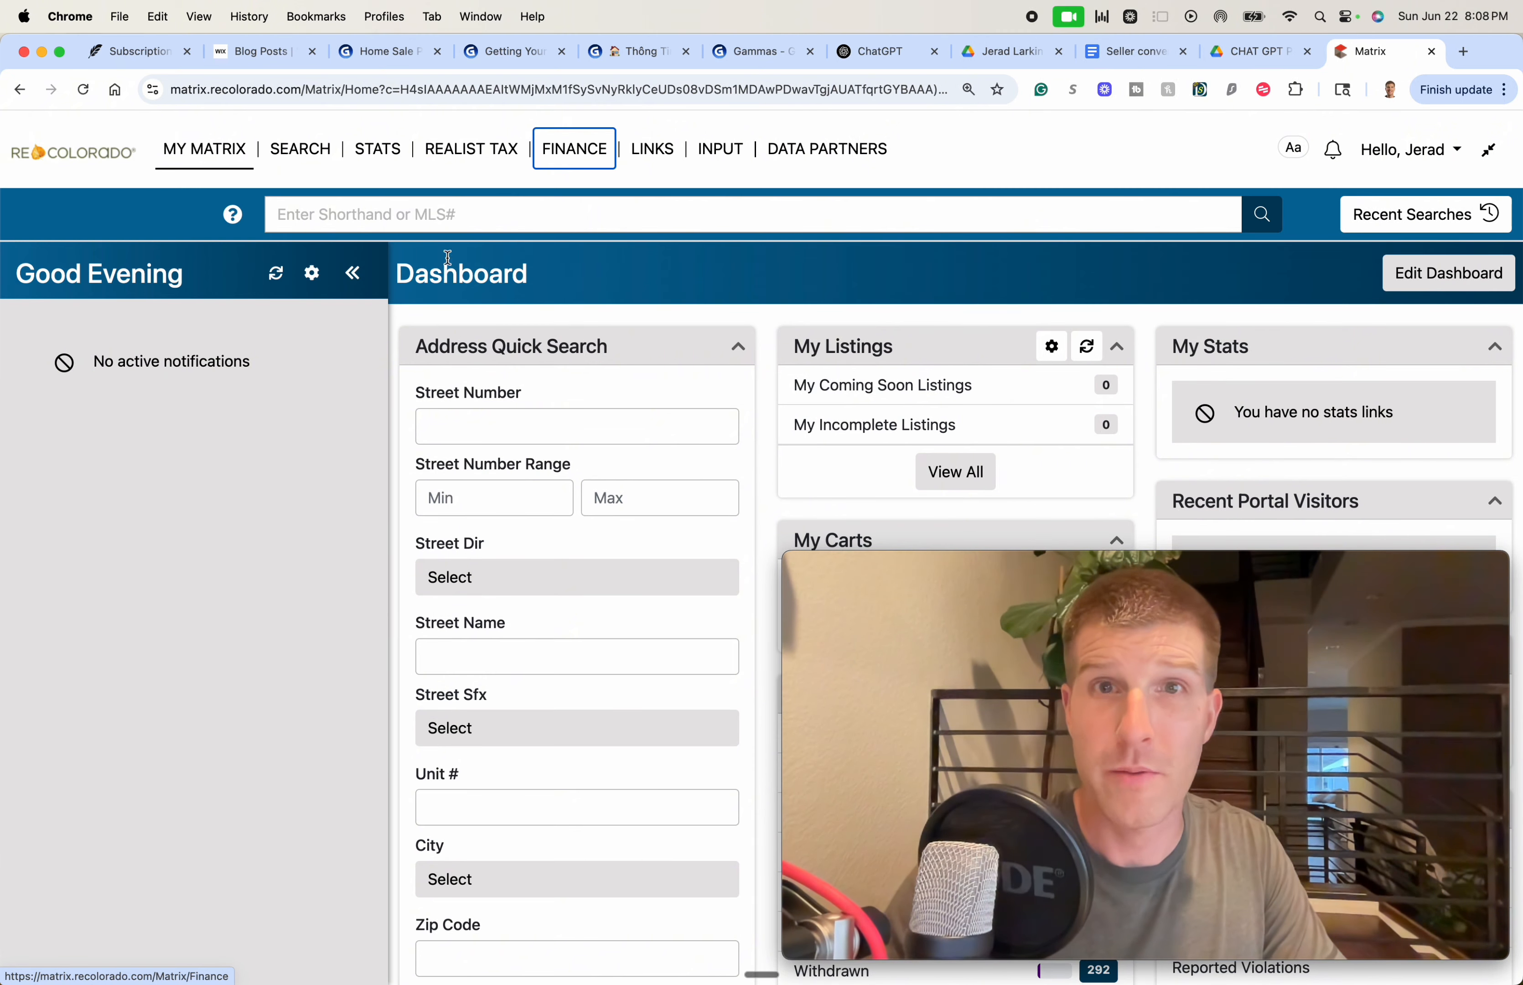
{"action": "left_click", "coordinate": [299, 195]}
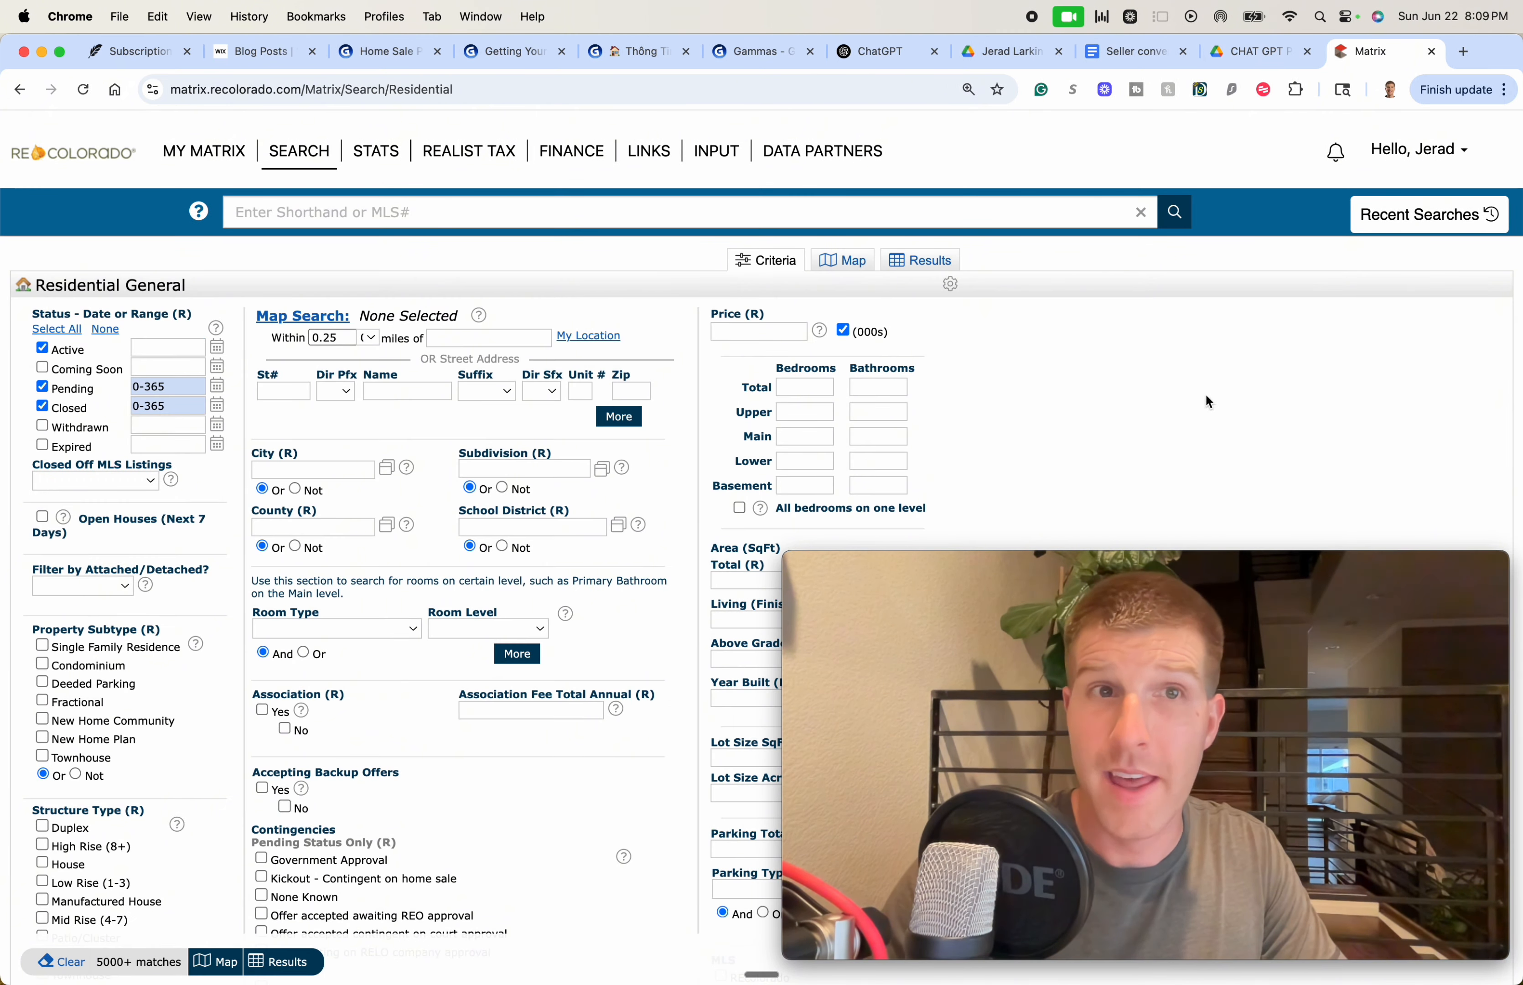
{"action": "left_click", "coordinate": [514, 338]}
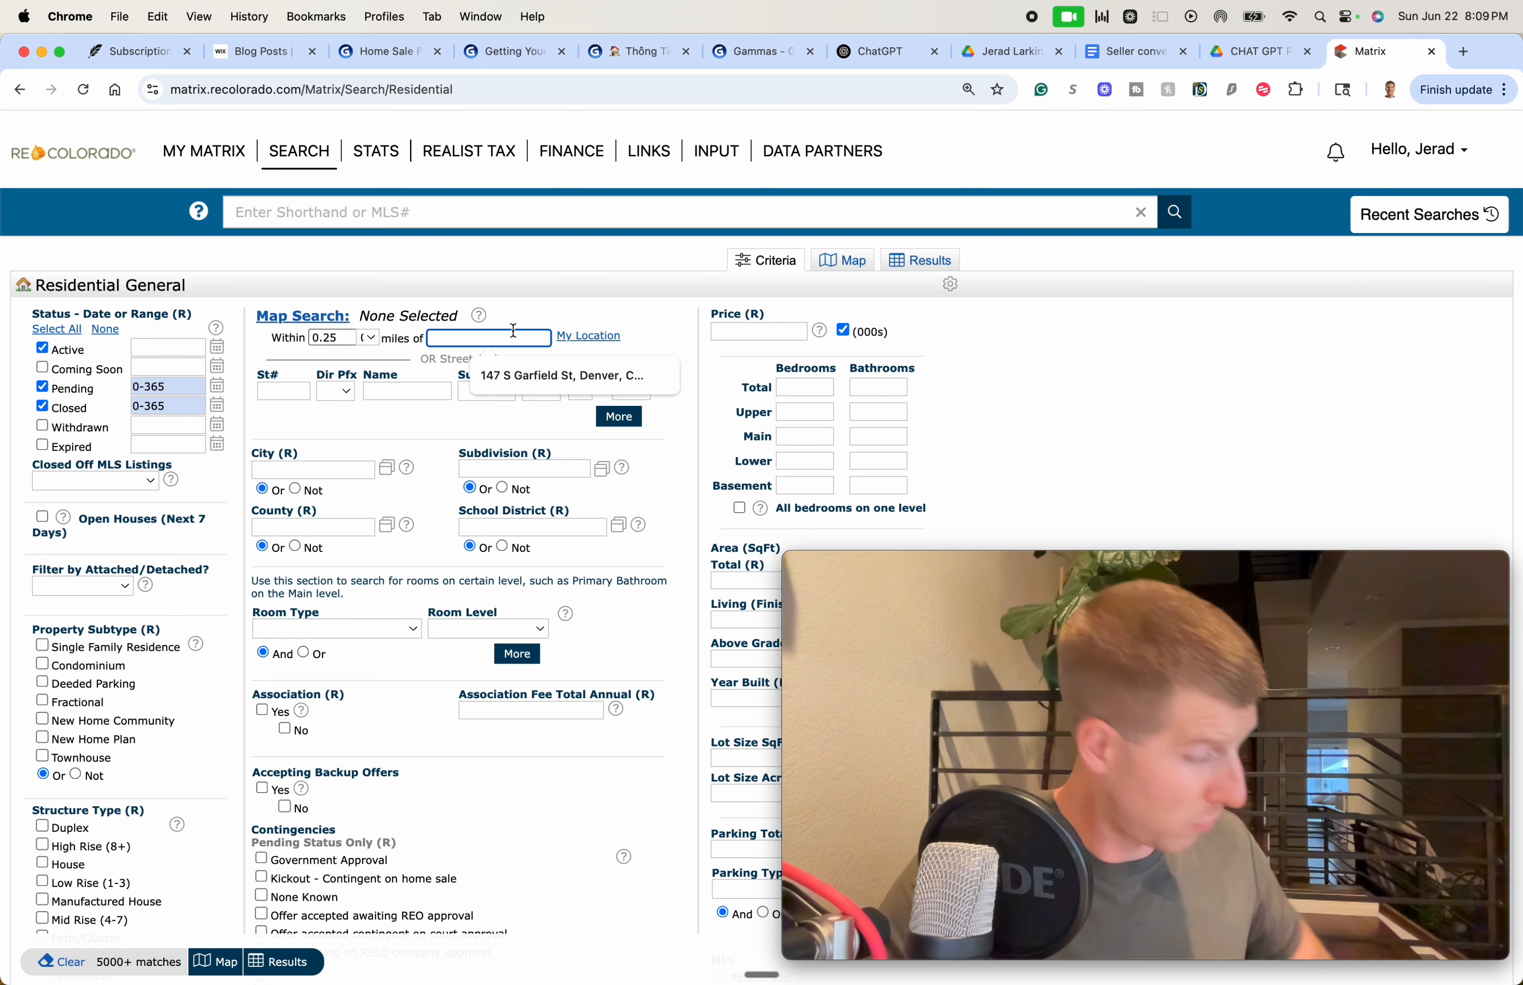
{"action": "key", "text": "super+v"}
{"action": "key", "text": "super+a"}
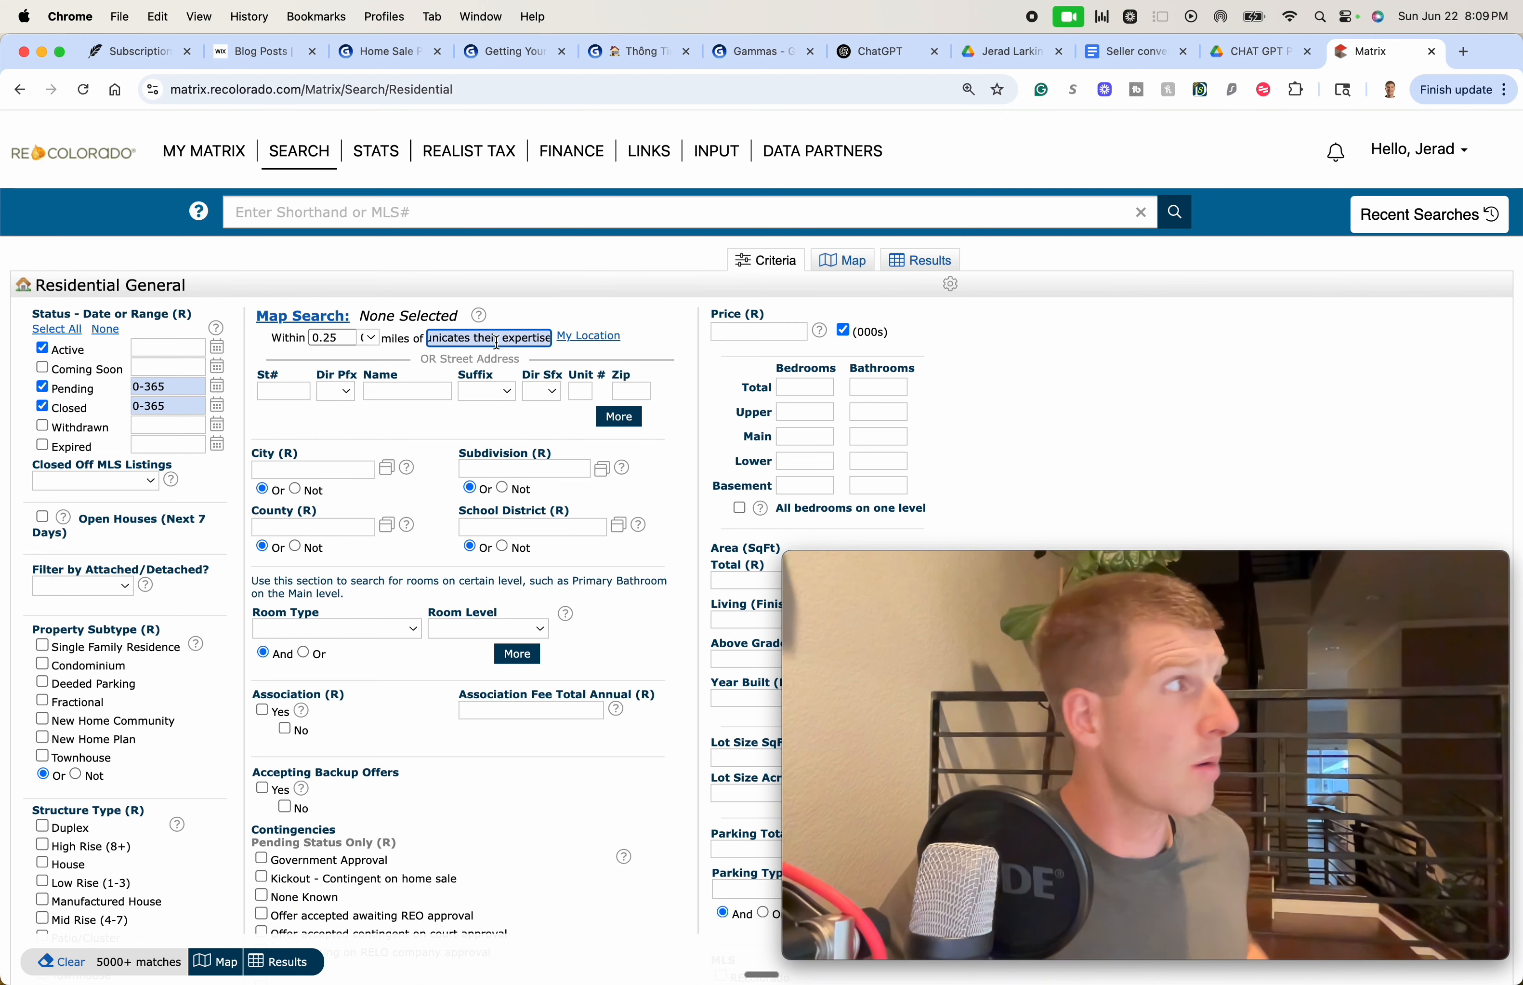
{"action": "key", "text": "BackSpace"}
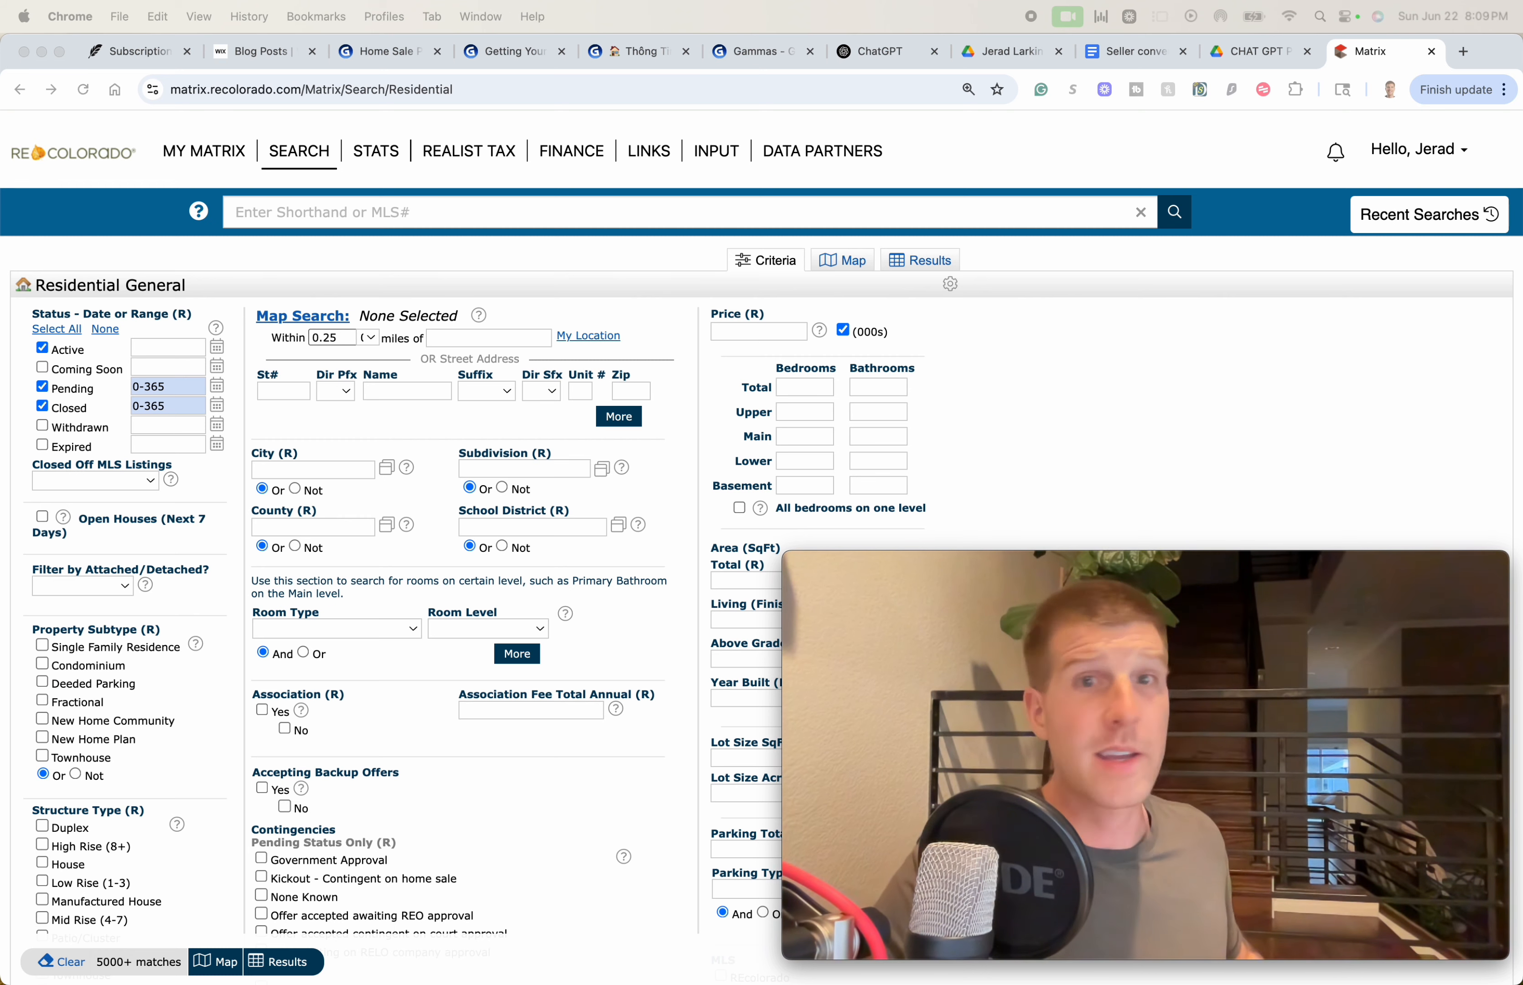
{"action": "left_click", "coordinate": [484, 339]}
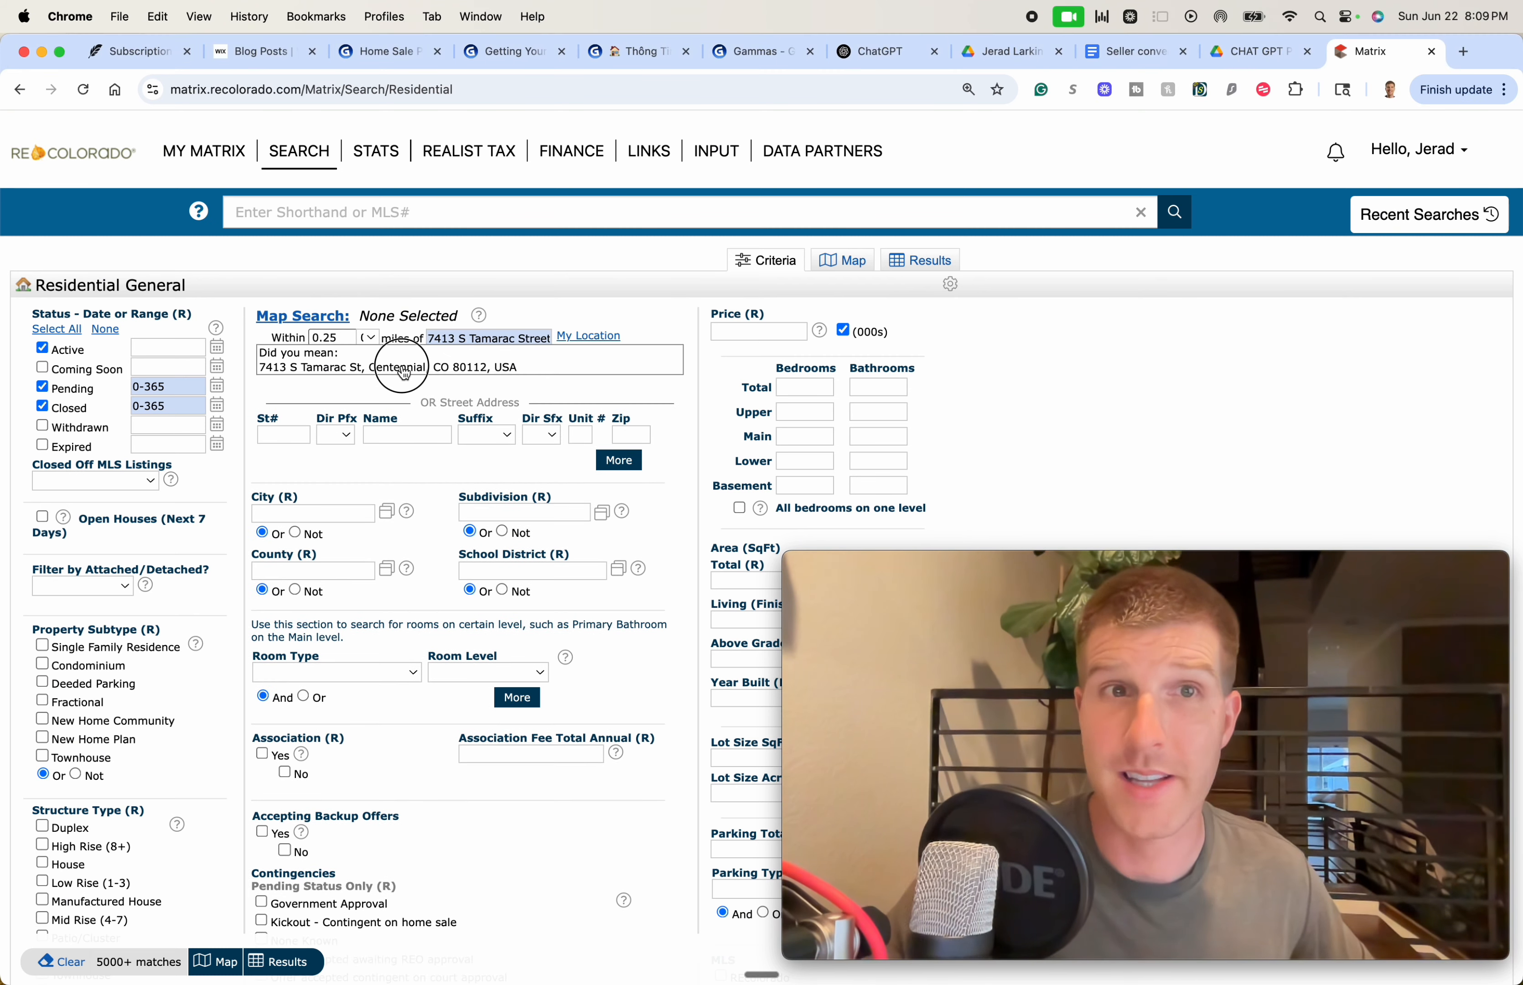
{"action": "left_click", "coordinate": [403, 369]}
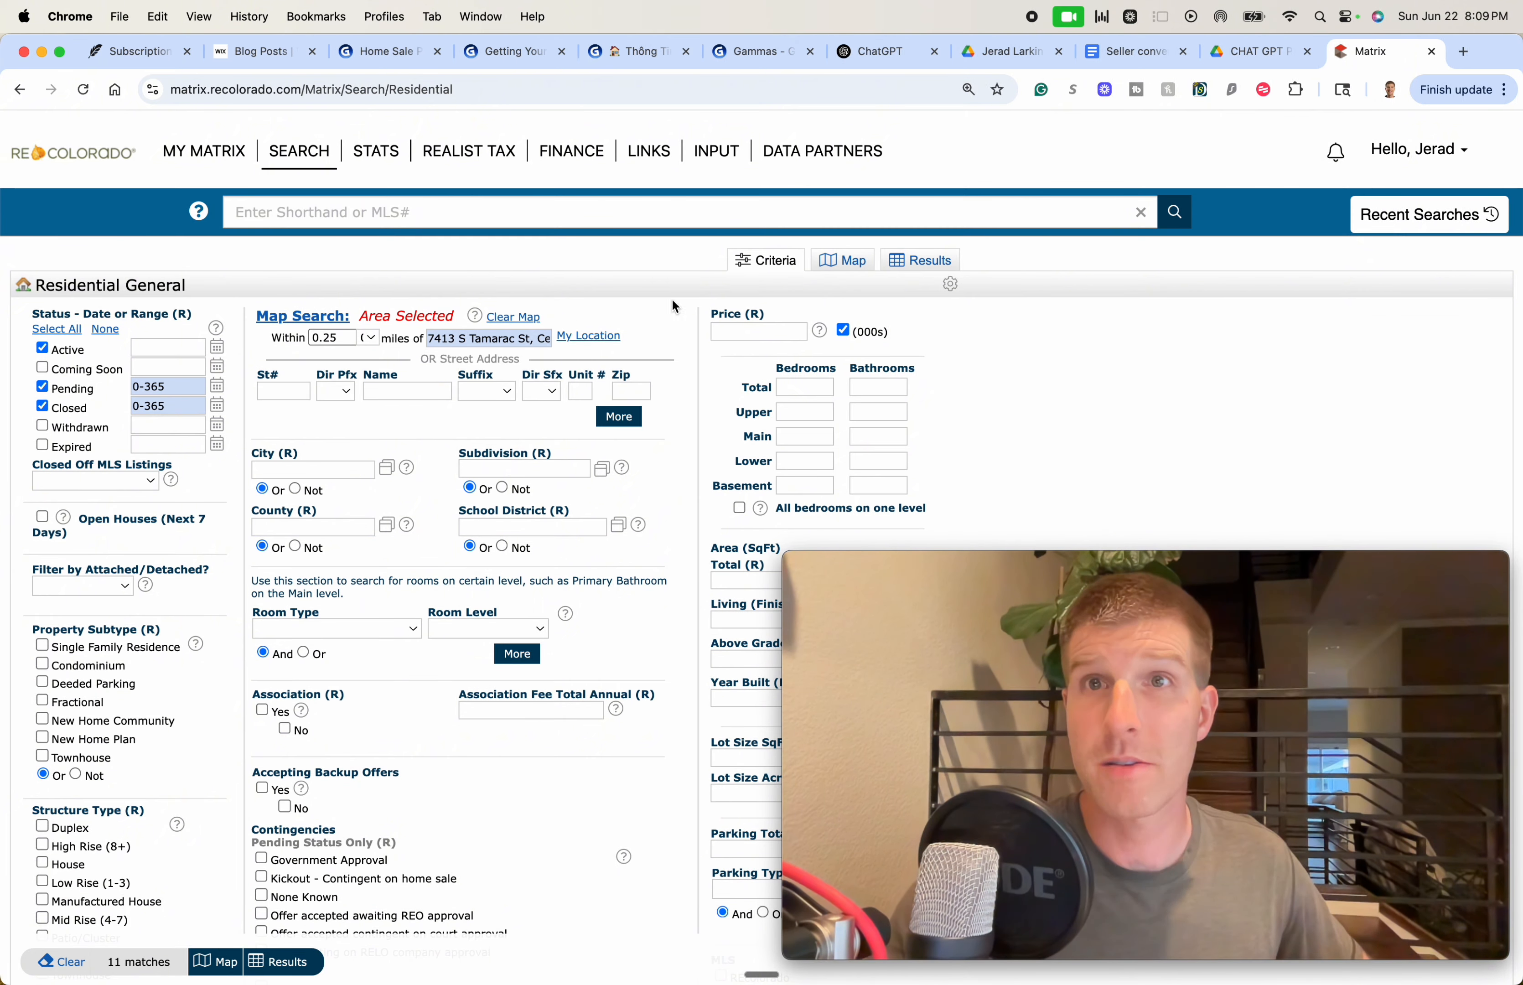
Limit the search to Closed listings from 0-60 days within 1 mile
{"action": "left_click", "coordinate": [42, 349]}
{"action": "left_click", "coordinate": [55, 391]}
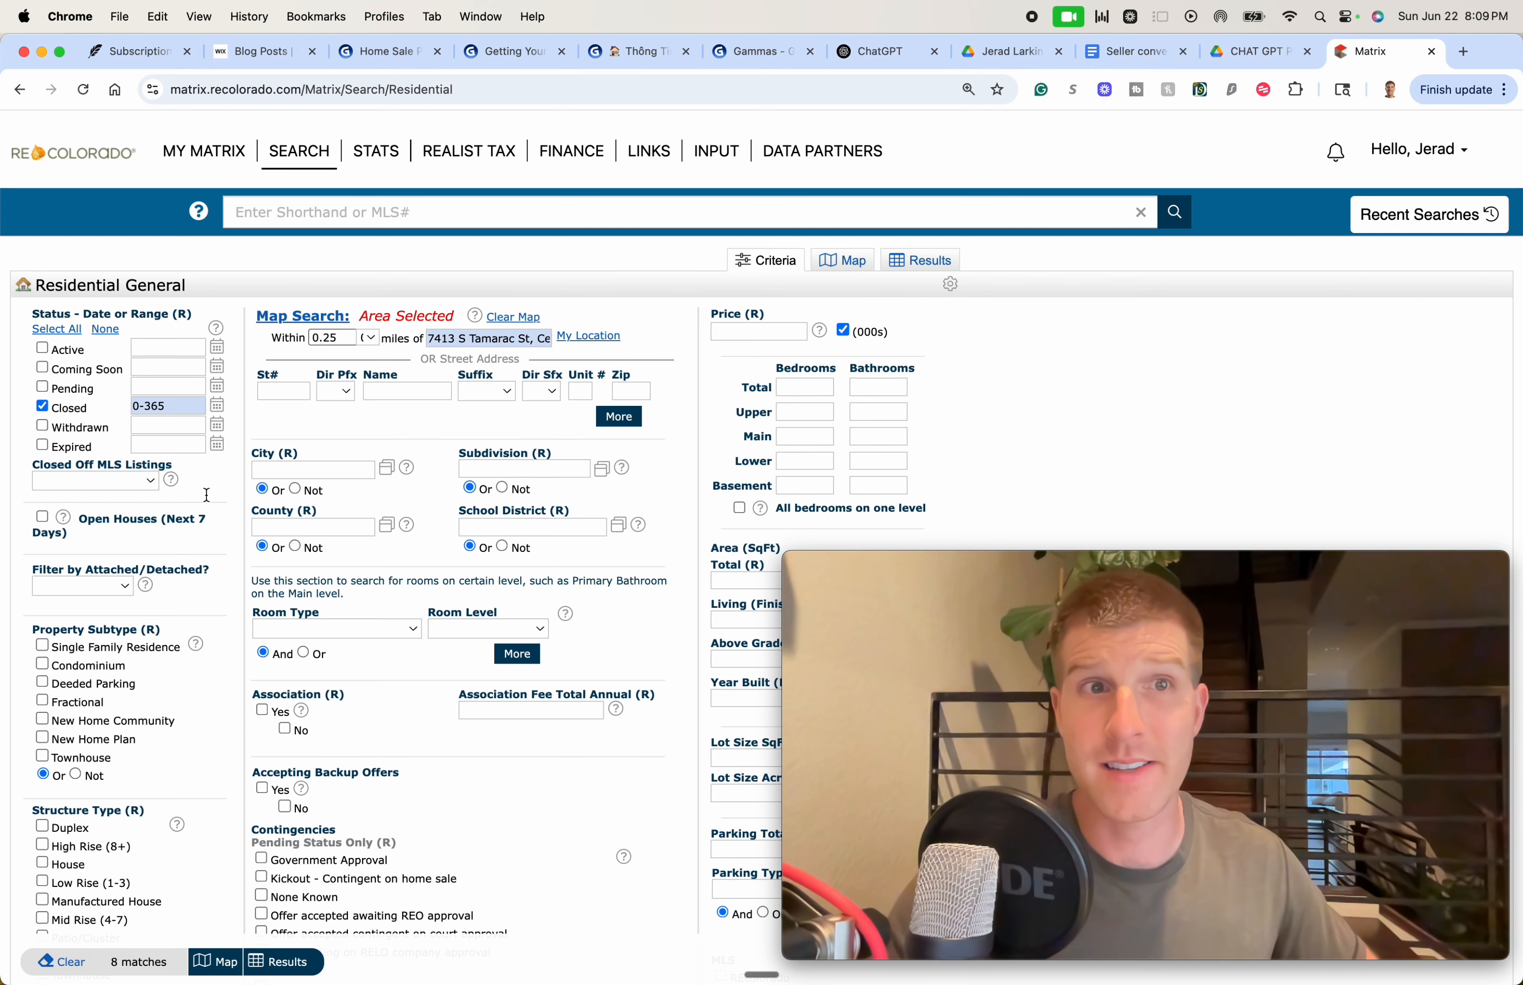
{"action": "left_click", "coordinate": [180, 409]}
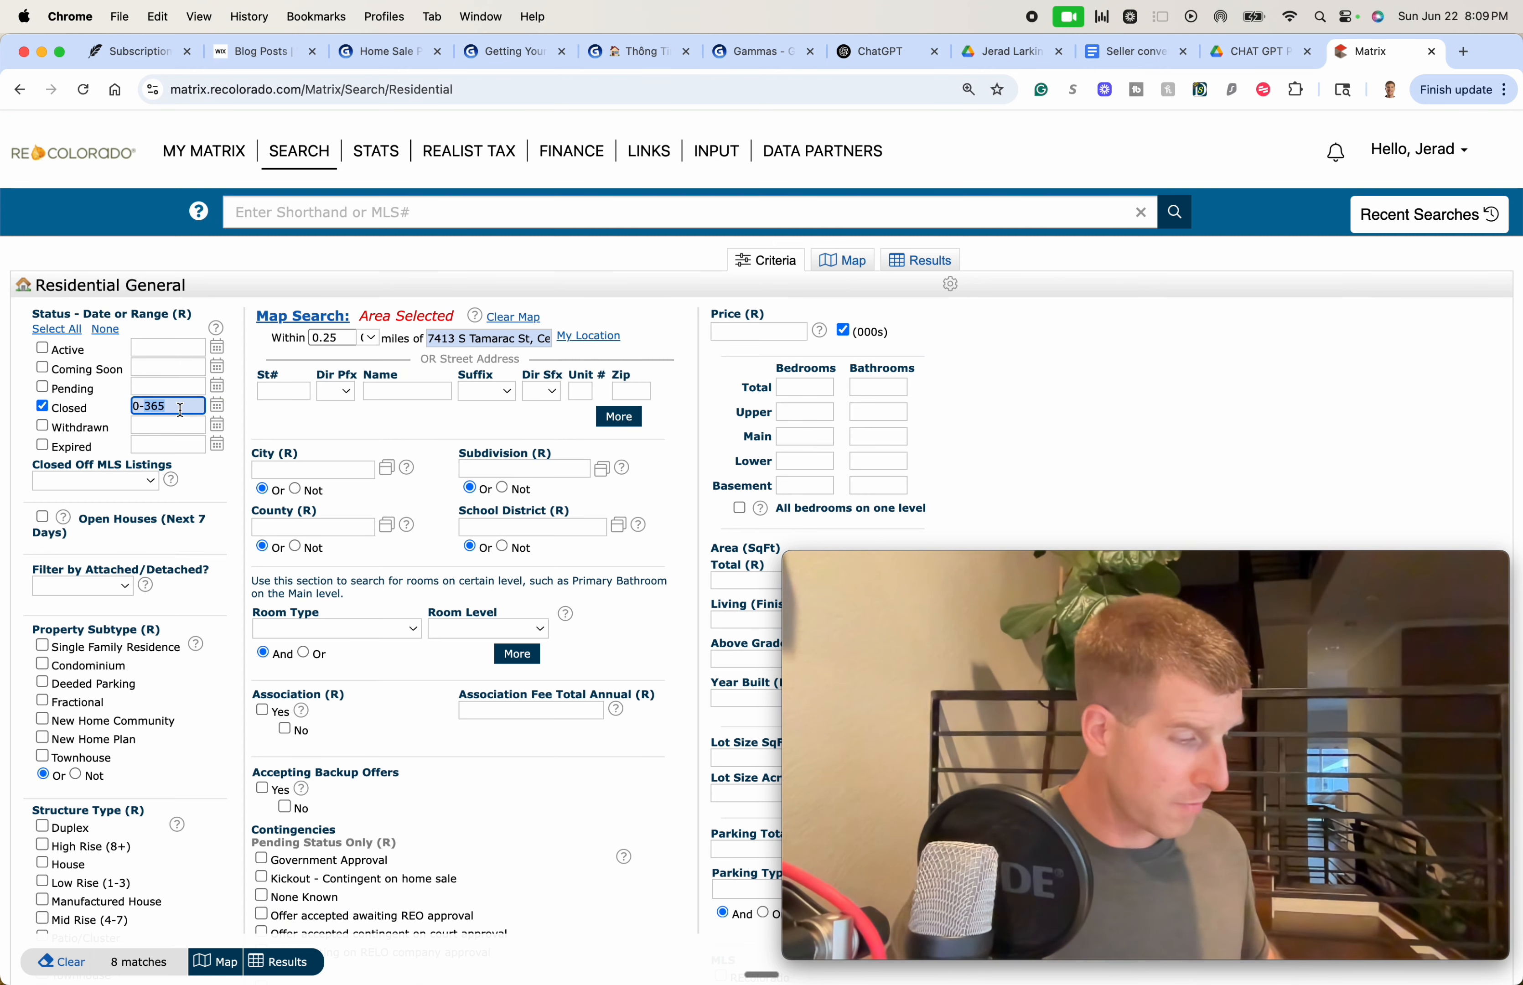
{"action": "type", "text": "0-60"}
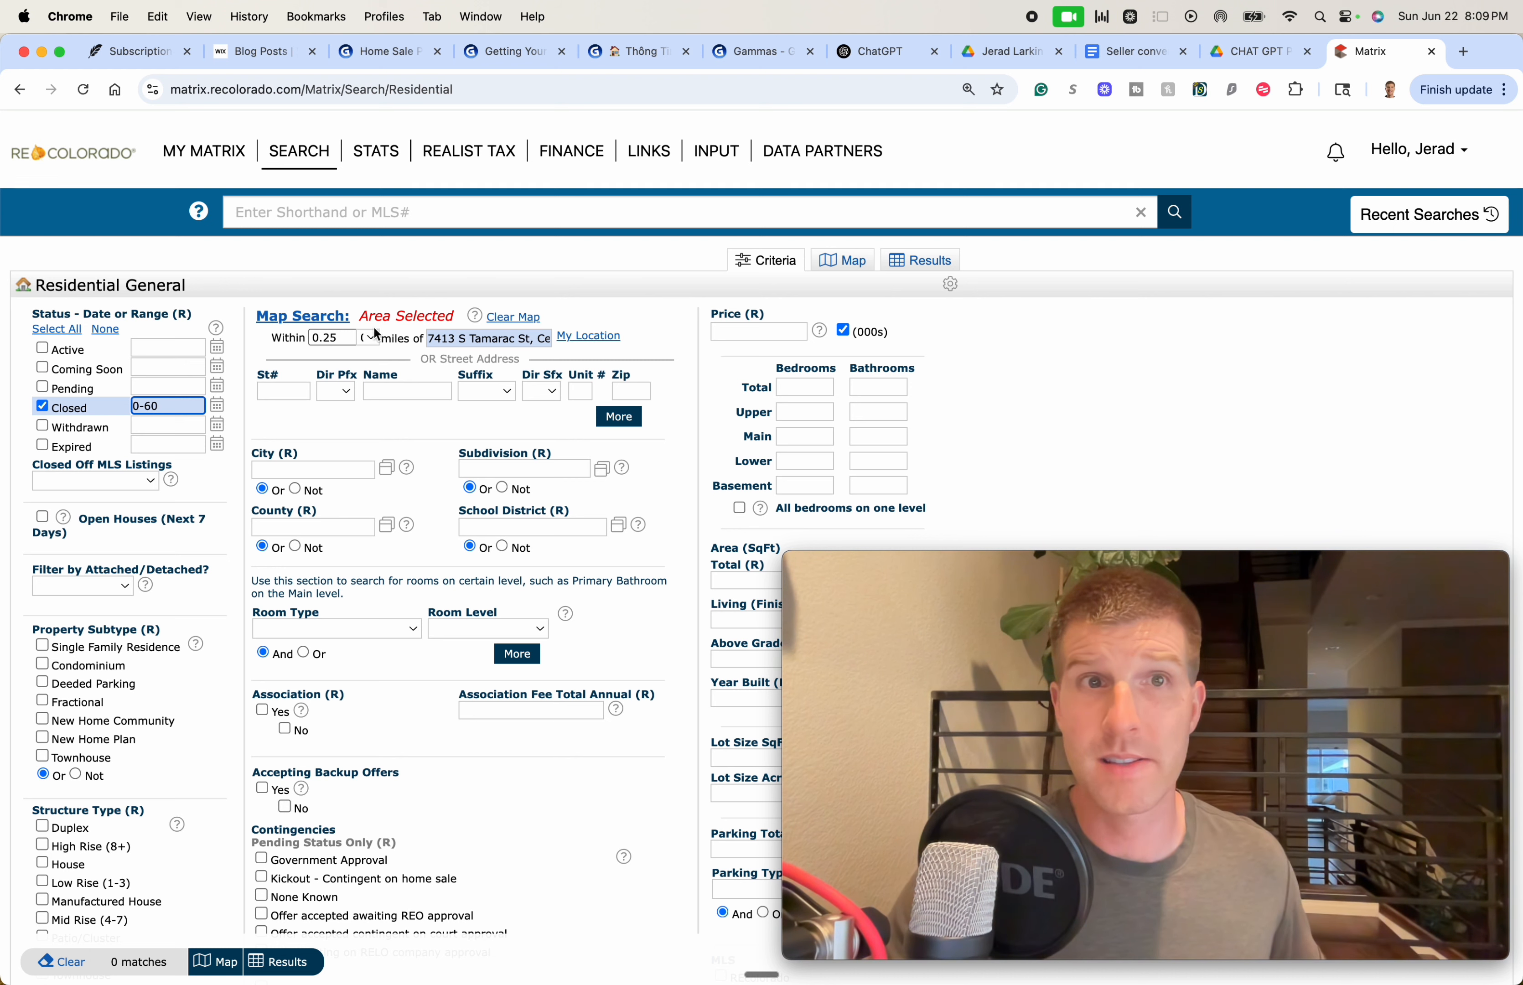
{"action": "left_click", "coordinate": [374, 337]}
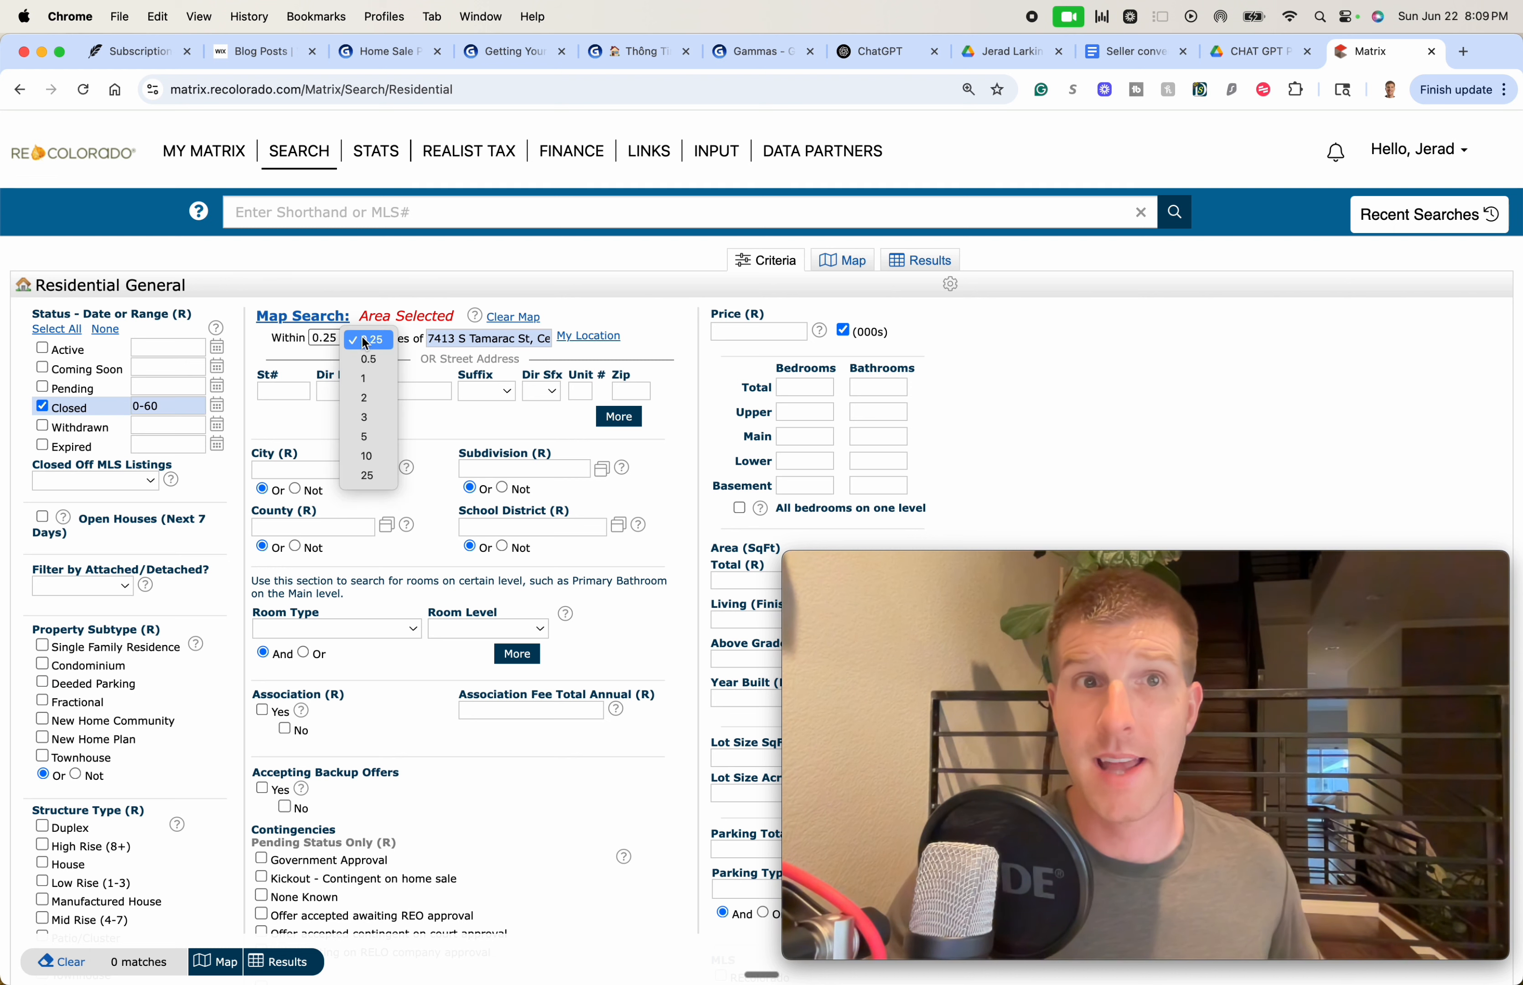
{"action": "left_click", "coordinate": [365, 383]}
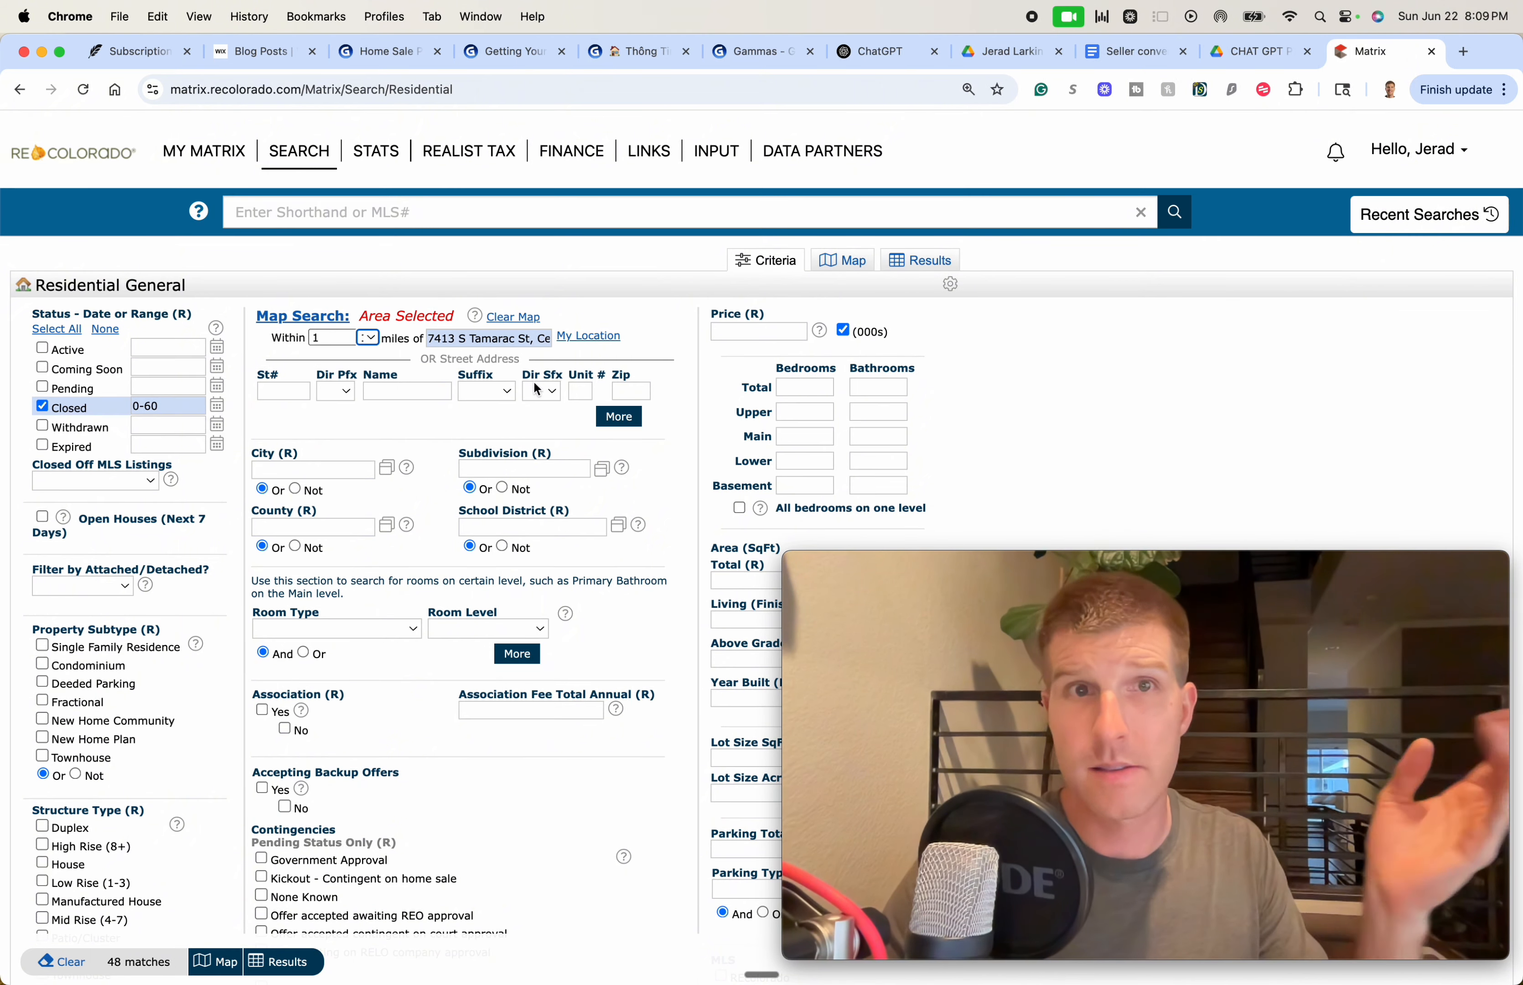
{"action": "left_click", "coordinate": [1095, 378]}
{"action": "left_click", "coordinate": [371, 347]}
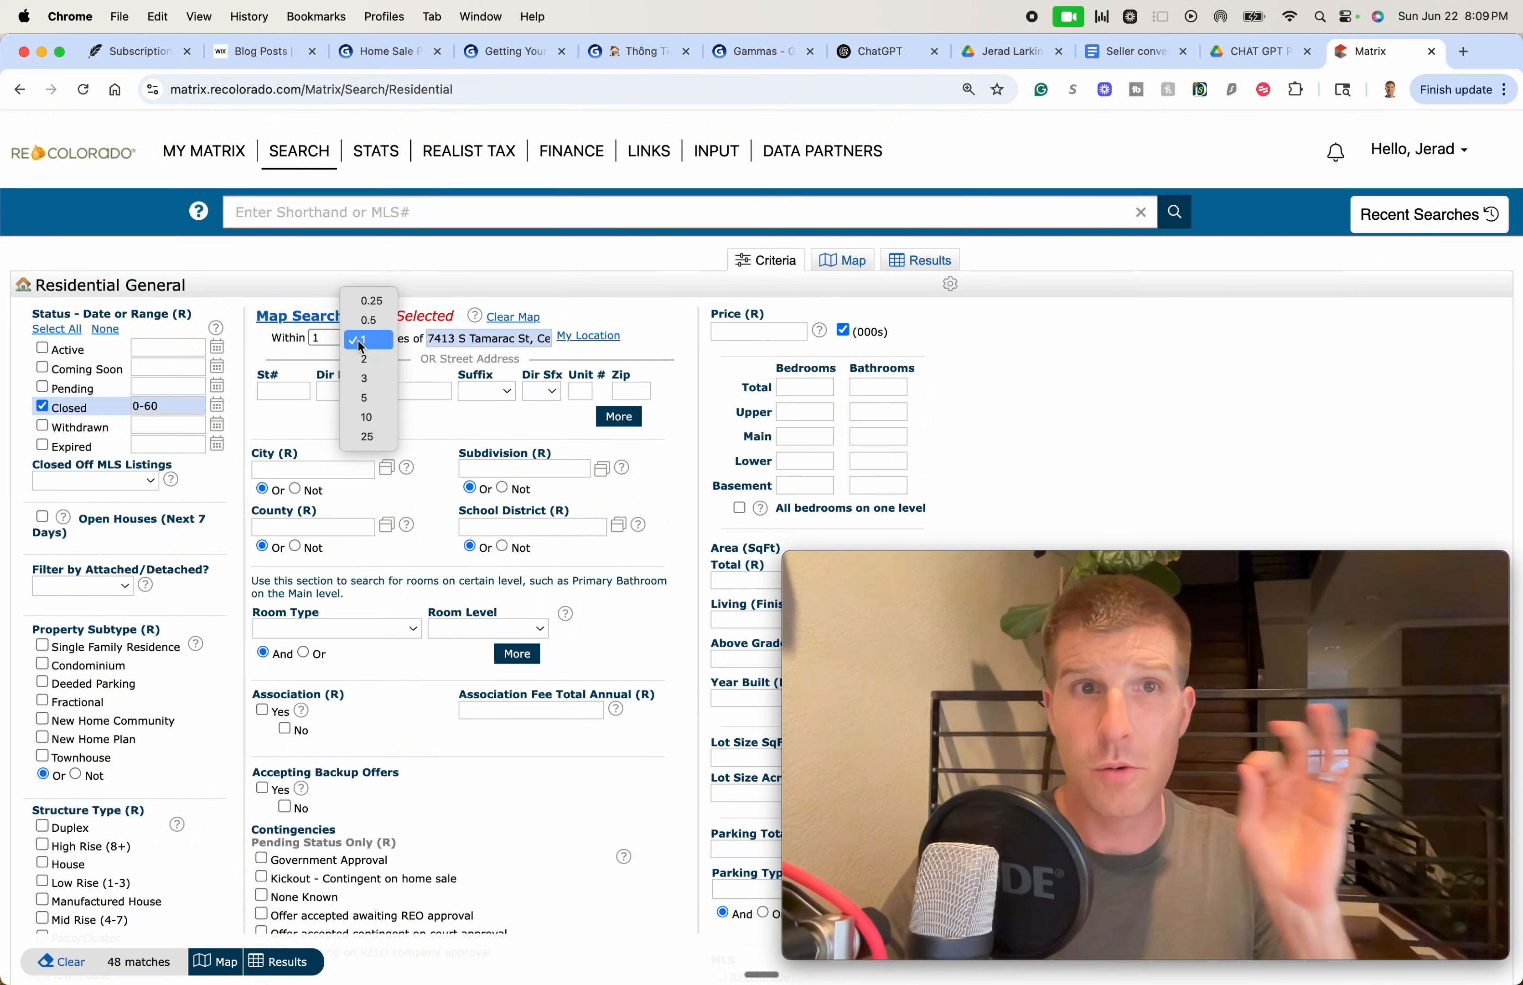
{"action": "left_click", "coordinate": [1003, 413]}
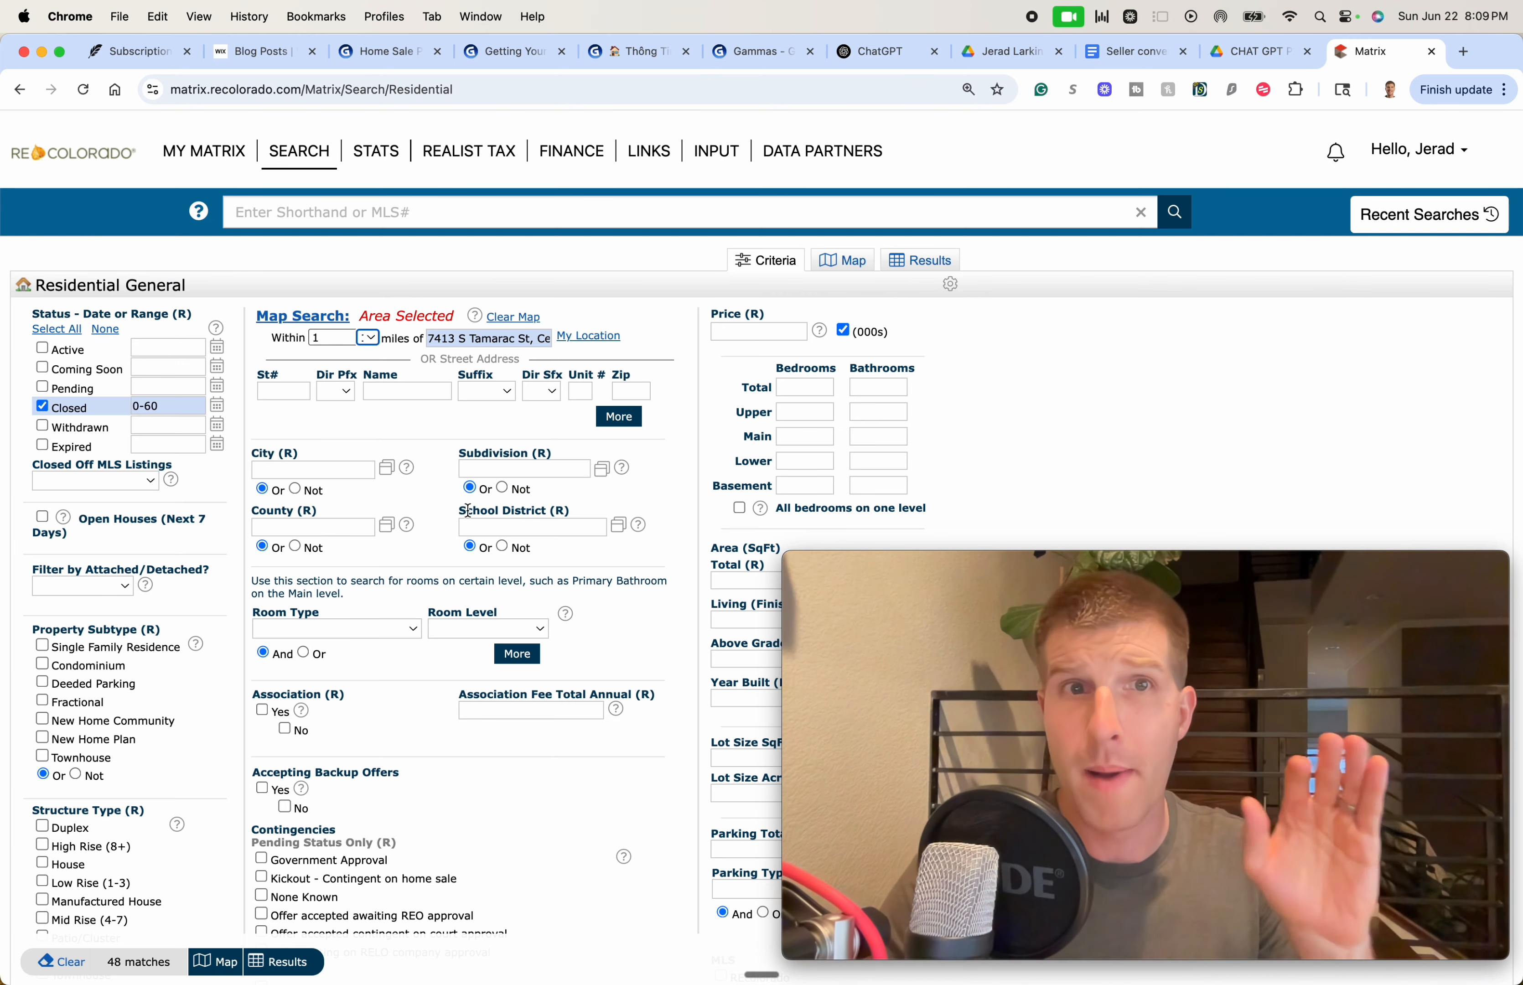
{"action": "scroll", "coordinate": [460, 473], "scroll_direction": "down", "scroll_amount": 5}
{"action": "scroll", "coordinate": [460, 472], "scroll_direction": "down", "scroll_amount": 10}
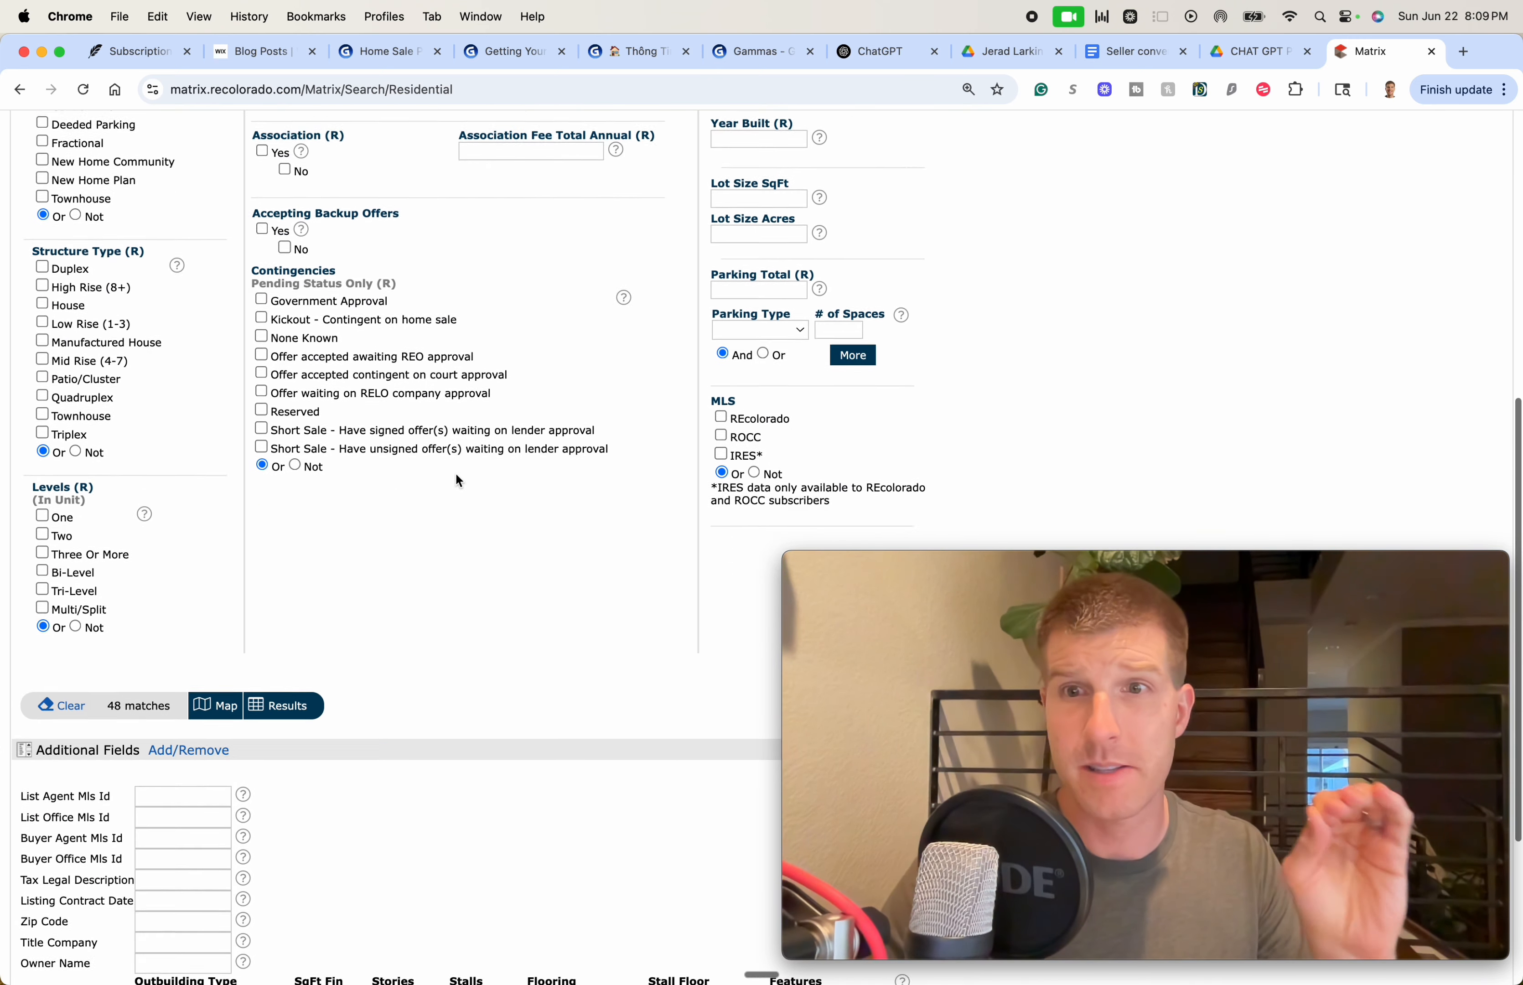
{"action": "scroll", "coordinate": [451, 475], "scroll_direction": "up", "scroll_amount": 15}
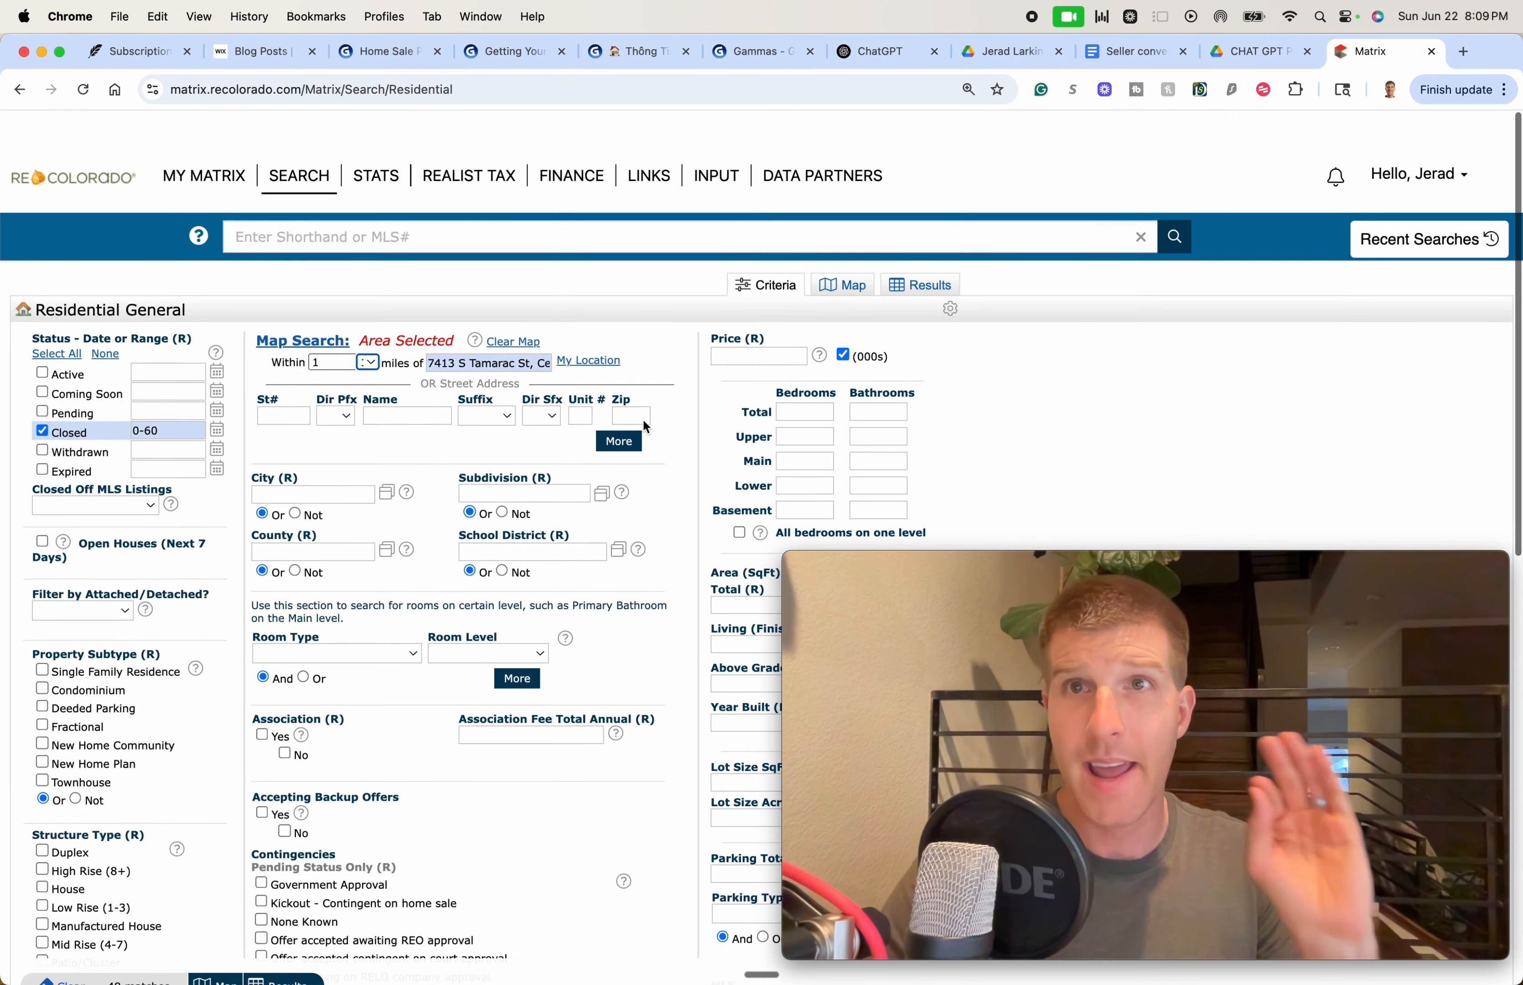
{"action": "left_click", "coordinate": [1129, 54]}
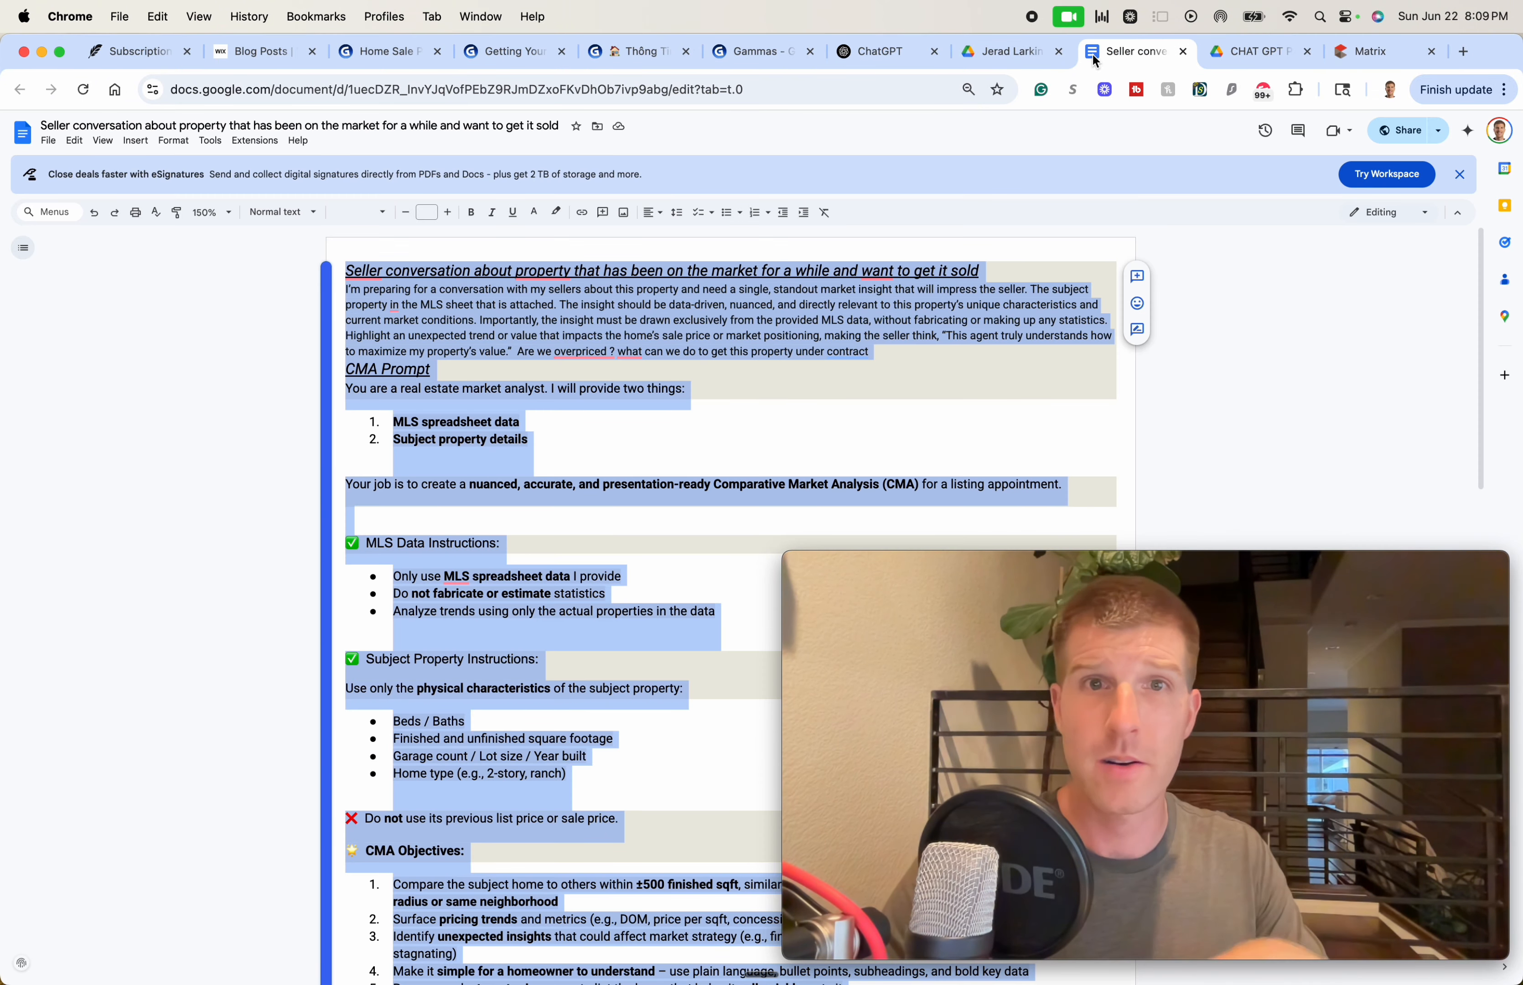
{"action": "left_click", "coordinate": [803, 427]}
{"action": "scroll", "coordinate": [803, 427], "scroll_direction": "down", "scroll_amount": 2}
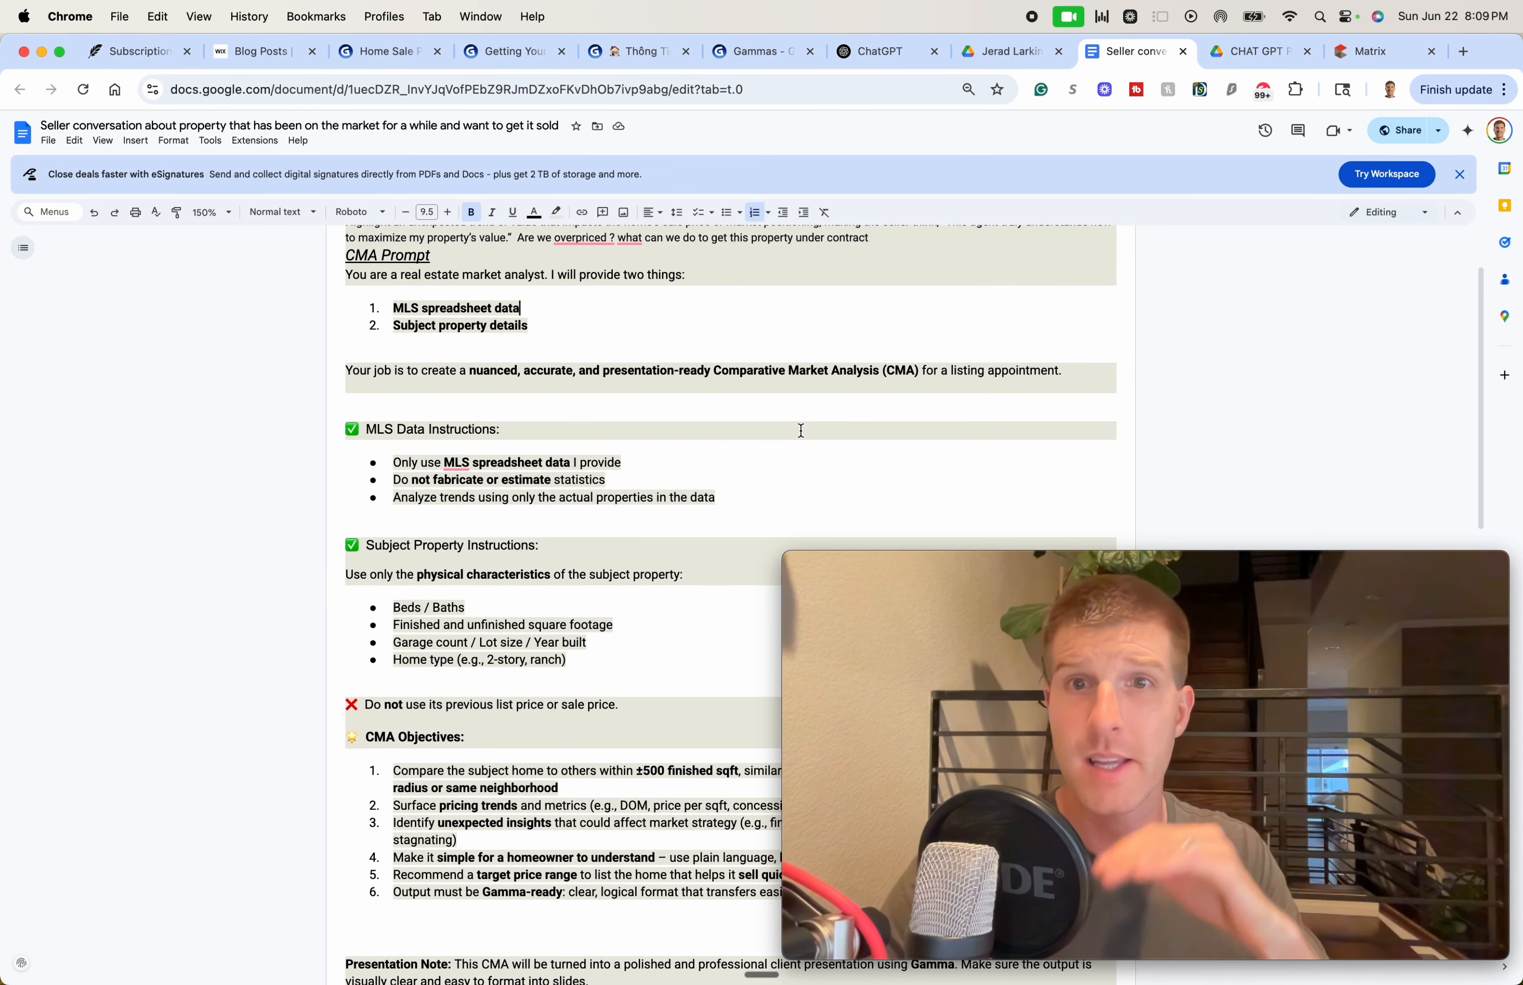
{"action": "scroll", "coordinate": [803, 429], "scroll_direction": "down", "scroll_amount": 10}
{"action": "scroll", "coordinate": [800, 426], "scroll_direction": "up", "scroll_amount": 5}
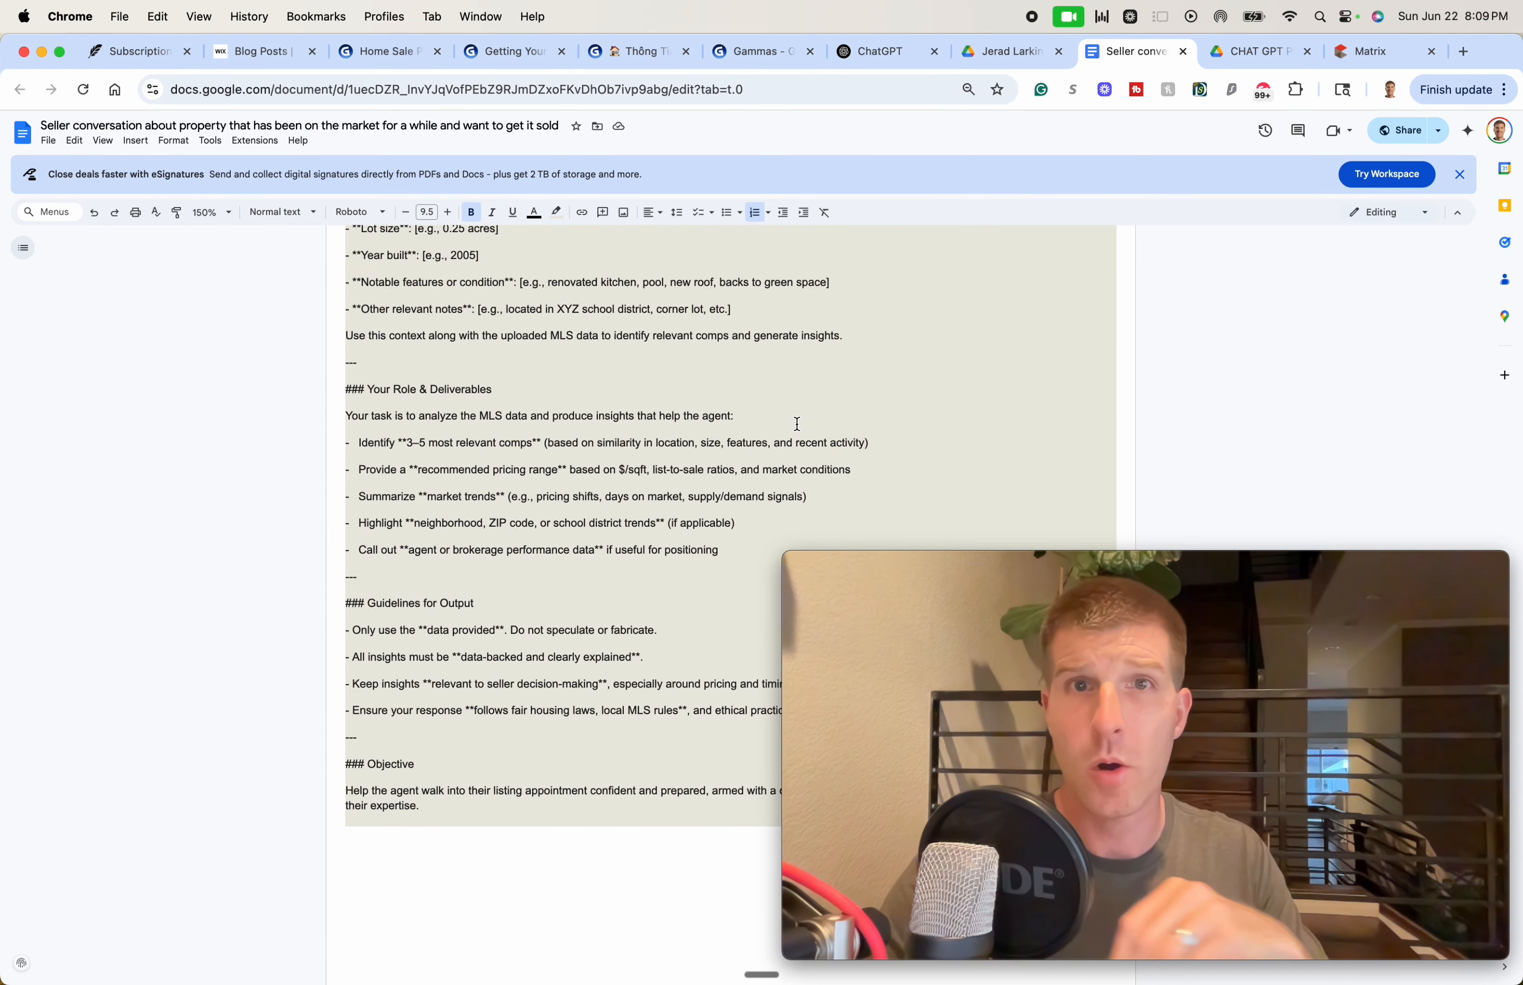
{"action": "scroll", "coordinate": [798, 425], "scroll_direction": "up", "scroll_amount": 15}
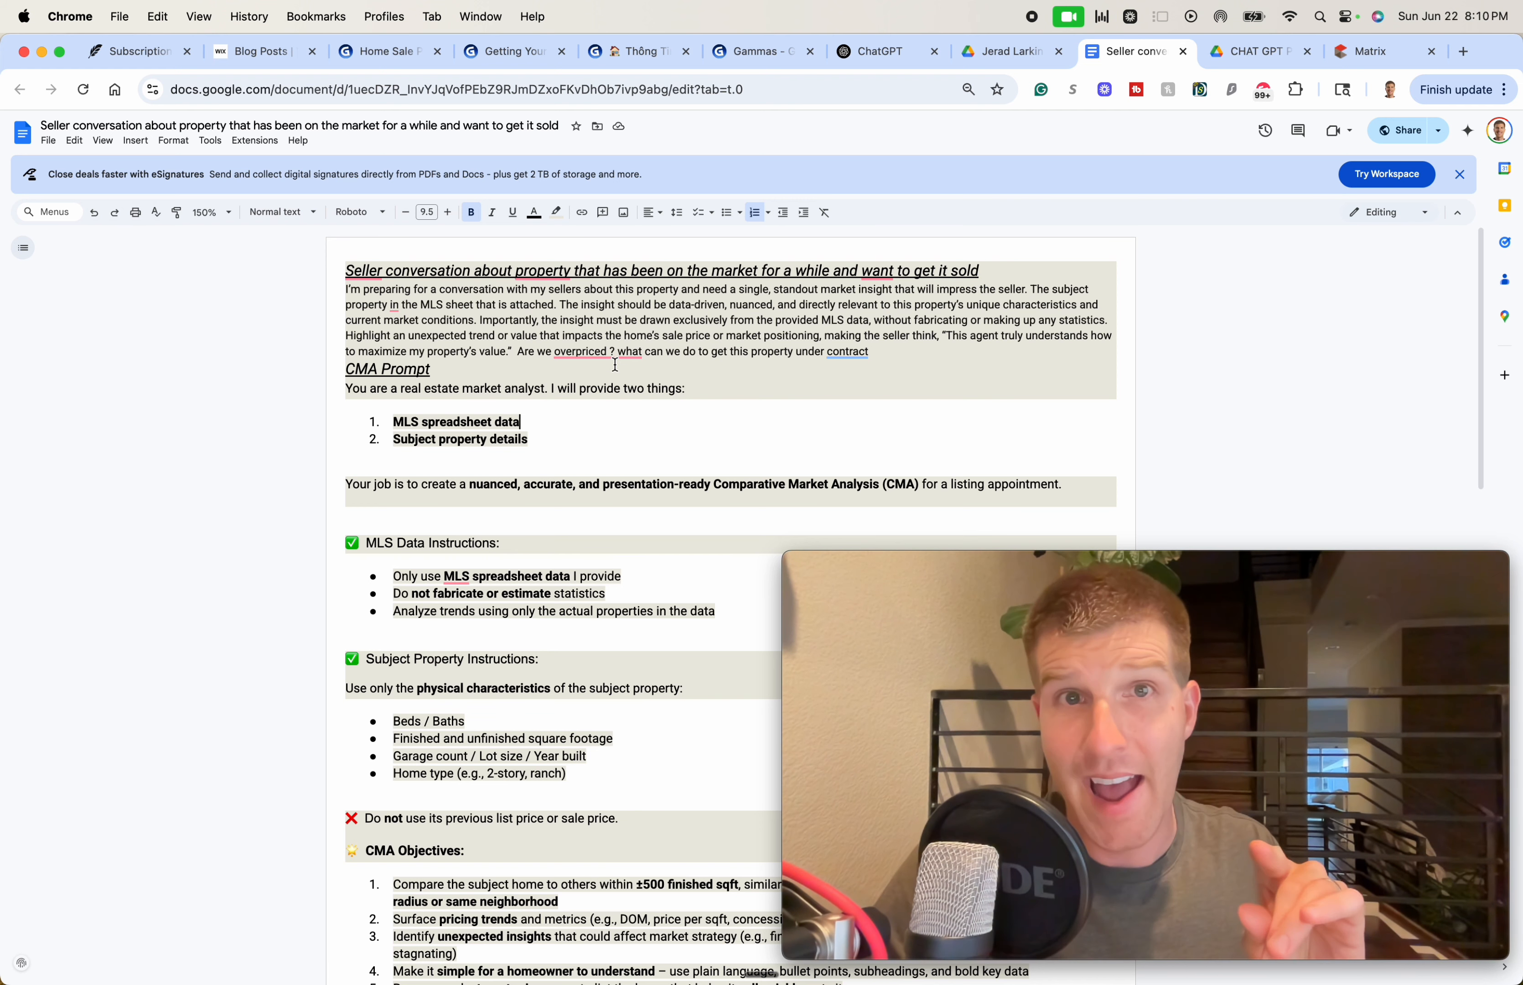
{"action": "left_click_drag", "start_coordinate": [609, 302], "coordinate": [610, 326]}
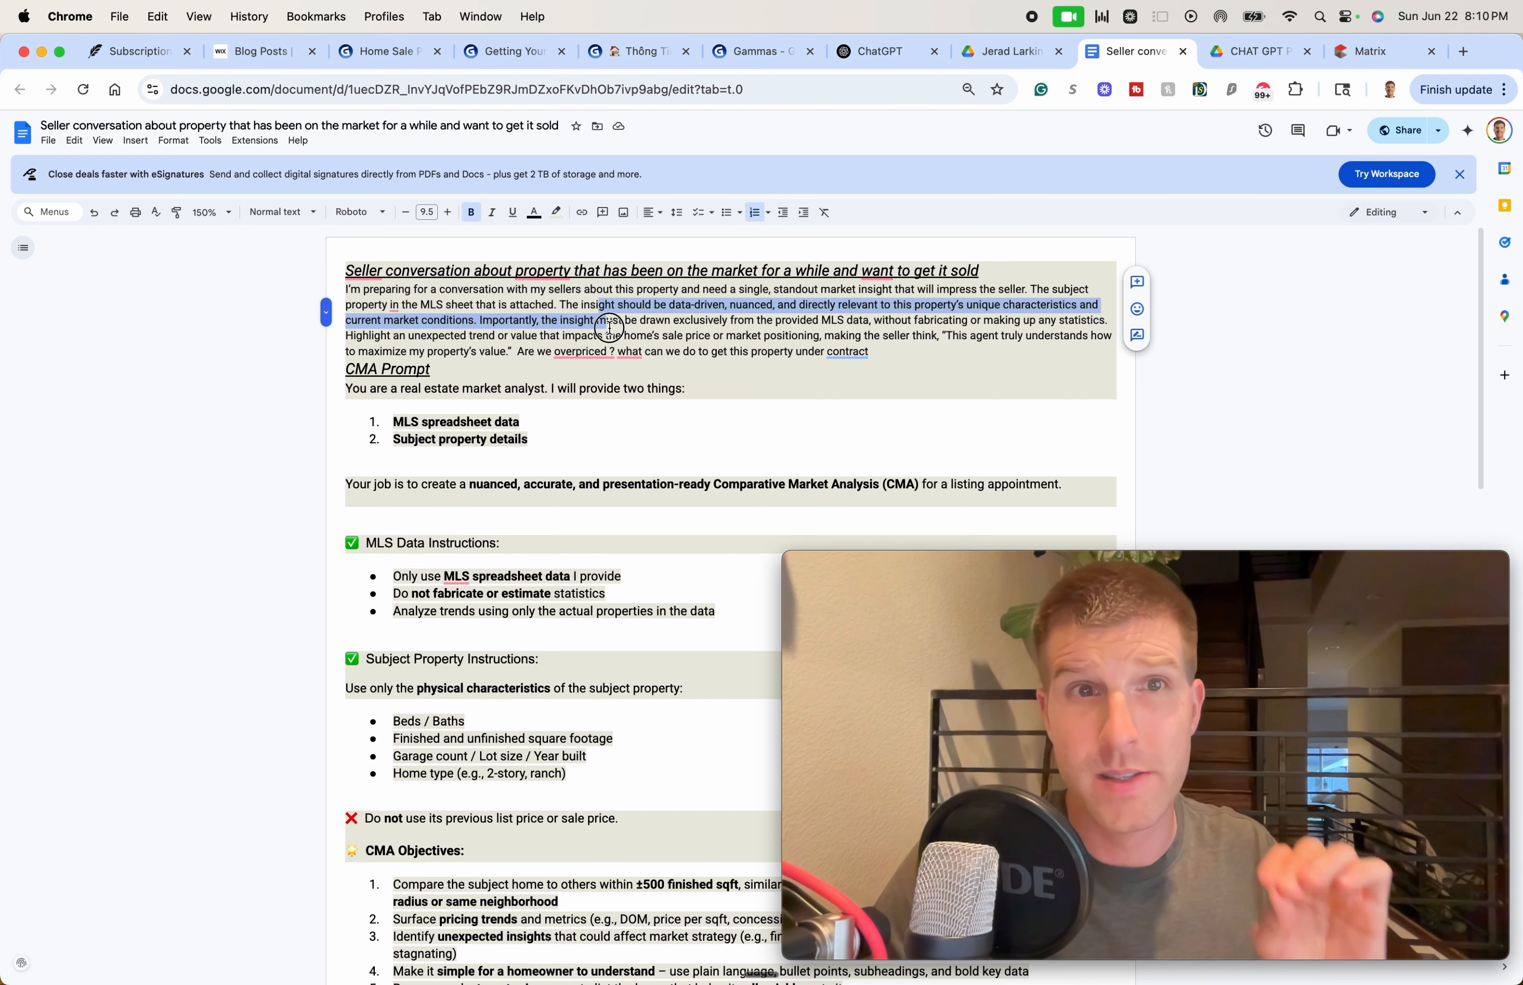
{"action": "left_click_drag", "start_coordinate": [610, 328], "coordinate": [610, 332]}
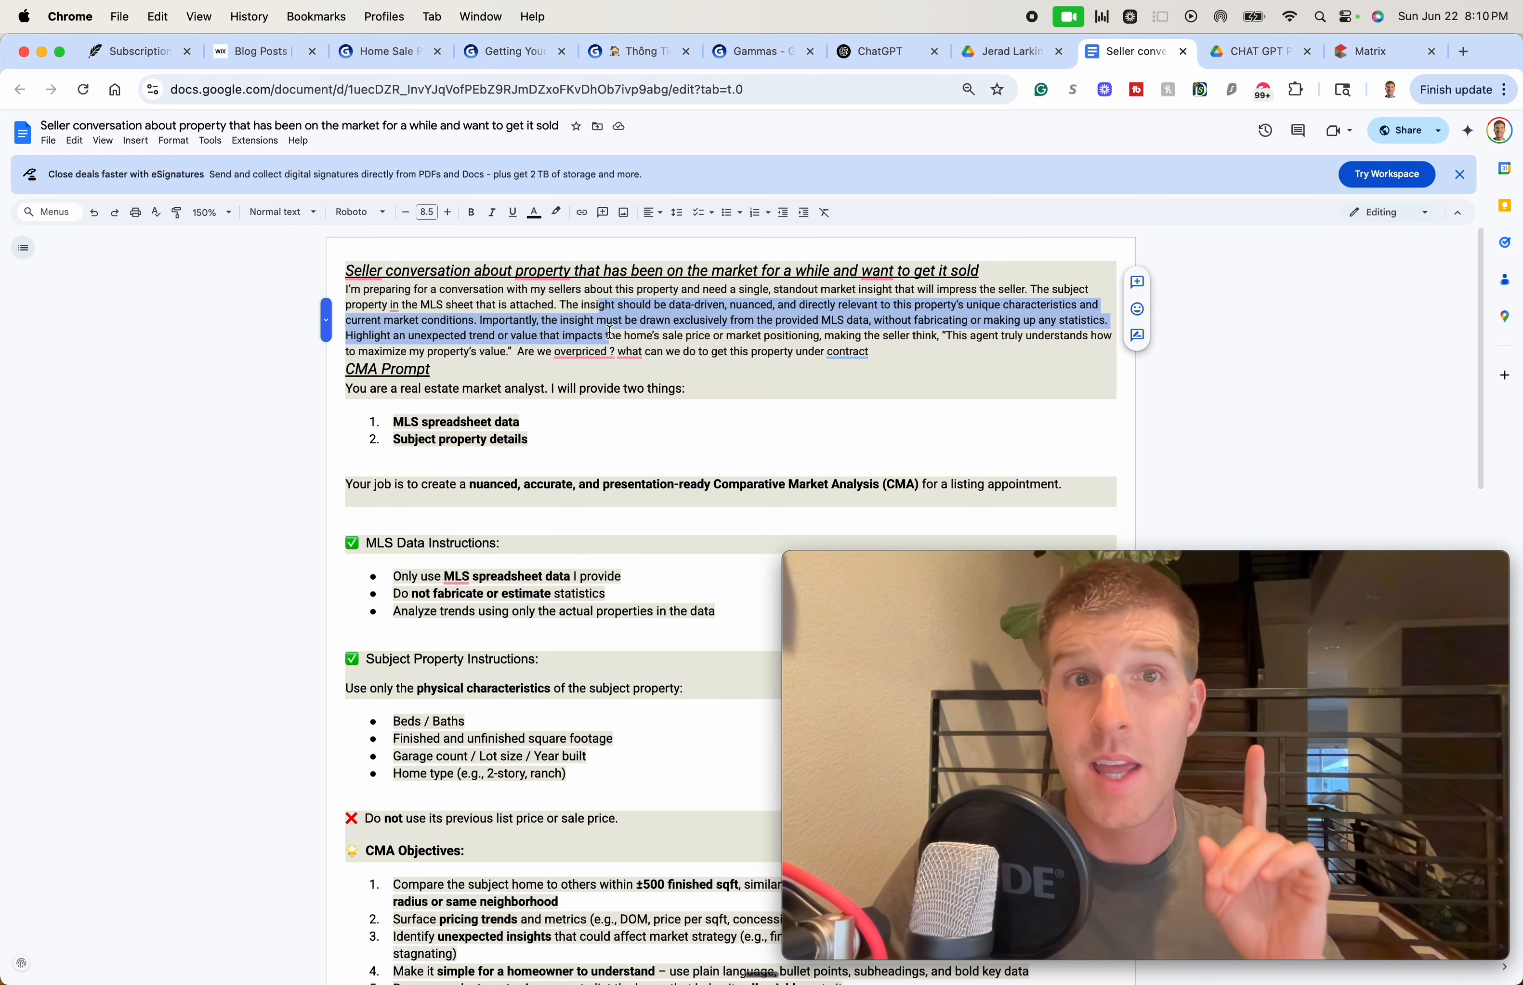
{"action": "left_click", "coordinate": [603, 328]}
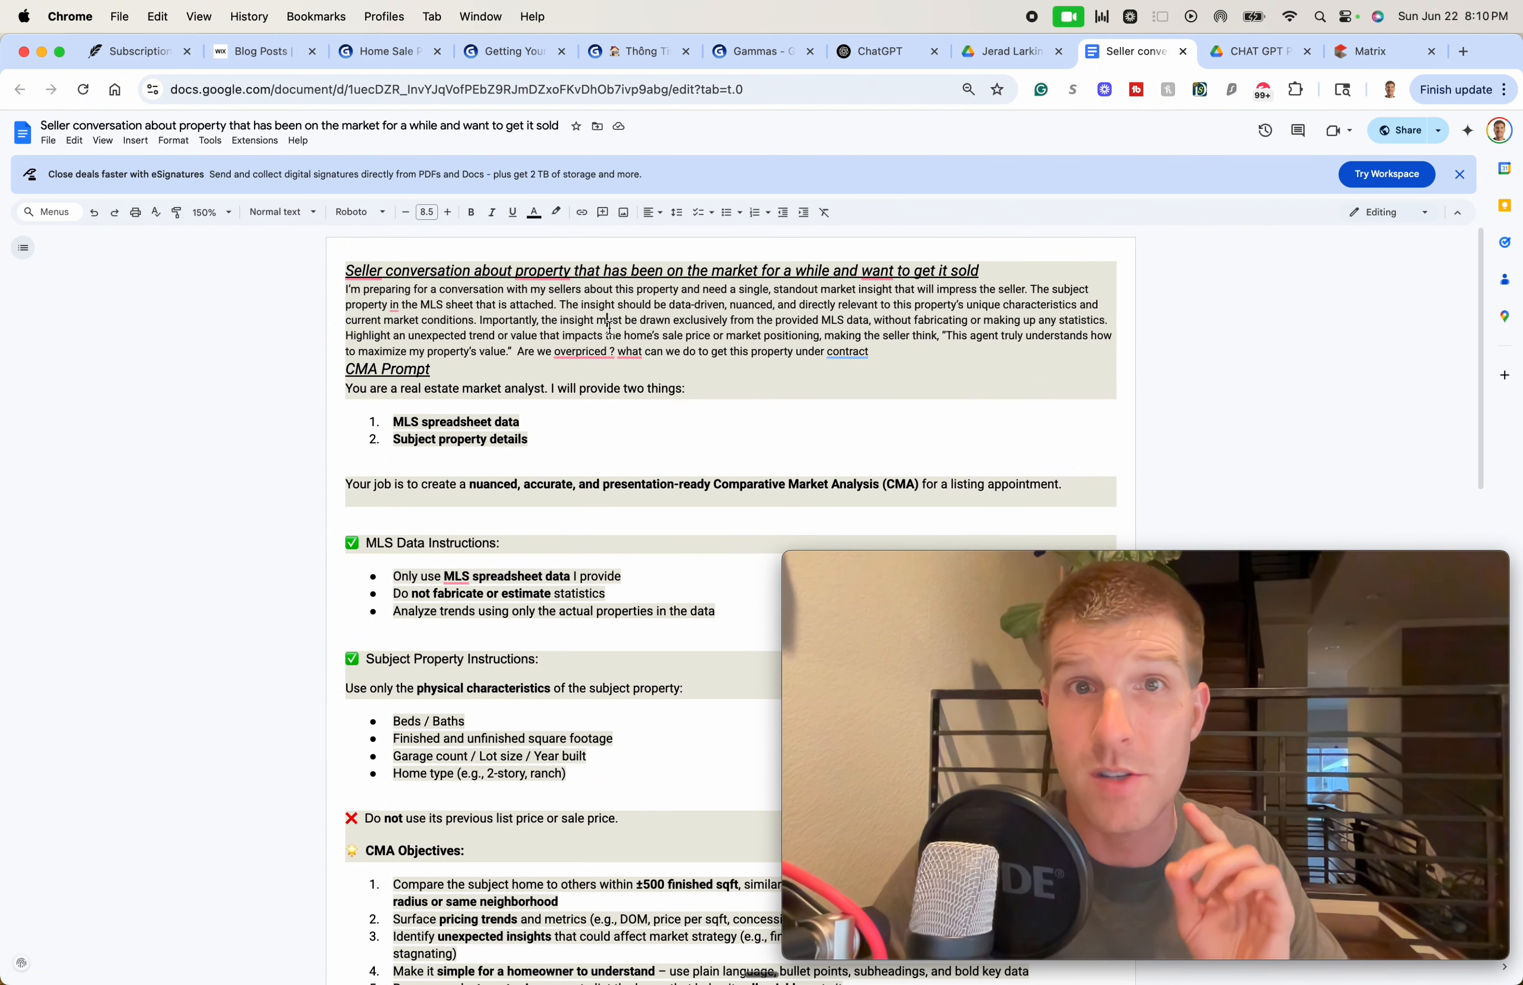
{"action": "left_click_drag", "start_coordinate": [655, 320], "coordinate": [651, 336]}
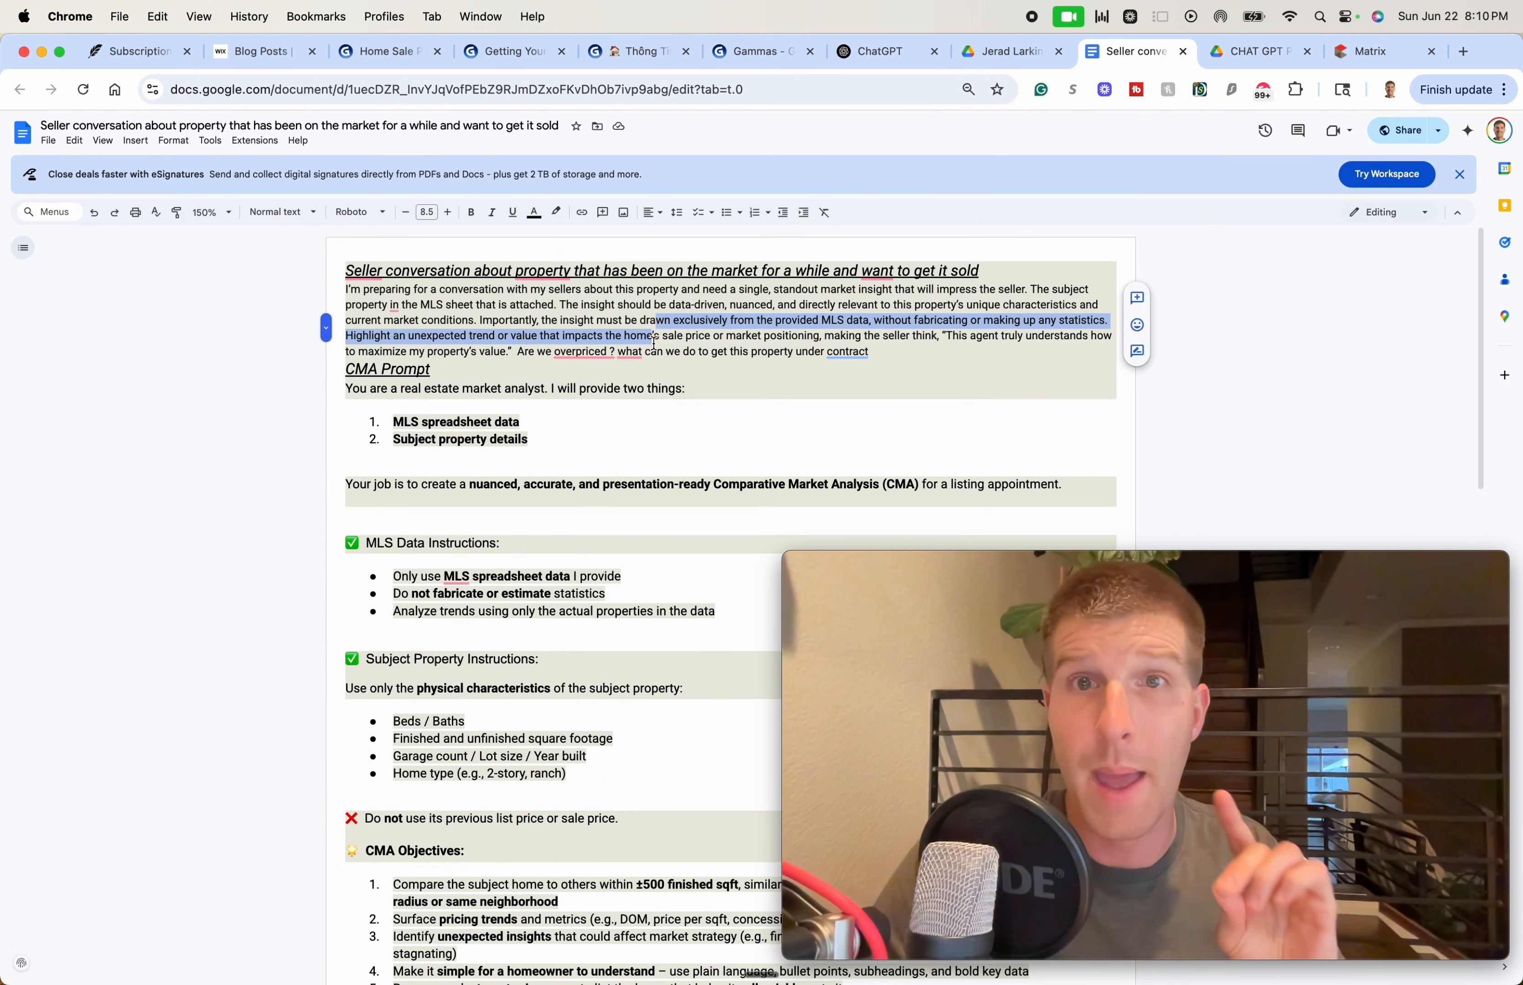
{"action": "mouse_move", "coordinate": [636, 355]}
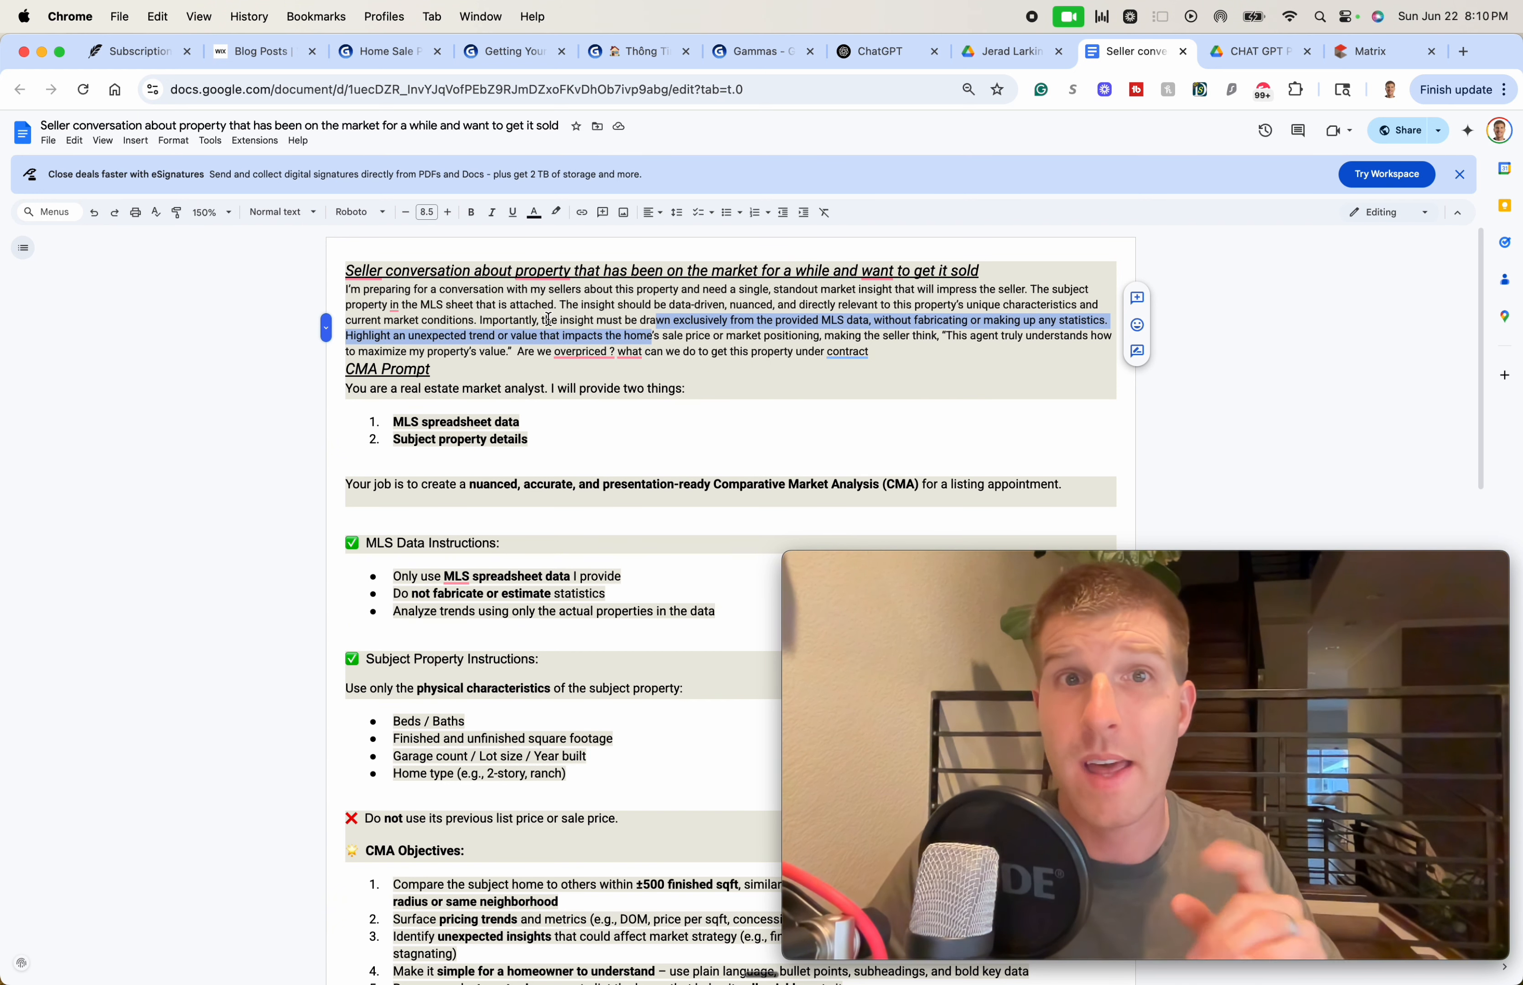
{"action": "left_click", "coordinate": [669, 334]}
{"action": "left_click_drag", "start_coordinate": [682, 334], "coordinate": [682, 351]}
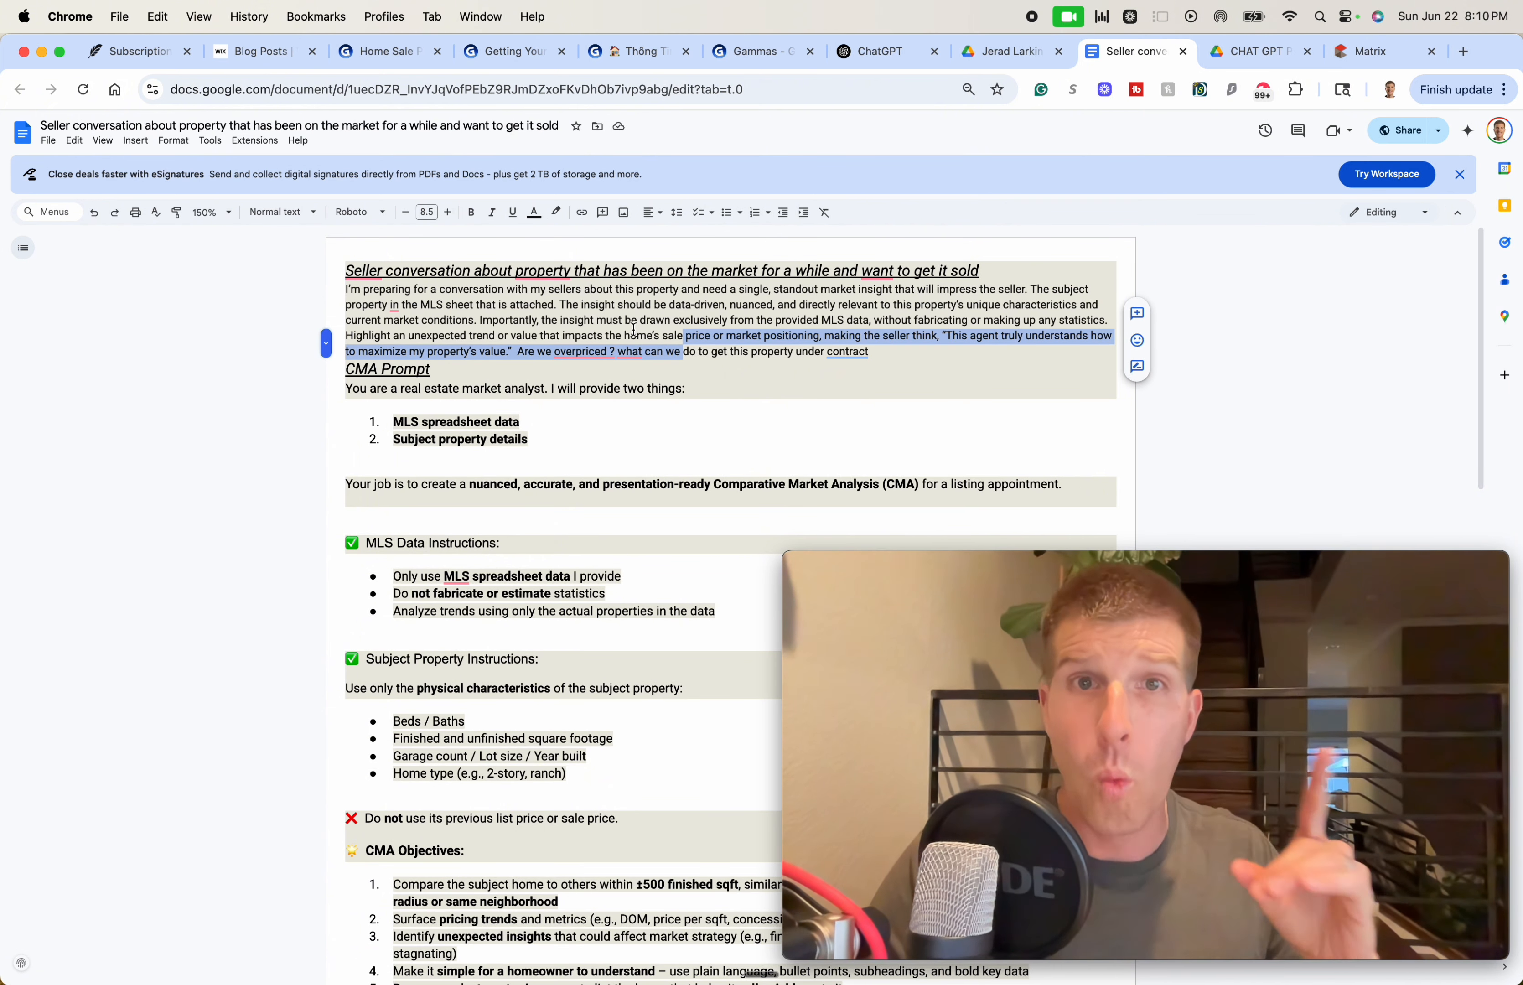
Read through the CMA prompt with its six objectives and select the whole document
{"action": "scroll", "coordinate": [634, 329], "scroll_direction": "down", "scroll_amount": 3}
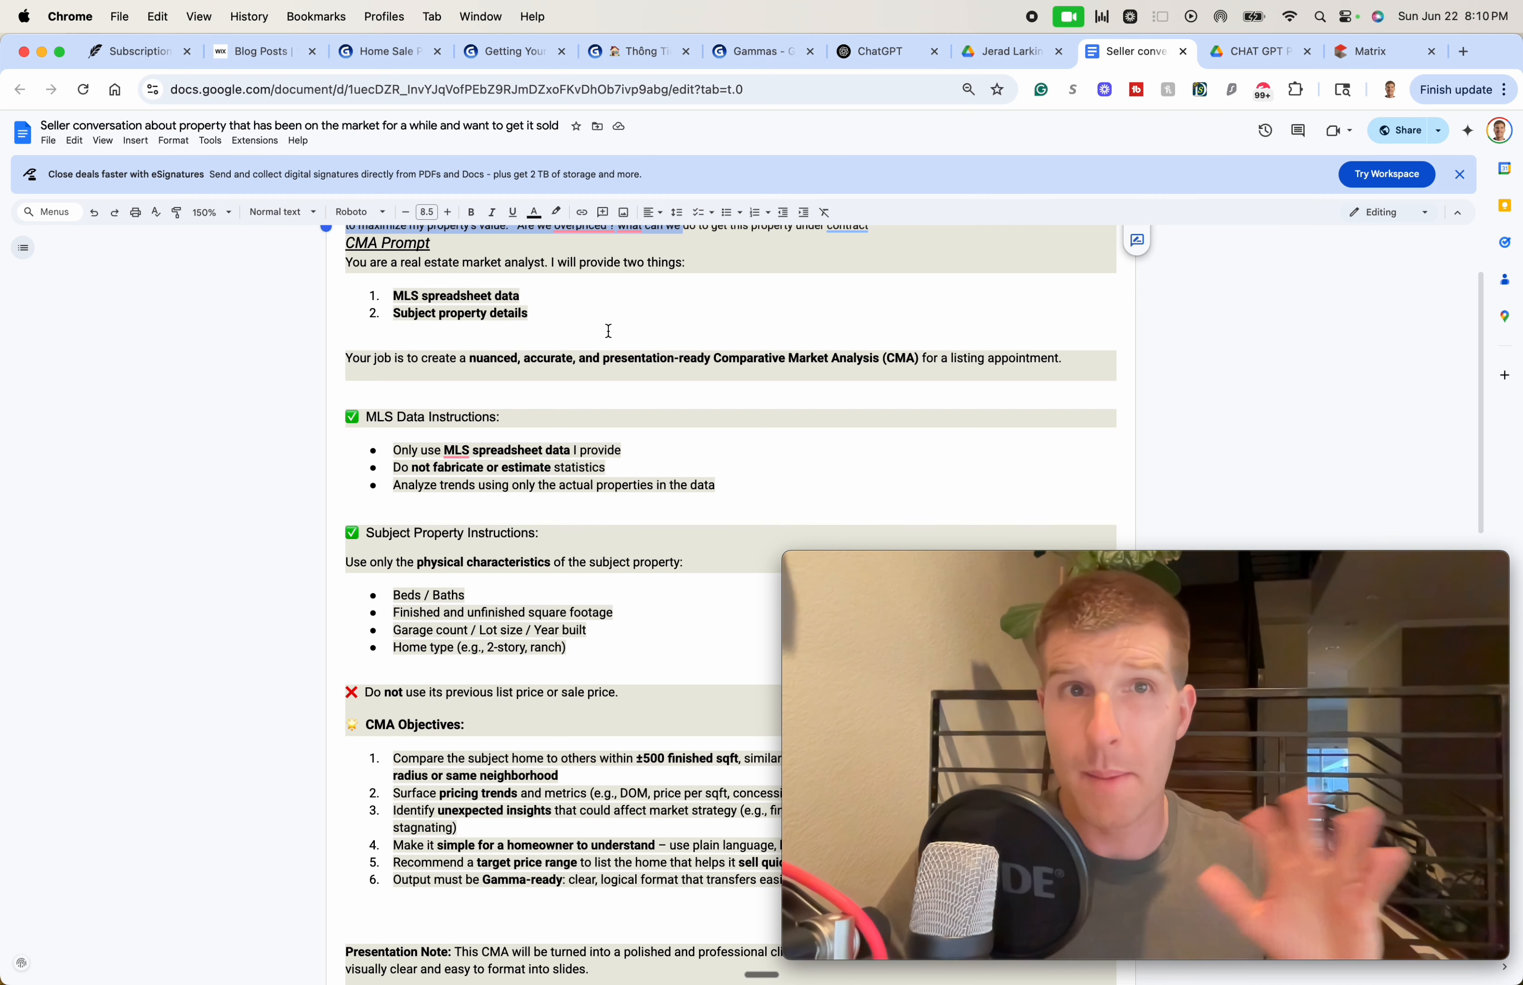
{"action": "scroll", "coordinate": [609, 330], "scroll_direction": "down", "scroll_amount": 1}
{"action": "scroll", "coordinate": [604, 334], "scroll_direction": "up", "scroll_amount": 2}
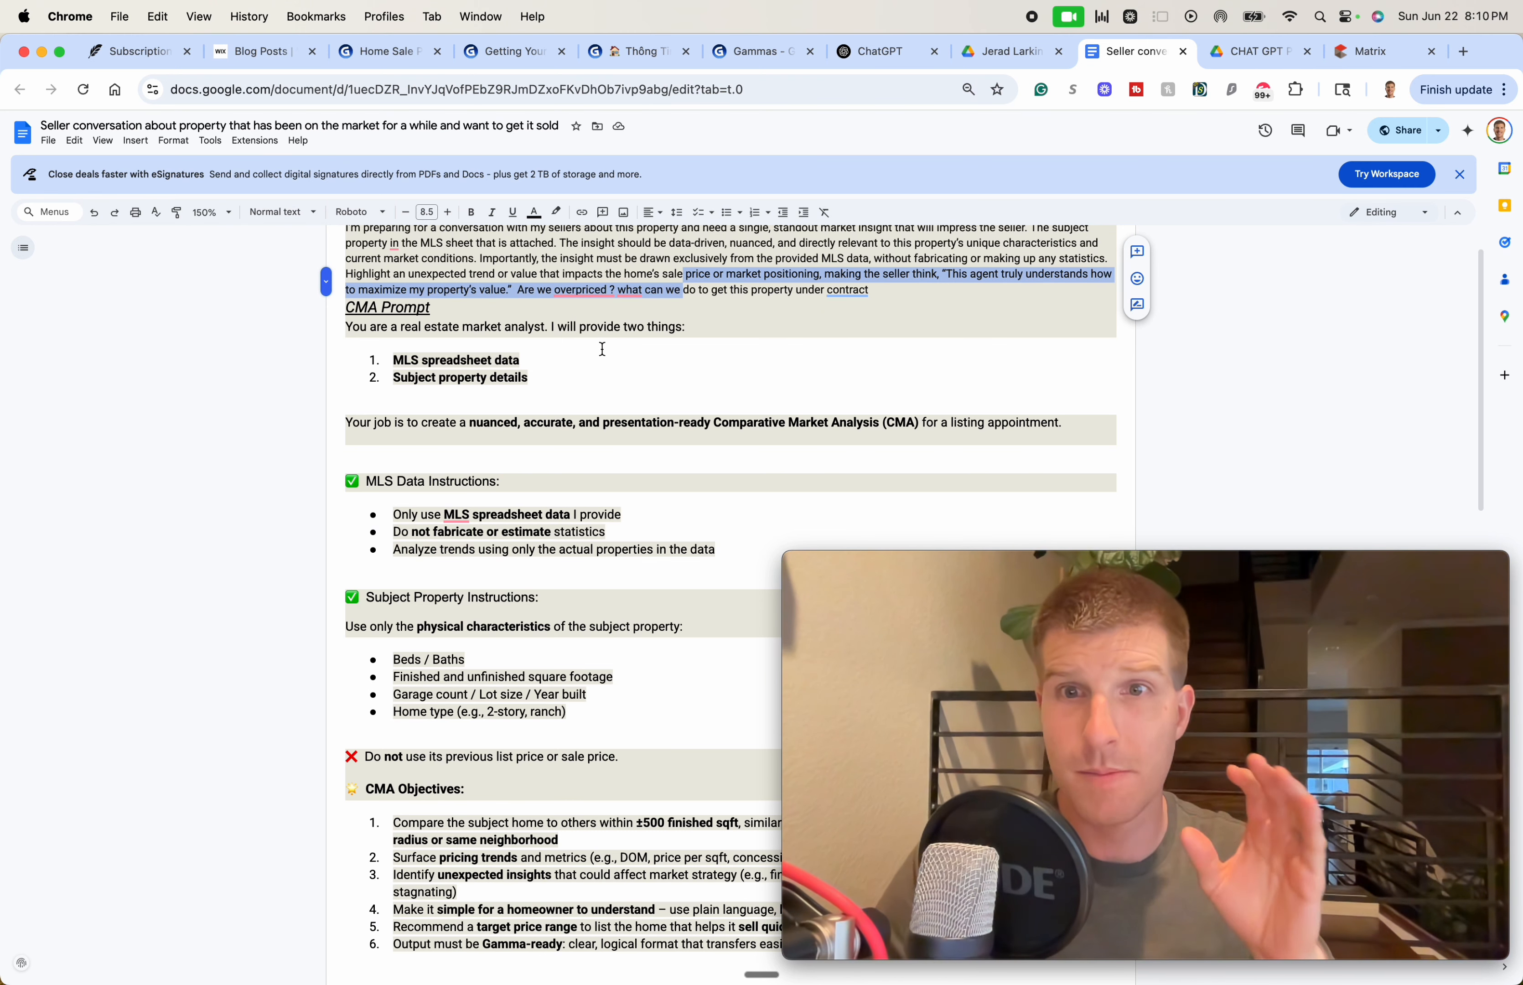
{"action": "scroll", "coordinate": [575, 365], "scroll_direction": "down", "scroll_amount": 2}
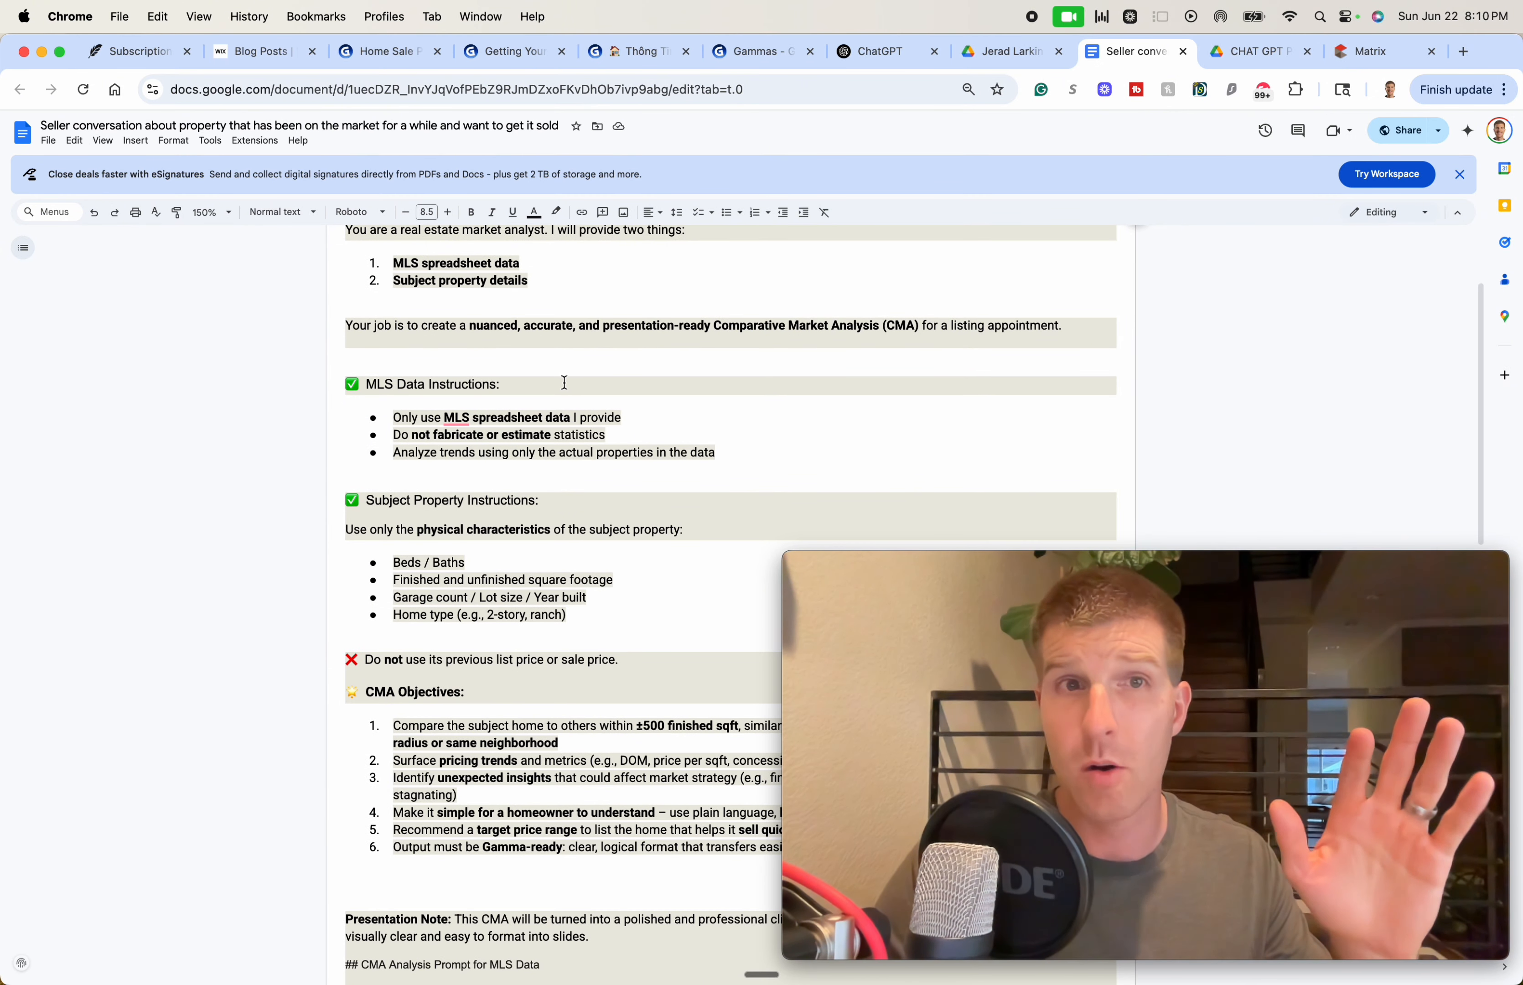
{"action": "scroll", "coordinate": [570, 383], "scroll_direction": "down", "scroll_amount": 1}
{"action": "scroll", "coordinate": [572, 382], "scroll_direction": "down", "scroll_amount": 4}
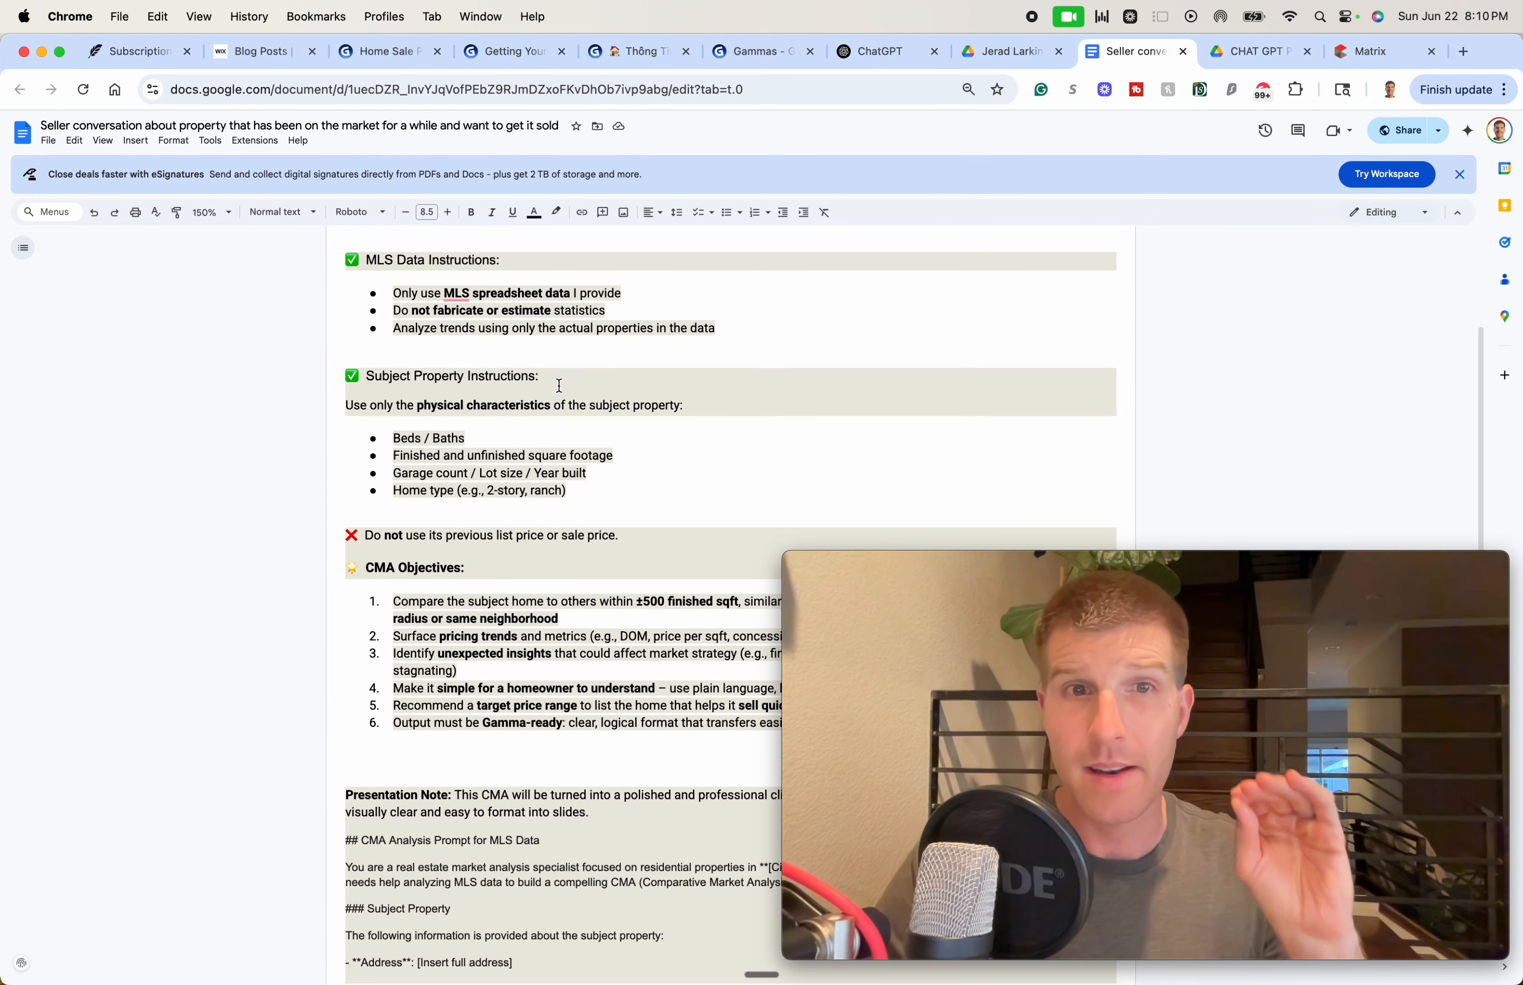
{"action": "scroll", "coordinate": [550, 387], "scroll_direction": "down", "scroll_amount": 1}
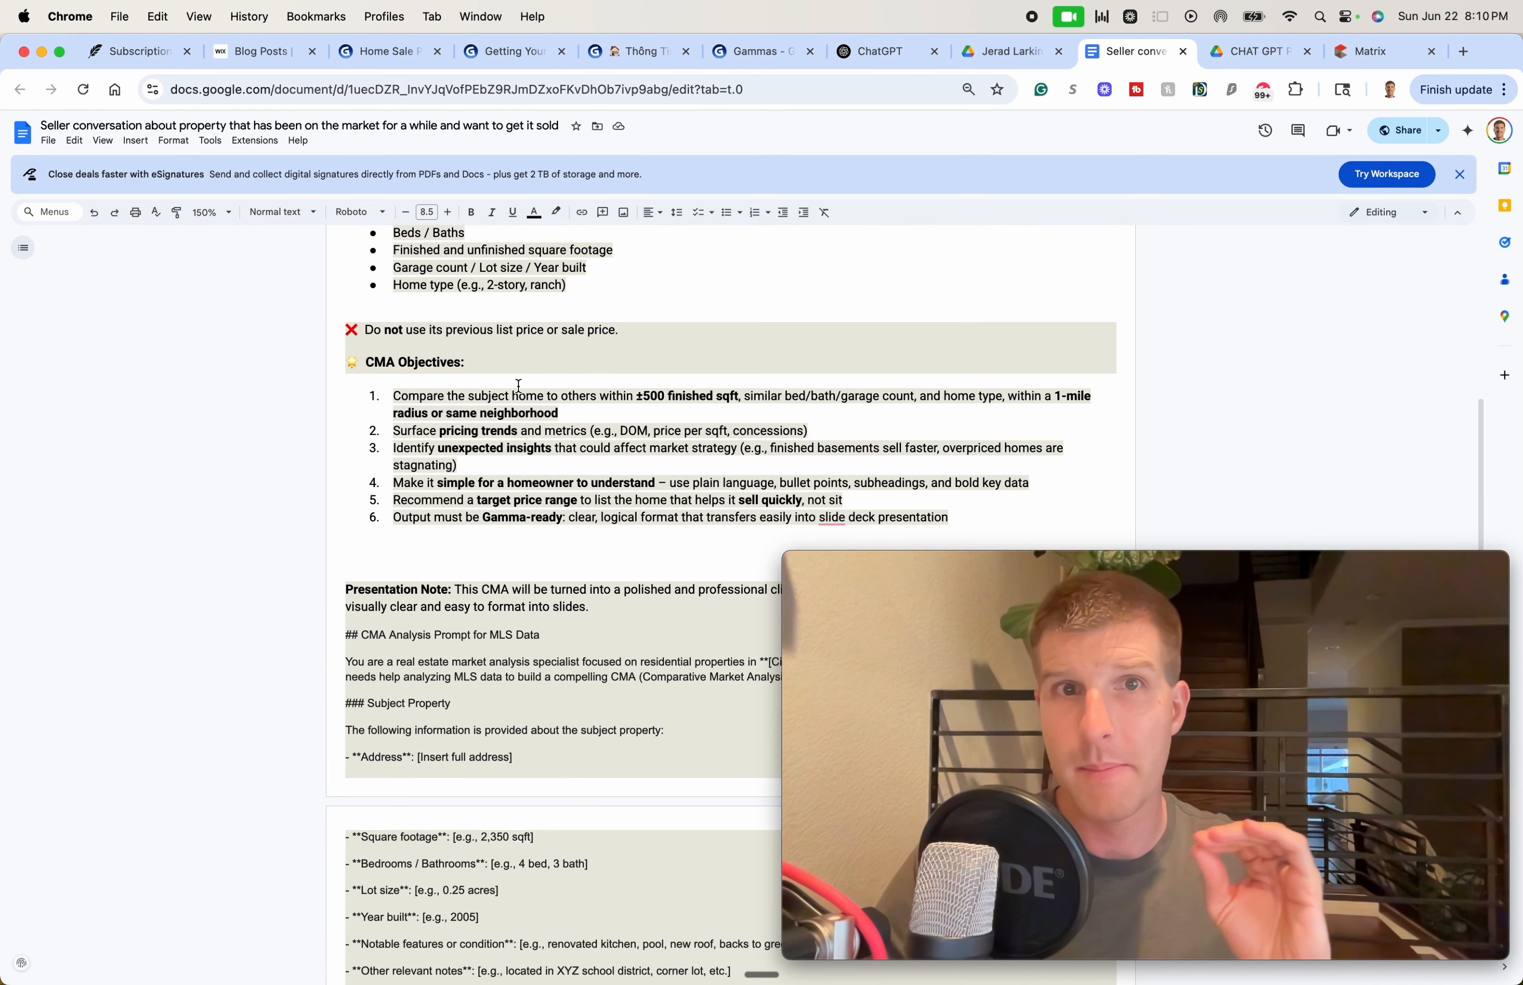
{"action": "left_click_drag", "start_coordinate": [510, 394], "coordinate": [525, 454]}
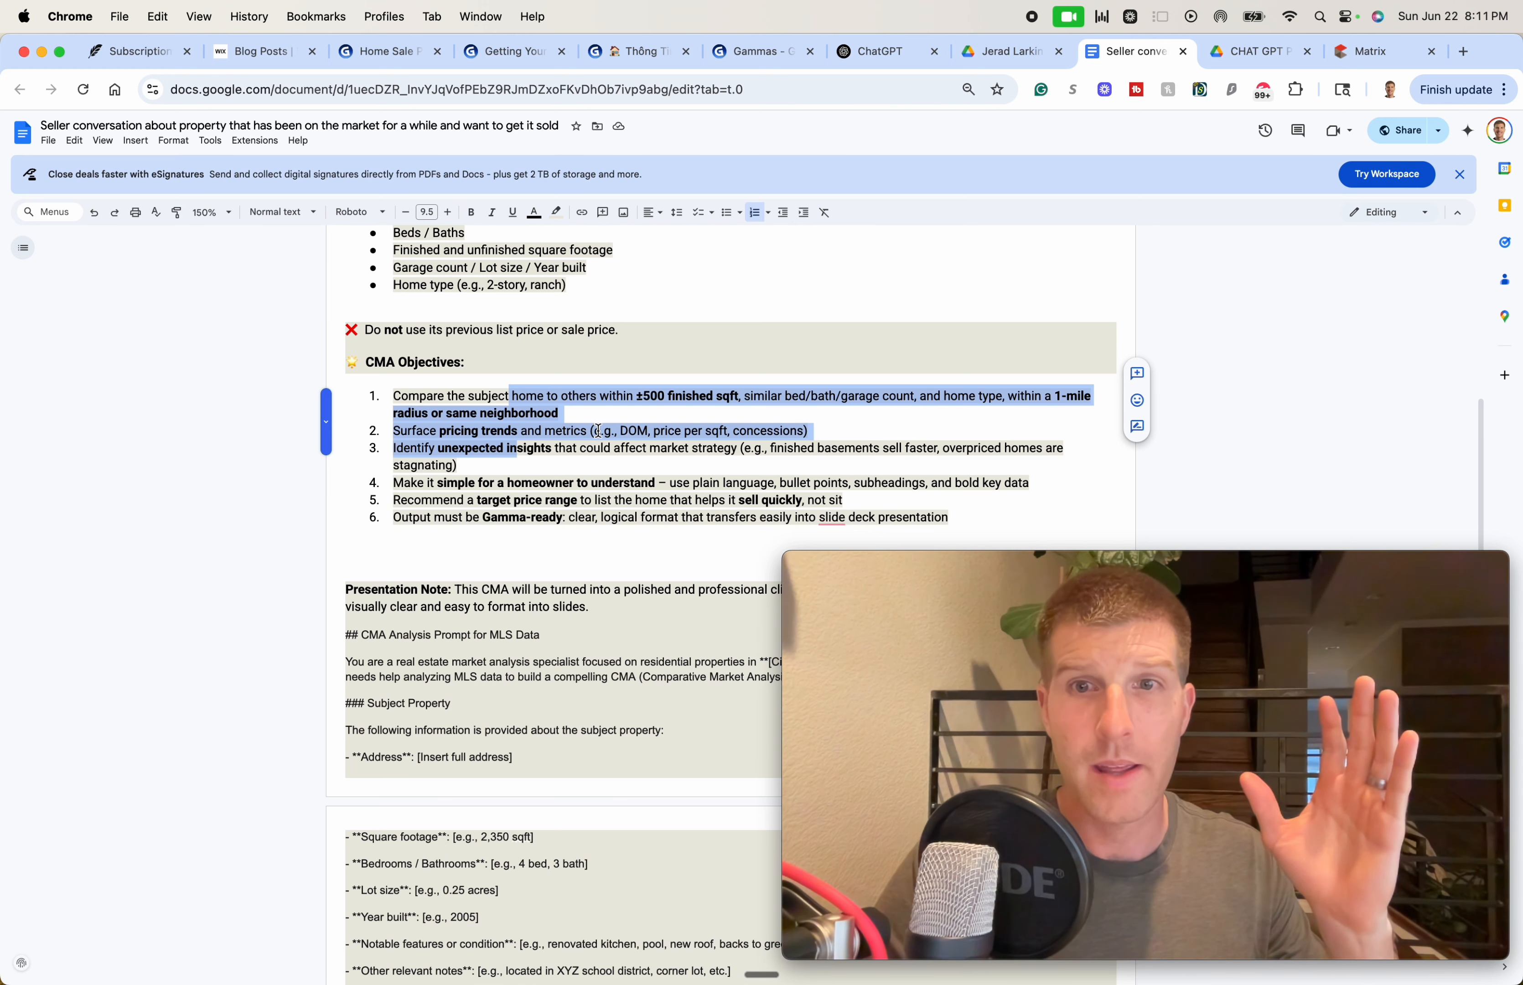
{"action": "key", "text": "super+a"}
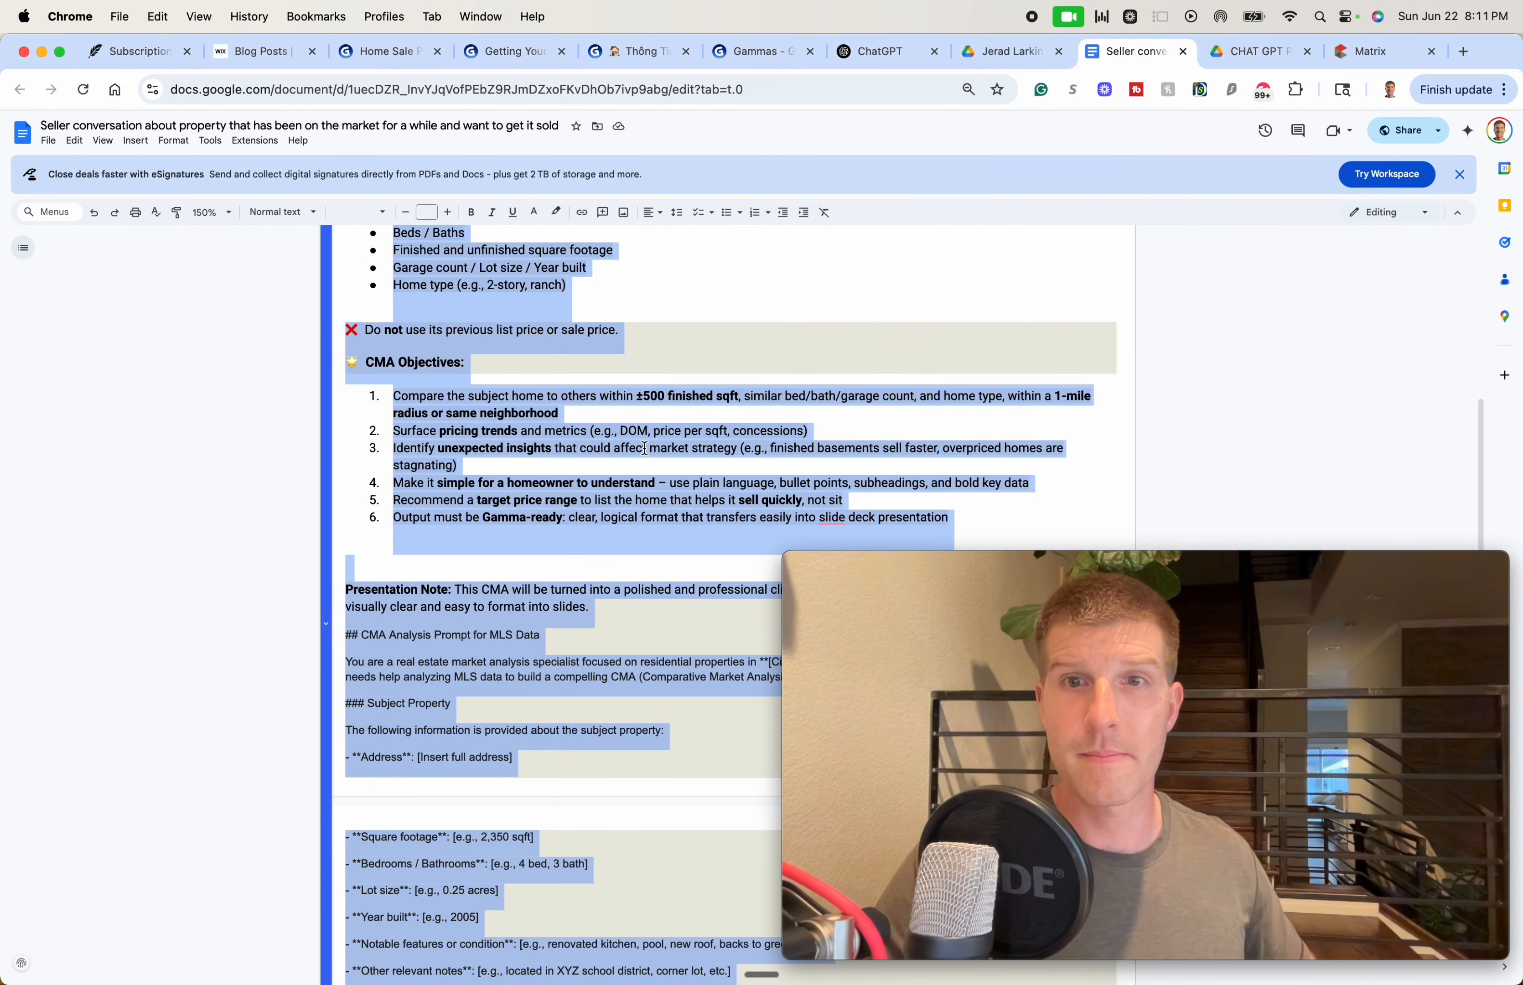
{"action": "scroll", "coordinate": [645, 448], "scroll_direction": "up", "scroll_amount": 8}
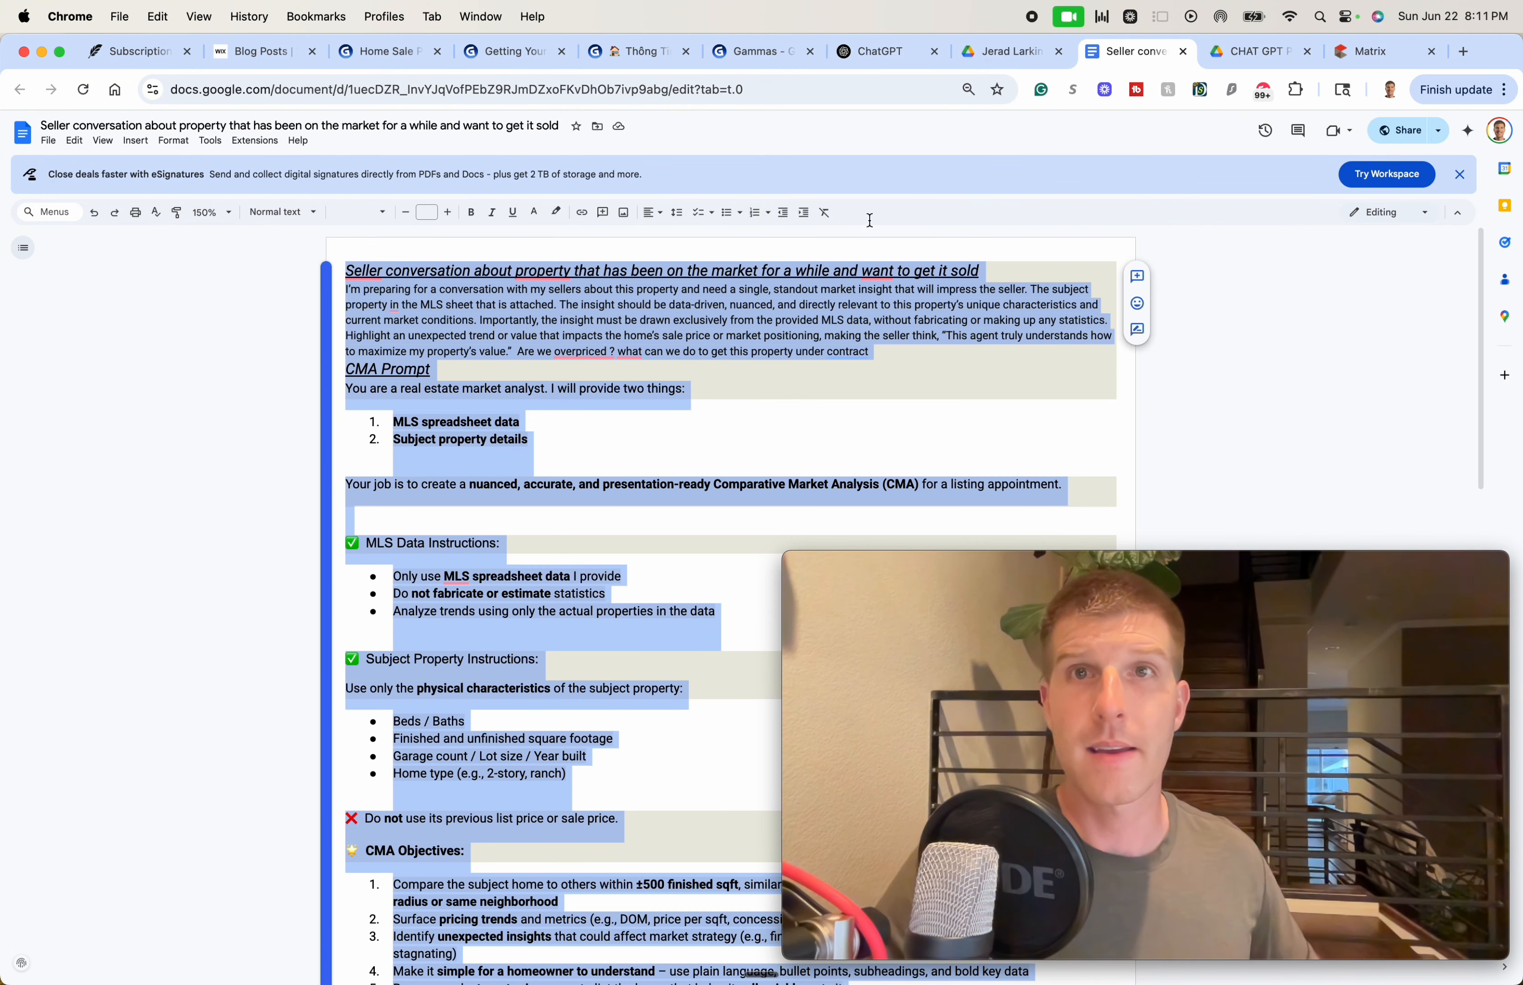
Paste the CMA prompt into a new ChatGPT message, then go back to the Matrix search
{"action": "left_click", "coordinate": [858, 53]}
{"action": "left_click", "coordinate": [254, 140]}
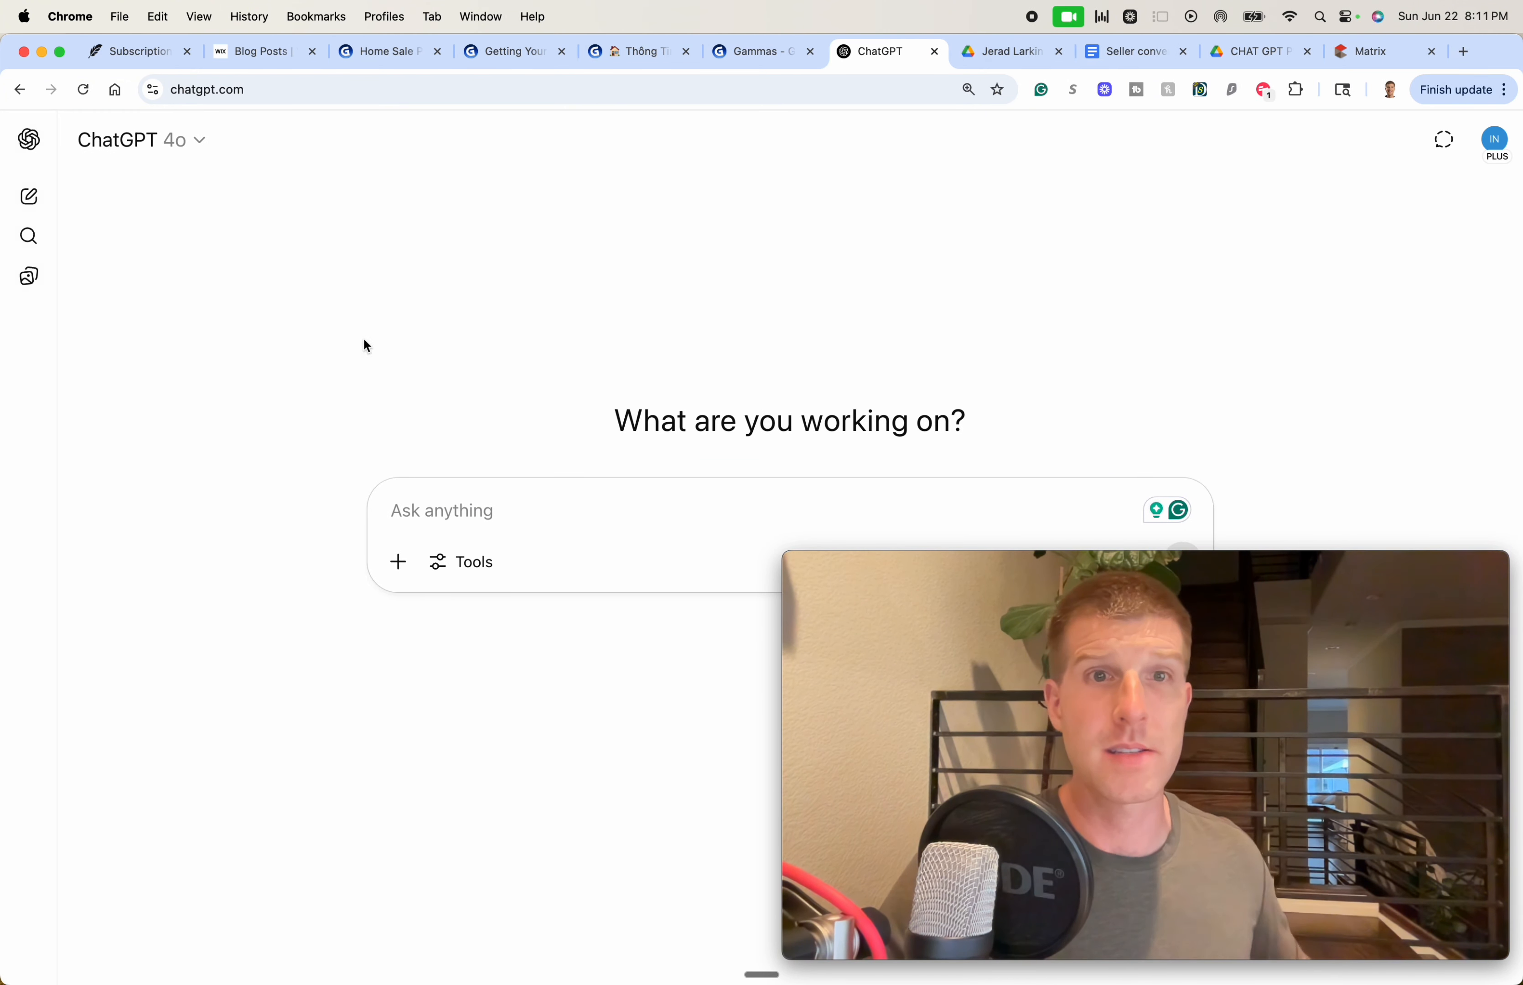
{"action": "left_click", "coordinate": [412, 495]}
{"action": "key", "text": "super+v"}
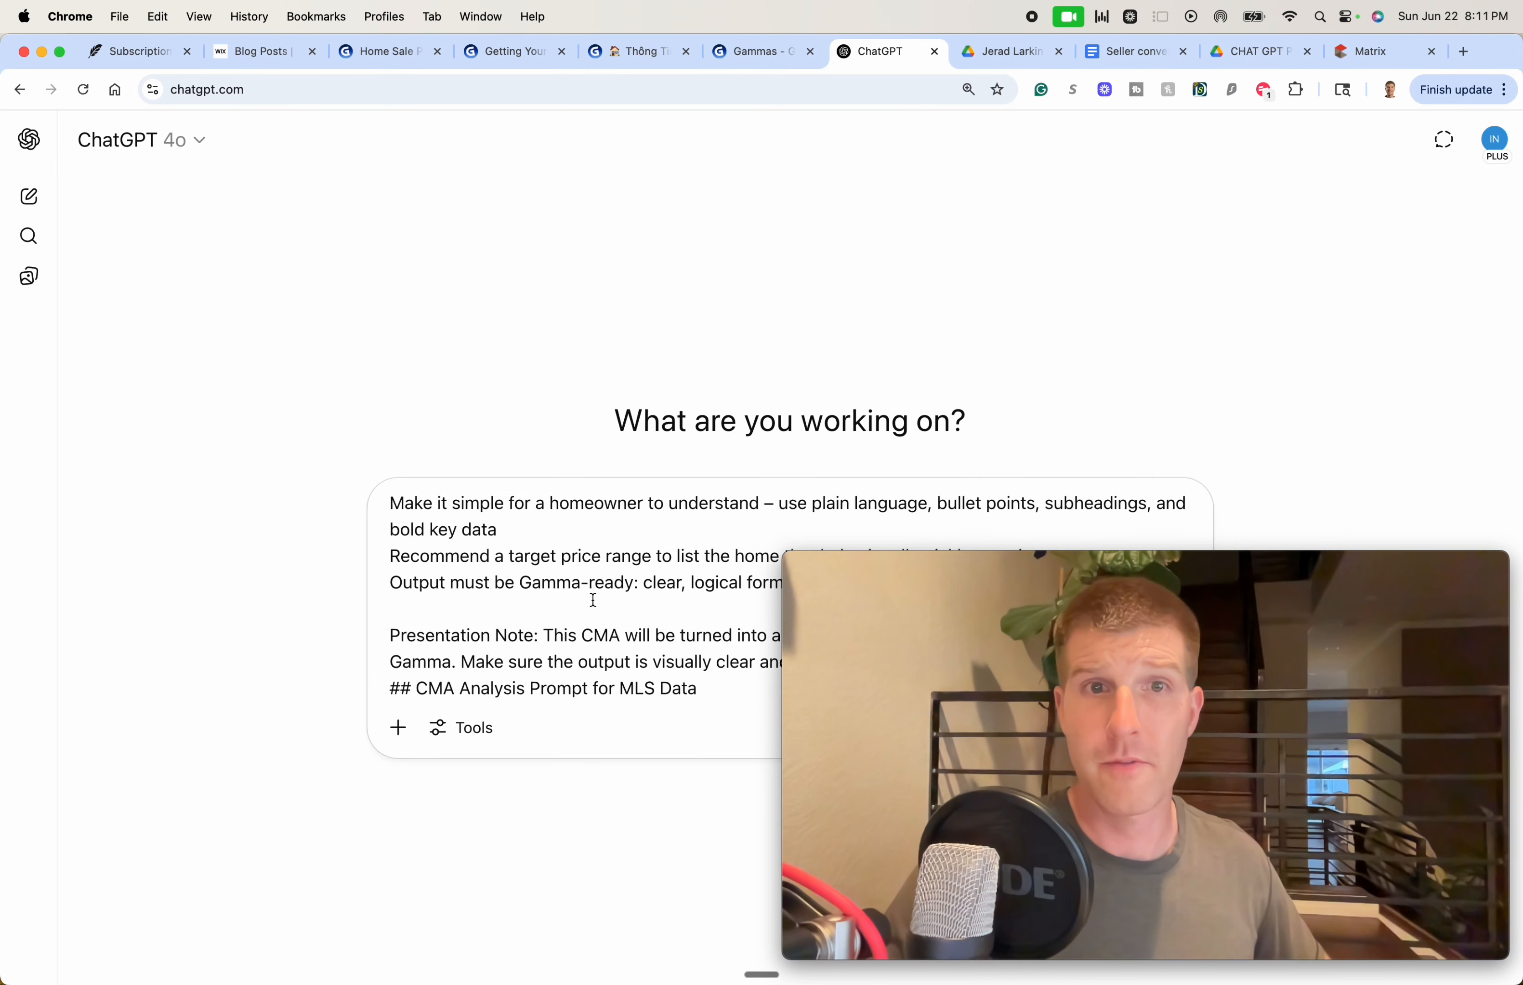
{"action": "scroll", "coordinate": [595, 600], "scroll_direction": "up", "scroll_amount": 10}
{"action": "scroll", "coordinate": [601, 600], "scroll_direction": "down", "scroll_amount": 15}
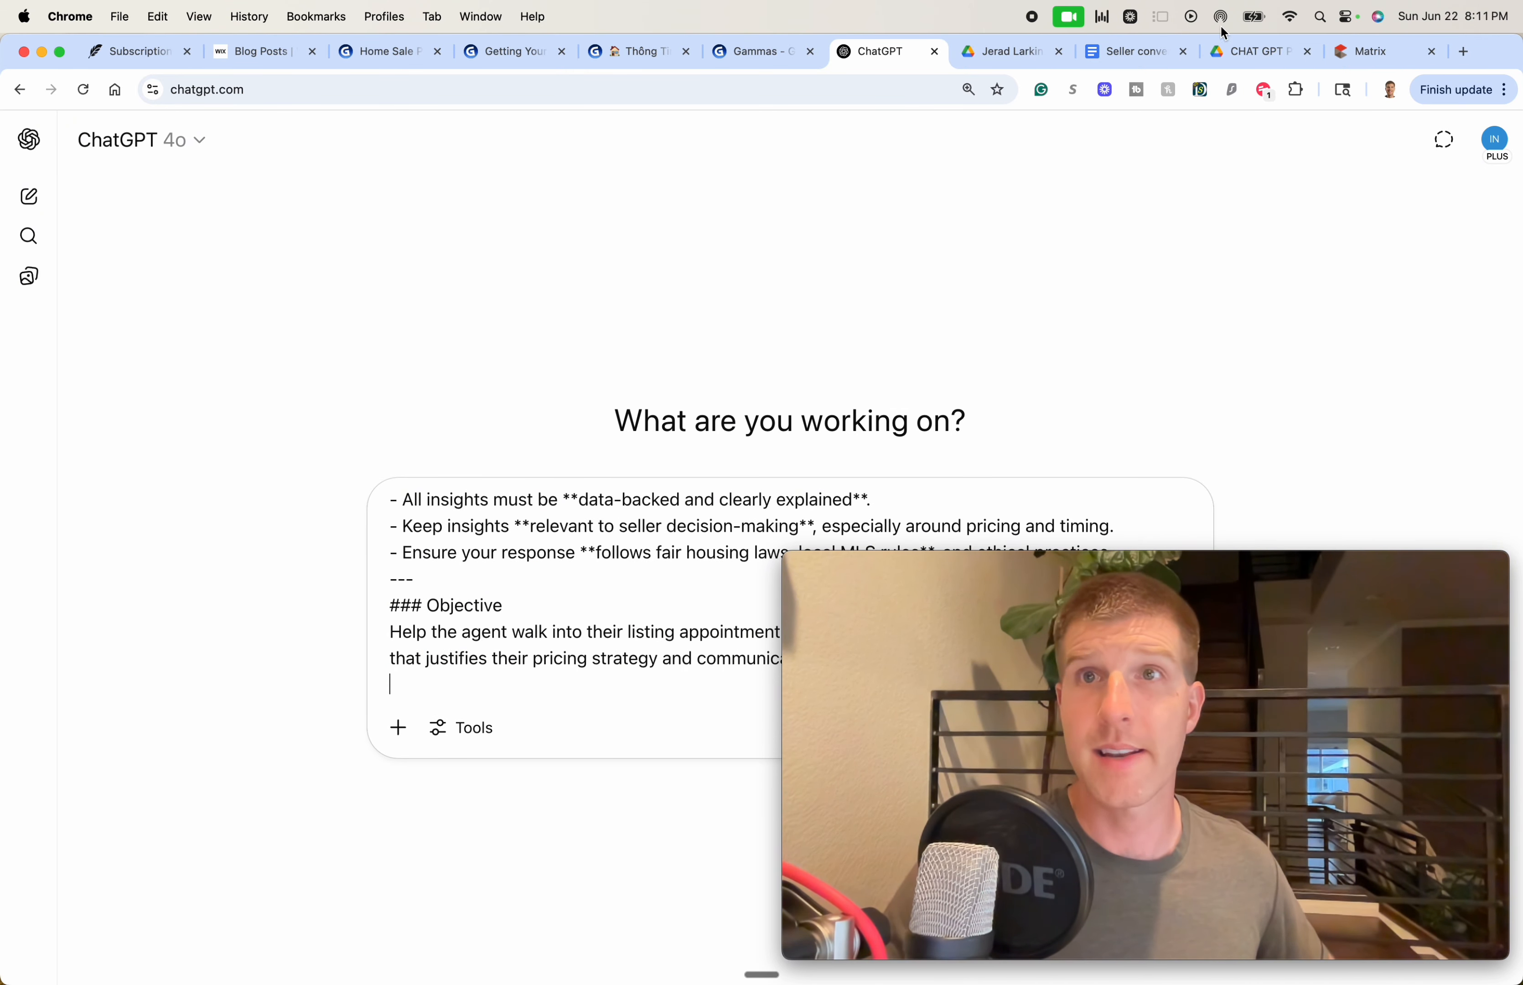
{"action": "left_click", "coordinate": [1350, 51]}
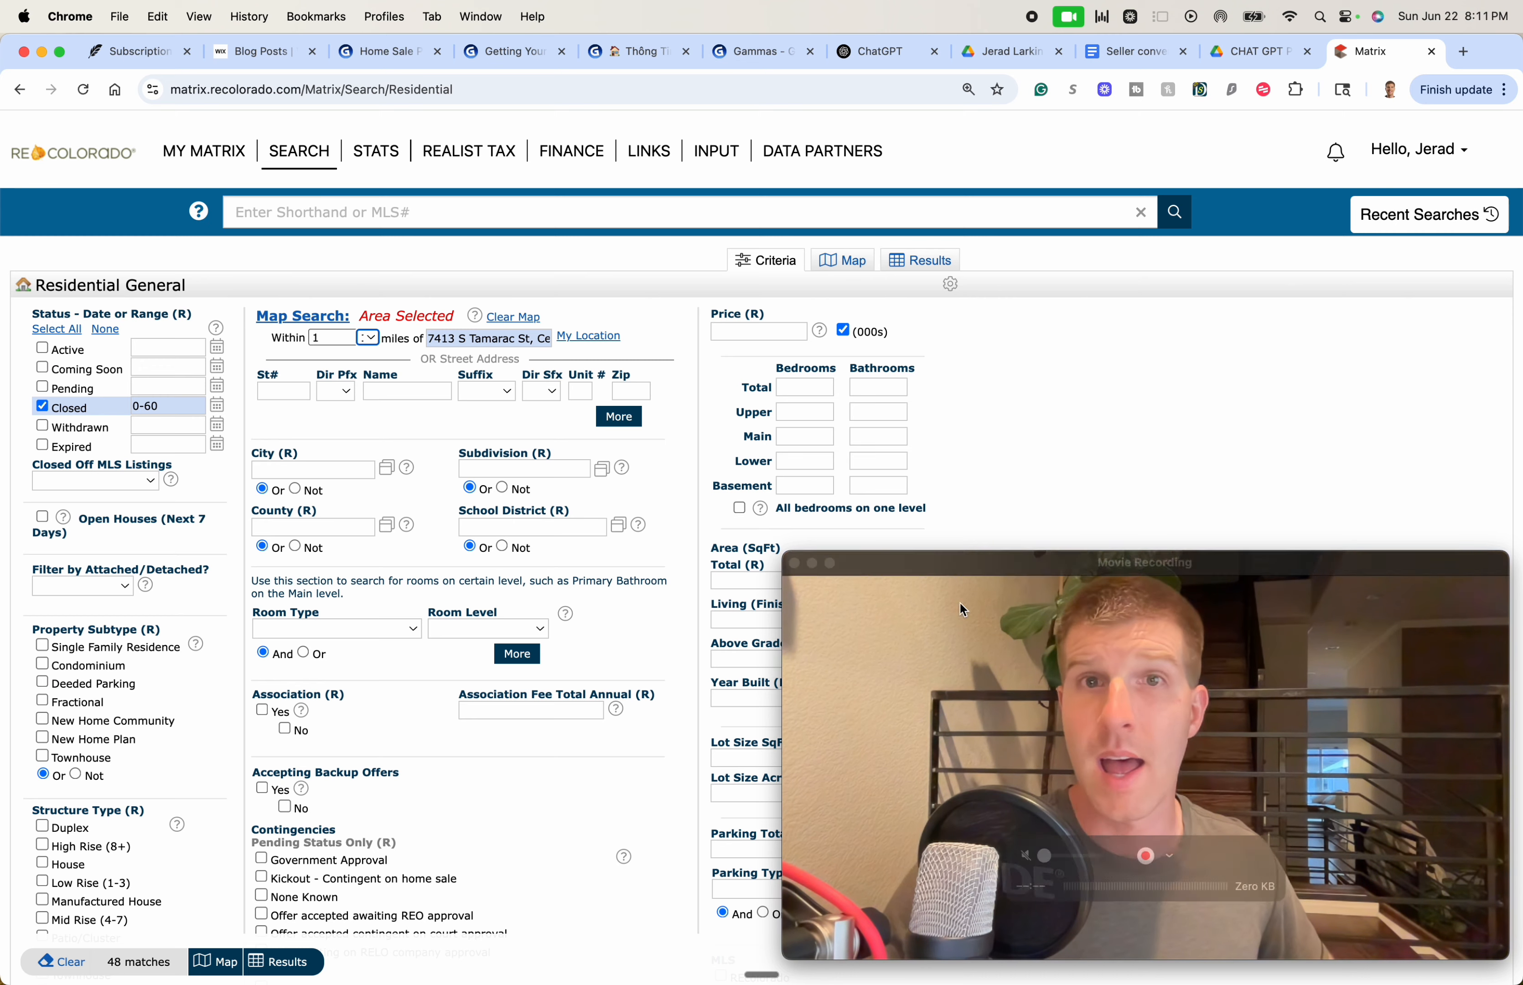
{"action": "scroll", "coordinate": [1138, 440], "scroll_direction": "down", "scroll_amount": 3}
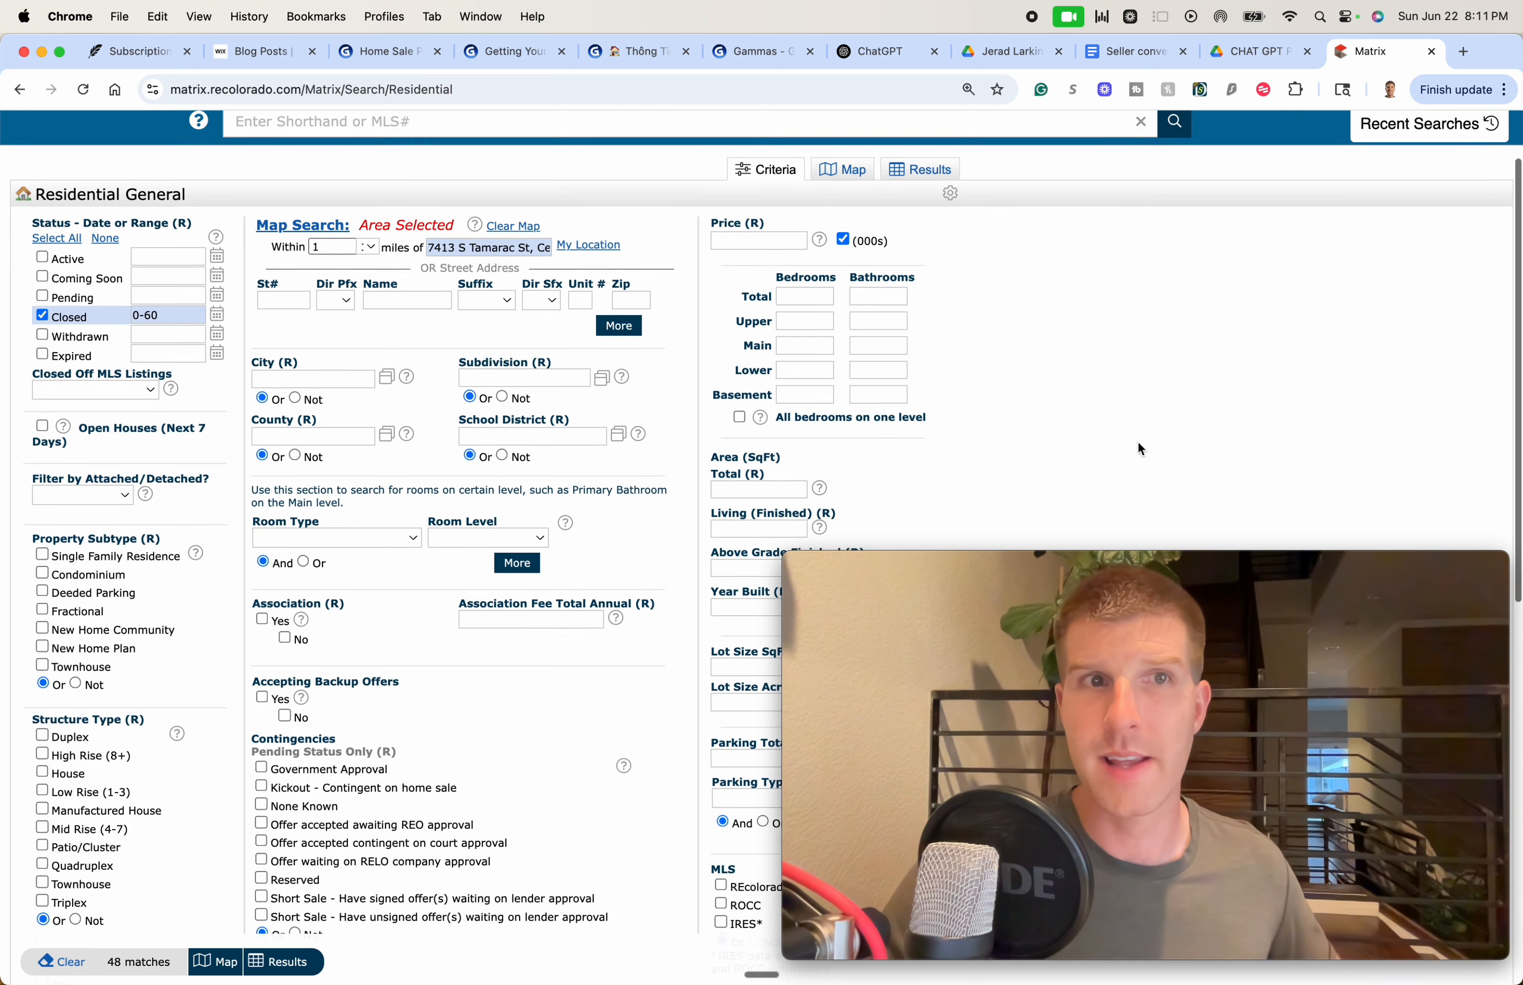
{"action": "scroll", "coordinate": [1137, 440], "scroll_direction": "up", "scroll_amount": 3}
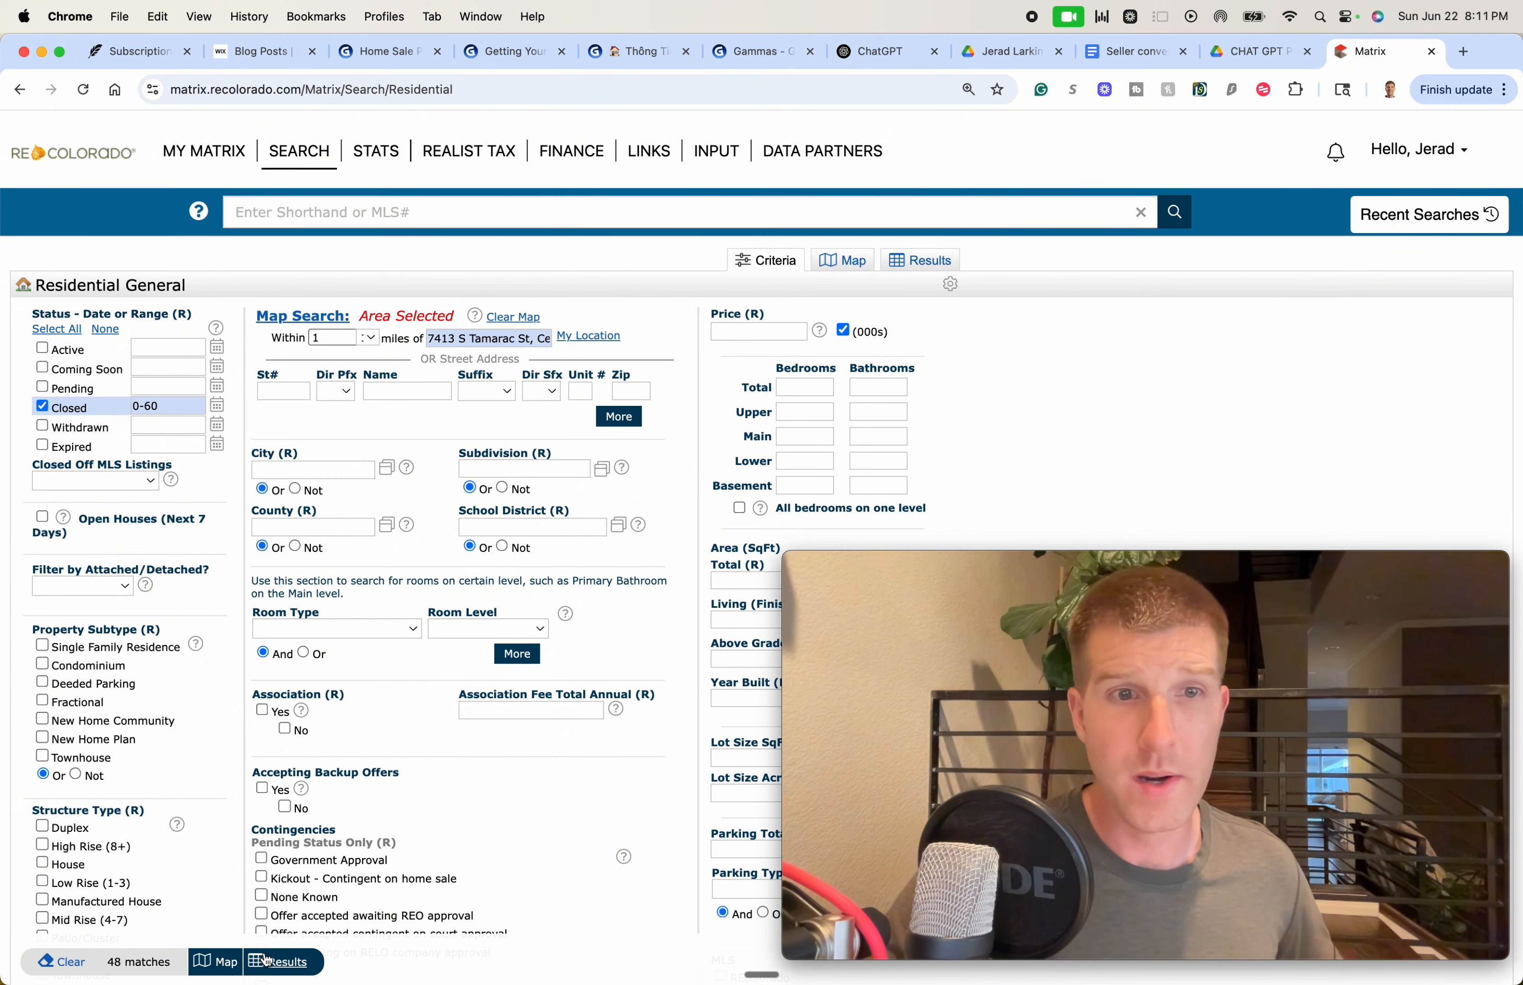
Check all 48 result listings and export them in the Appraiser file format
{"action": "left_click", "coordinate": [280, 965]}
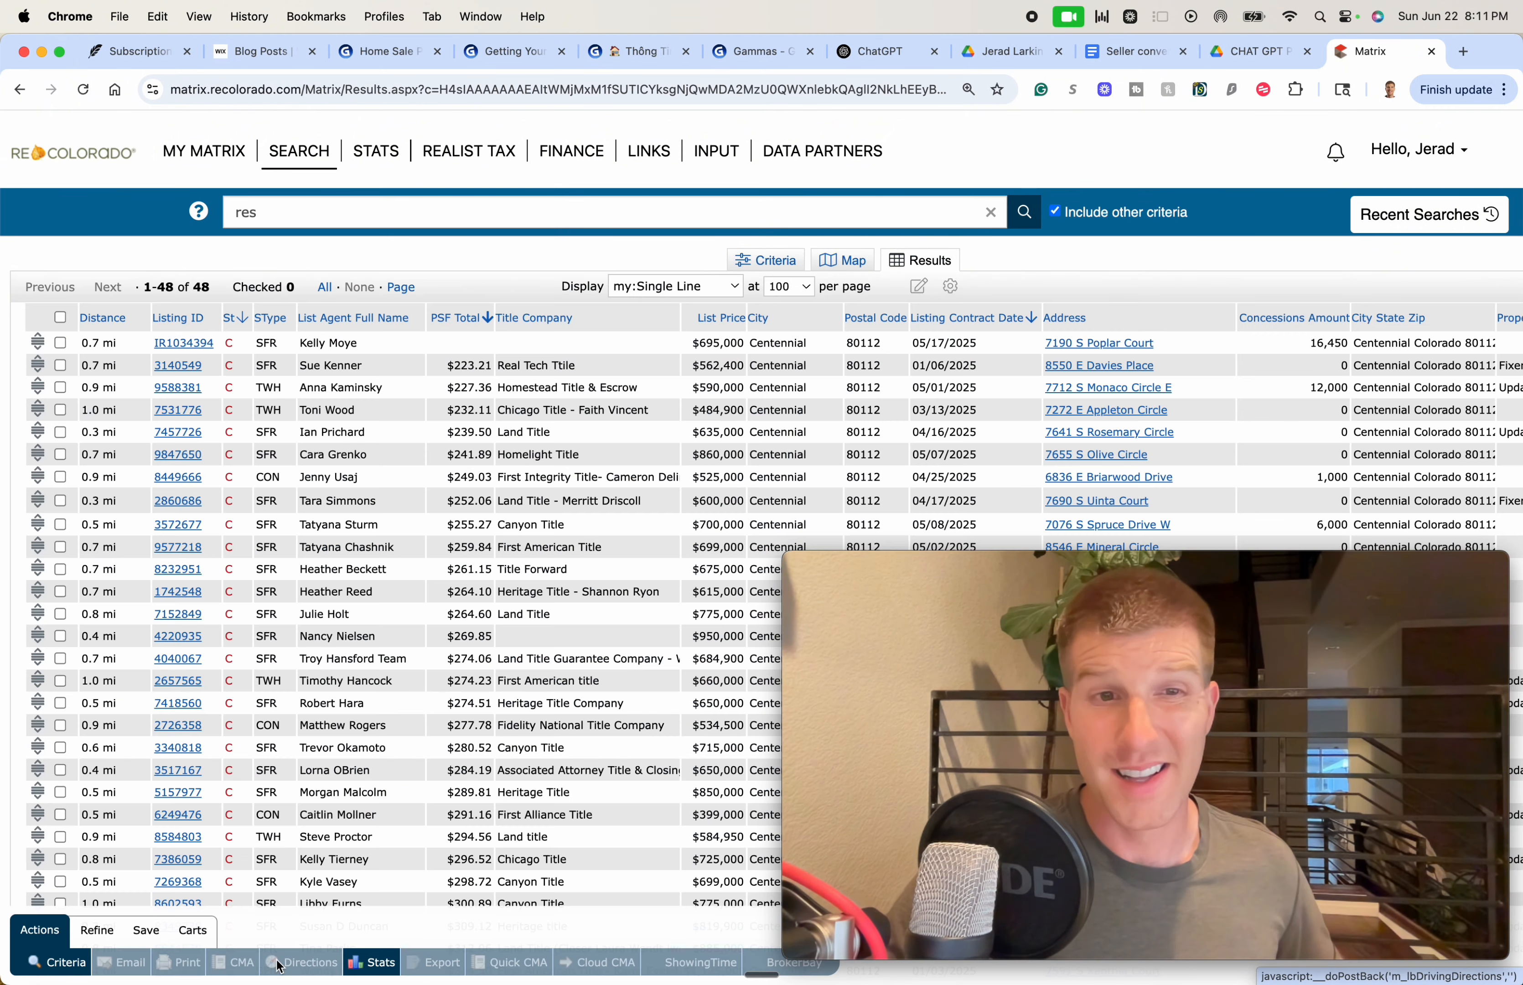
{"action": "left_click", "coordinate": [329, 287]}
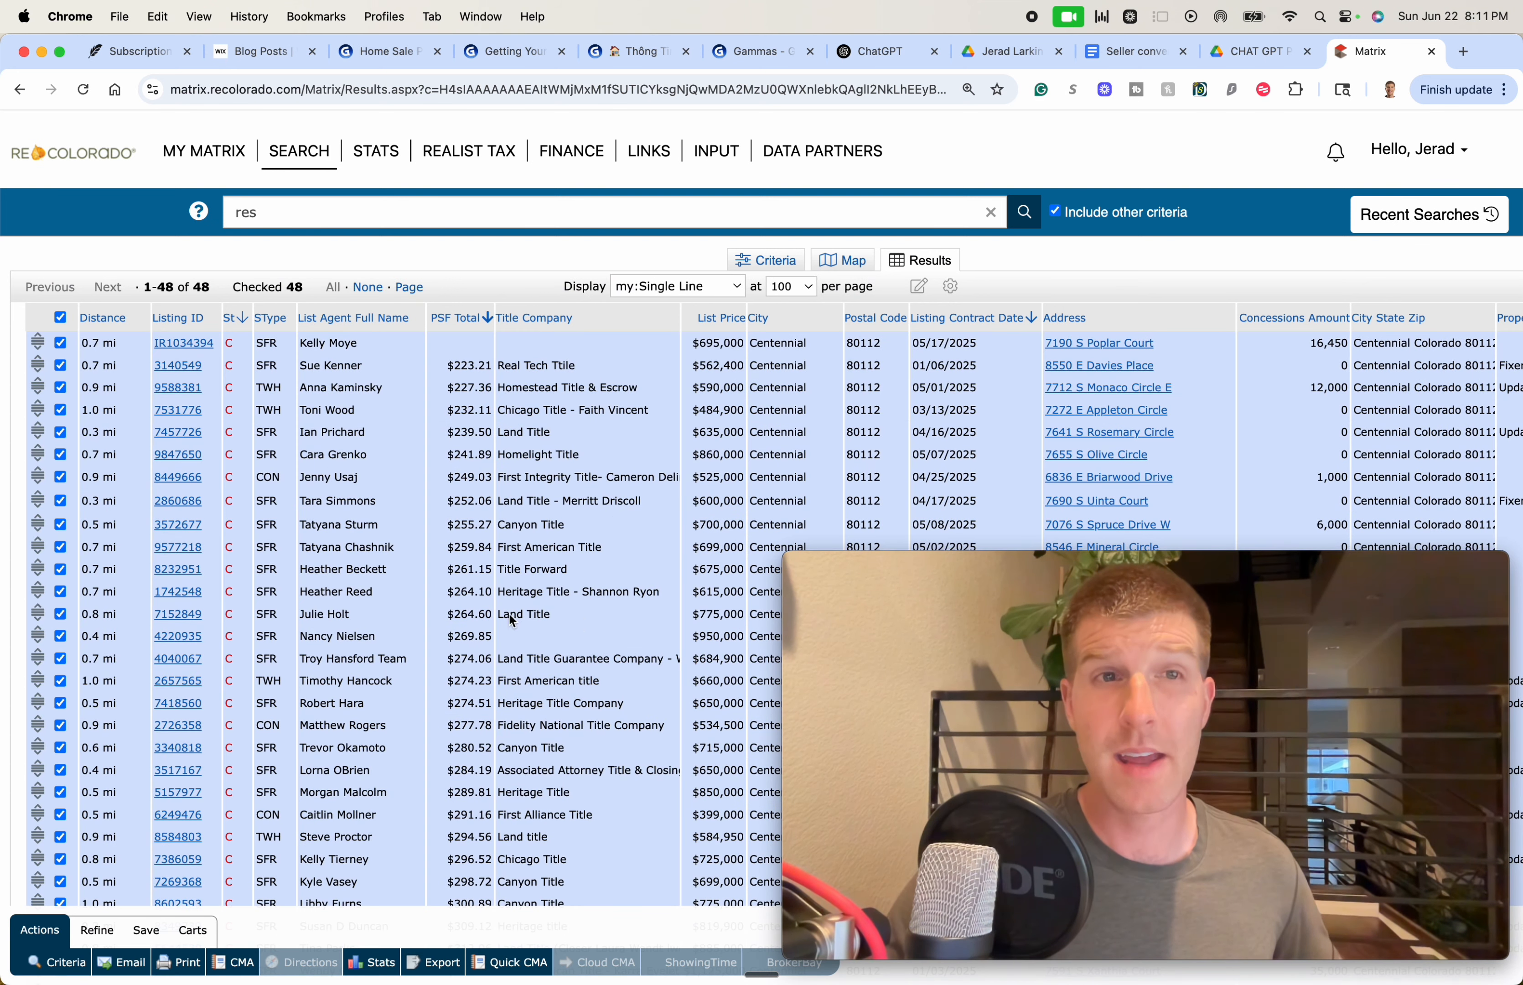
{"action": "left_click", "coordinate": [441, 963]}
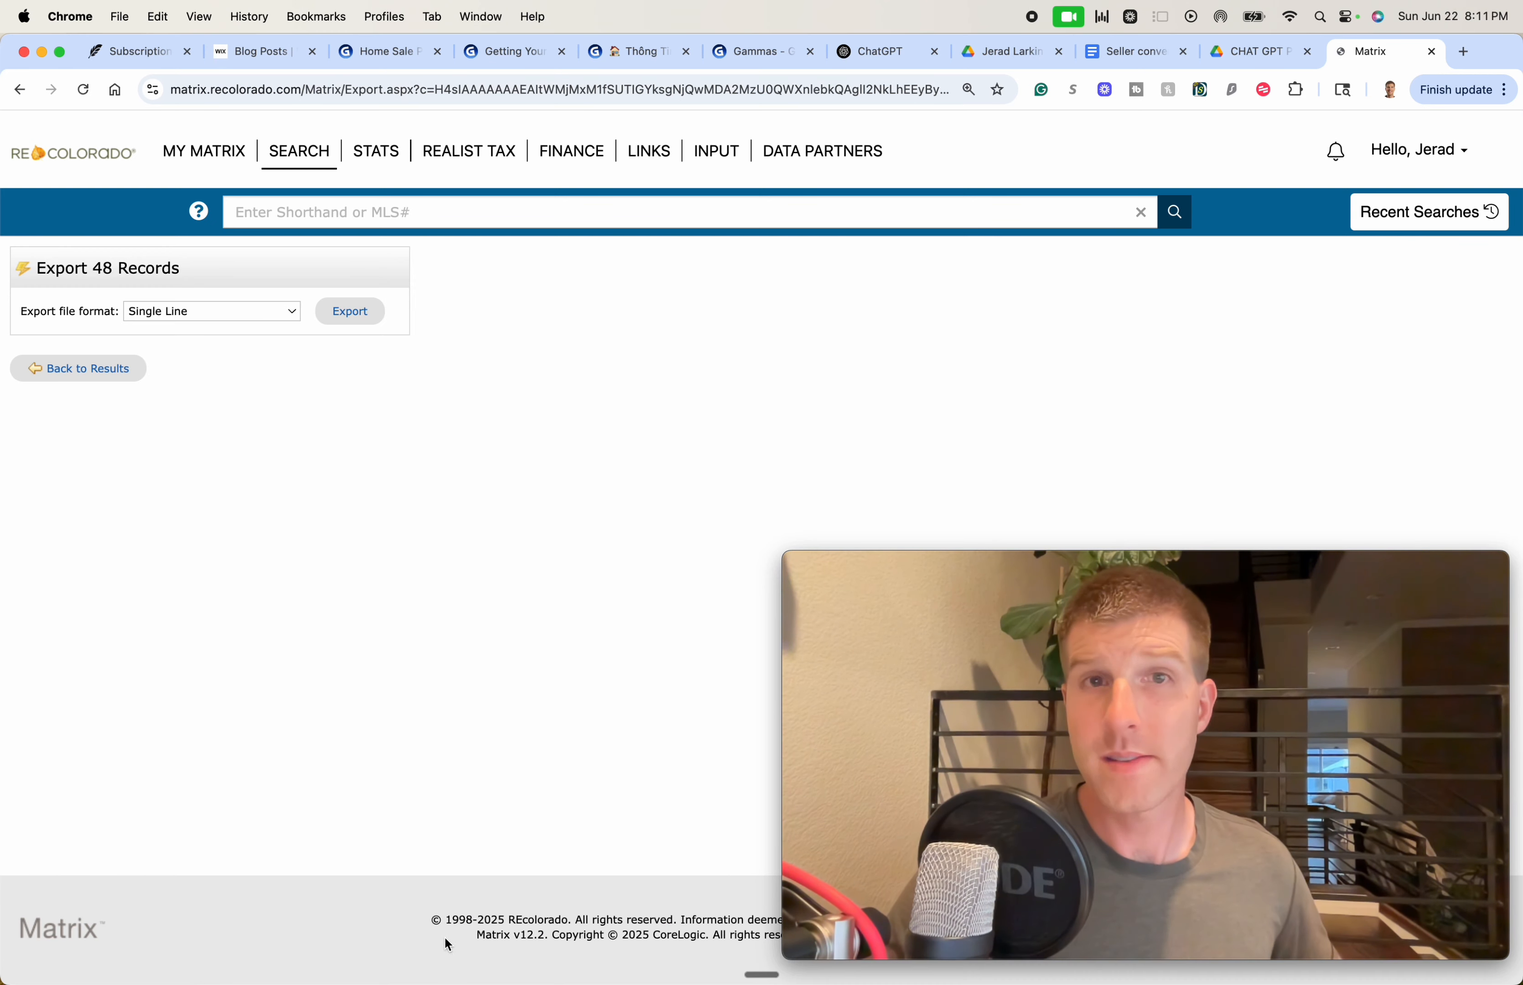
{"action": "left_click", "coordinate": [262, 311]}
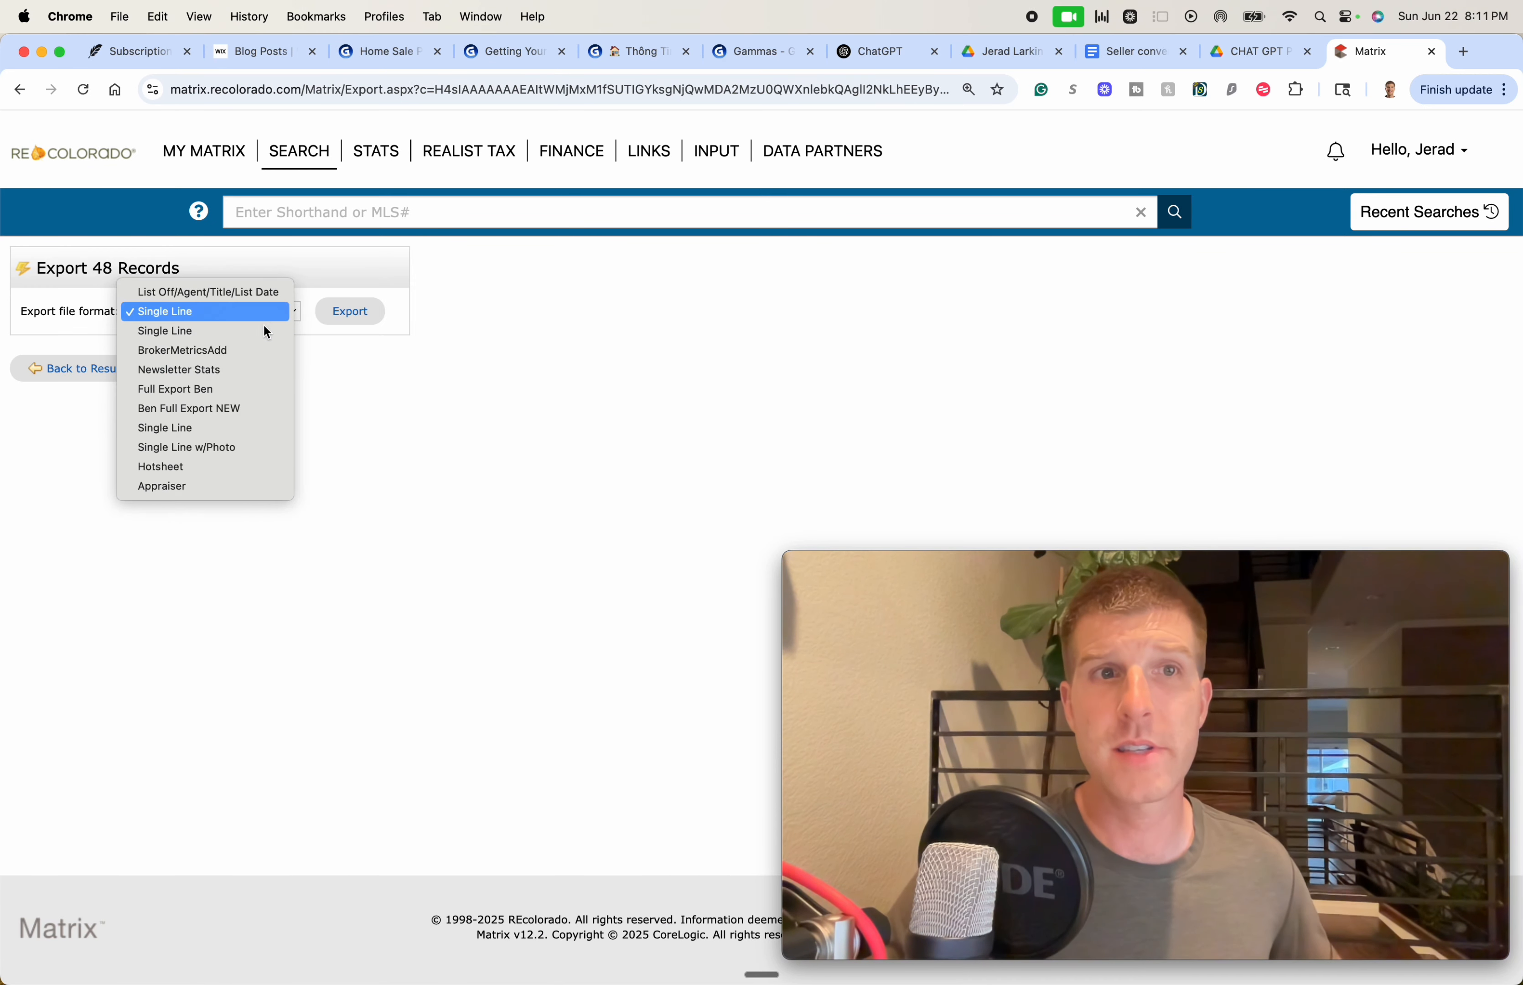
{"action": "left_click", "coordinate": [219, 489]}
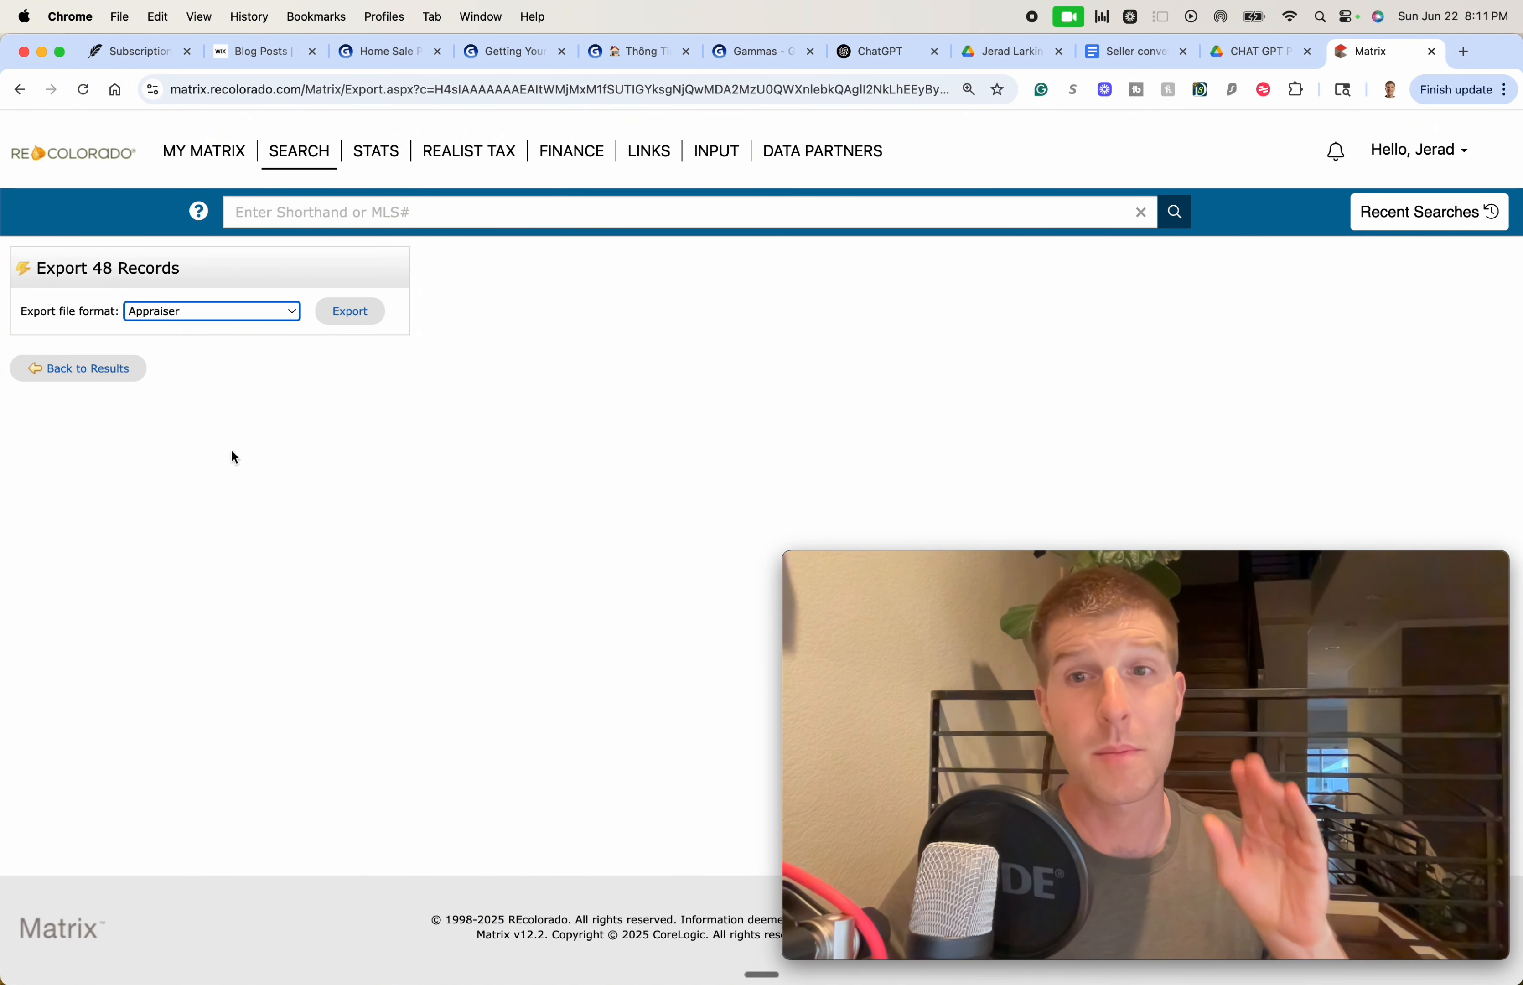
{"action": "left_click", "coordinate": [254, 312]}
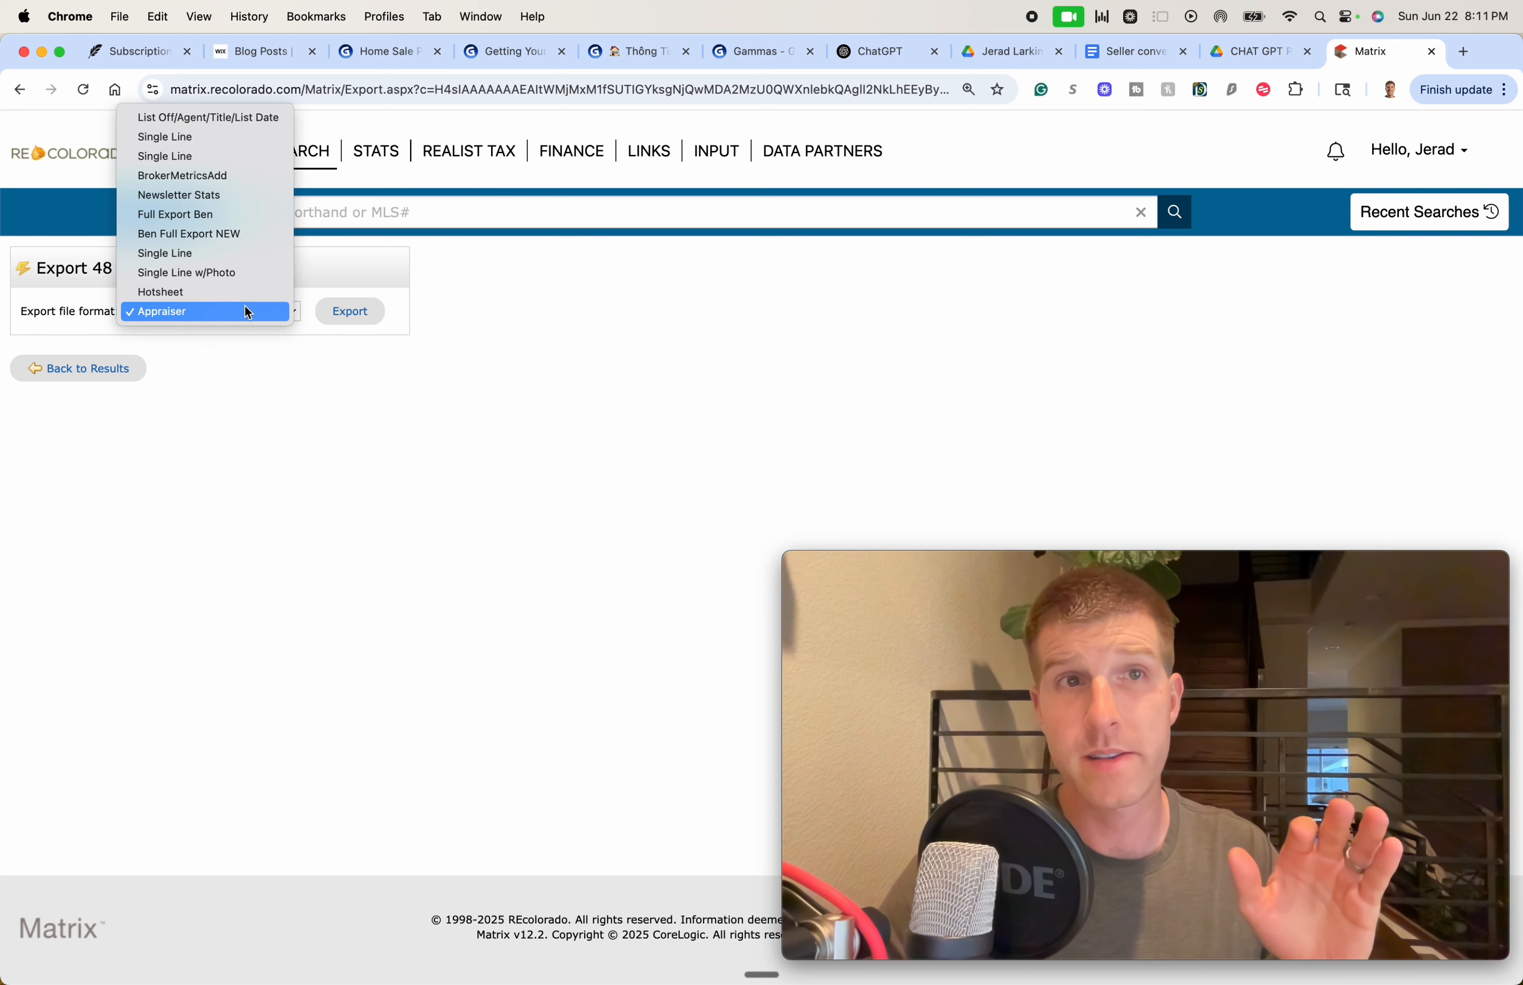
{"action": "left_click", "coordinate": [218, 454]}
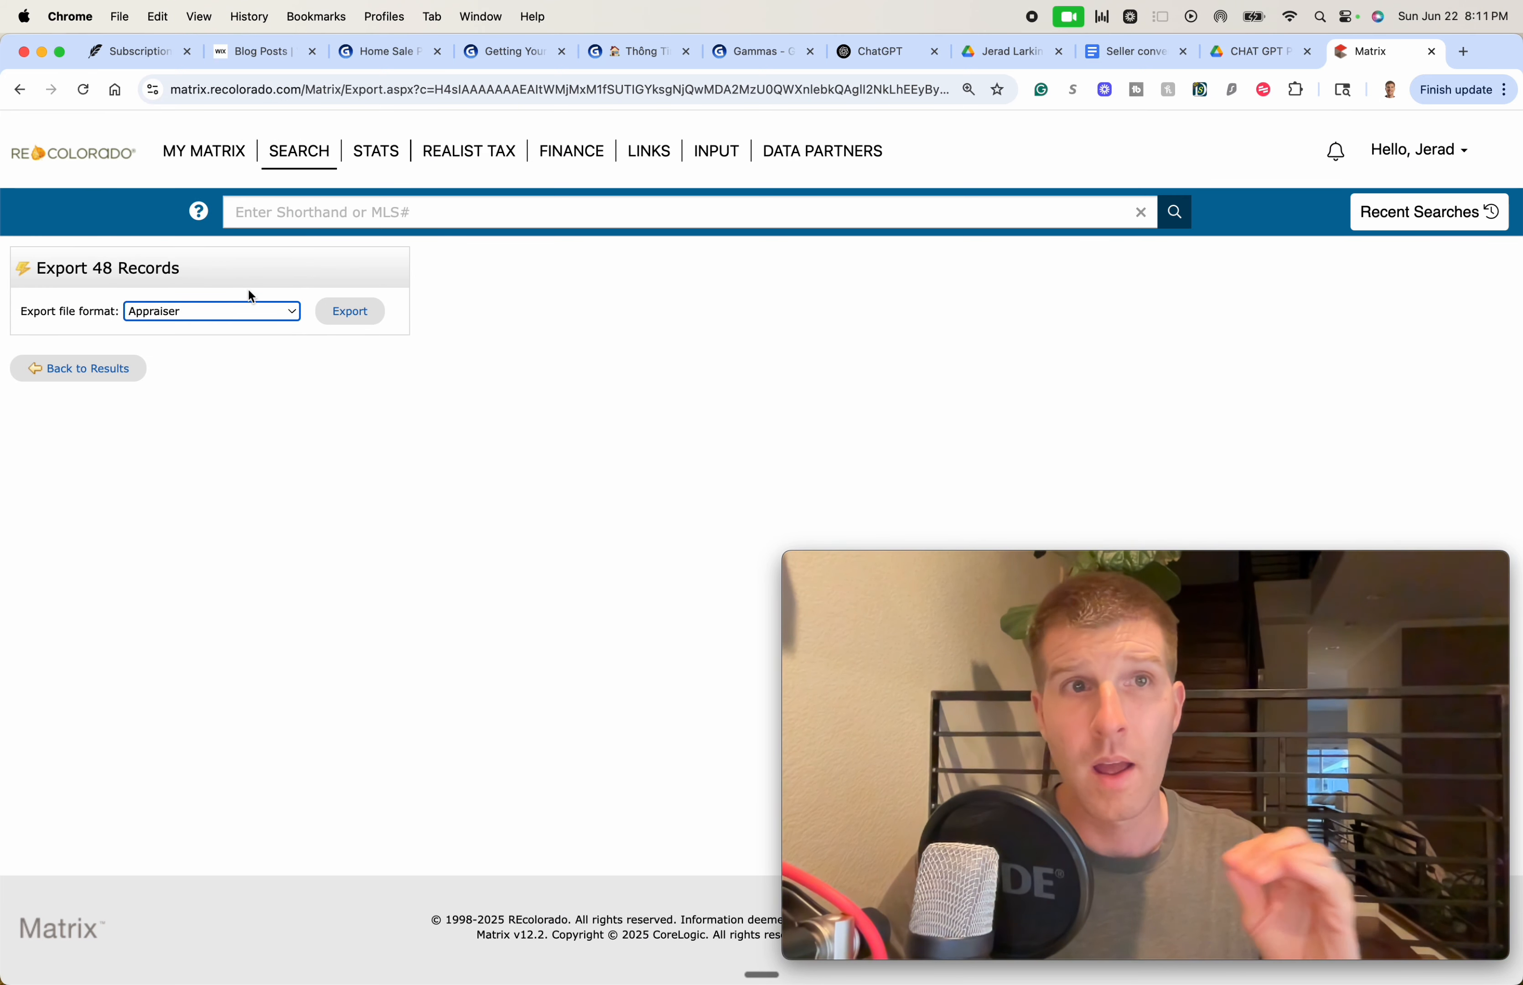
Save the 48-record export as '1 mile radius sales' and return to the results list
{"action": "left_click", "coordinate": [356, 313]}
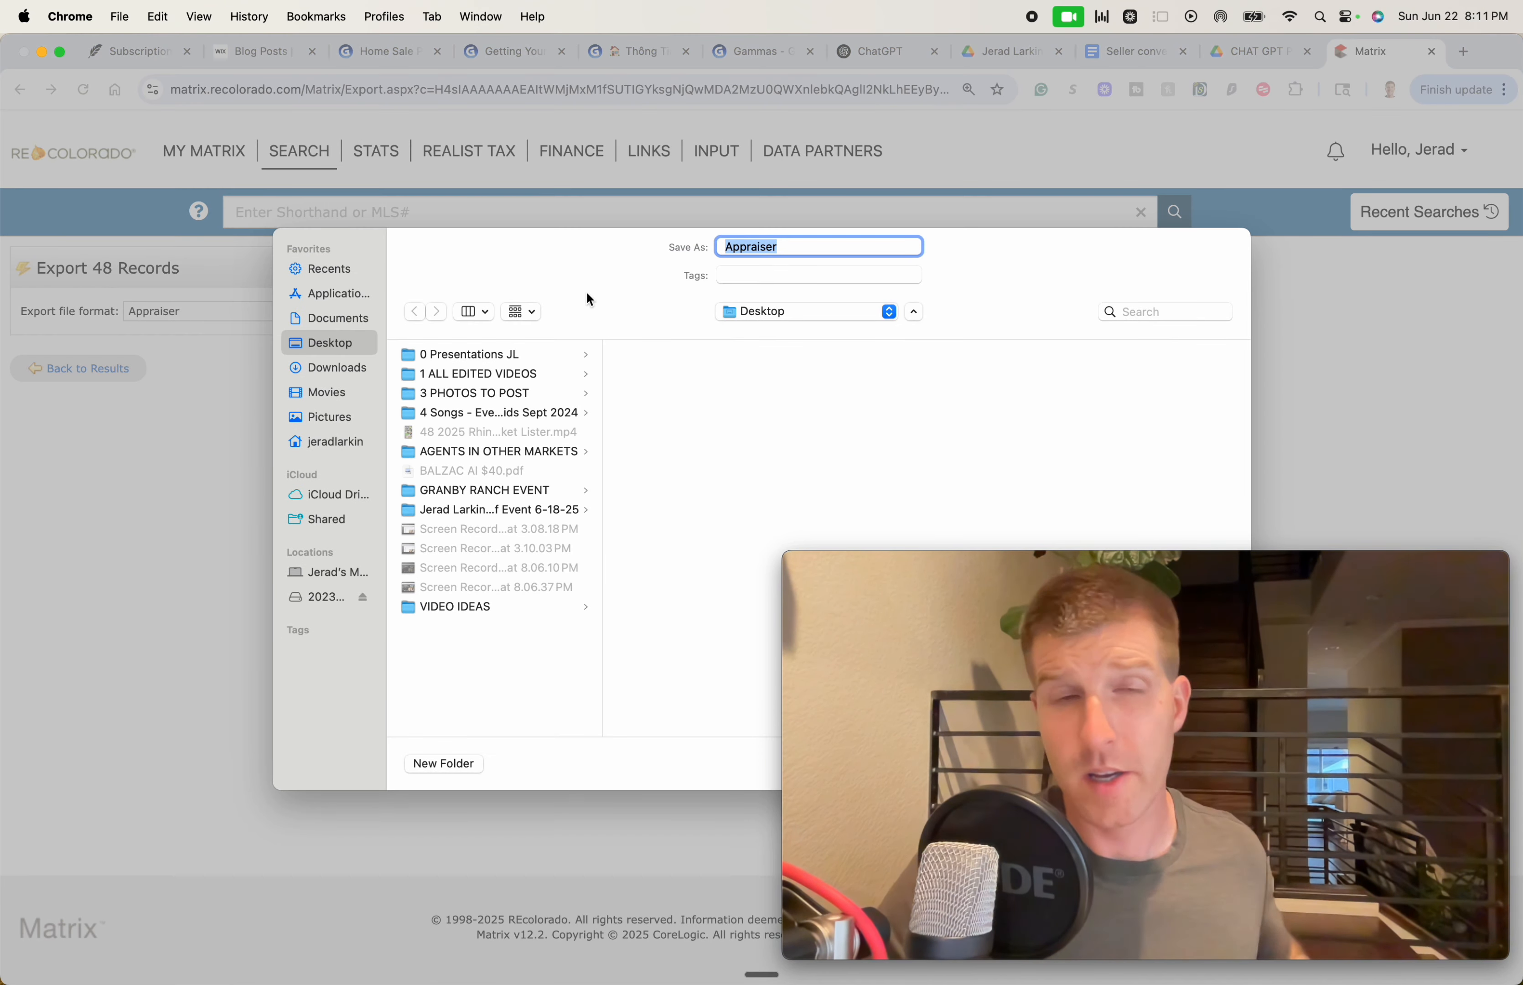
{"action": "type", "text": "1 m"}
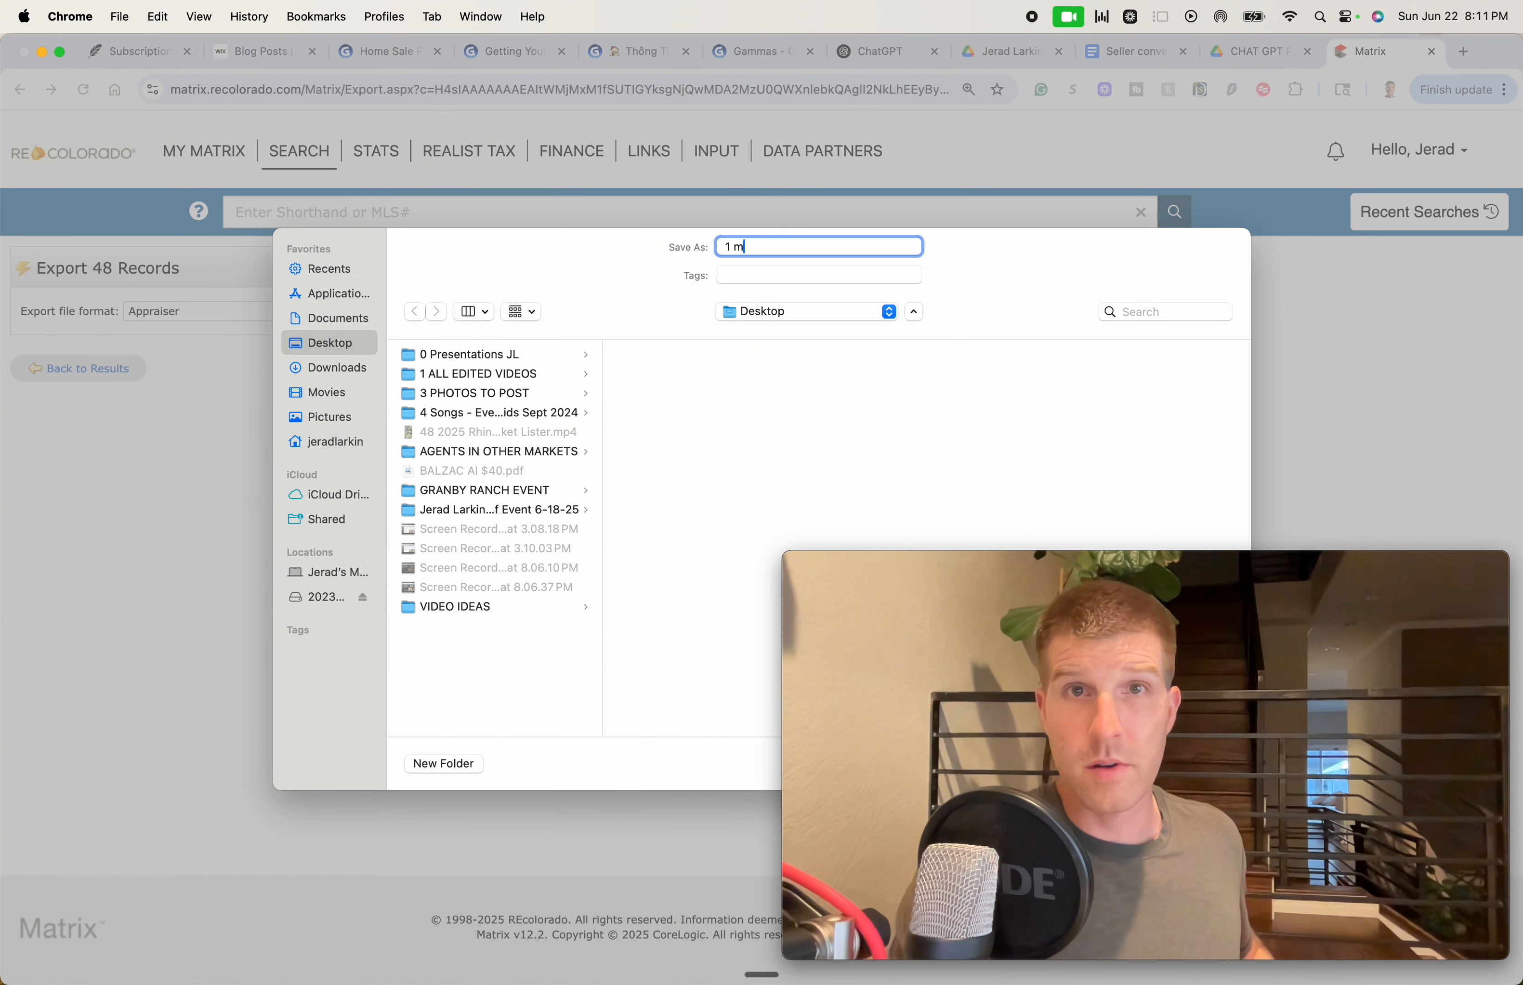
{"action": "type", "text": "ile raui"}
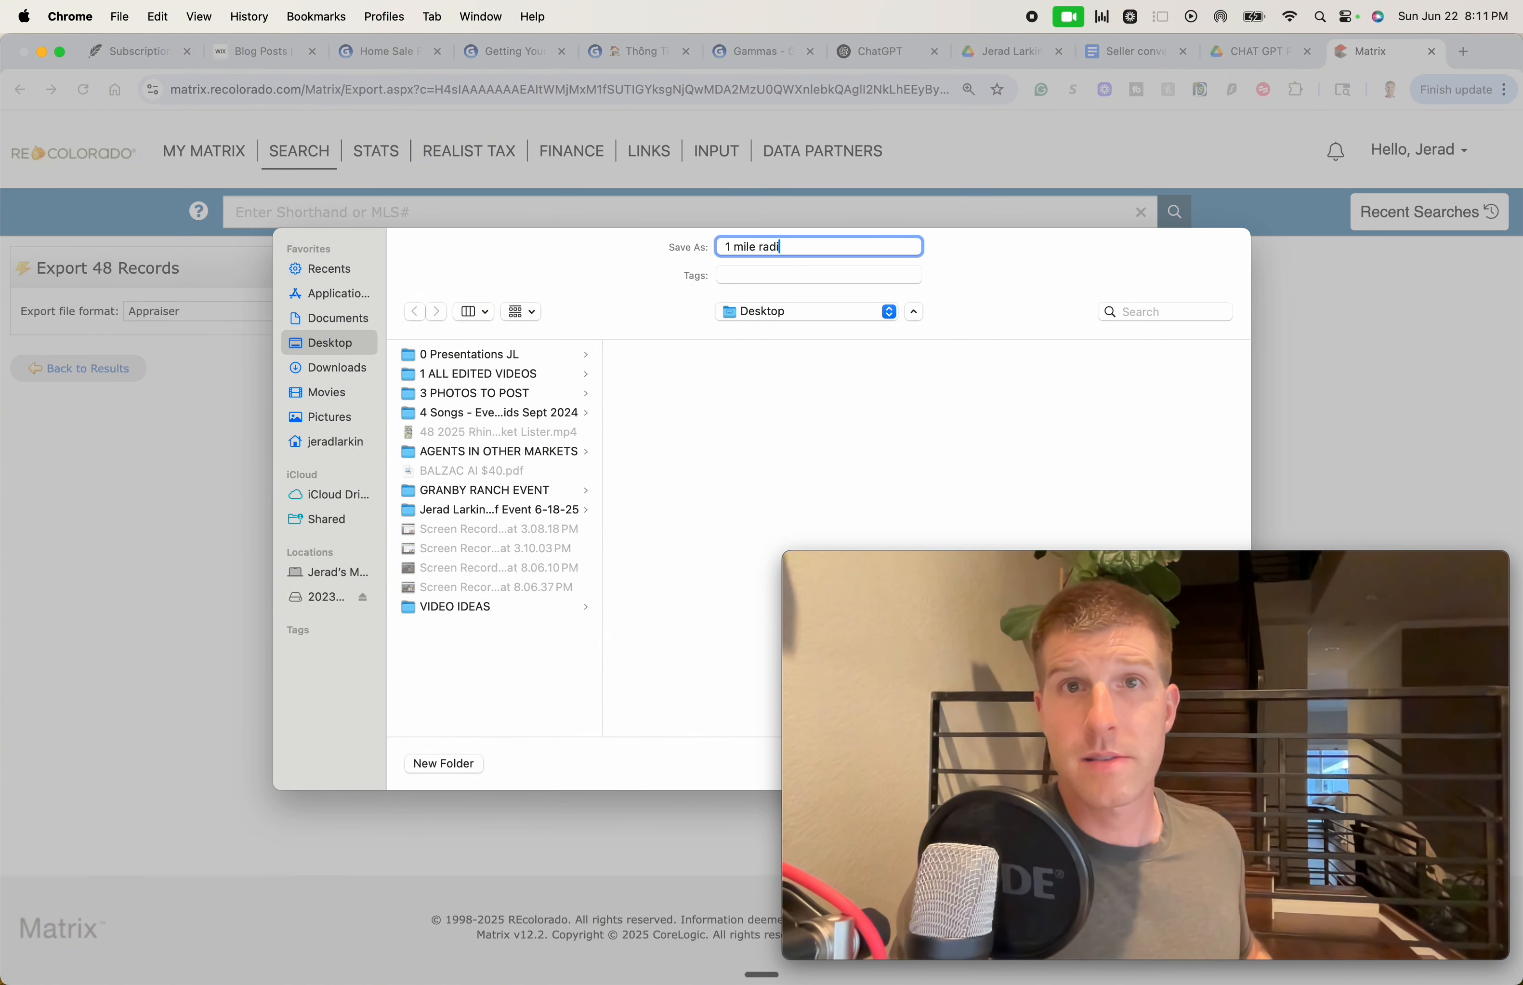
{"action": "type", "text": "us sales"}
{"action": "key", "text": "super+v"}
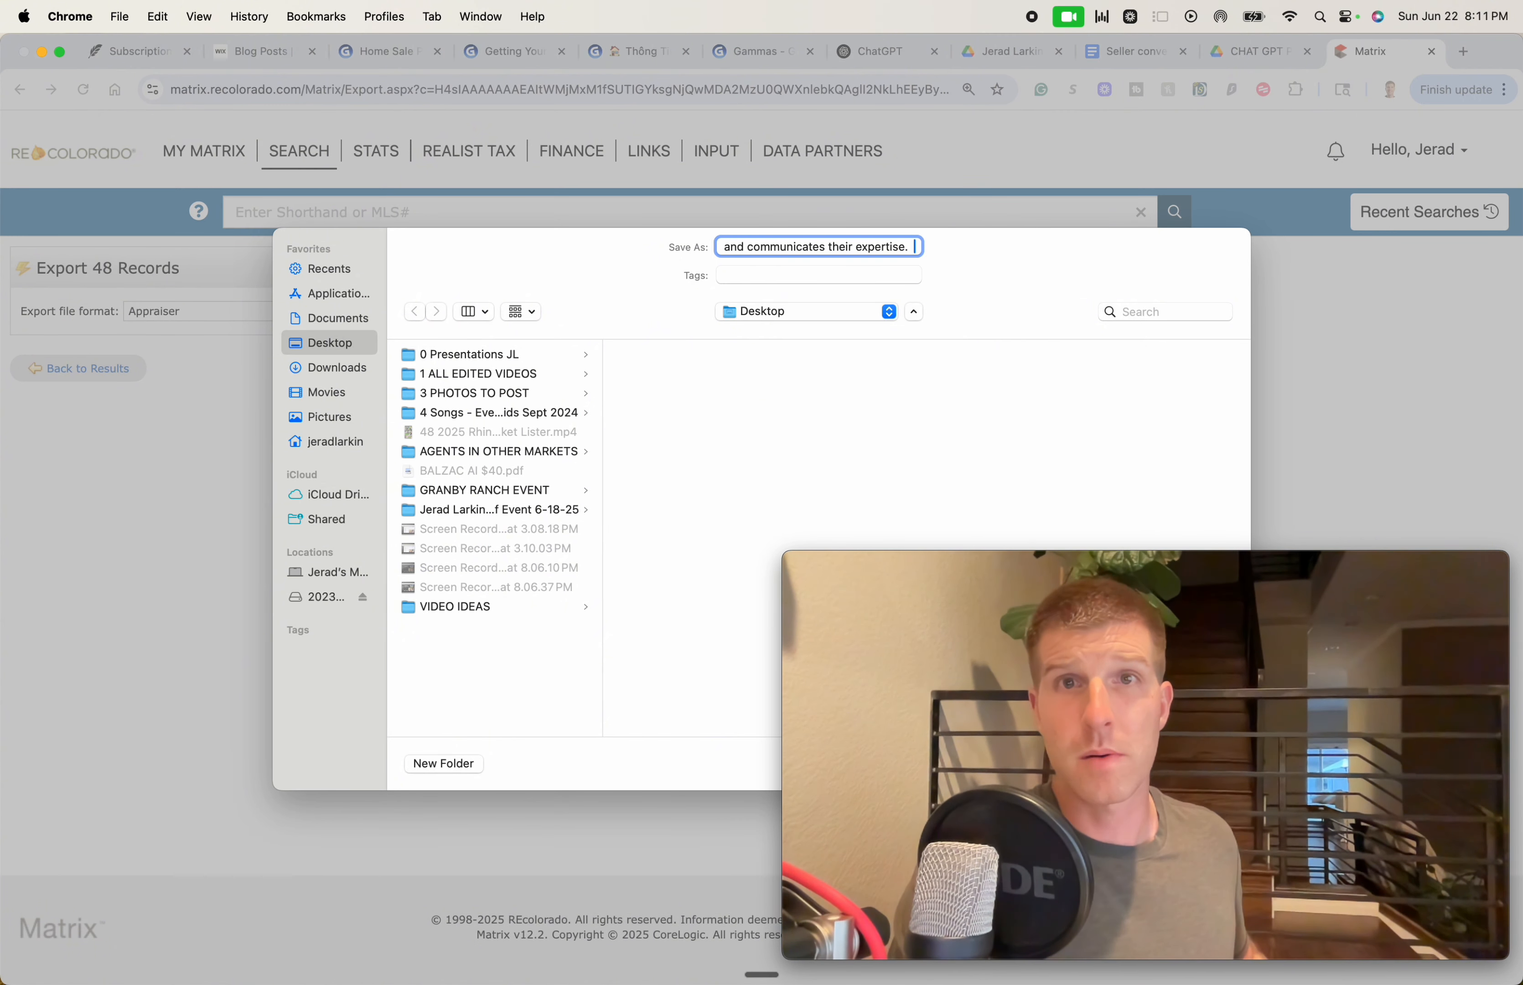
{"action": "key", "text": "super+z"}
{"action": "key", "text": "super+a"}
{"action": "key", "text": "Return"}
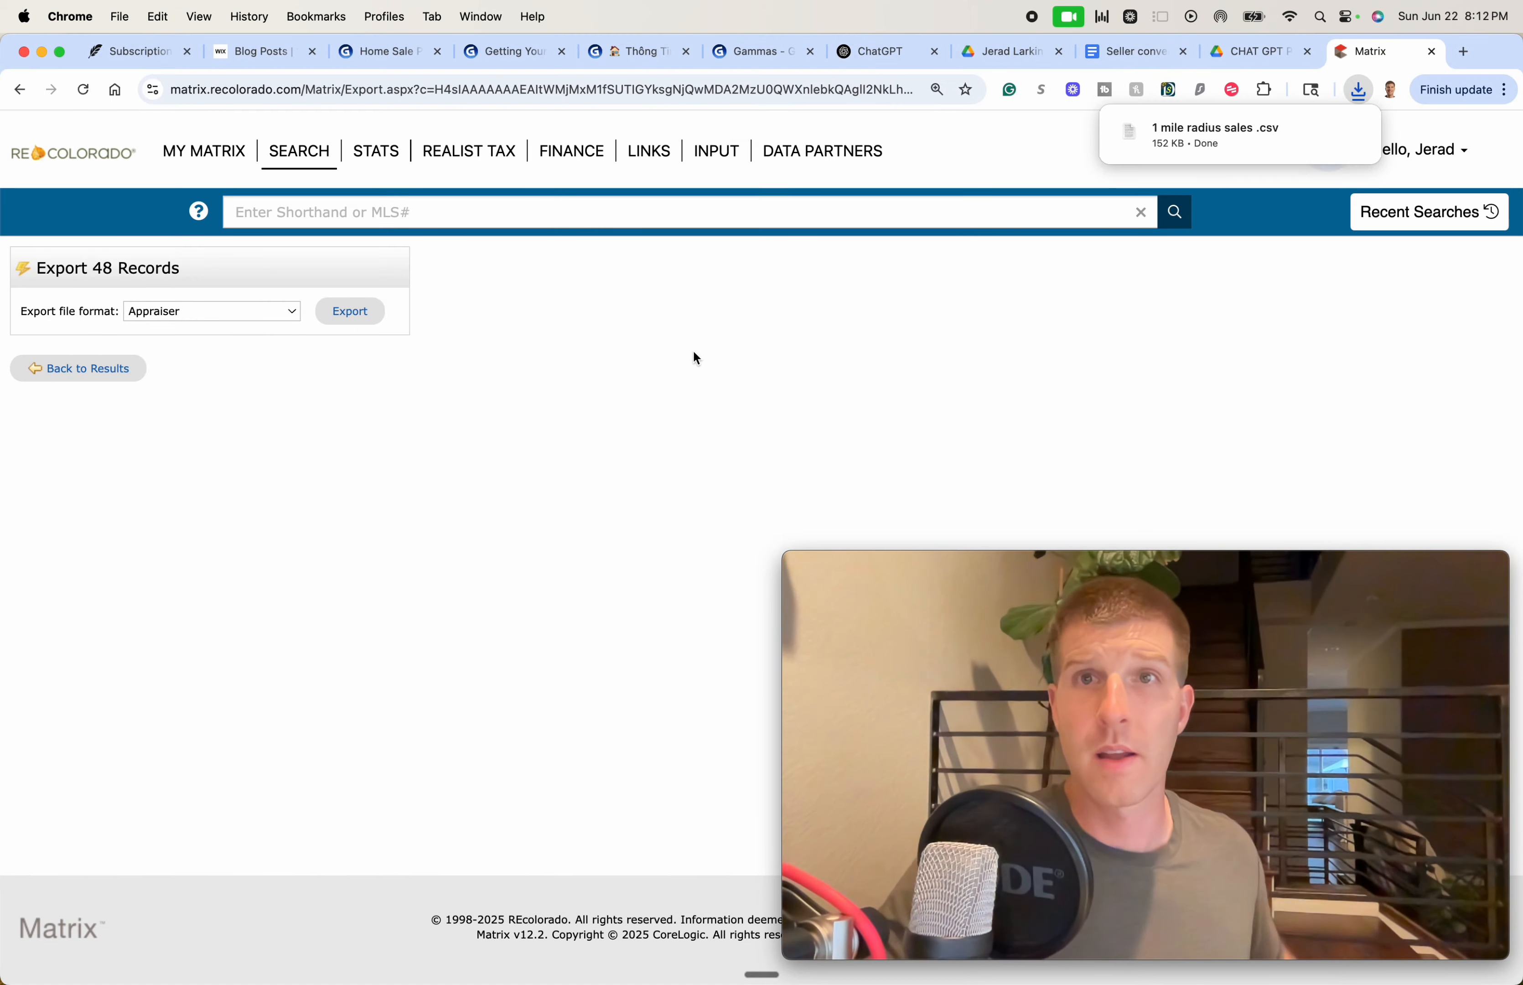
{"action": "left_click", "coordinate": [54, 368]}
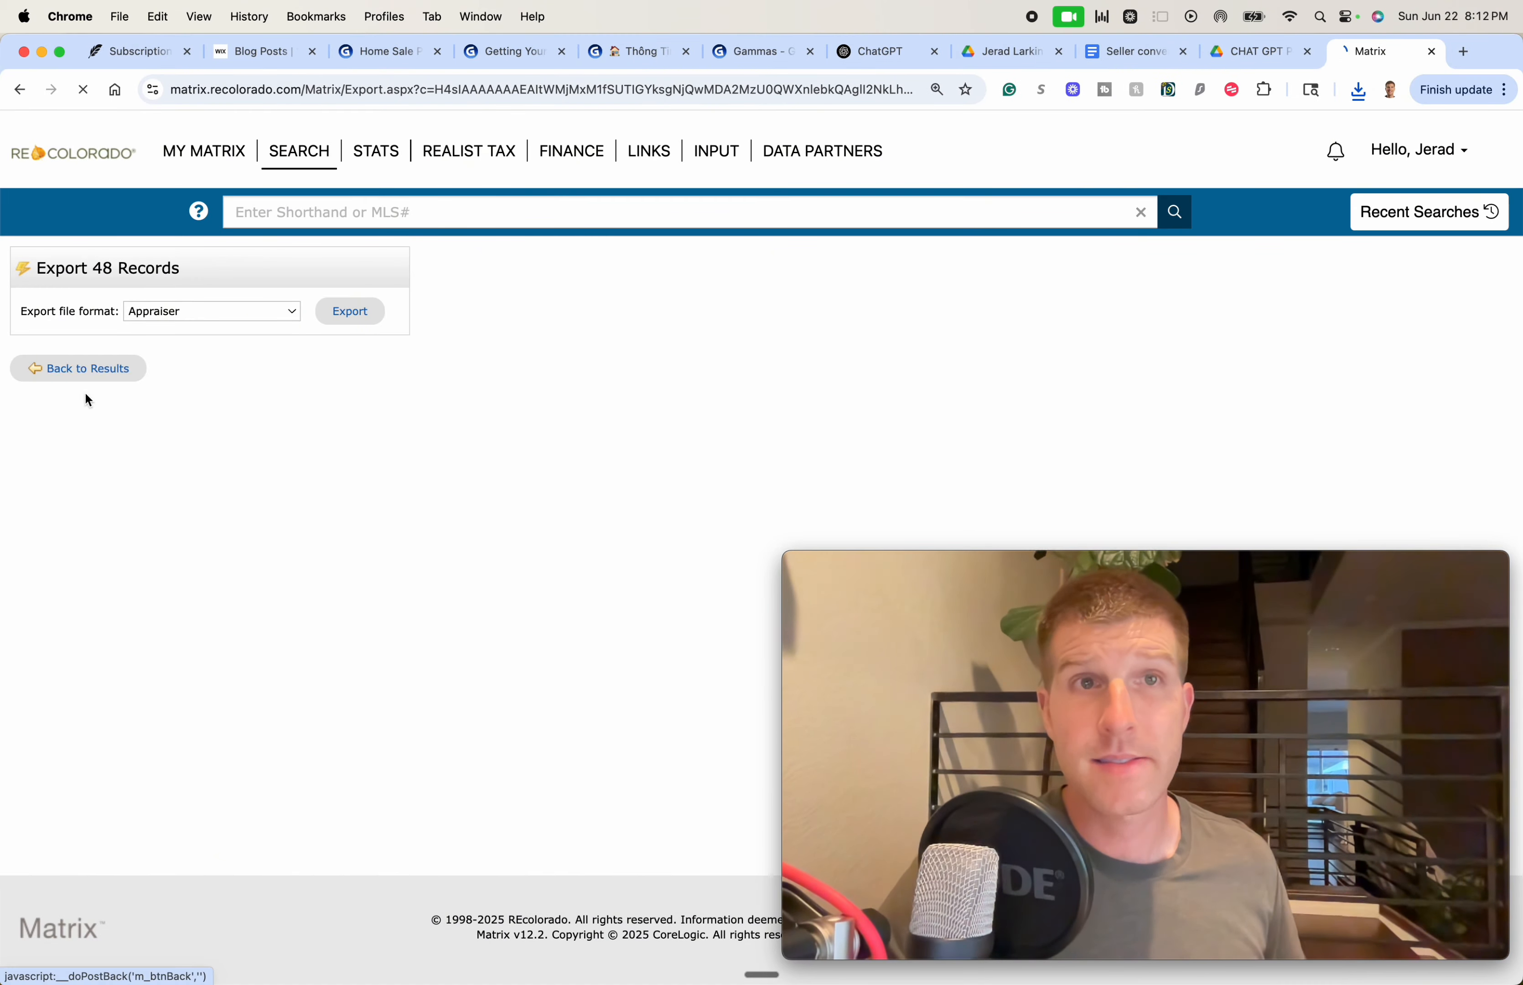
{"action": "left_click", "coordinate": [307, 213]}
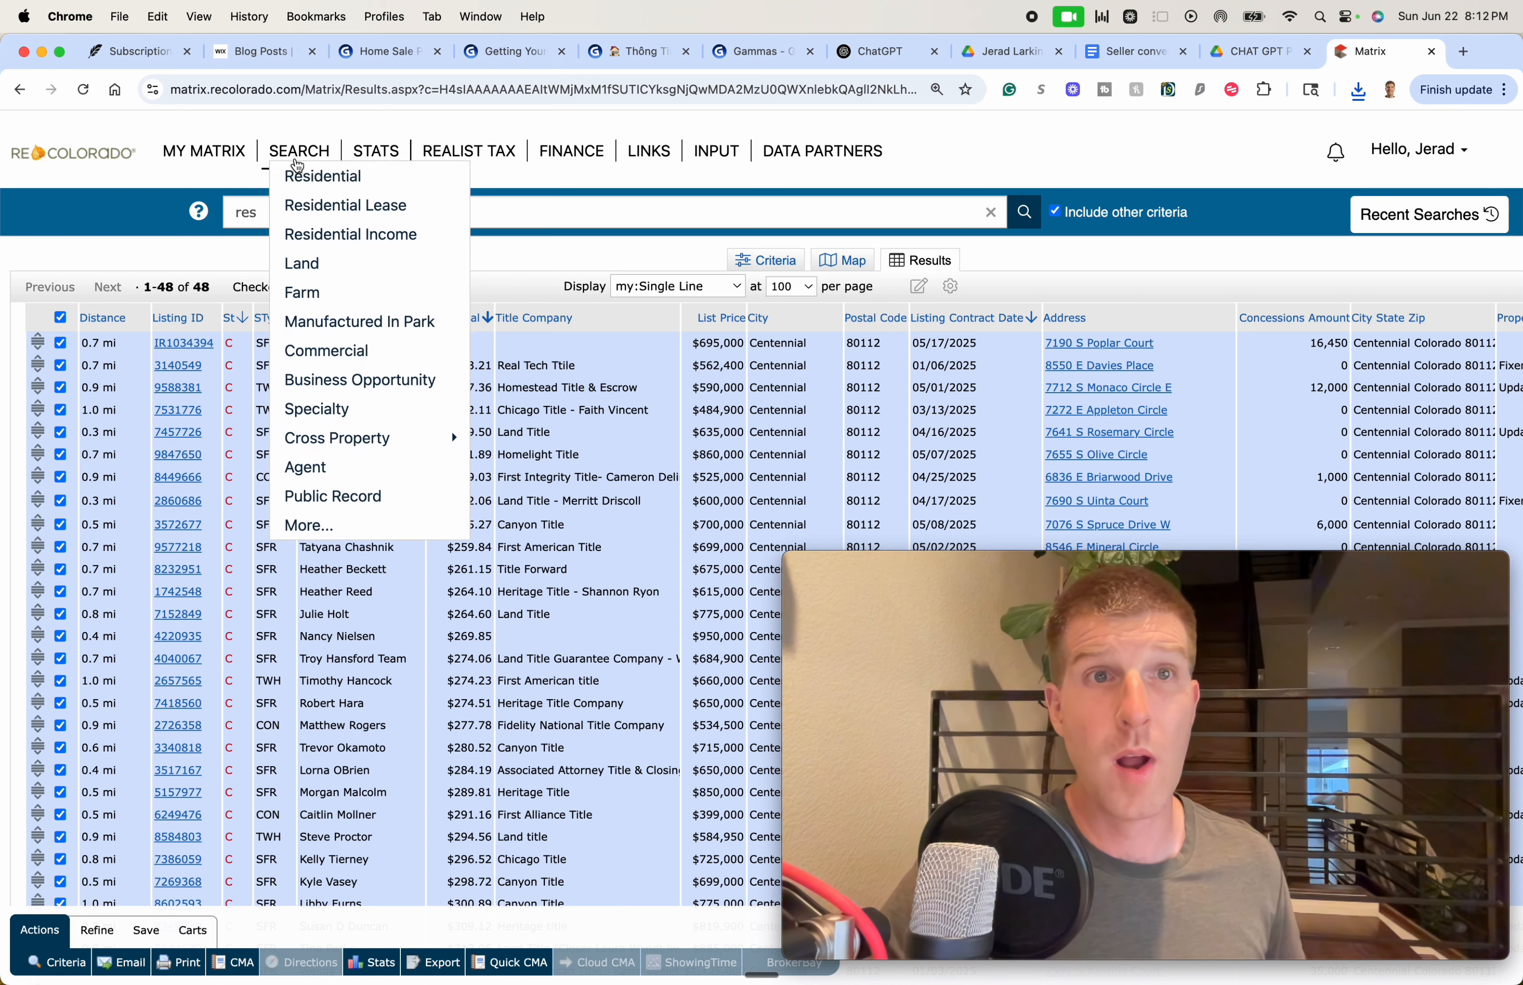
{"action": "left_click", "coordinate": [323, 170]}
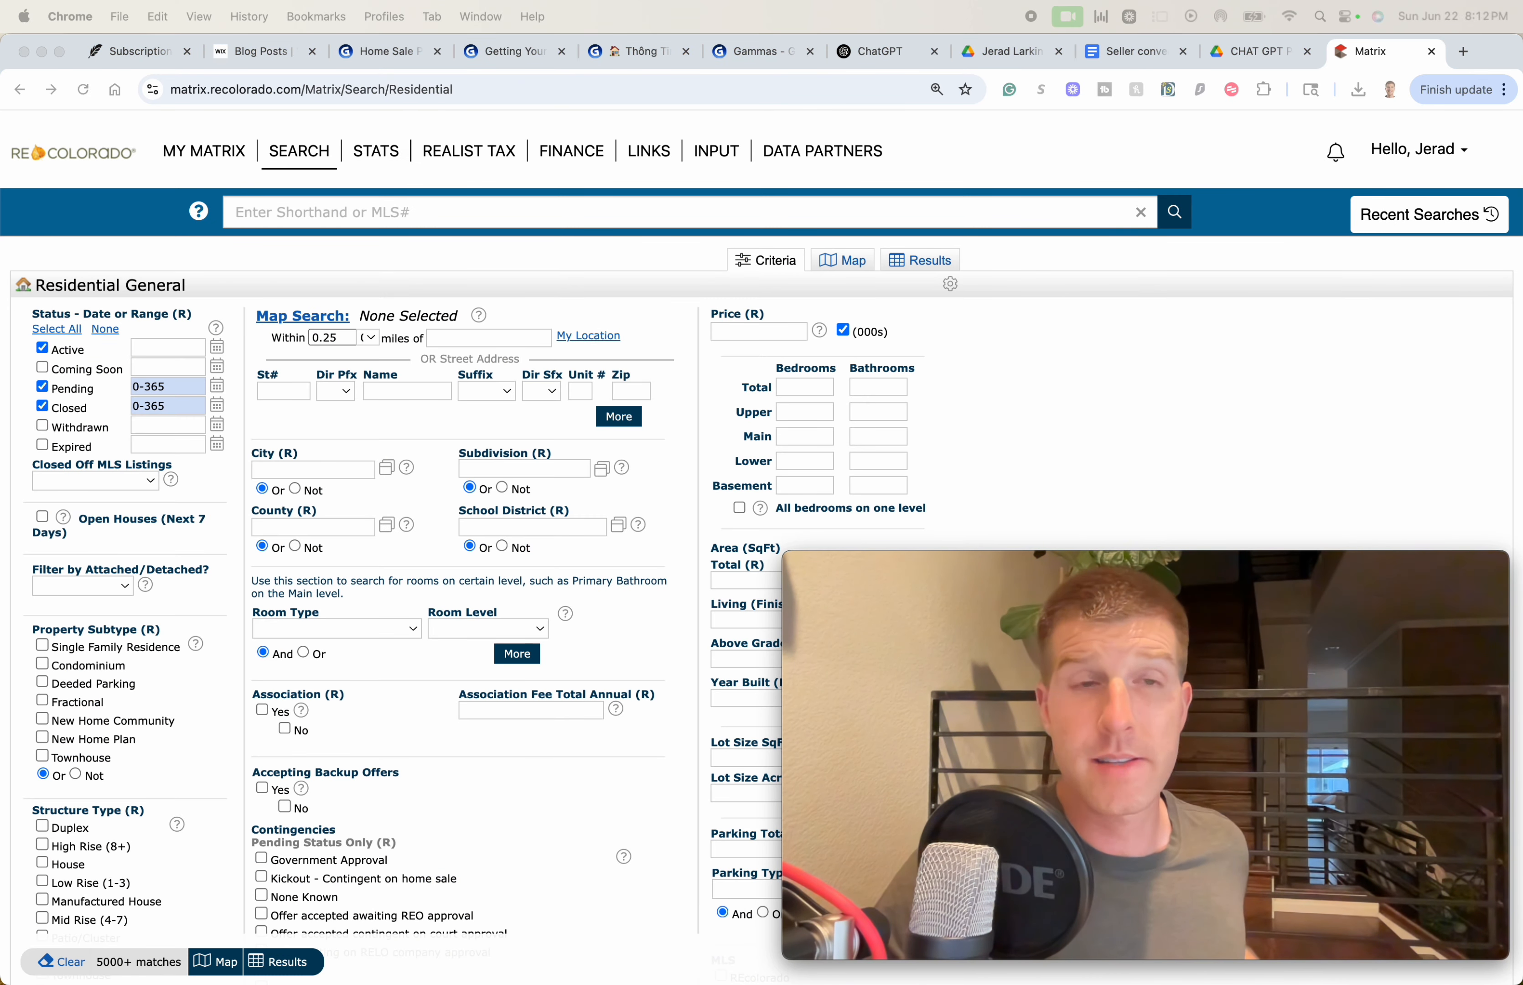
{"action": "left_click", "coordinate": [309, 212]}
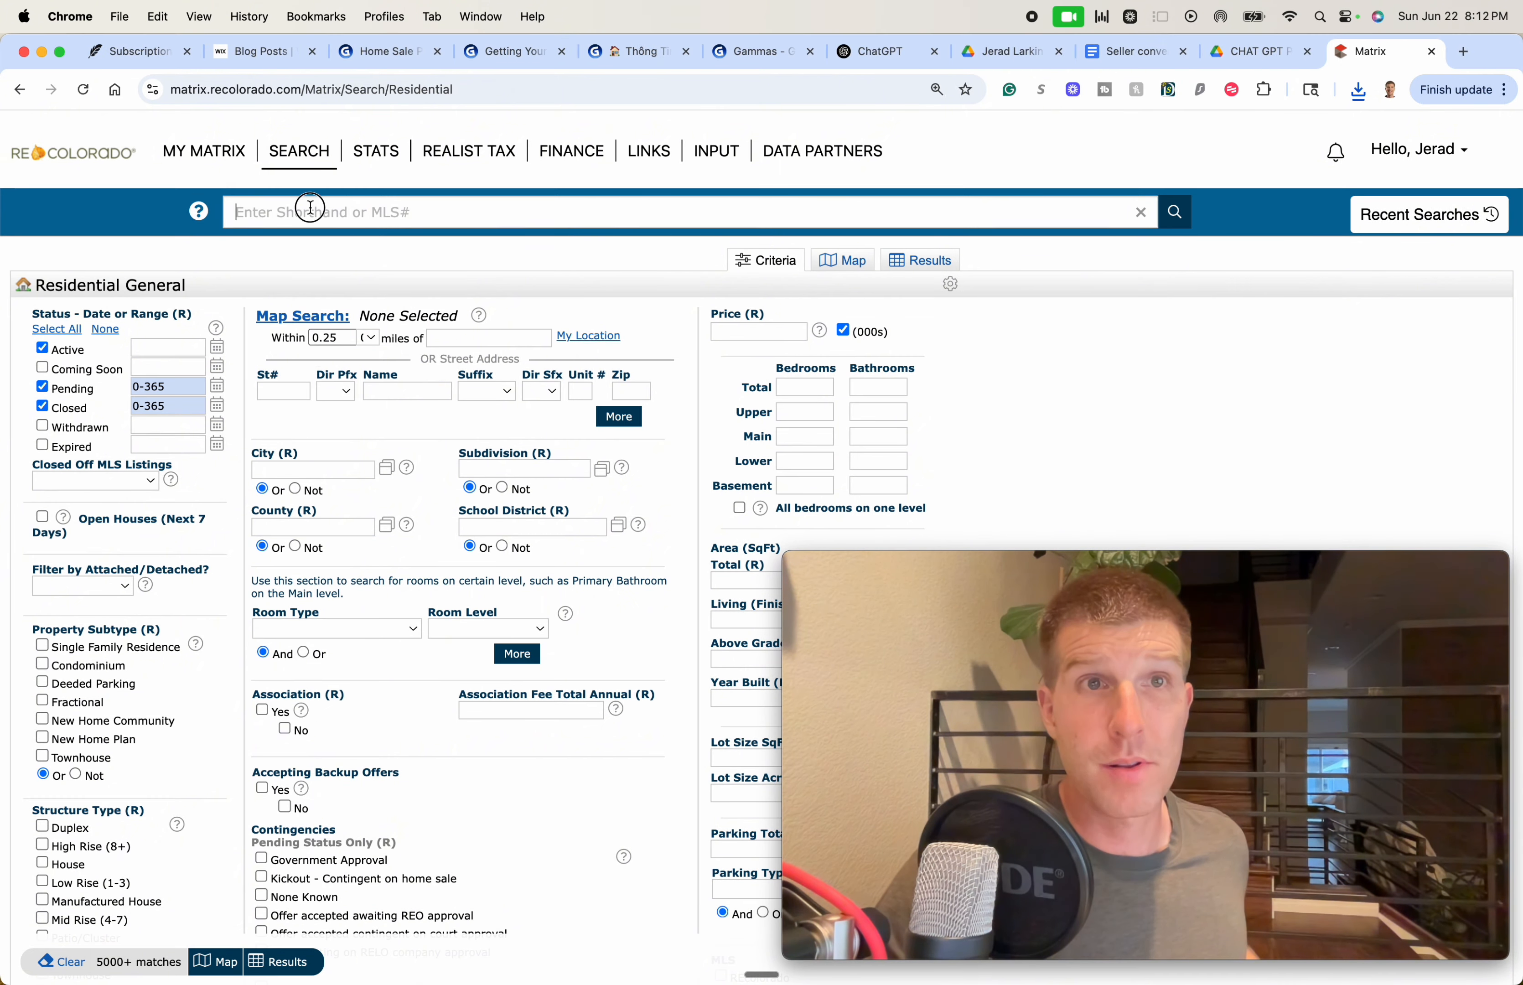
{"action": "left_click", "coordinate": [463, 336]}
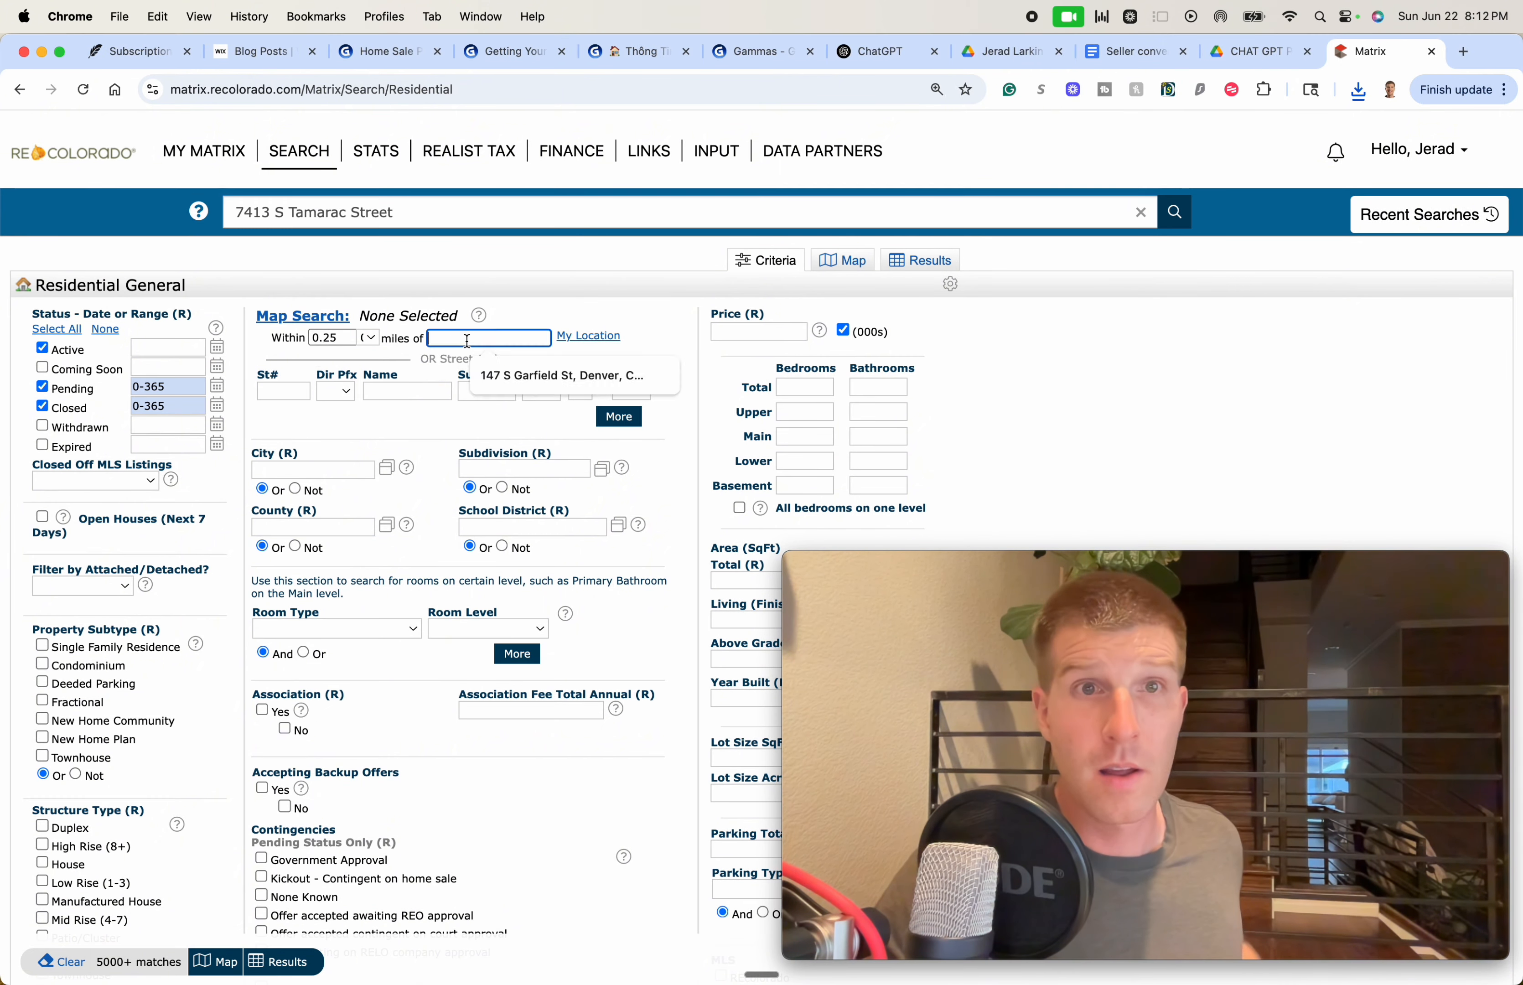
{"action": "left_click", "coordinate": [424, 369]}
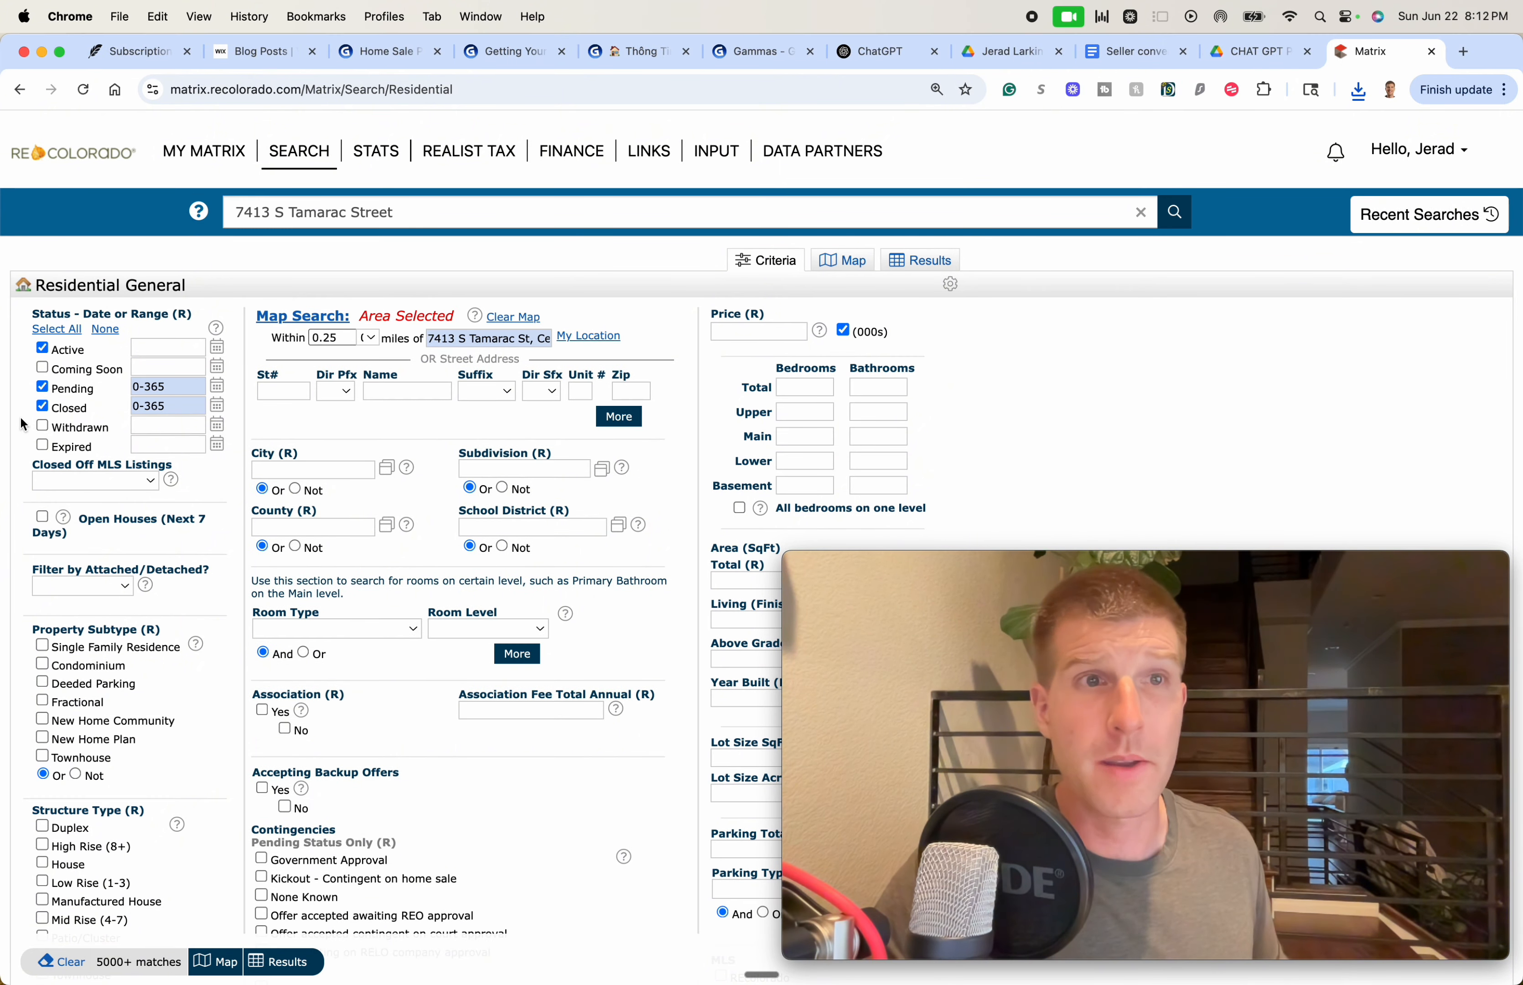
{"action": "left_click", "coordinate": [42, 388]}
{"action": "left_click", "coordinate": [43, 406]}
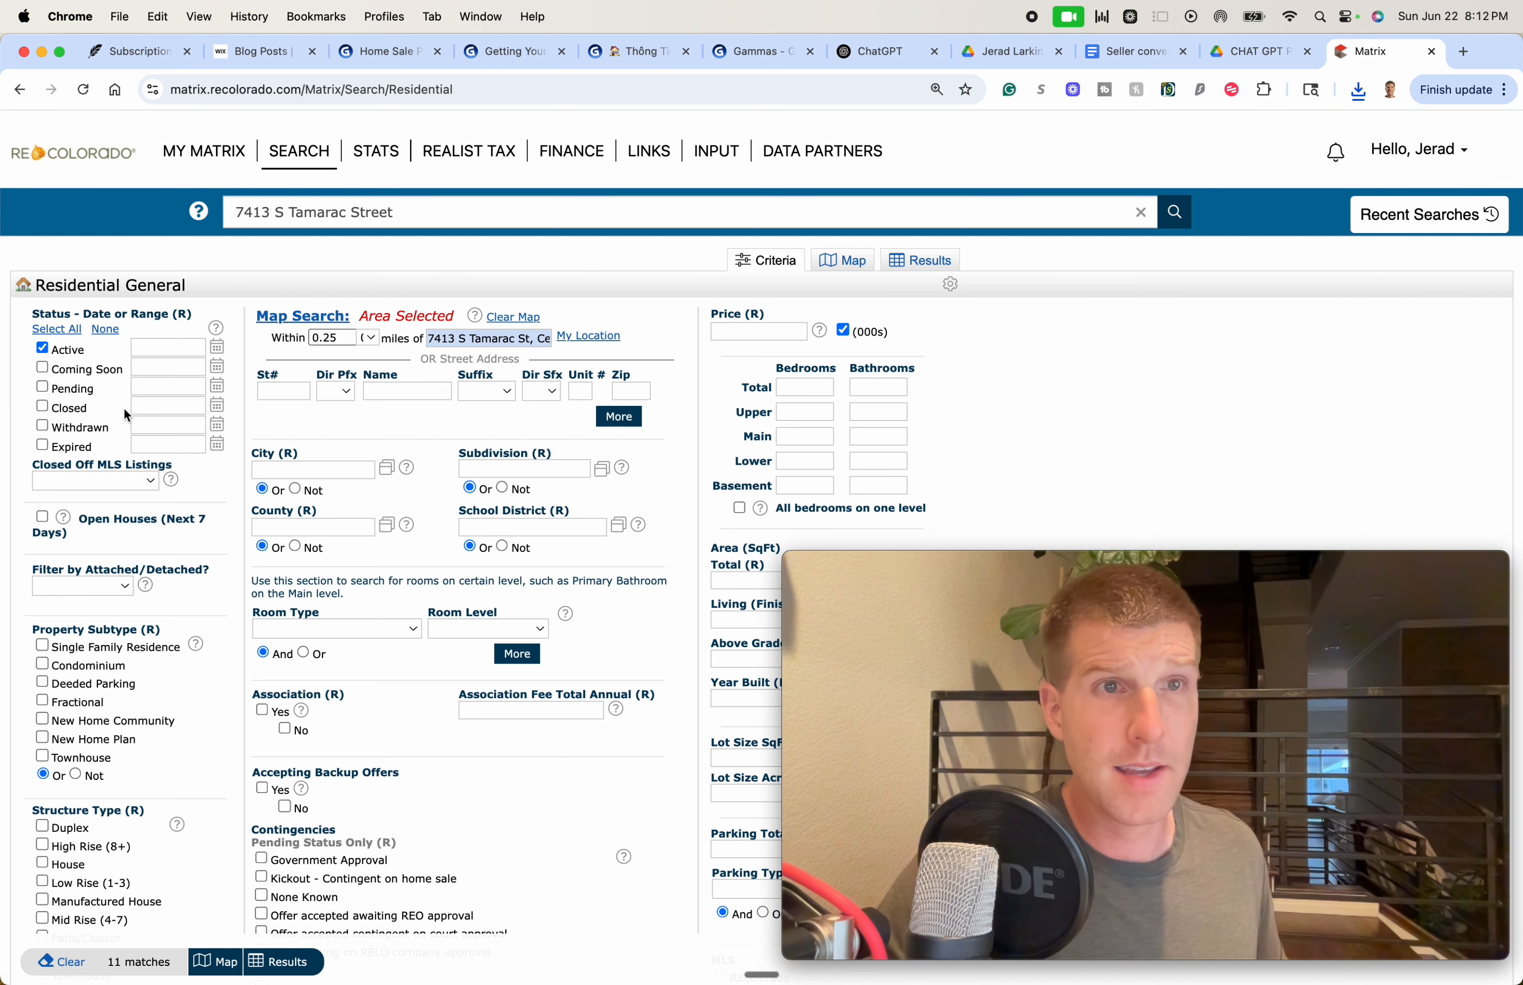
{"action": "left_click", "coordinate": [280, 963]}
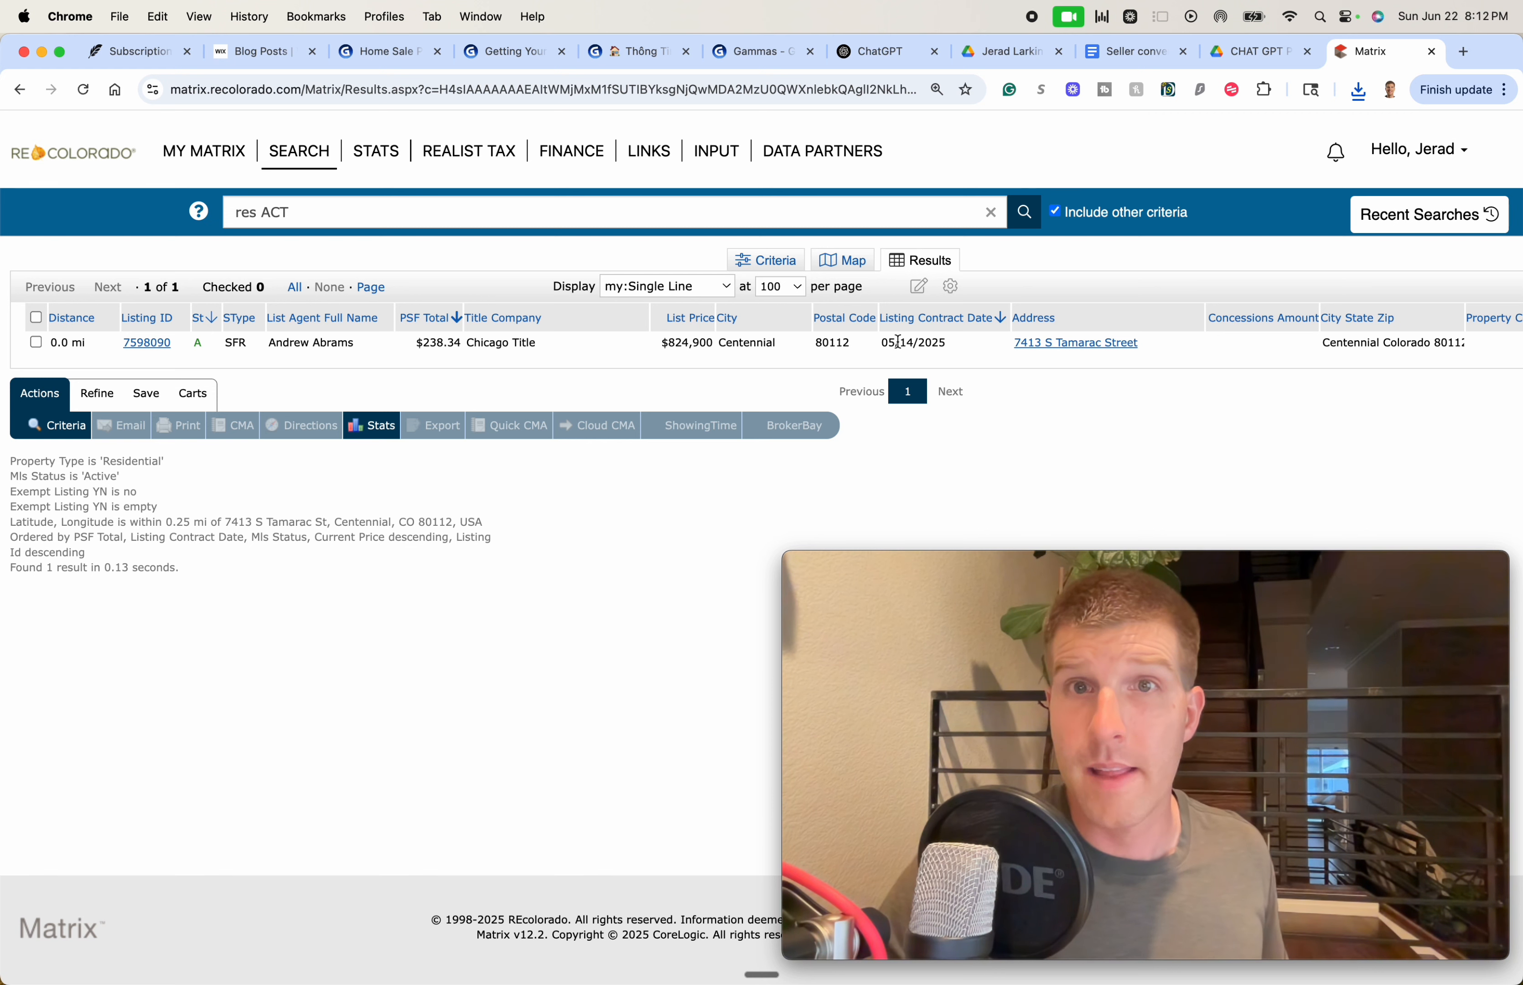
{"action": "left_click", "coordinate": [149, 343]}
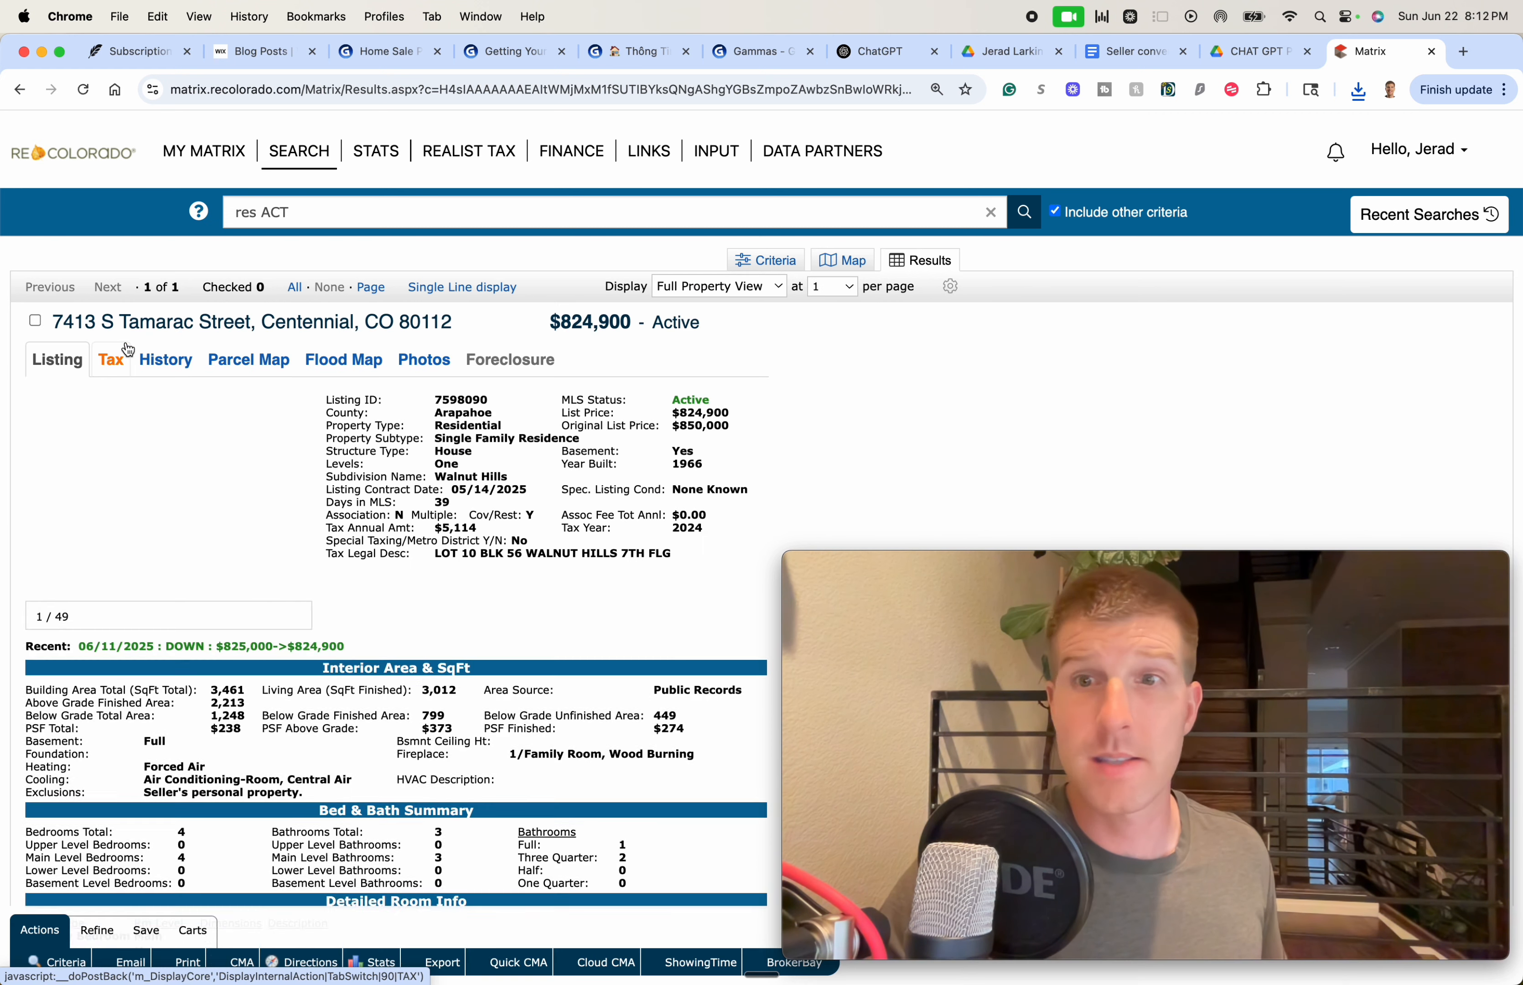
Scroll through the $824,900 listing's Full Property View and open its Print 1 Property page
{"action": "left_click", "coordinate": [915, 484]}
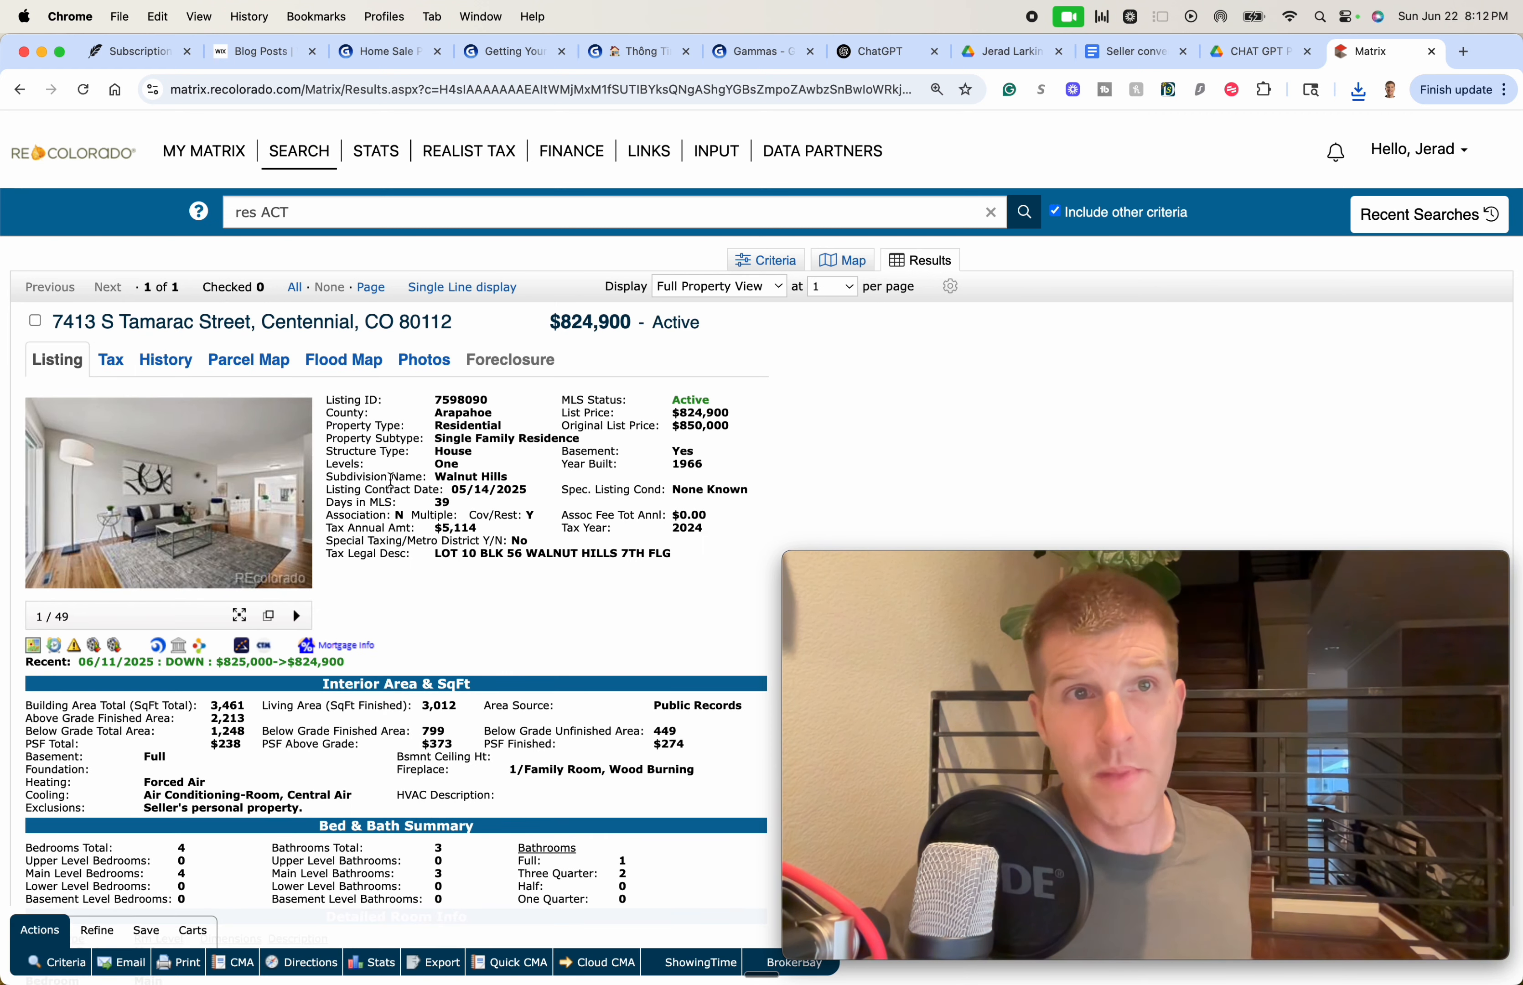
{"action": "left_click", "coordinate": [925, 410]}
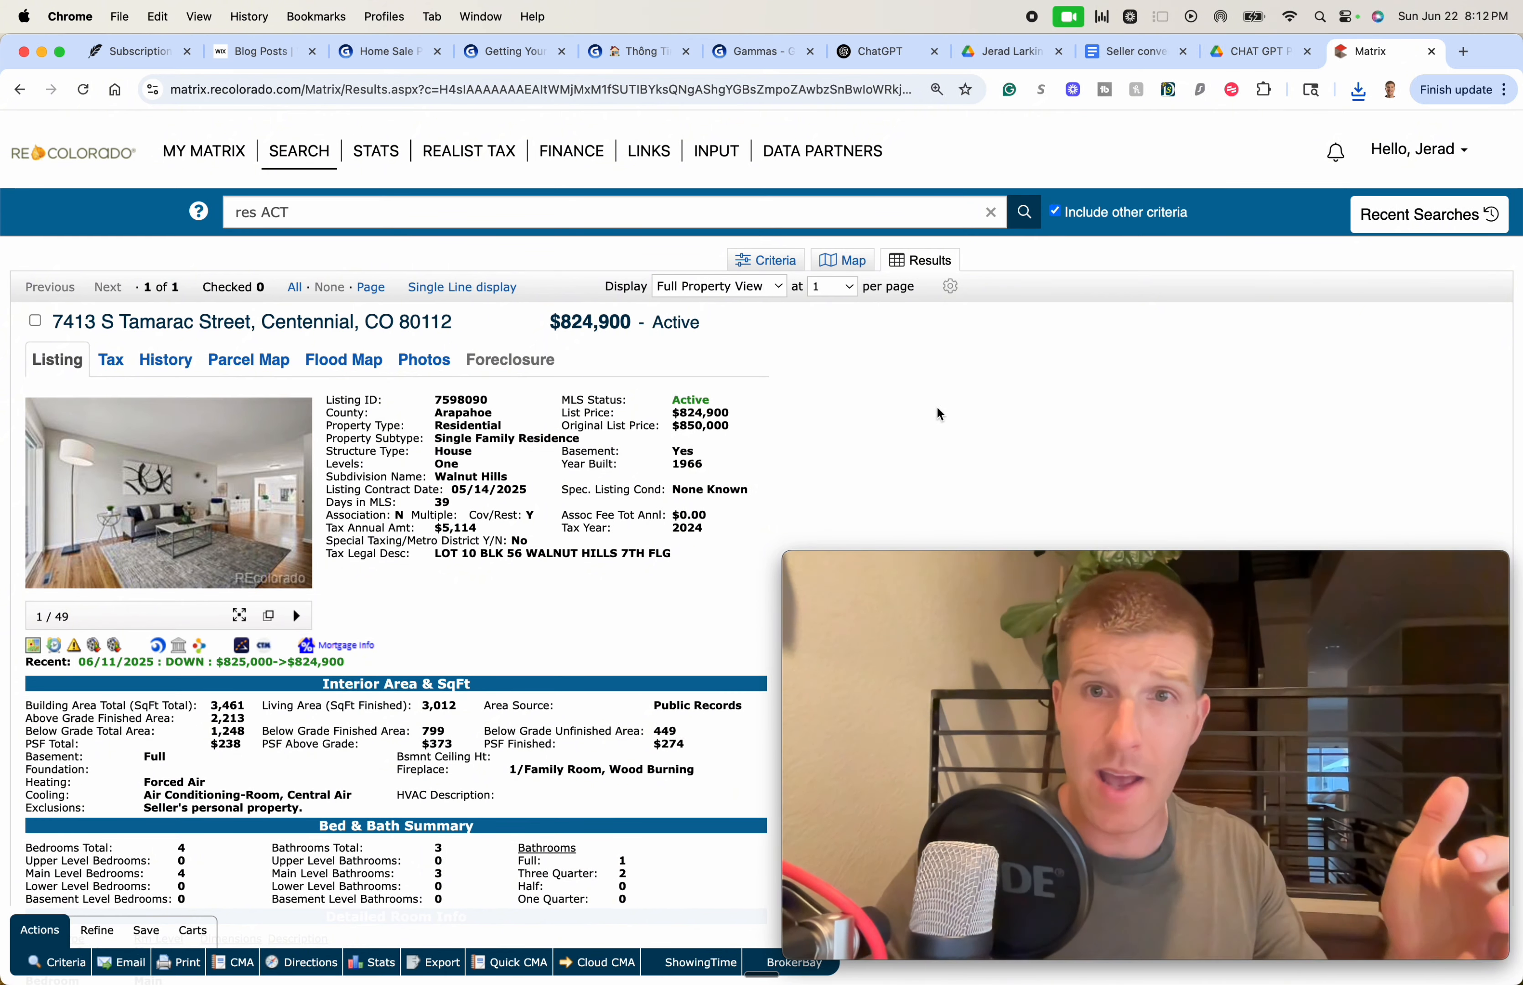
{"action": "scroll", "coordinate": [945, 415], "scroll_direction": "down", "scroll_amount": 15}
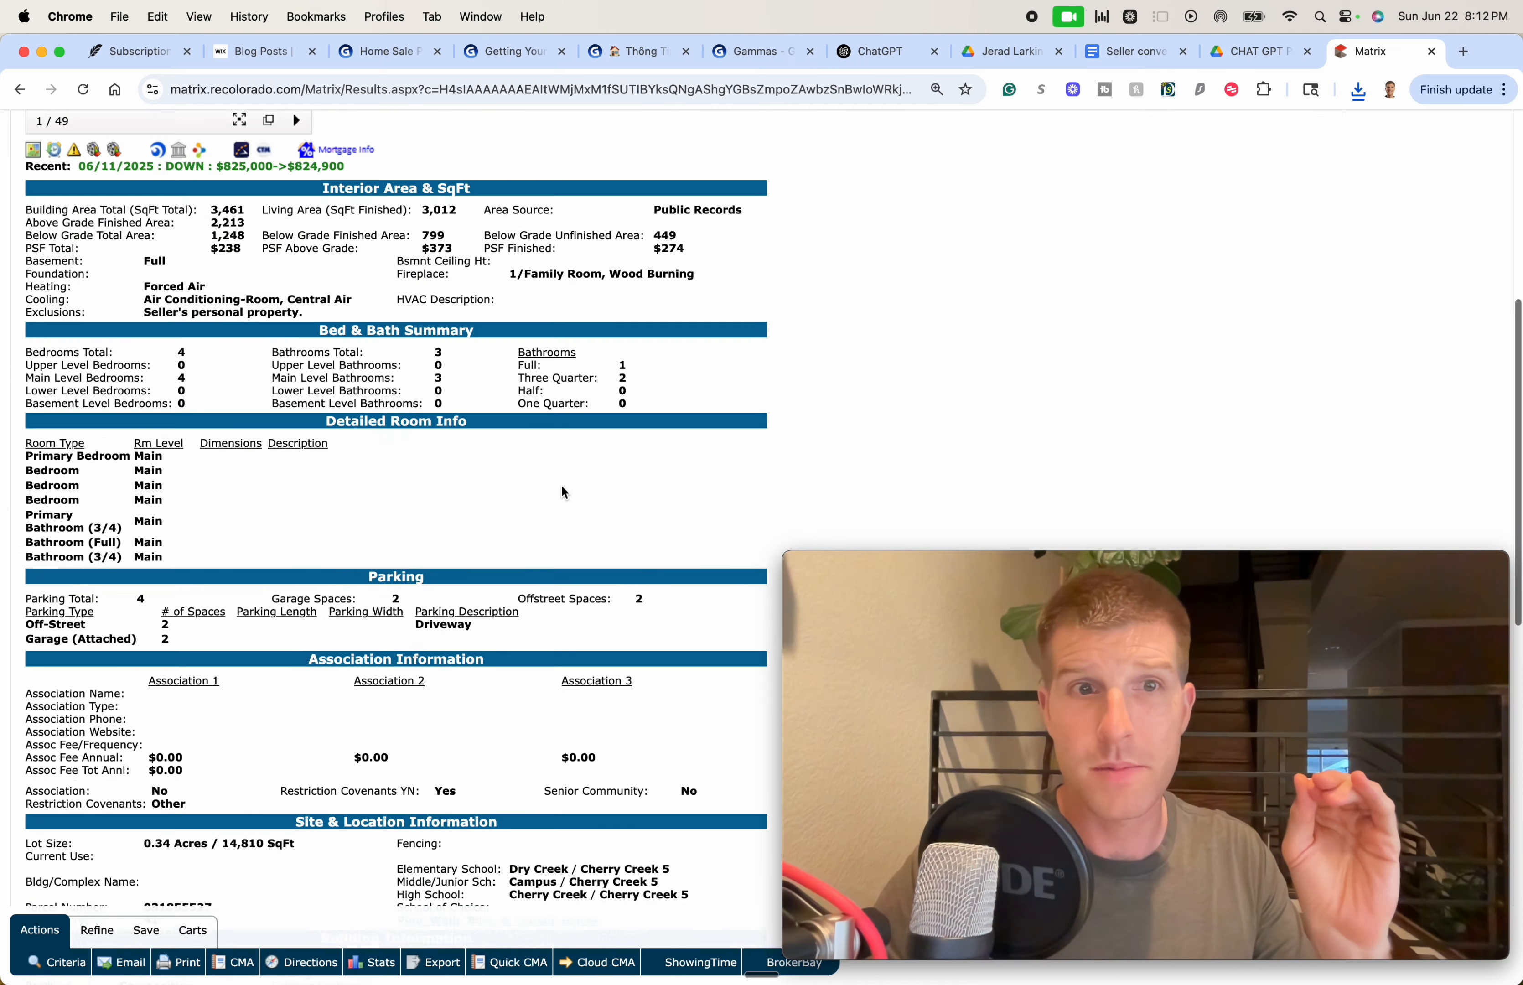
{"action": "scroll", "coordinate": [512, 550], "scroll_direction": "down", "scroll_amount": 8}
{"action": "scroll", "coordinate": [486, 661], "scroll_direction": "up", "scroll_amount": 5}
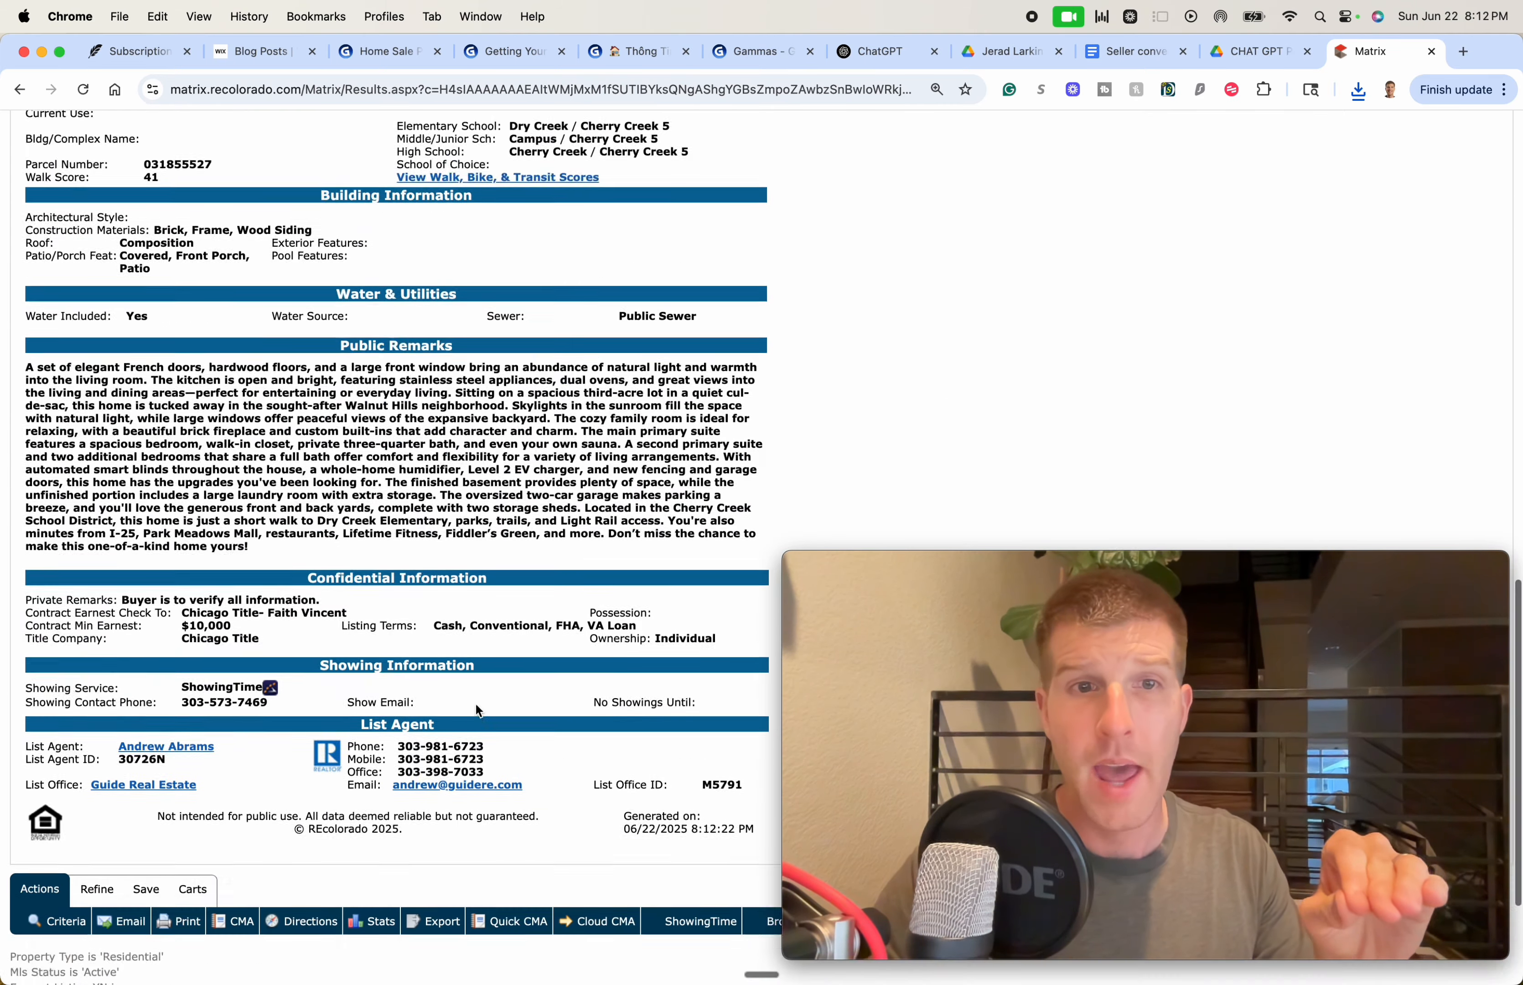
{"action": "scroll", "coordinate": [487, 697], "scroll_direction": "down", "scroll_amount": 4}
{"action": "scroll", "coordinate": [443, 824], "scroll_direction": "up", "scroll_amount": 15}
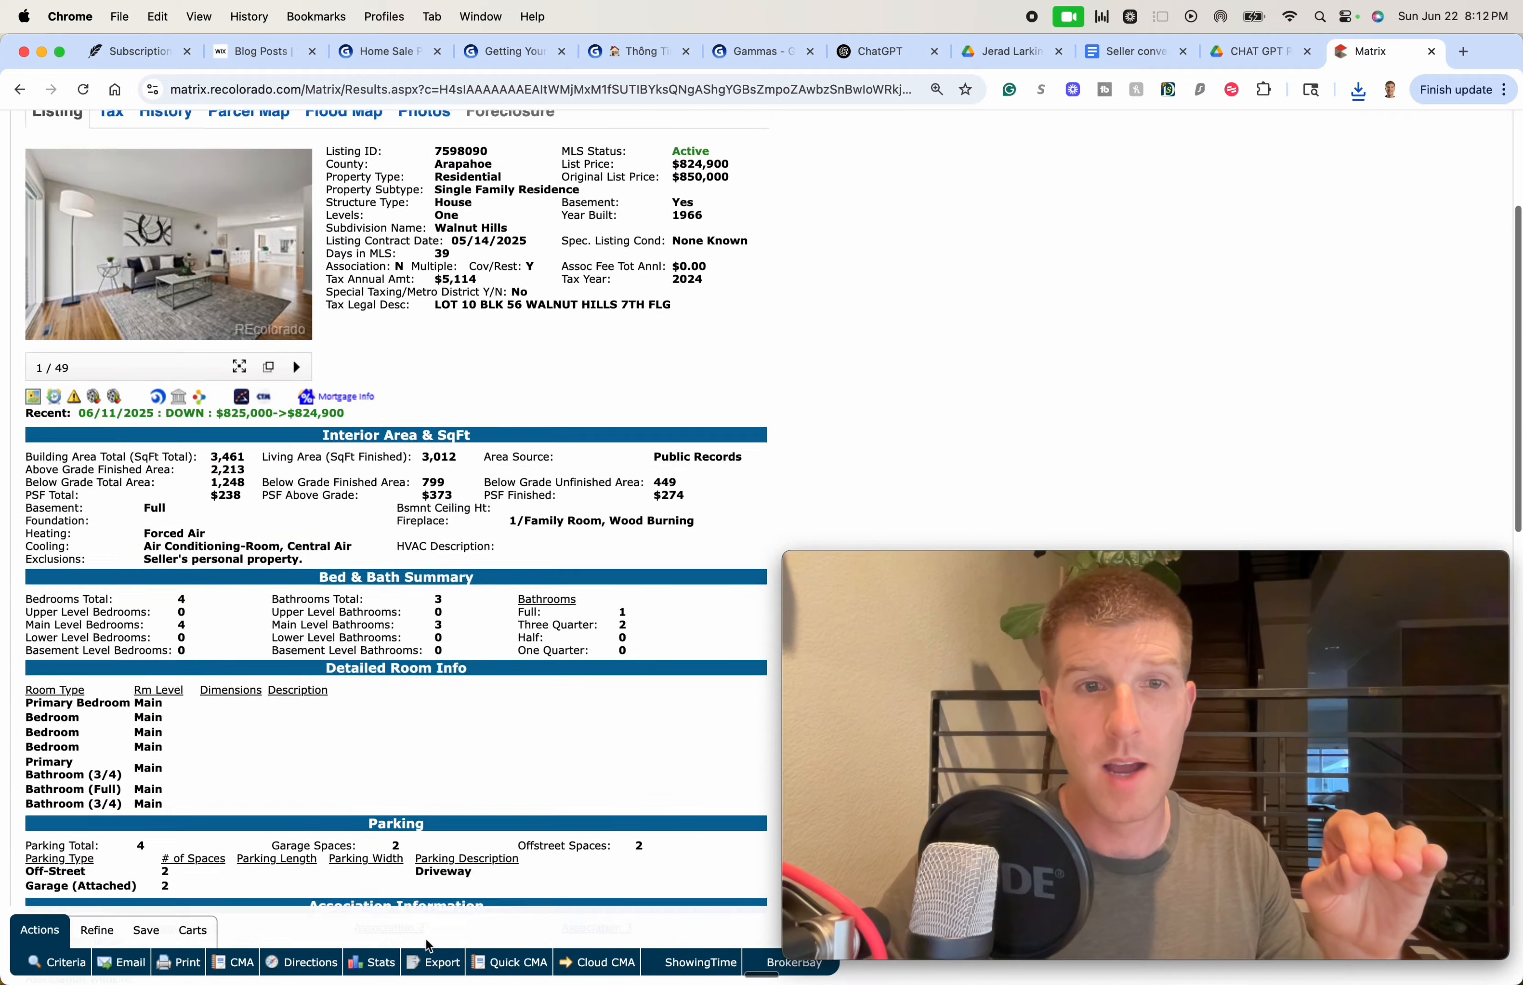
{"action": "left_click", "coordinate": [244, 971]}
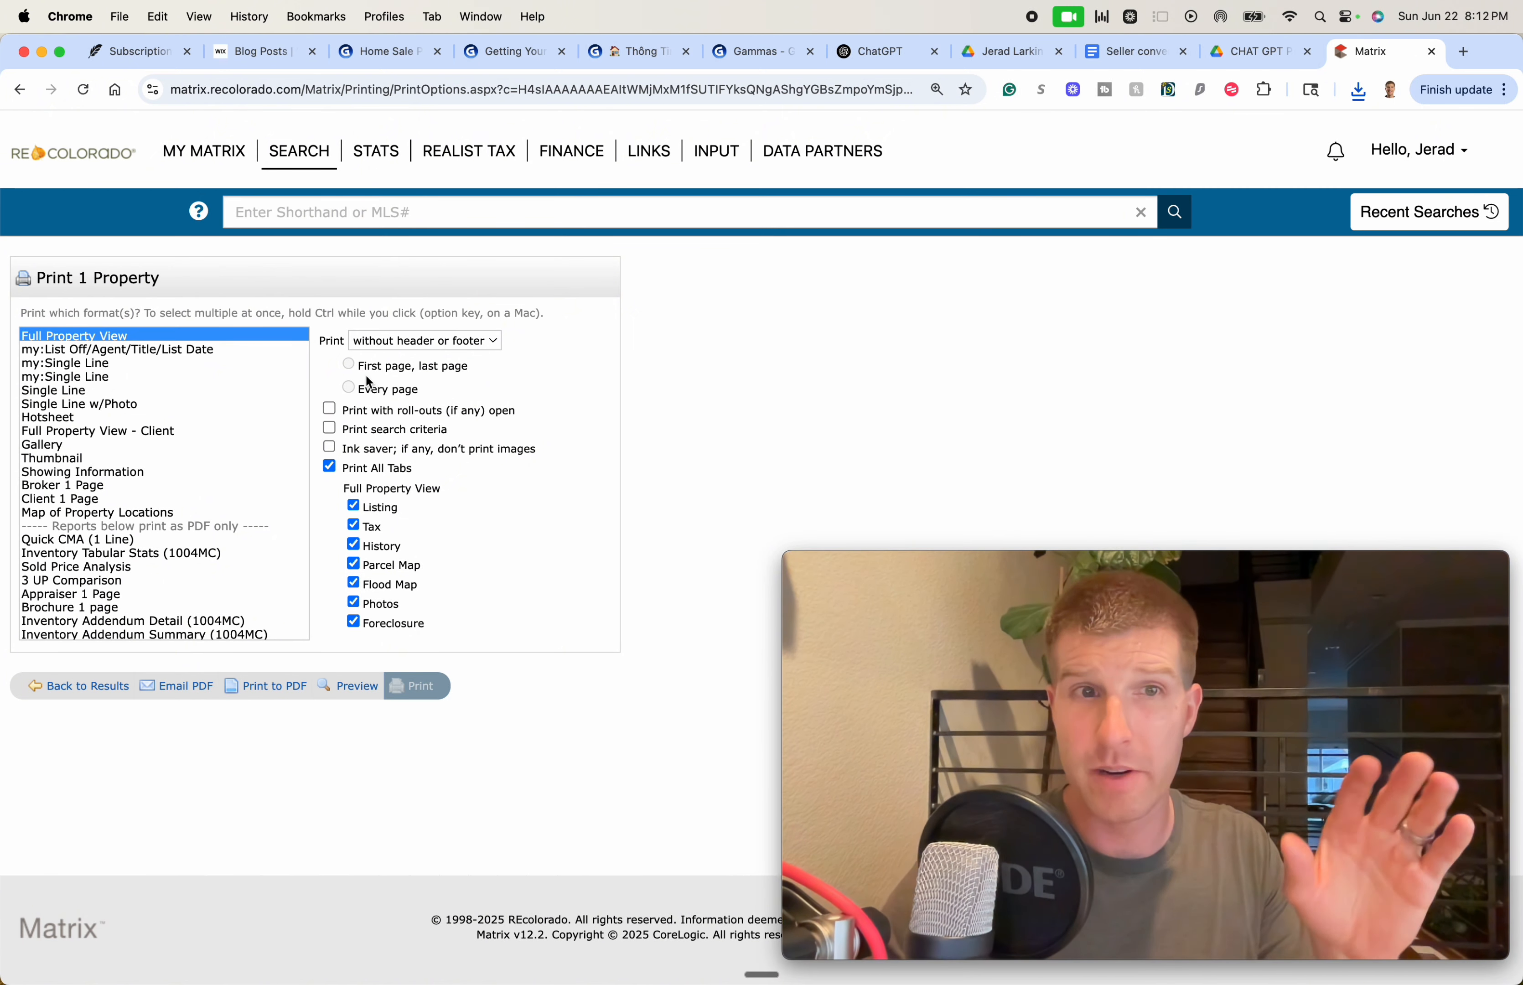
{"action": "left_click", "coordinate": [272, 684]}
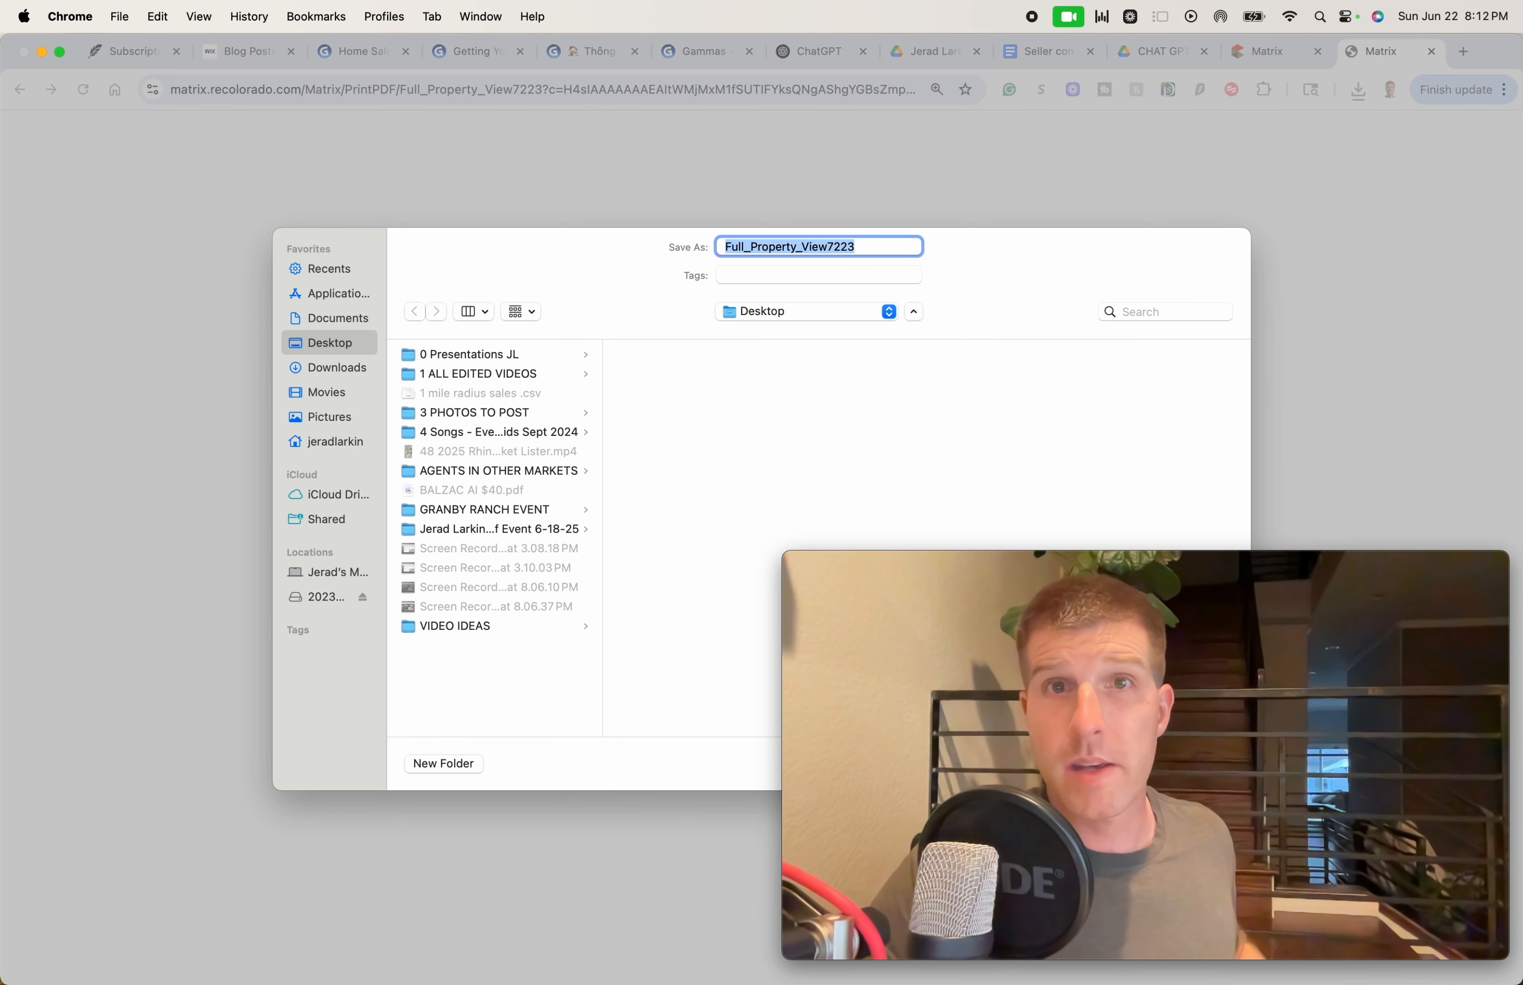
{"action": "key", "text": "Return"}
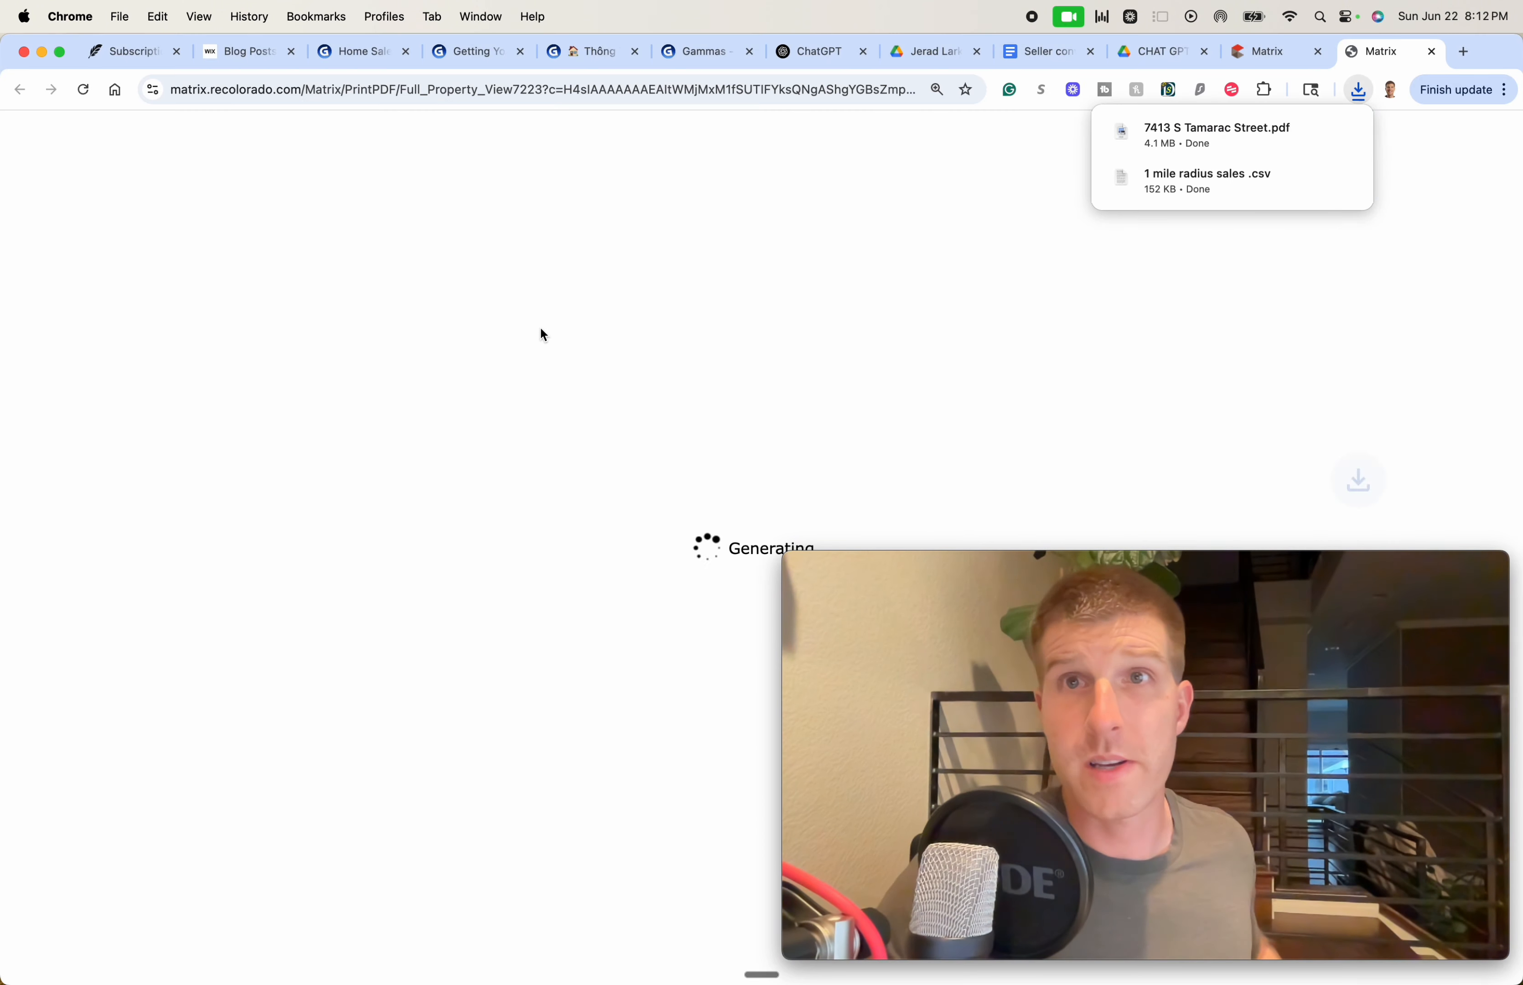
{"action": "left_click", "coordinate": [1072, 61]}
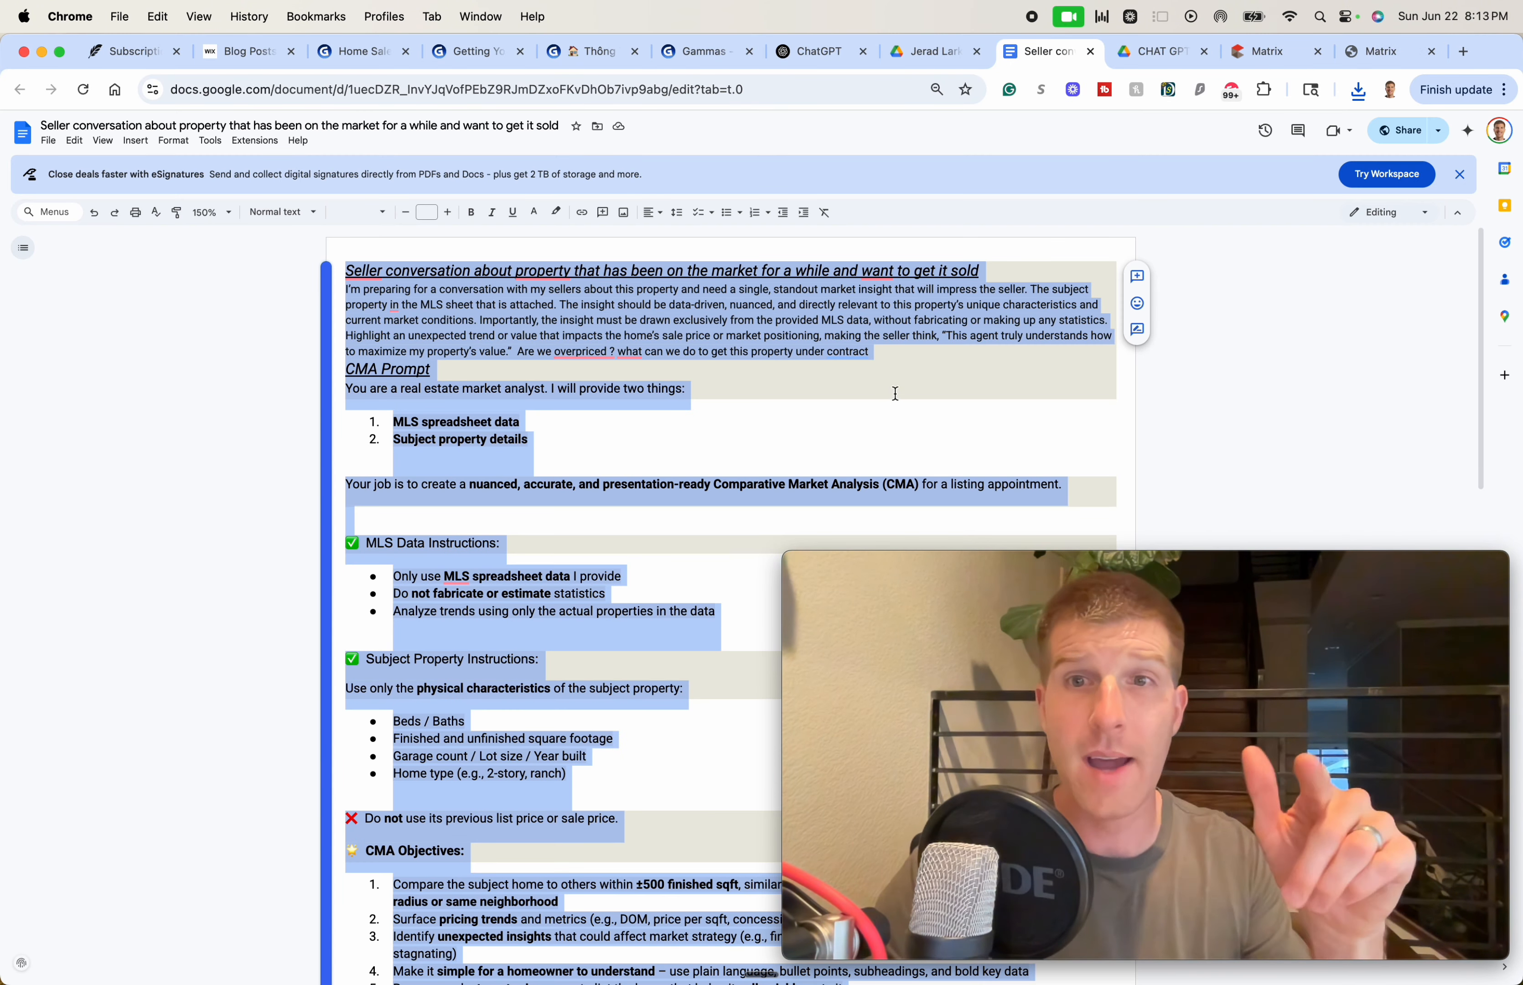
Attach '1 mile radius sales .csv' from the downloads to the ChatGPT prompt
{"action": "left_click", "coordinate": [832, 54]}
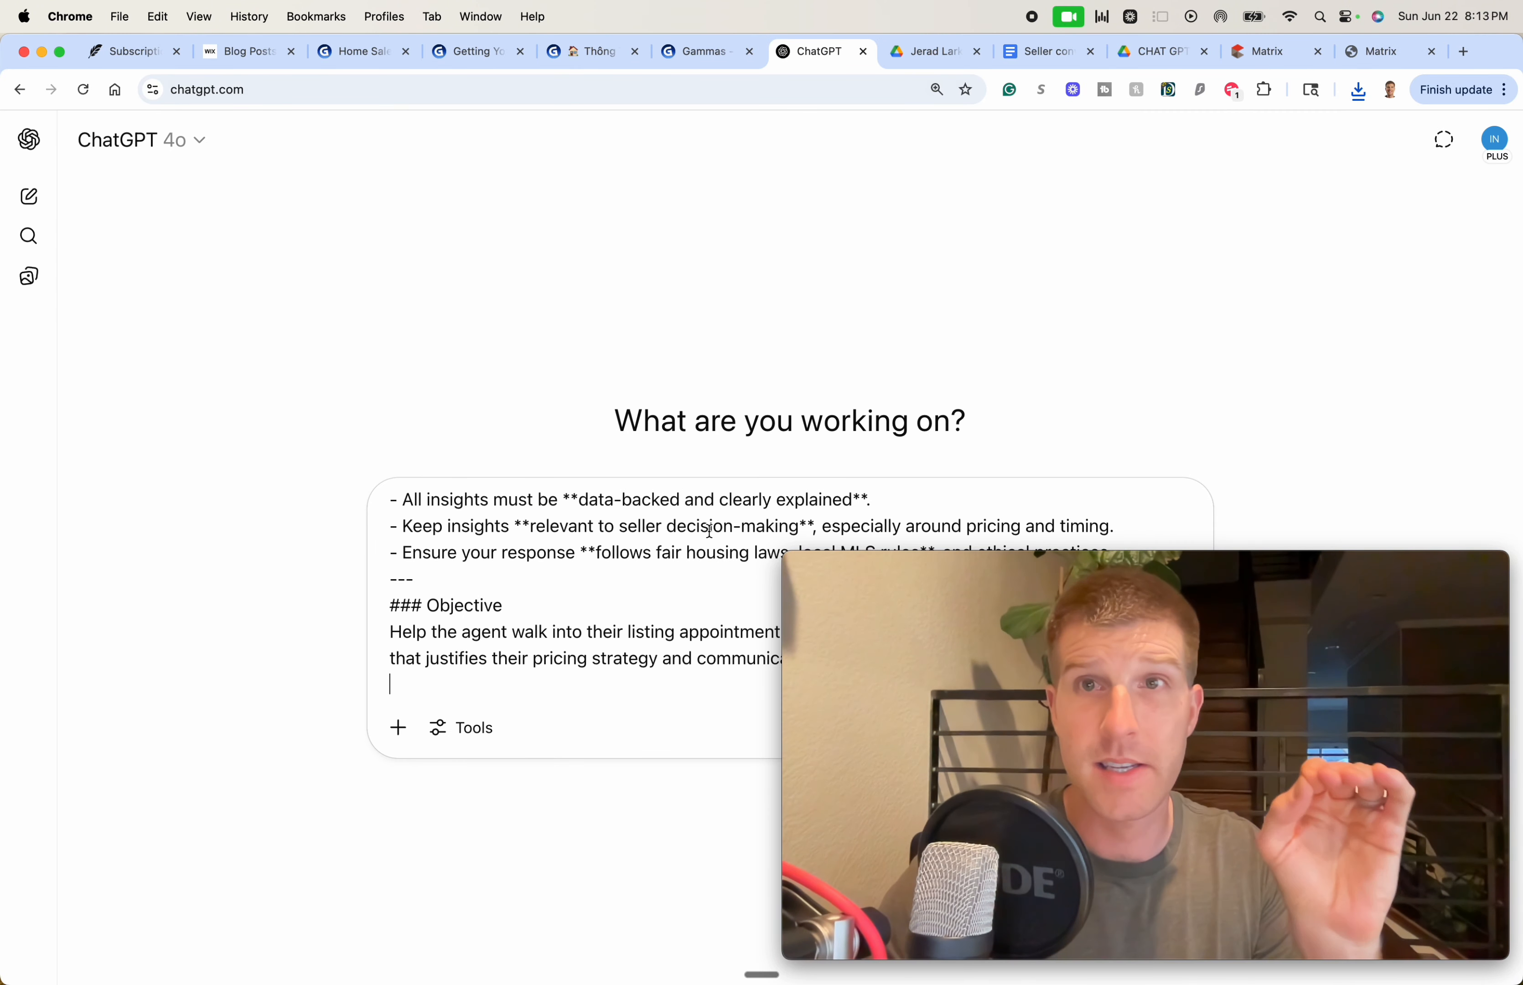
{"action": "left_click", "coordinate": [1366, 99]}
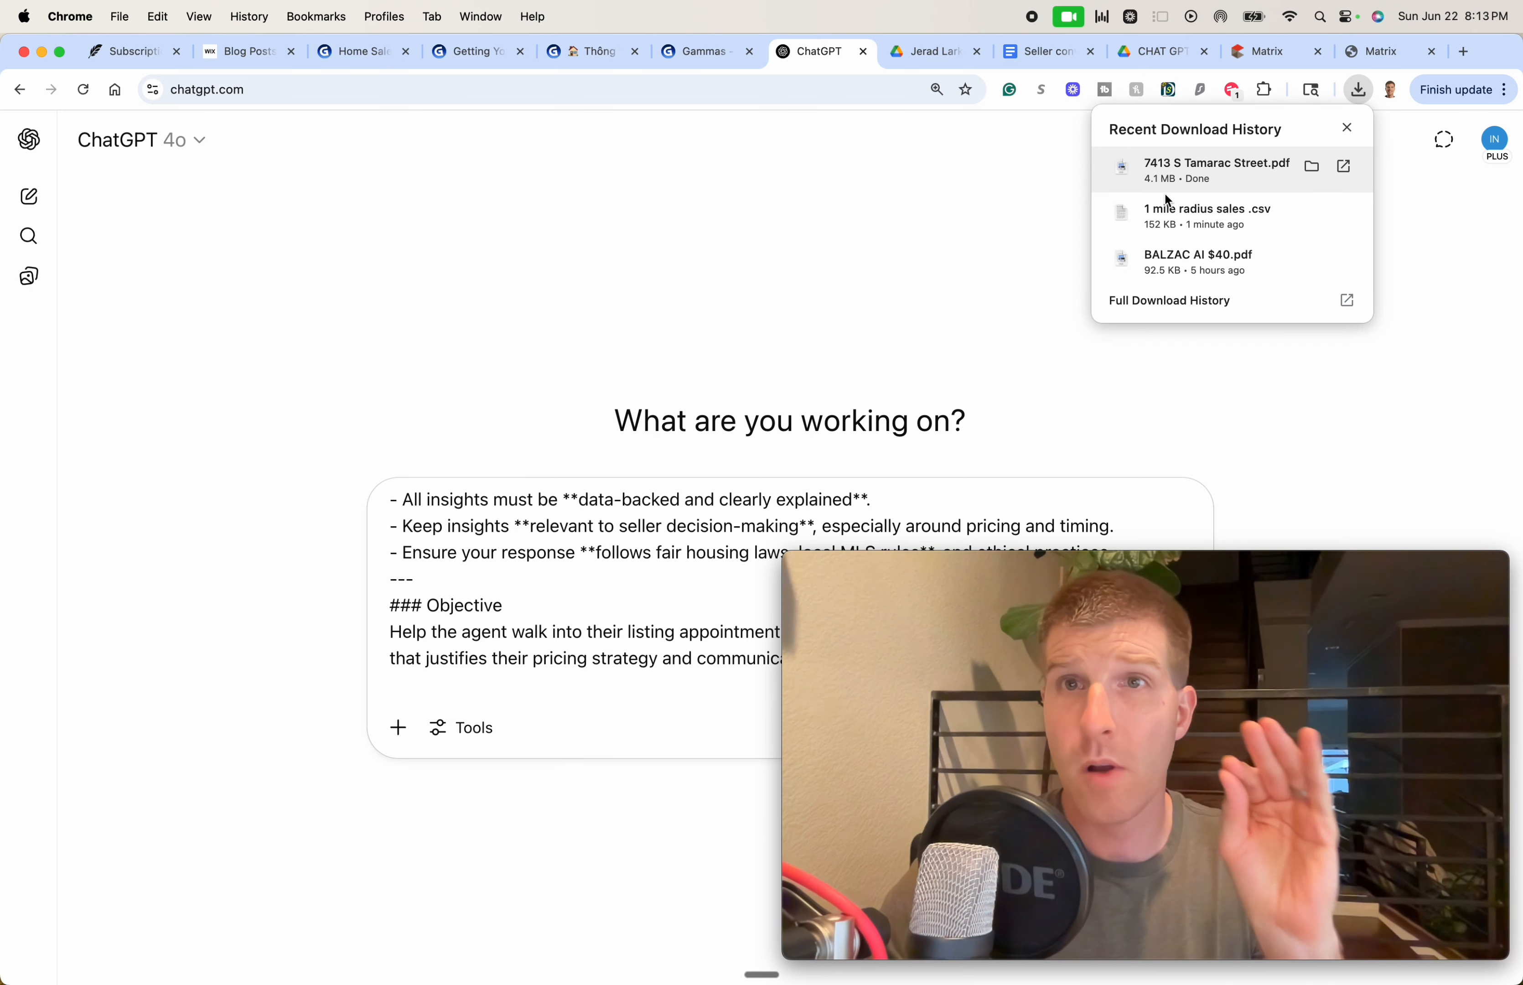
{"action": "left_click_drag", "start_coordinate": [1202, 216], "coordinate": [563, 604]}
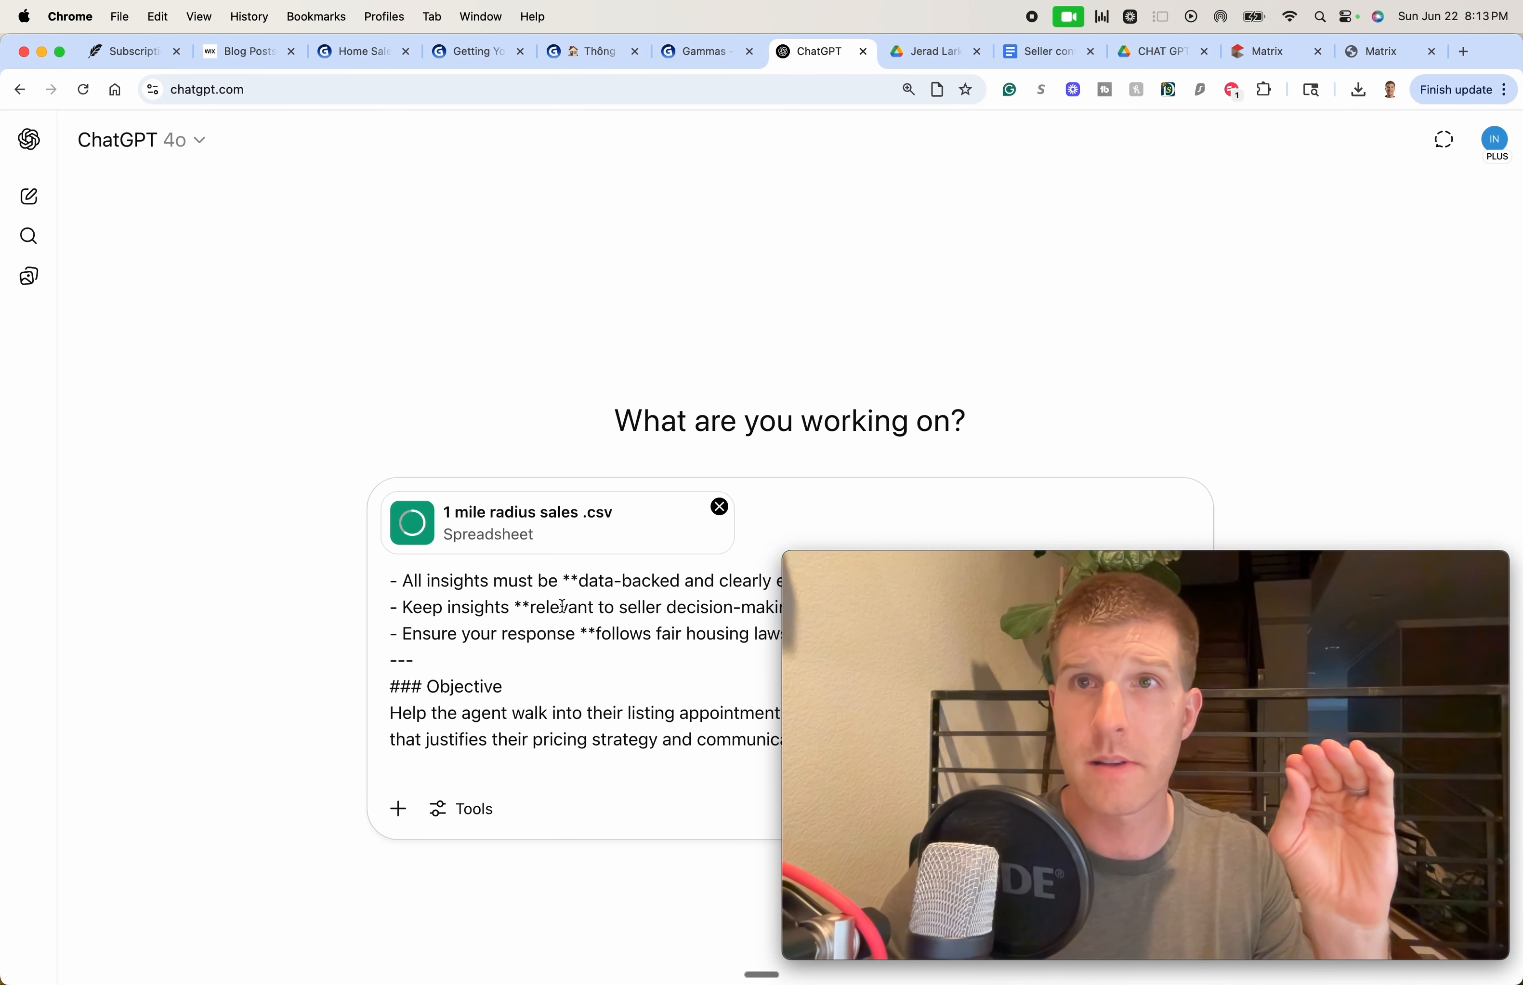
{"action": "left_click", "coordinate": [1261, 53]}
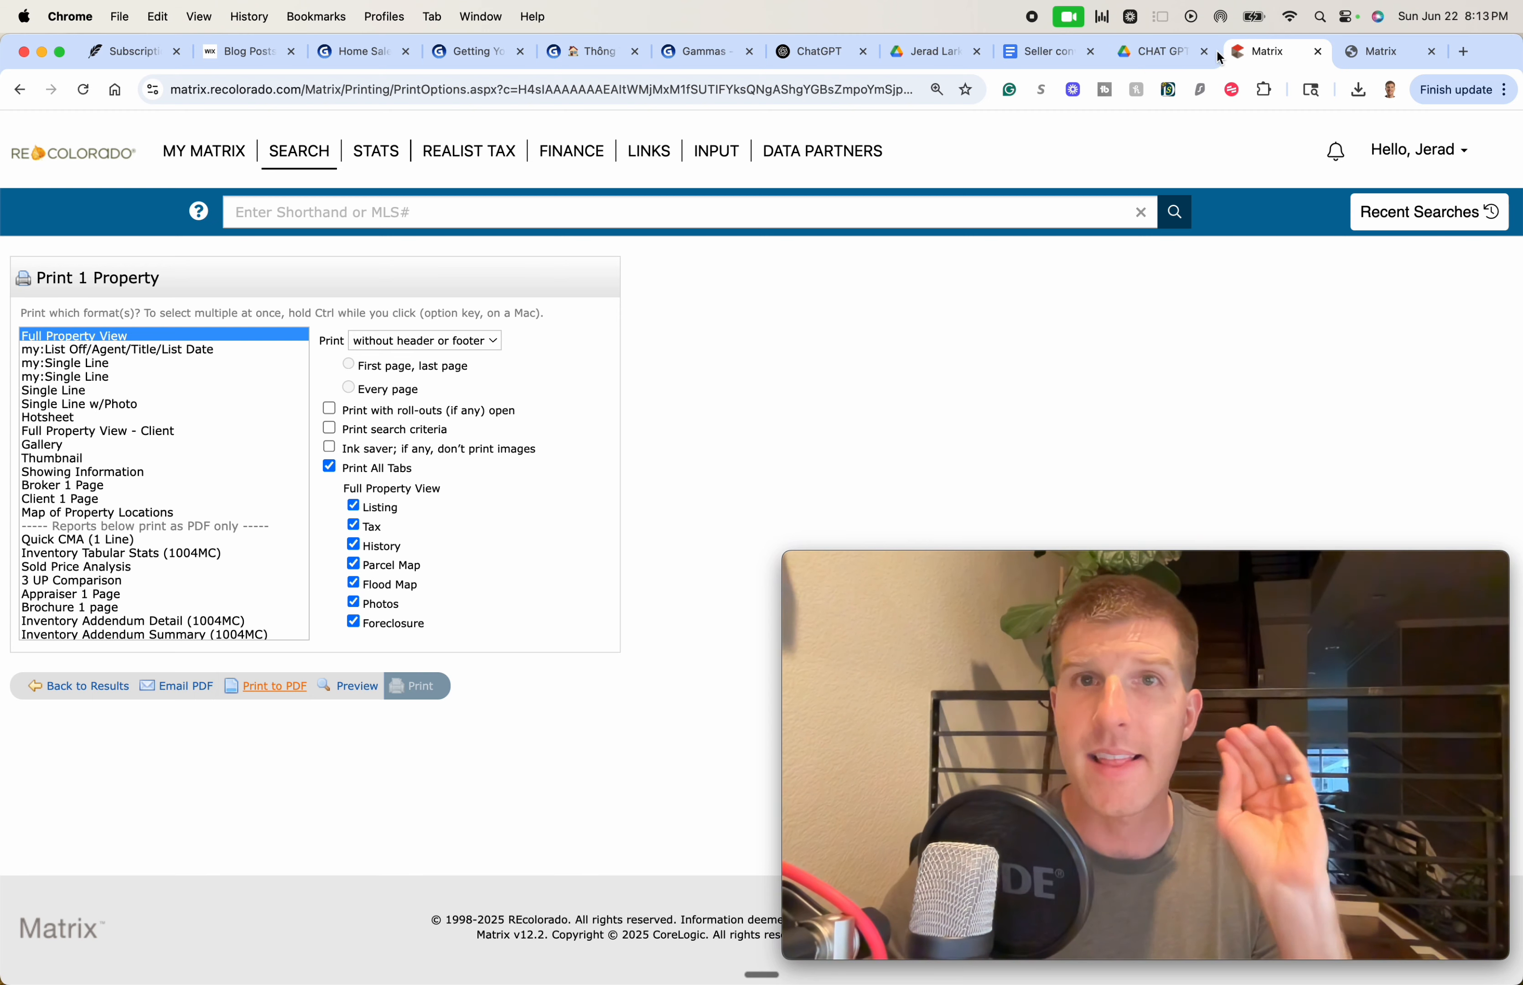
{"action": "left_click", "coordinate": [1150, 63]}
{"action": "left_click", "coordinate": [1265, 56]}
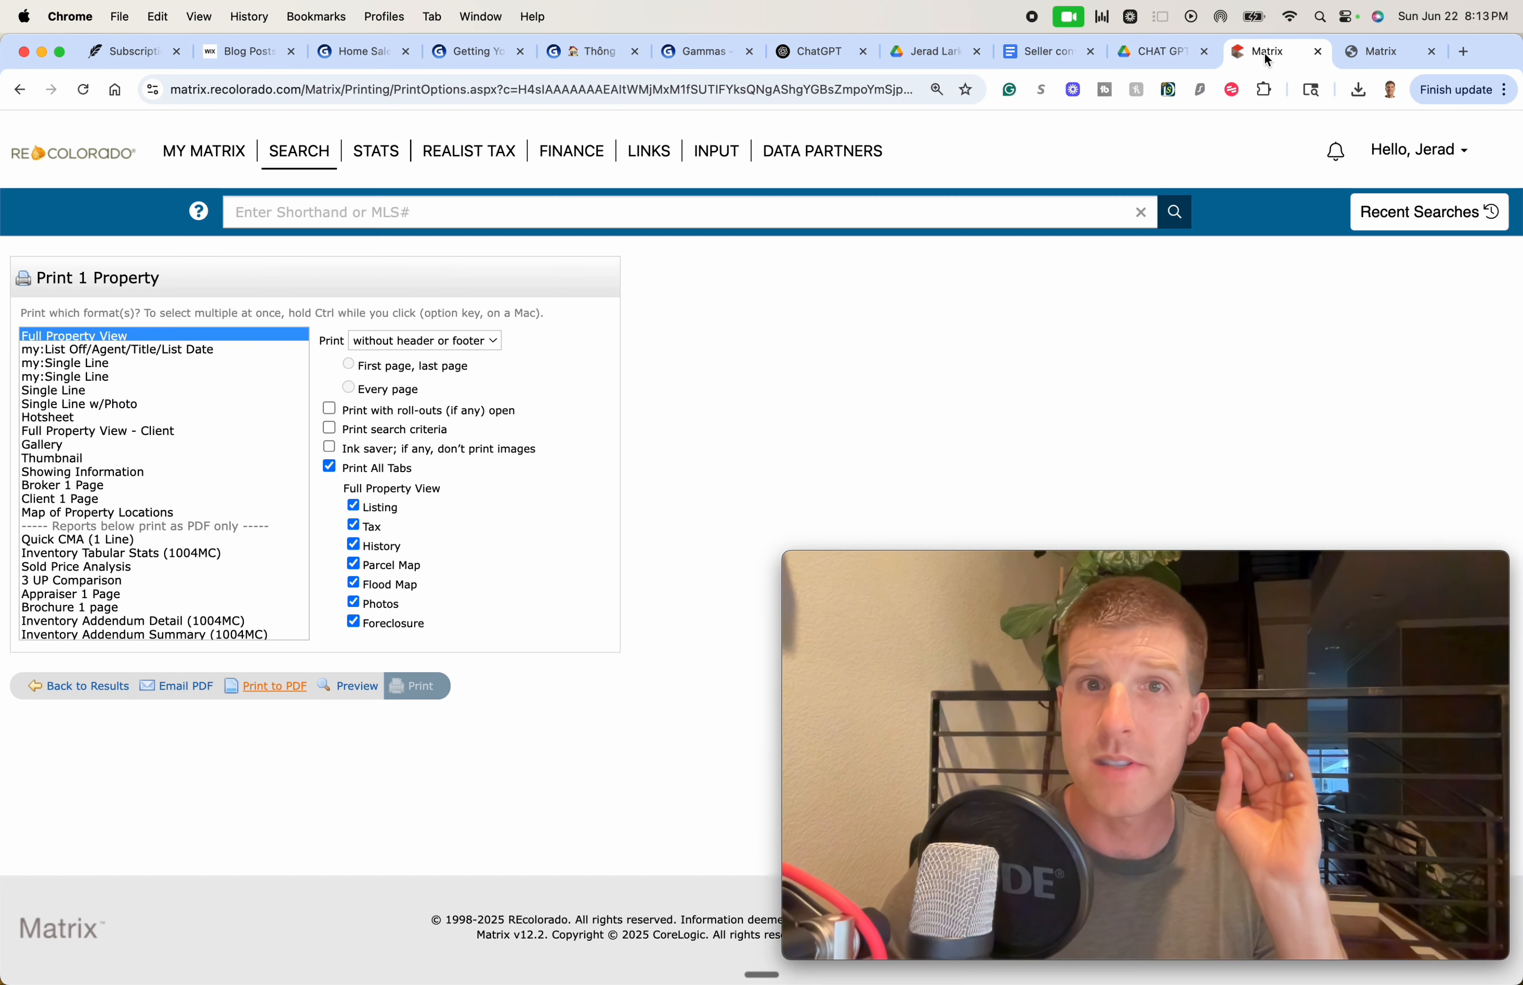
{"action": "left_click", "coordinate": [805, 54]}
{"action": "left_click", "coordinate": [1358, 91]}
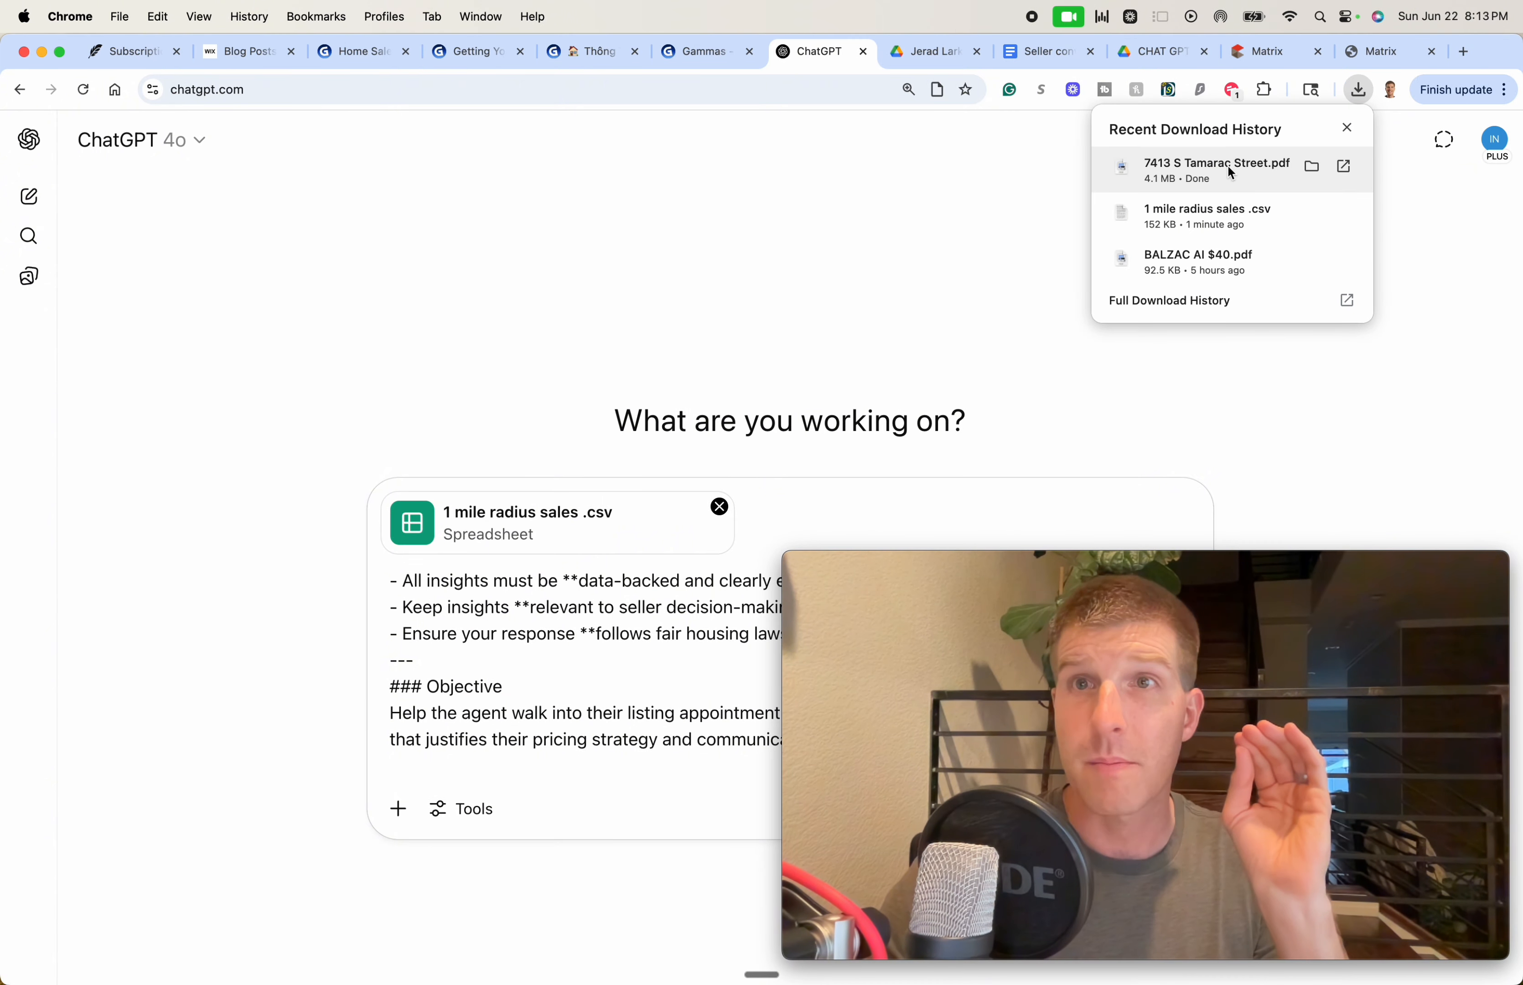
{"action": "left_click", "coordinate": [1201, 165]}
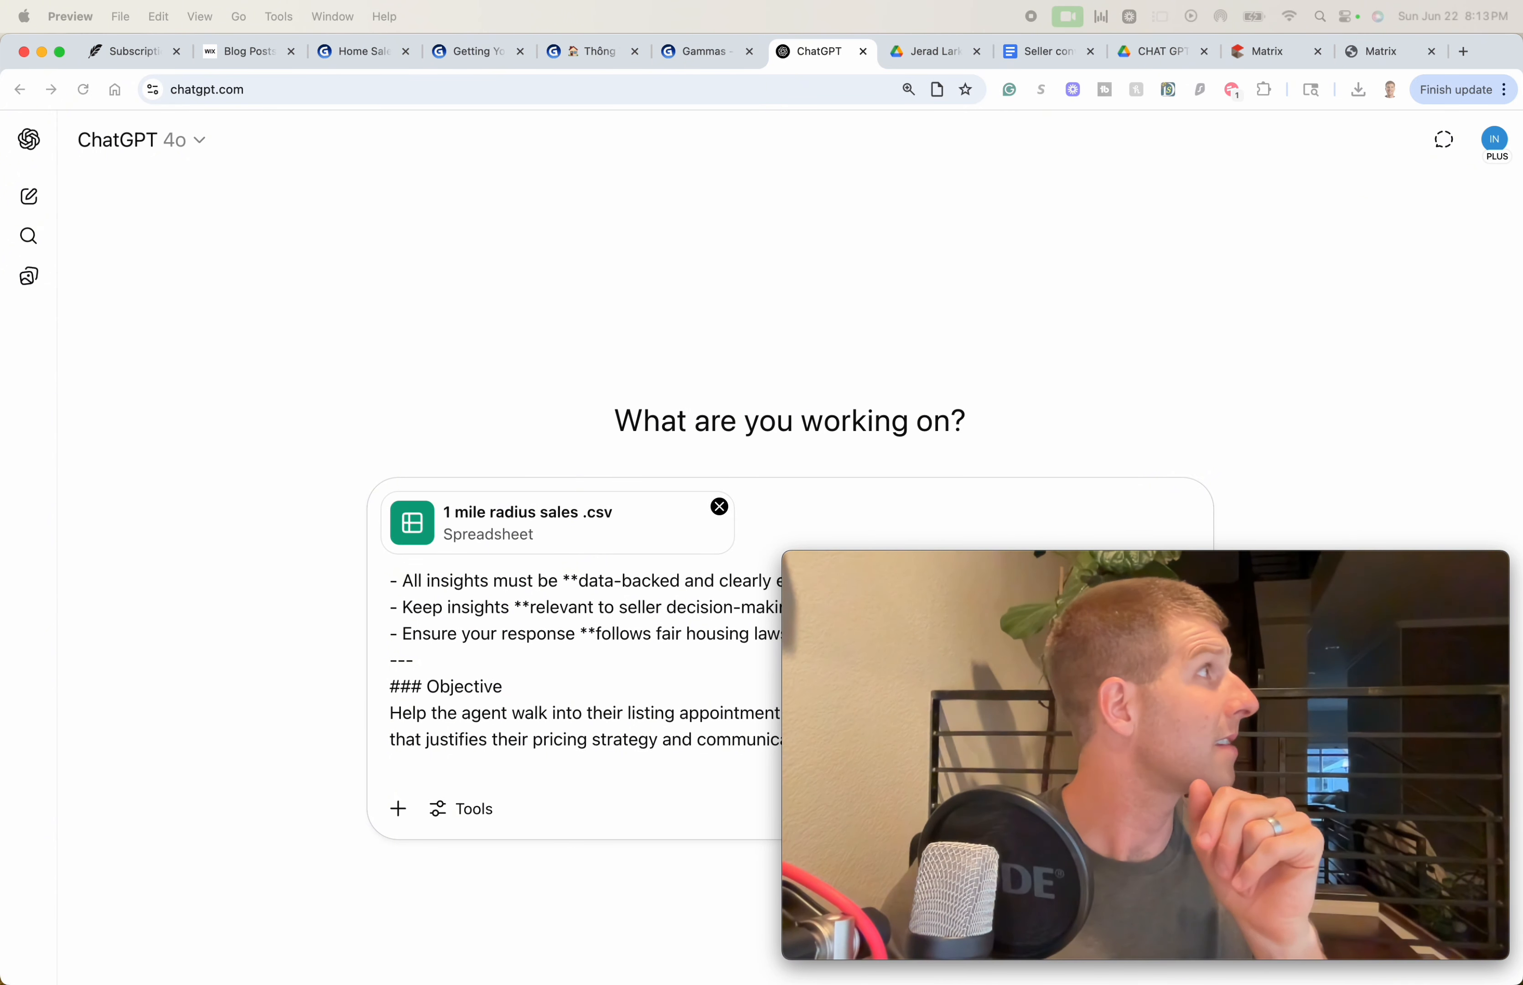
{"action": "left_click_drag", "start_coordinate": [1522, 320], "coordinate": [438, 44]}
{"action": "scroll", "coordinate": [496, 451], "scroll_direction": "down", "scroll_amount": 20}
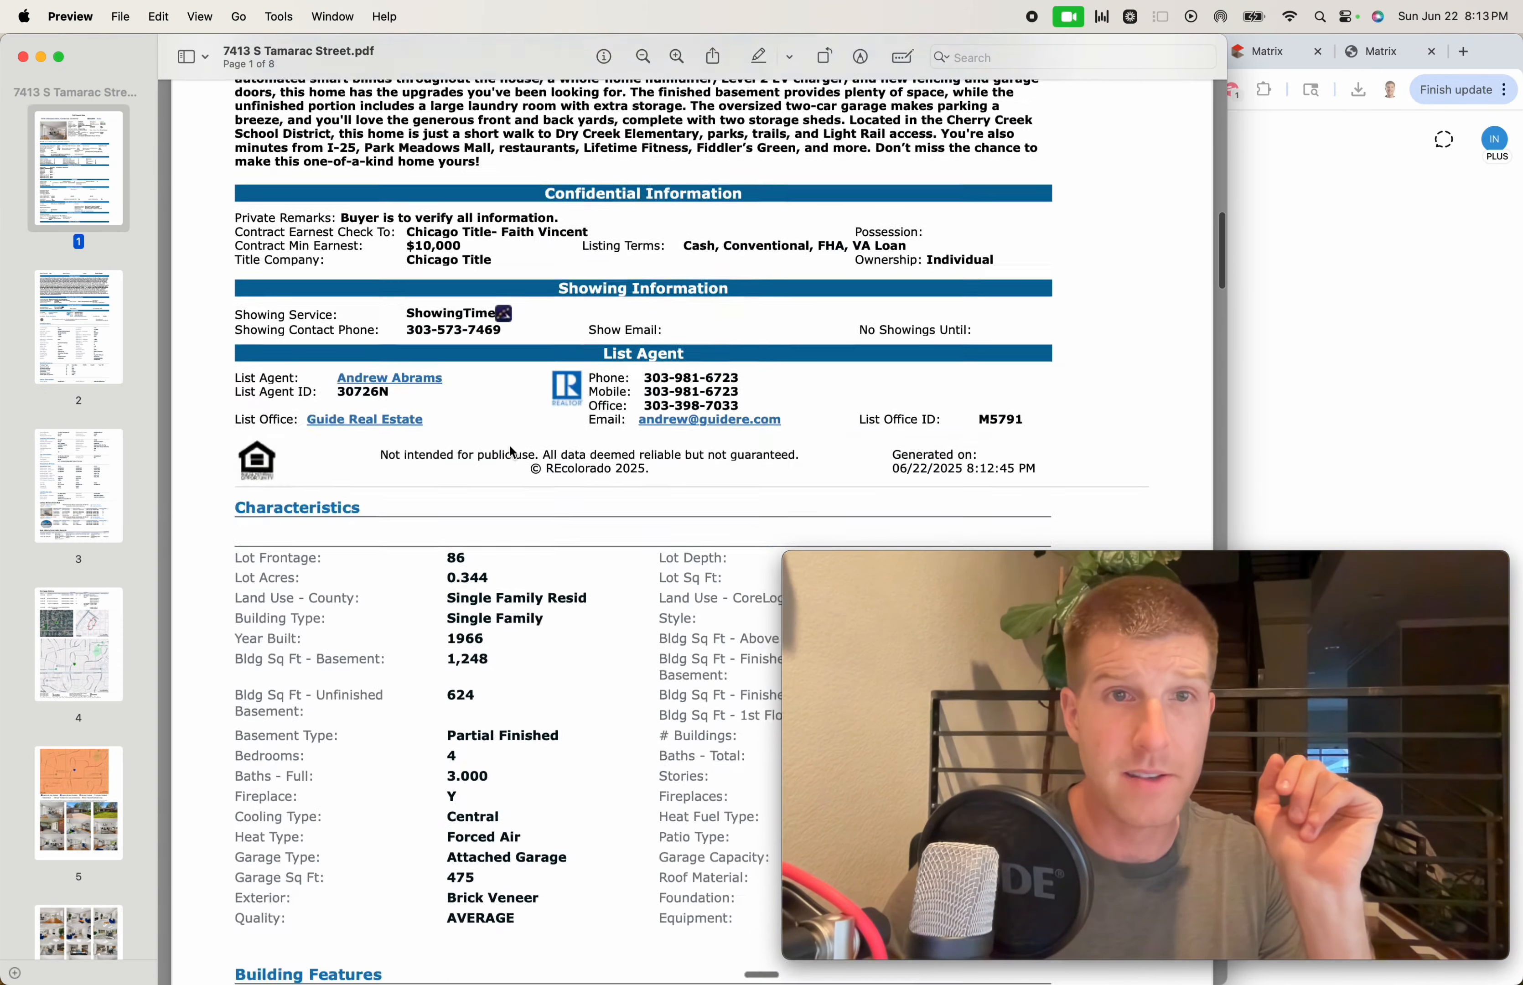
{"action": "scroll", "coordinate": [512, 452], "scroll_direction": "down", "scroll_amount": 20}
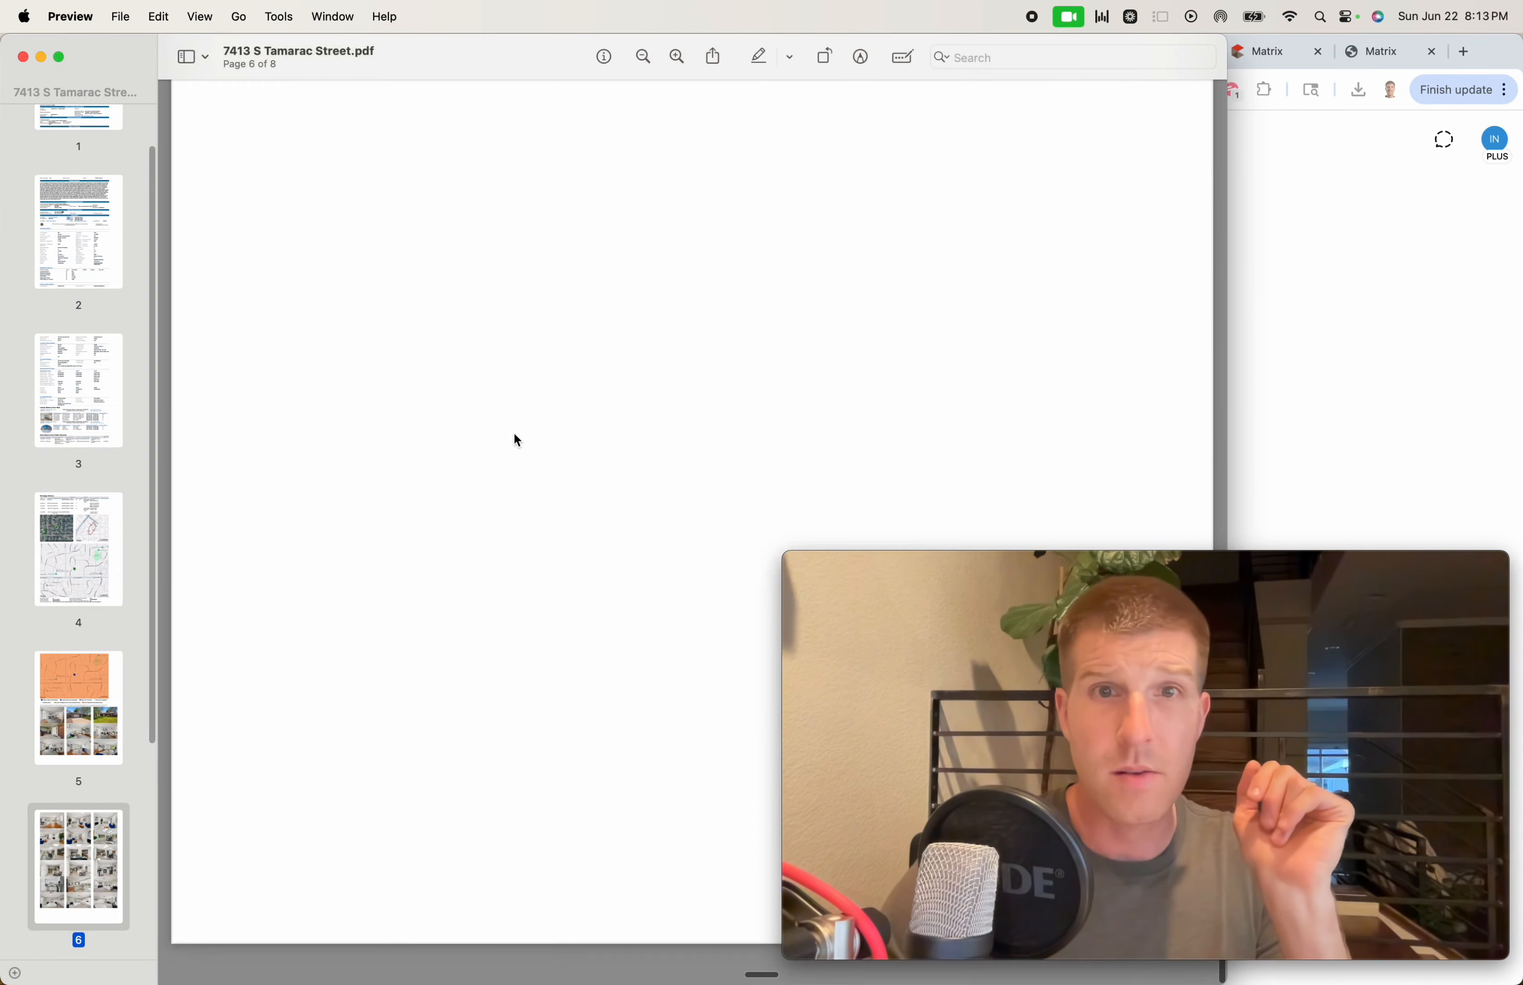
{"action": "scroll", "coordinate": [517, 440], "scroll_direction": "down", "scroll_amount": 10}
{"action": "scroll", "coordinate": [523, 429], "scroll_direction": "up", "scroll_amount": 8}
{"action": "scroll", "coordinate": [524, 430], "scroll_direction": "down", "scroll_amount": 15}
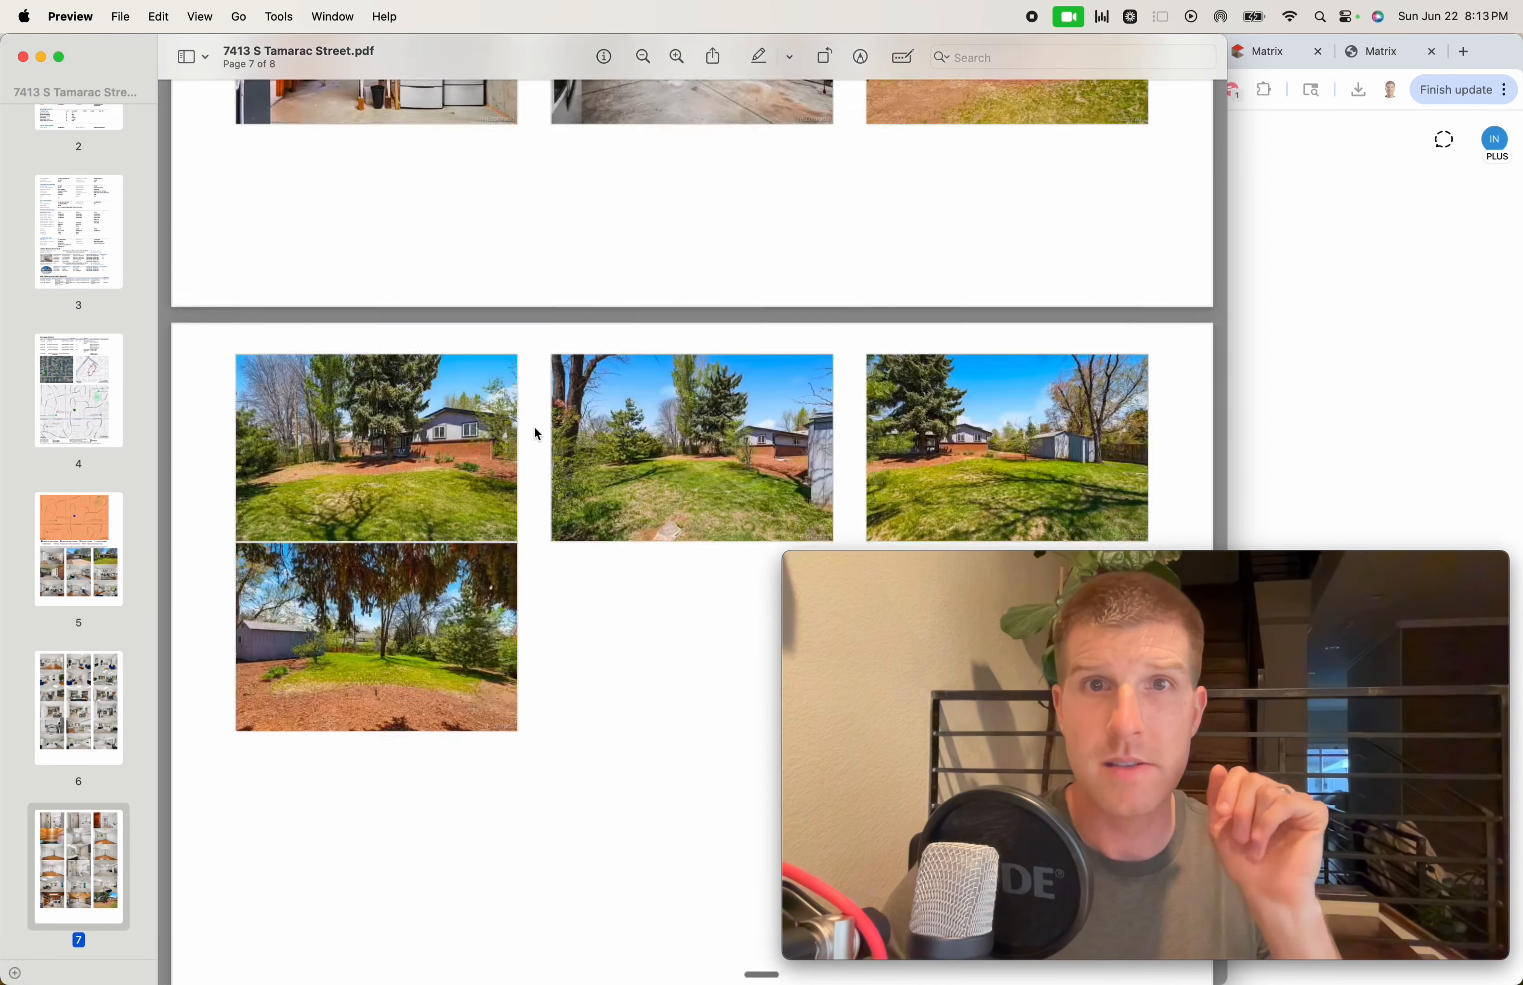
{"action": "scroll", "coordinate": [537, 434], "scroll_direction": "down", "scroll_amount": 5}
{"action": "key", "text": "super+w"}
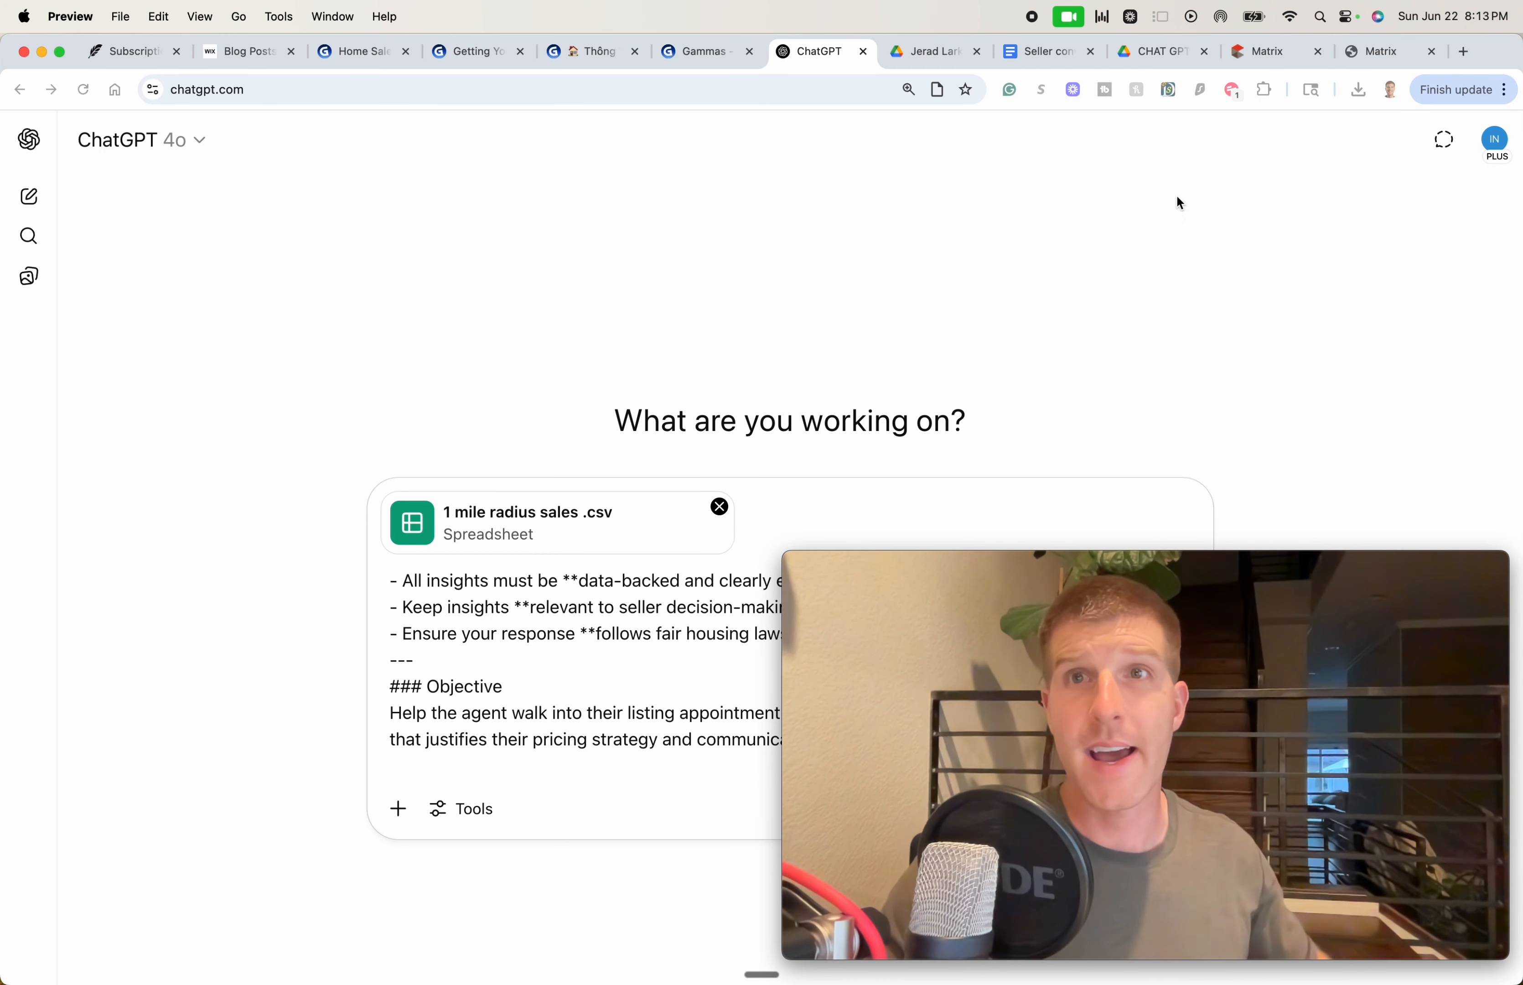
{"action": "left_click", "coordinate": [1243, 248]}
{"action": "left_click", "coordinate": [1358, 94]}
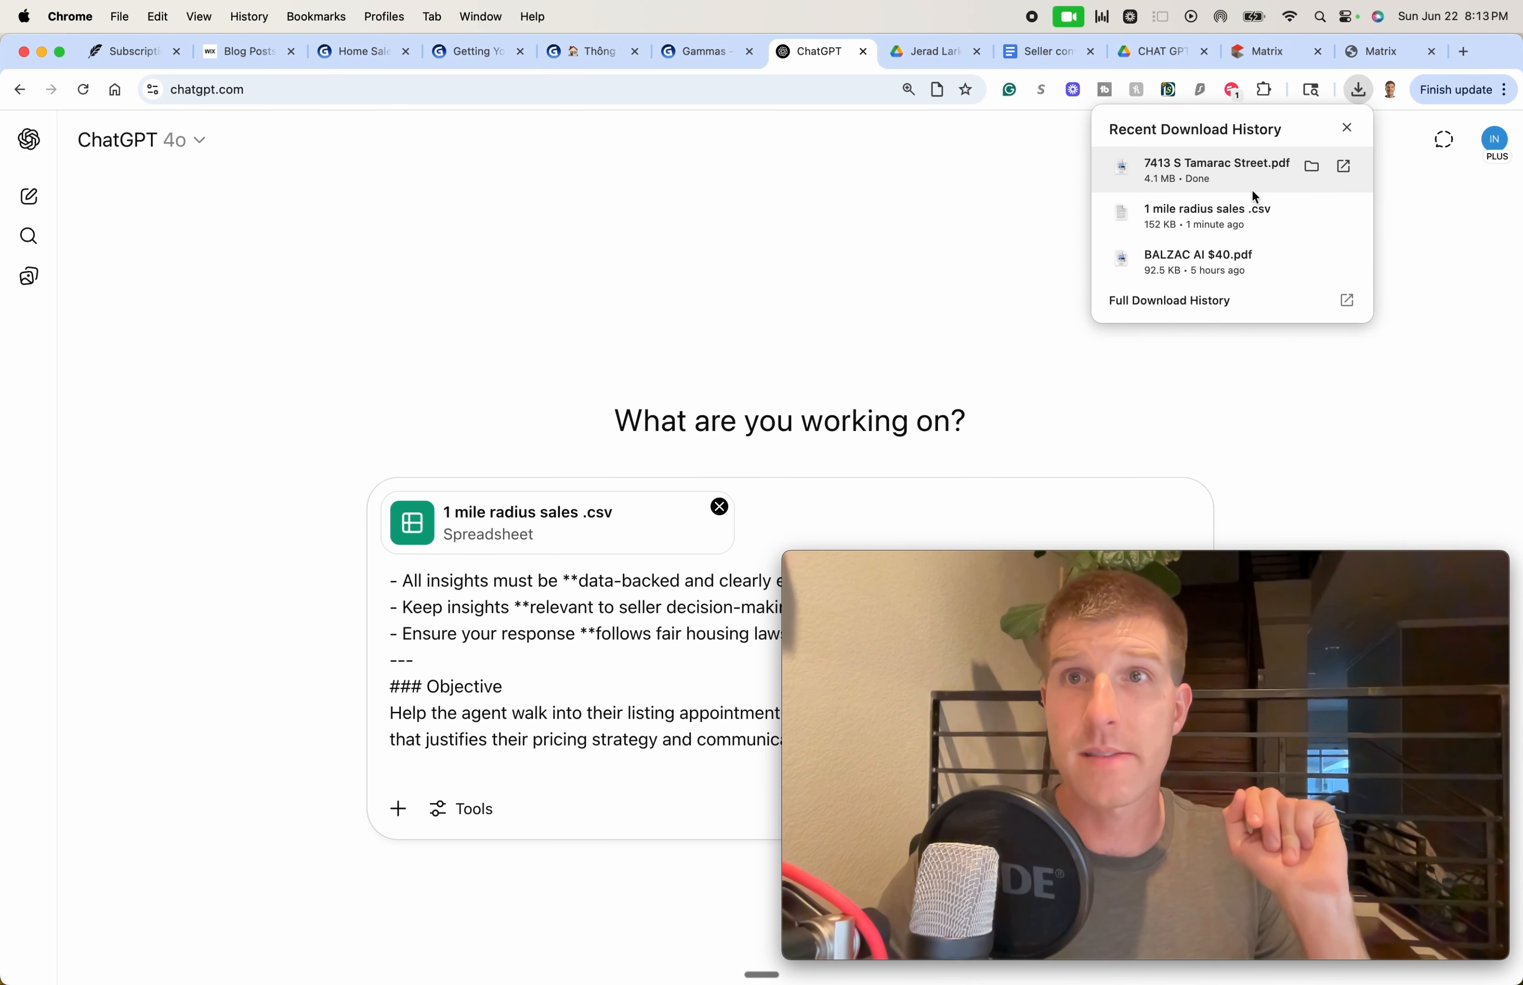
{"action": "left_click_drag", "start_coordinate": [1193, 165], "coordinate": [666, 614]}
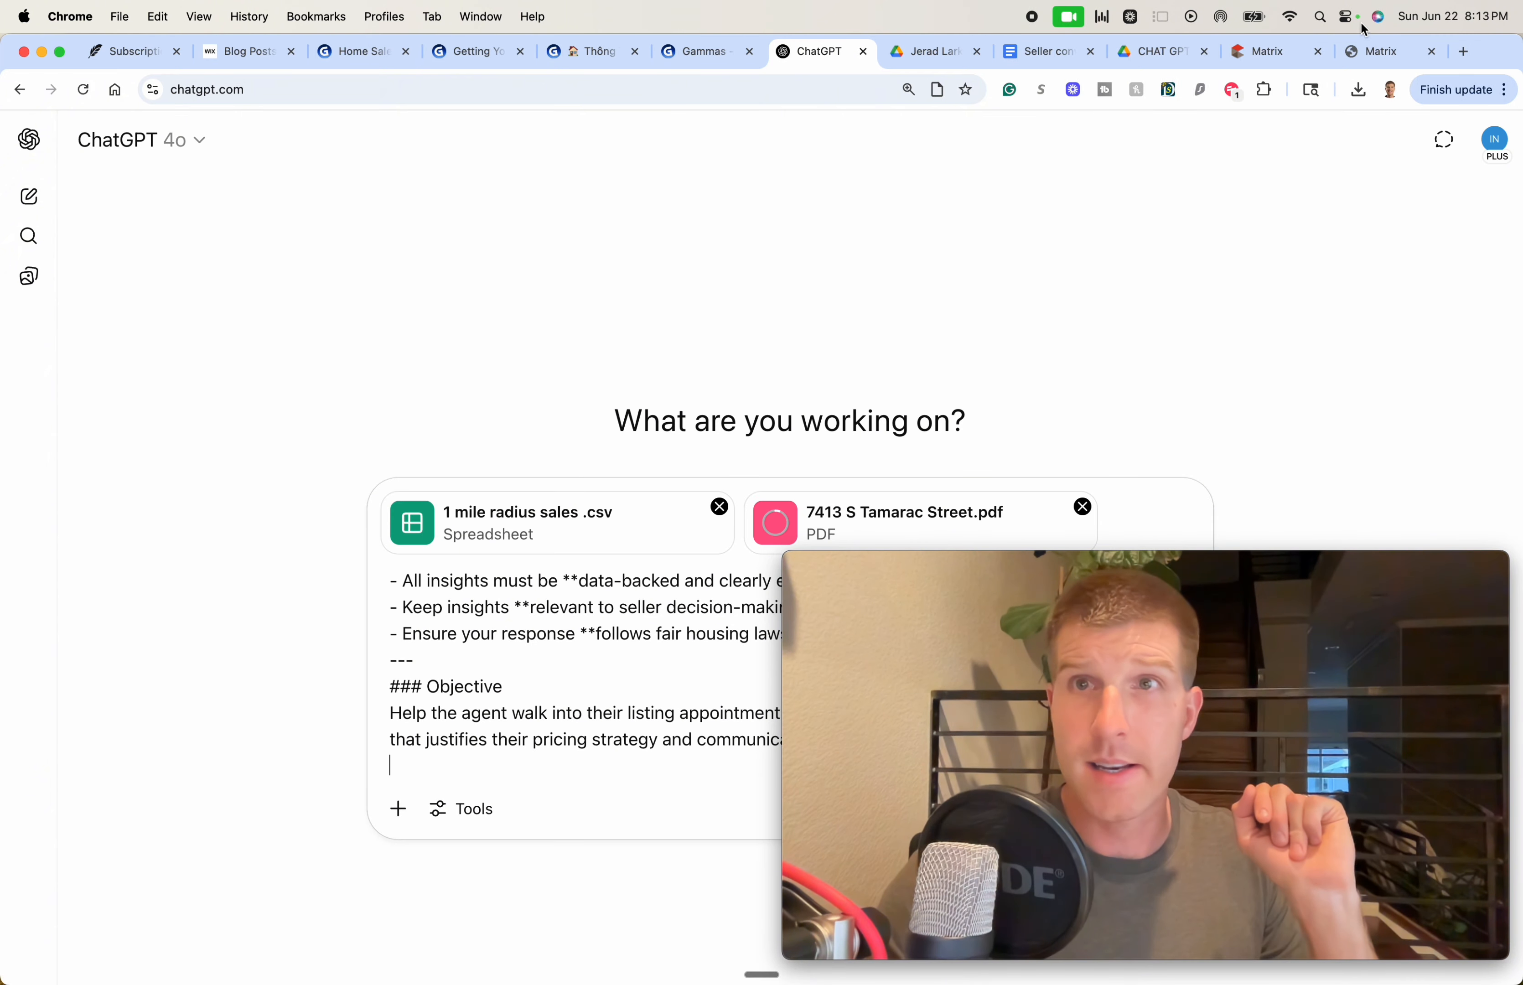
{"action": "left_click", "coordinate": [1358, 91]}
{"action": "left_click", "coordinate": [1309, 211]}
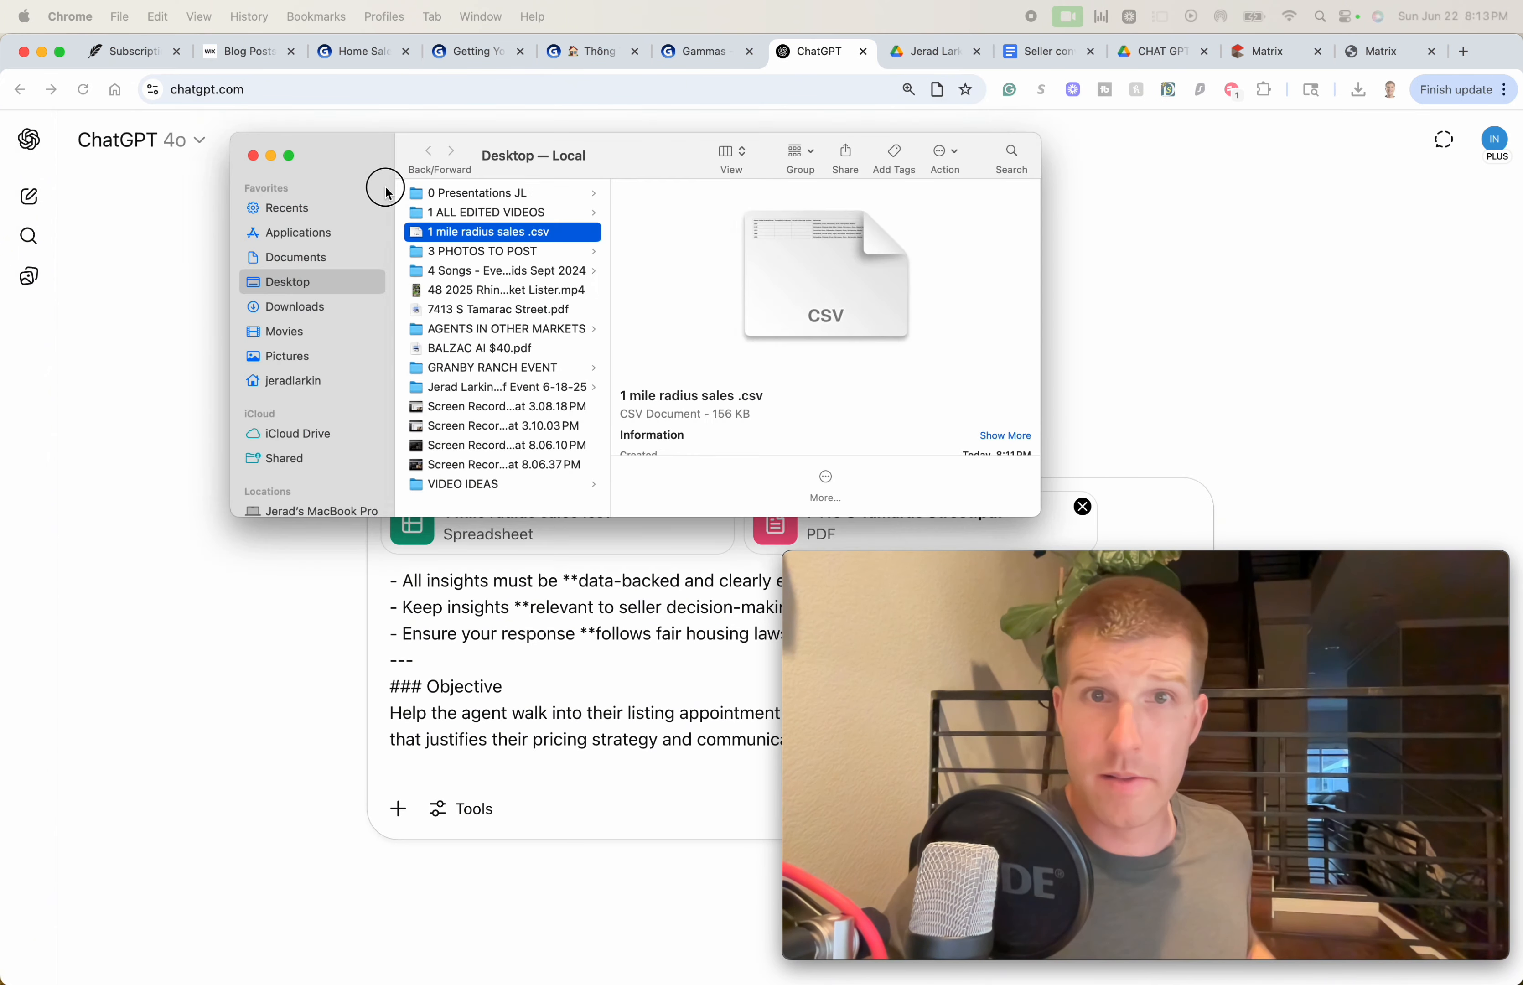
Quick Look '1 mile radius sales .csv', scroll across its listing columns, then return to the ChatGPT prompt
{"action": "key", "text": "space"}
{"action": "scroll", "coordinate": [1054, 388], "scroll_direction": "right", "scroll_amount": 15}
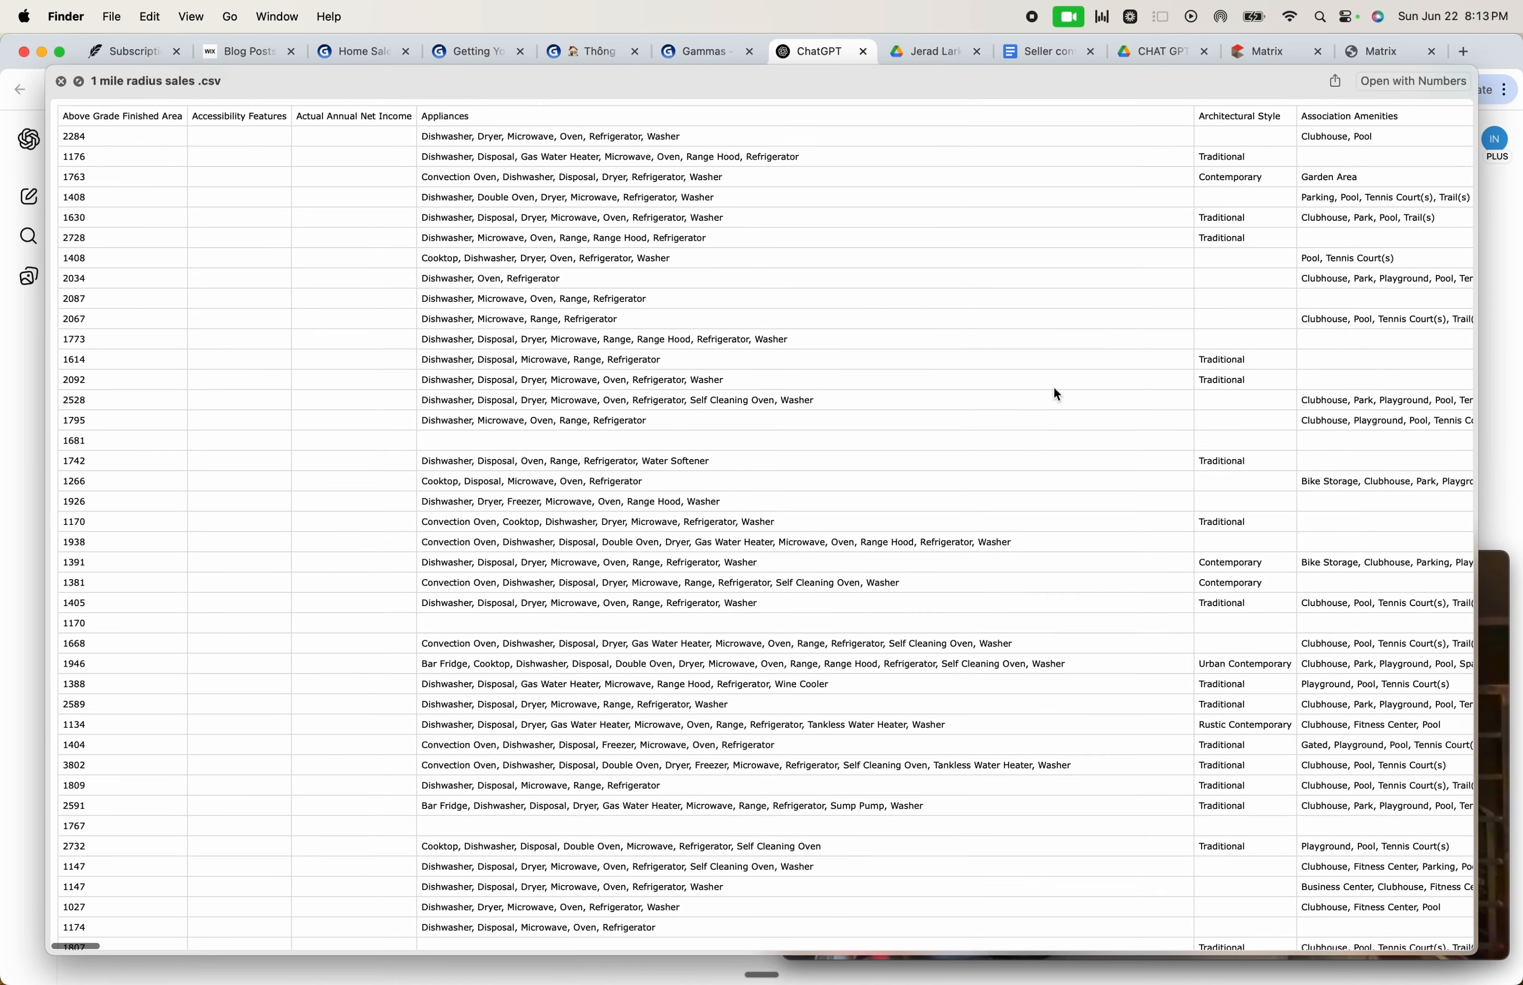
{"action": "scroll", "coordinate": [1053, 387], "scroll_direction": "right", "scroll_amount": 20}
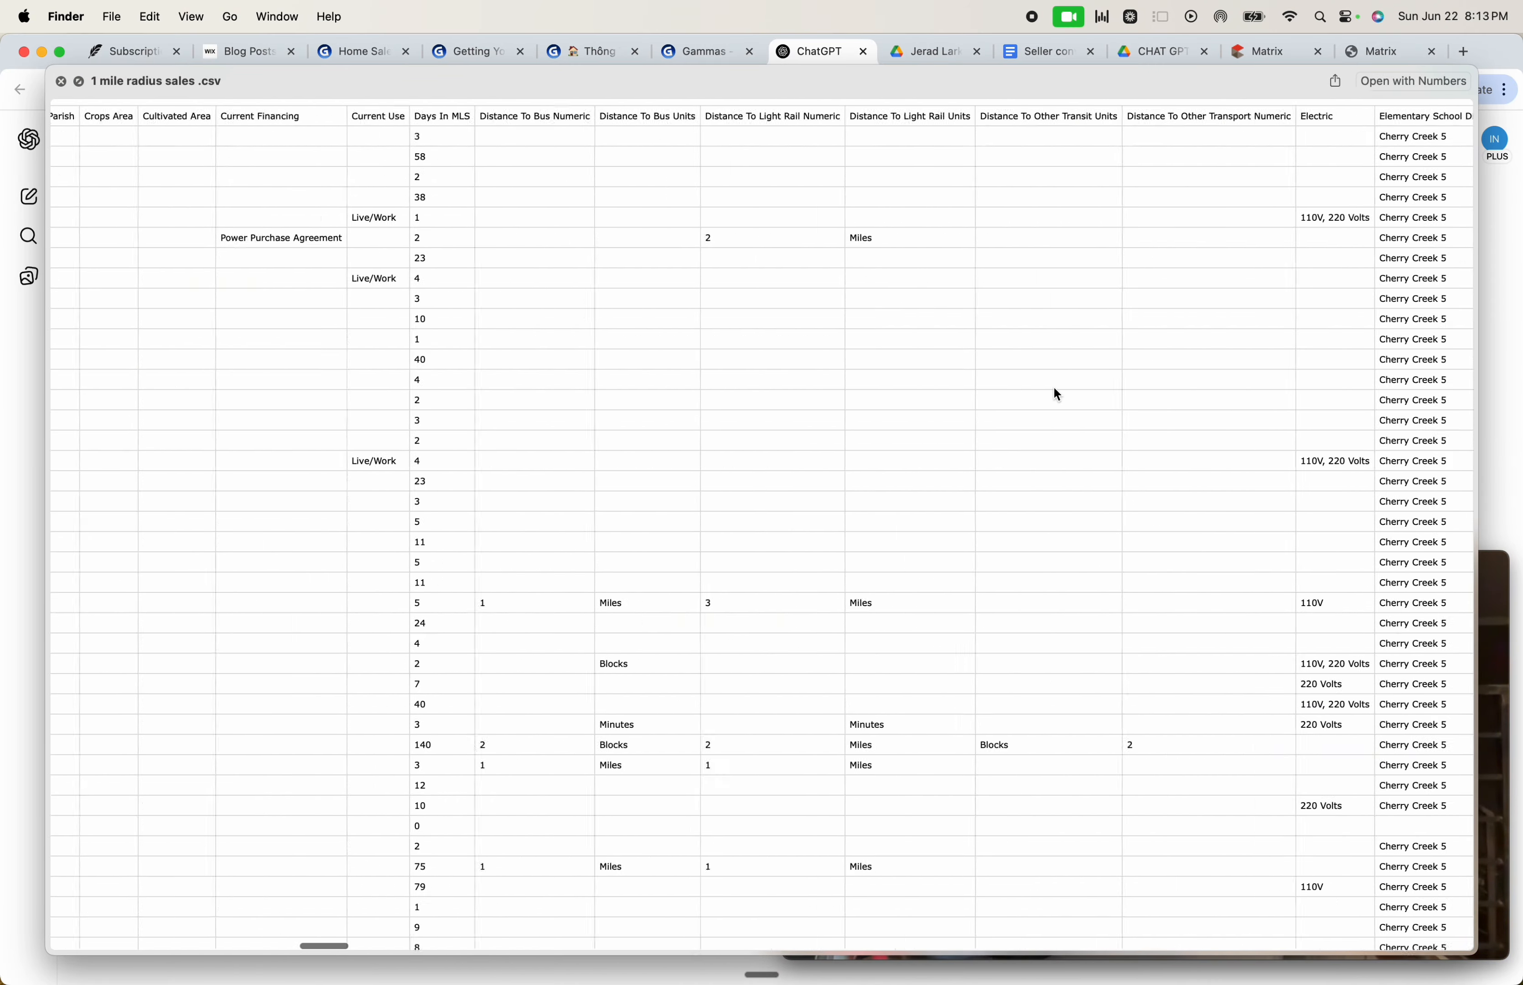
{"action": "scroll", "coordinate": [1056, 394], "scroll_direction": "right", "scroll_amount": 20}
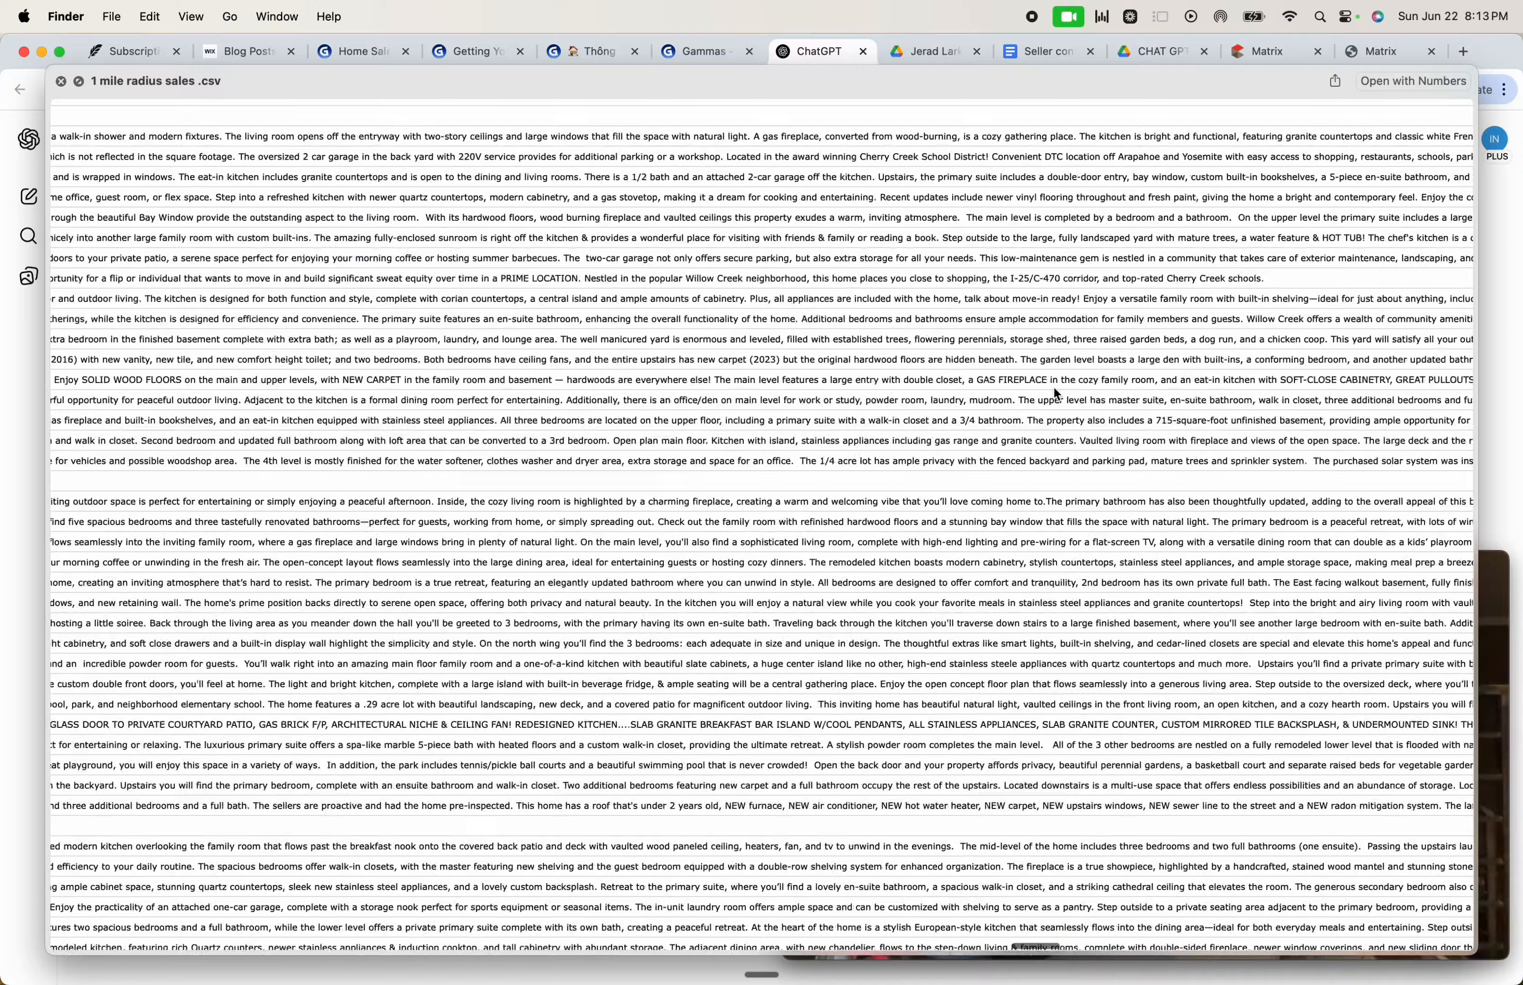
{"action": "scroll", "coordinate": [1056, 397], "scroll_direction": "left", "scroll_amount": 20}
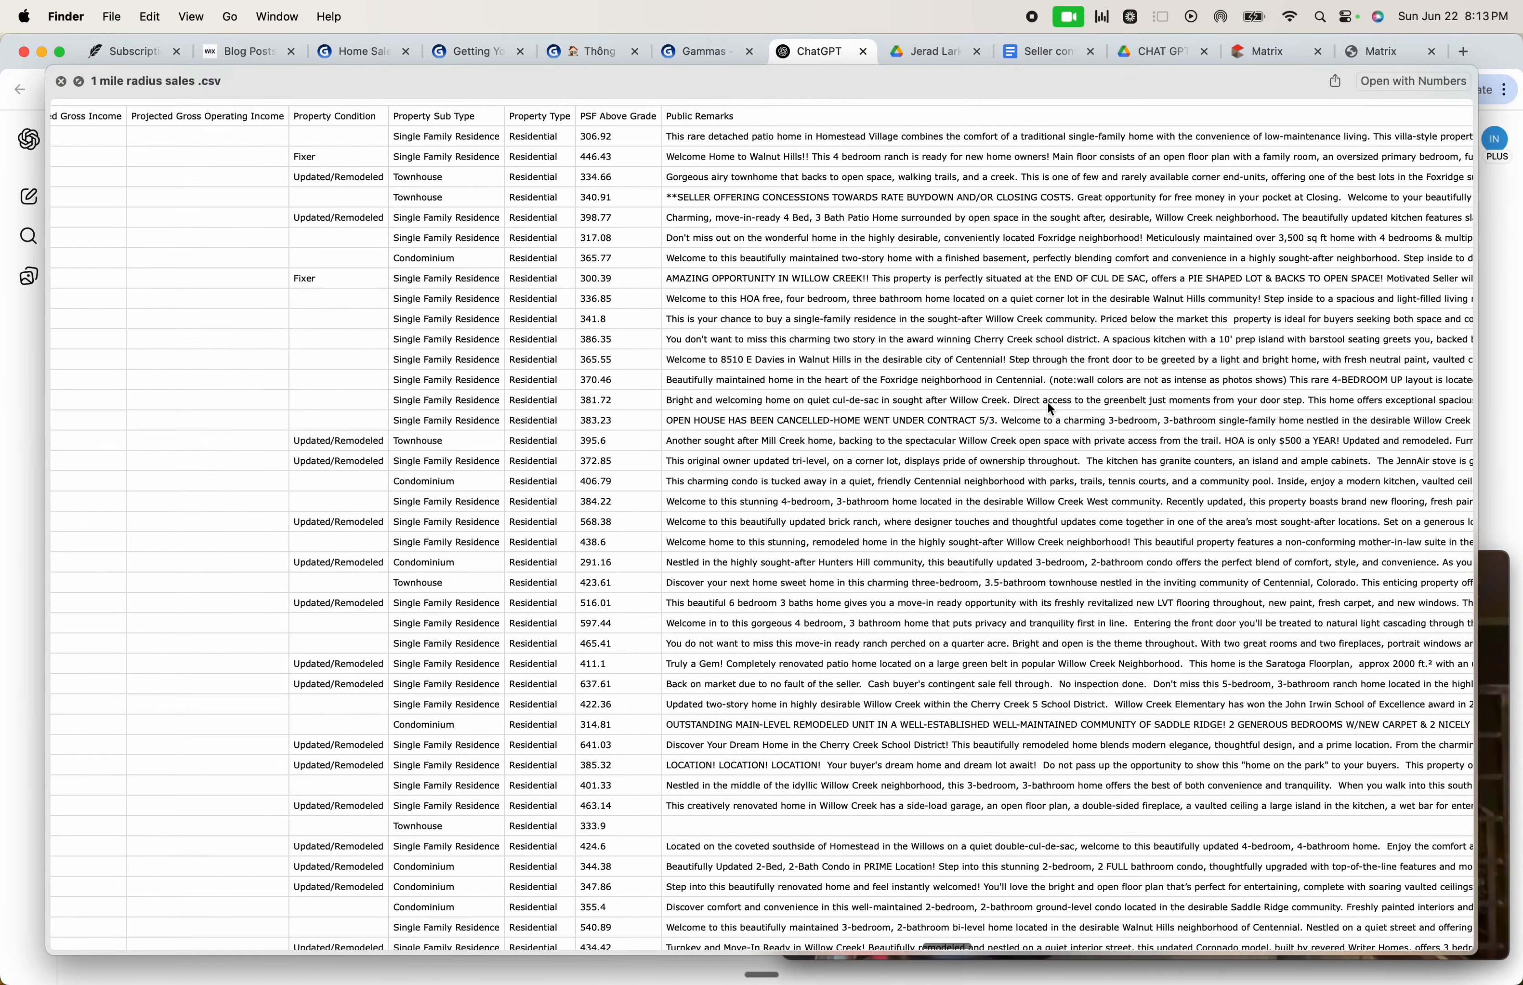
{"action": "scroll", "coordinate": [1036, 404], "scroll_direction": "left", "scroll_amount": 10}
{"action": "scroll", "coordinate": [1024, 403], "scroll_direction": "right", "scroll_amount": 20}
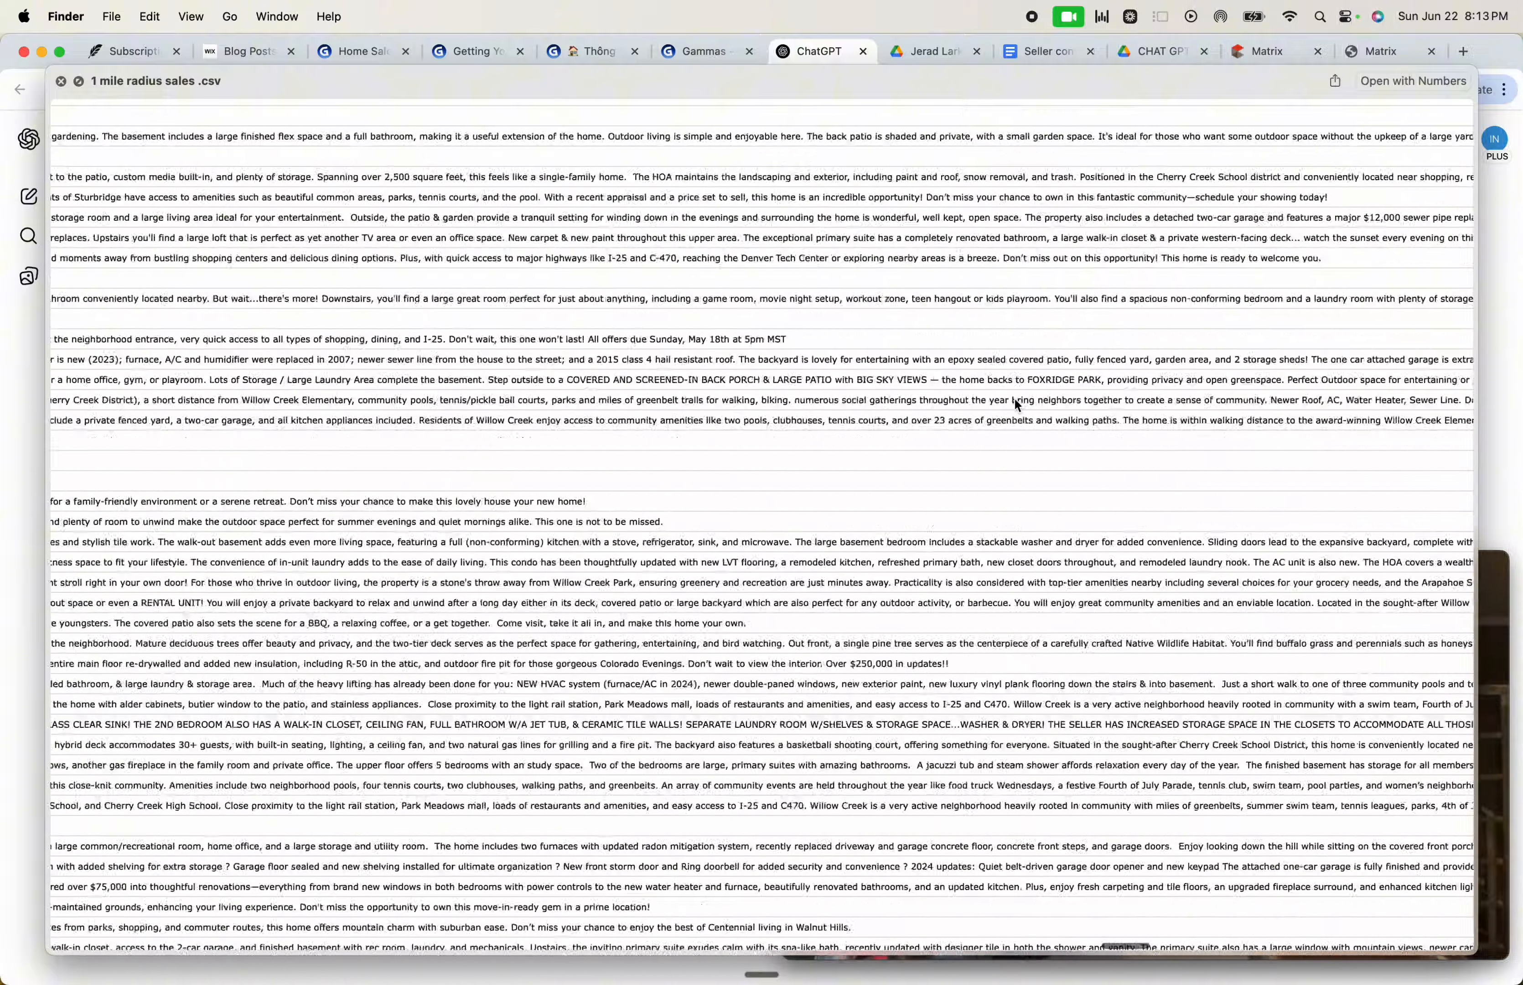
{"action": "scroll", "coordinate": [1017, 404], "scroll_direction": "right", "scroll_amount": 20}
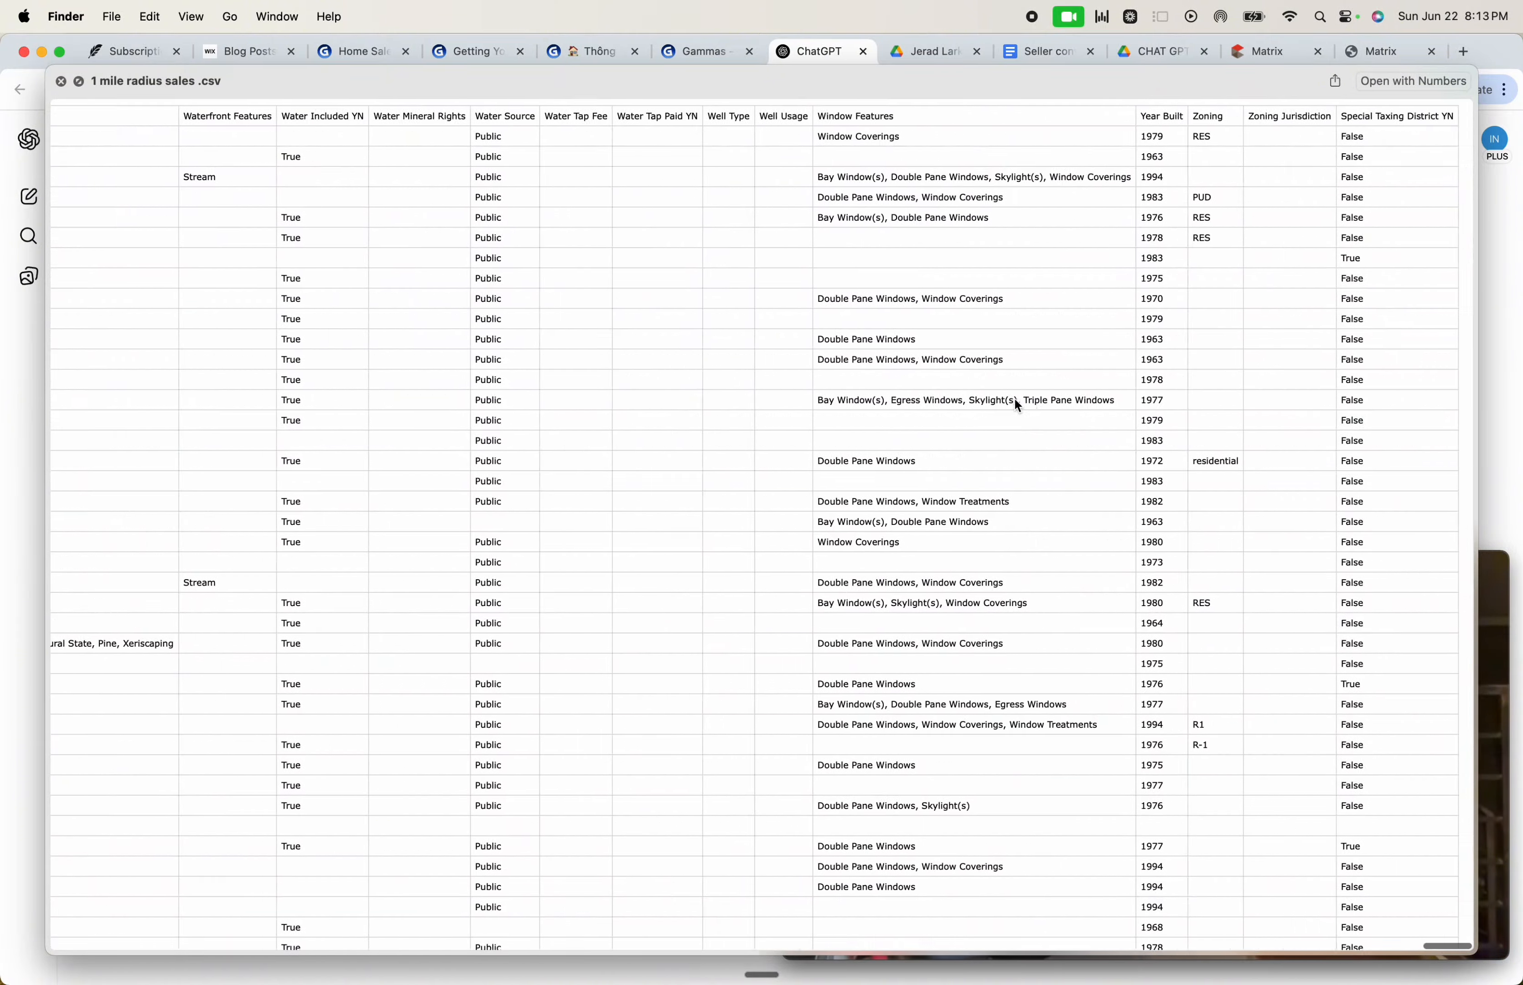
{"action": "scroll", "coordinate": [1017, 405], "scroll_direction": "left", "scroll_amount": 20}
{"action": "key", "text": "space"}
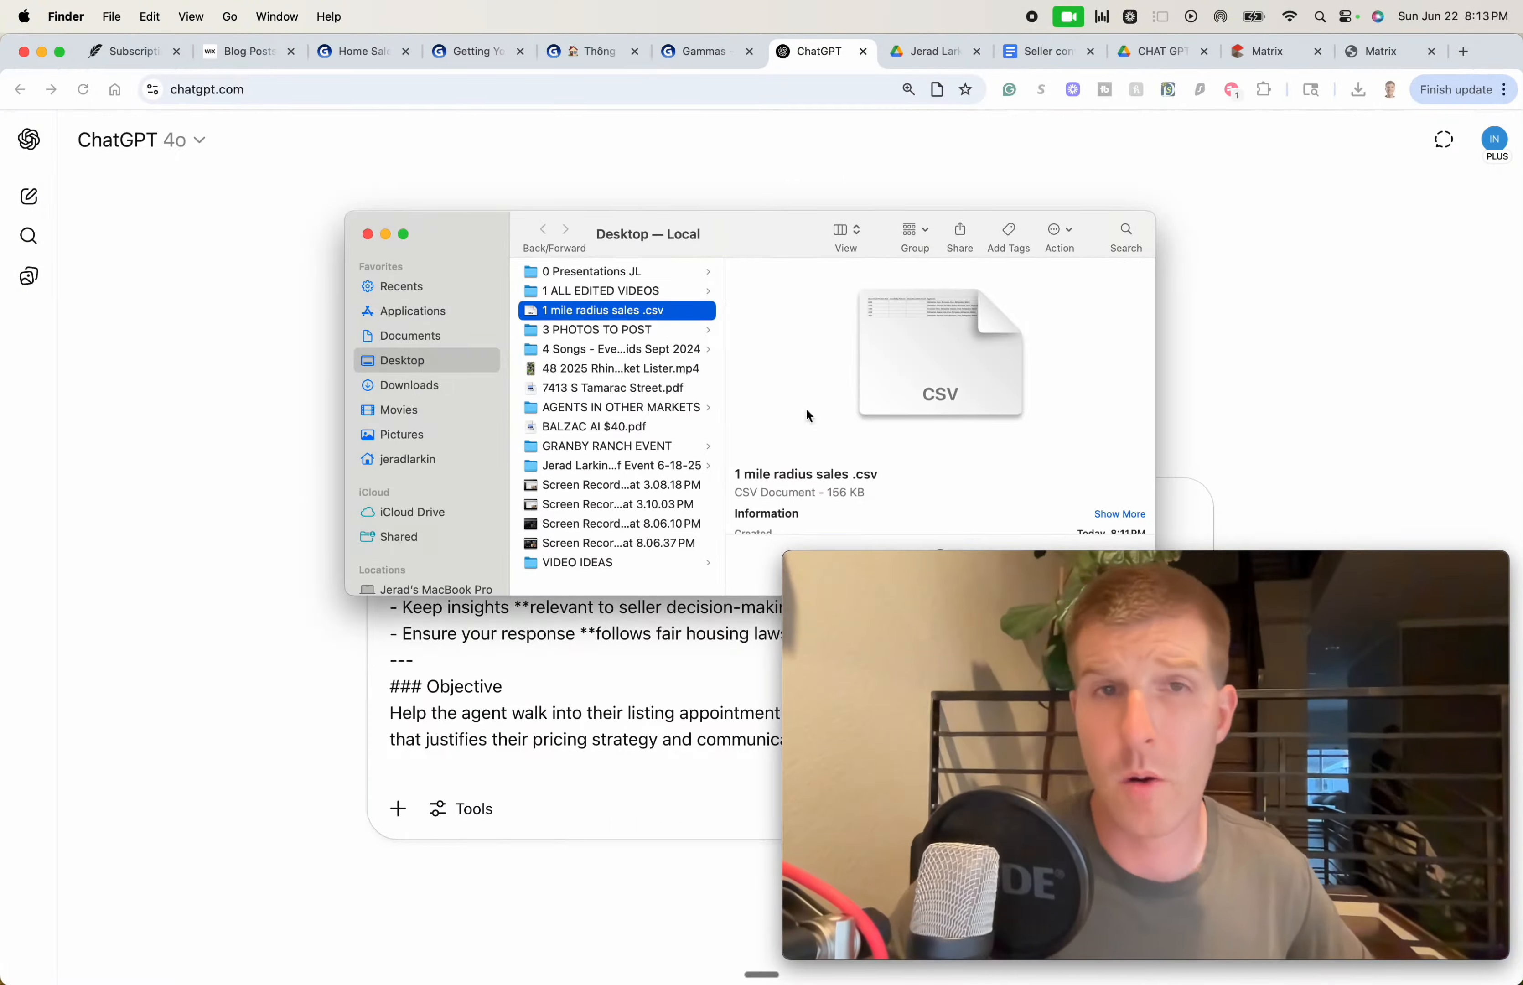
{"action": "left_click", "coordinate": [163, 346]}
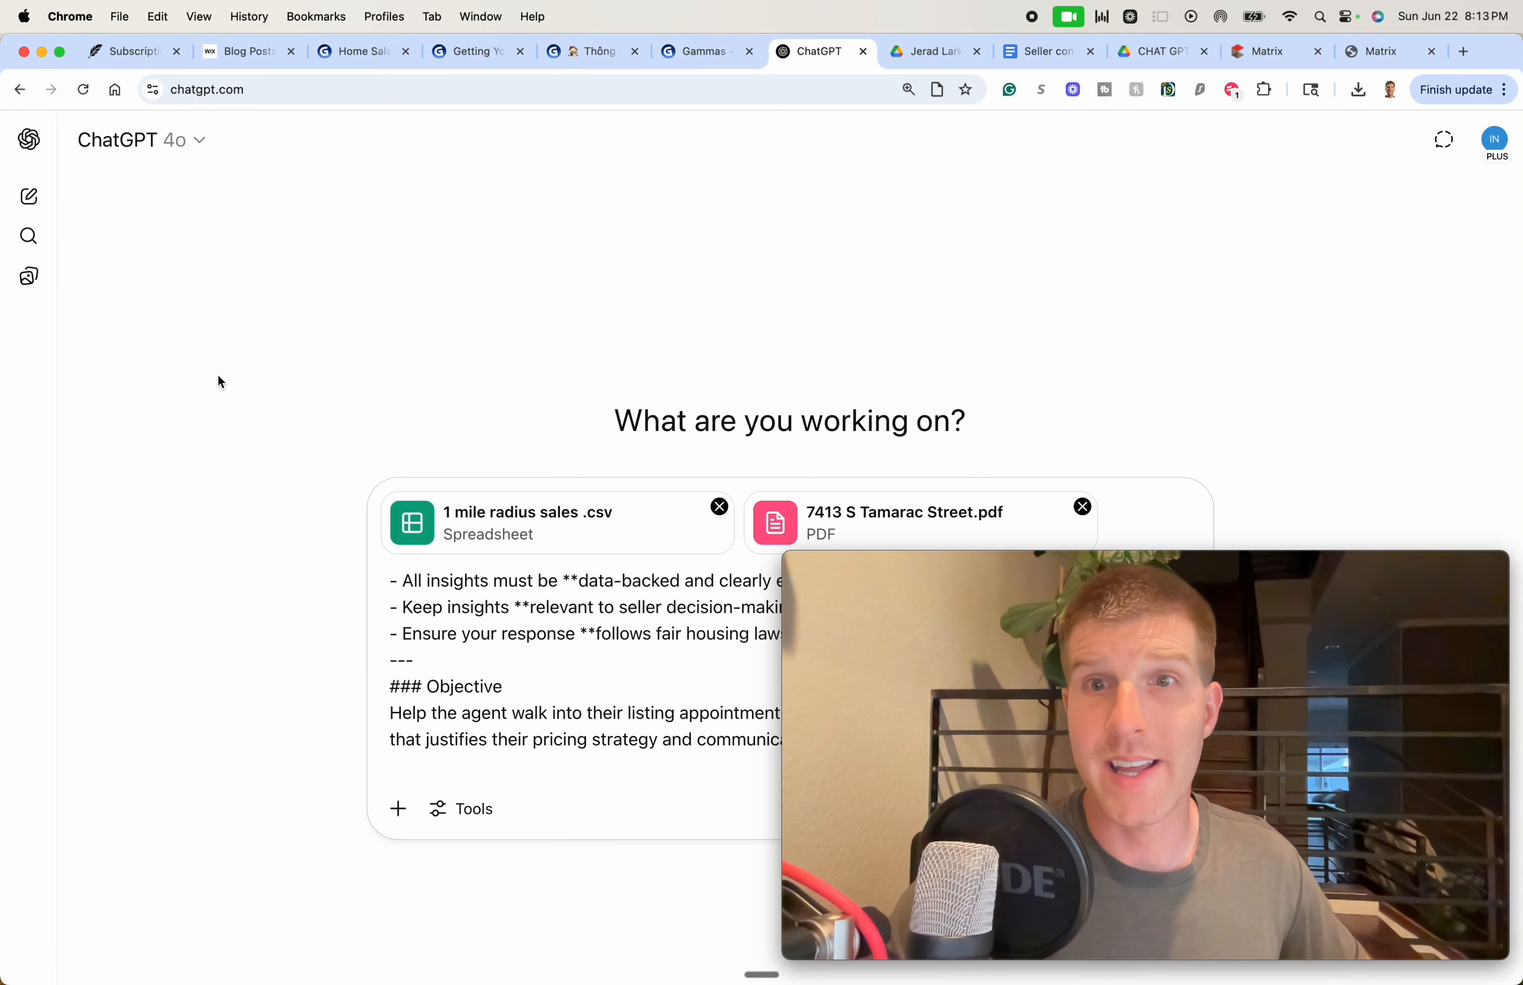
{"action": "left_click", "coordinate": [518, 669]}
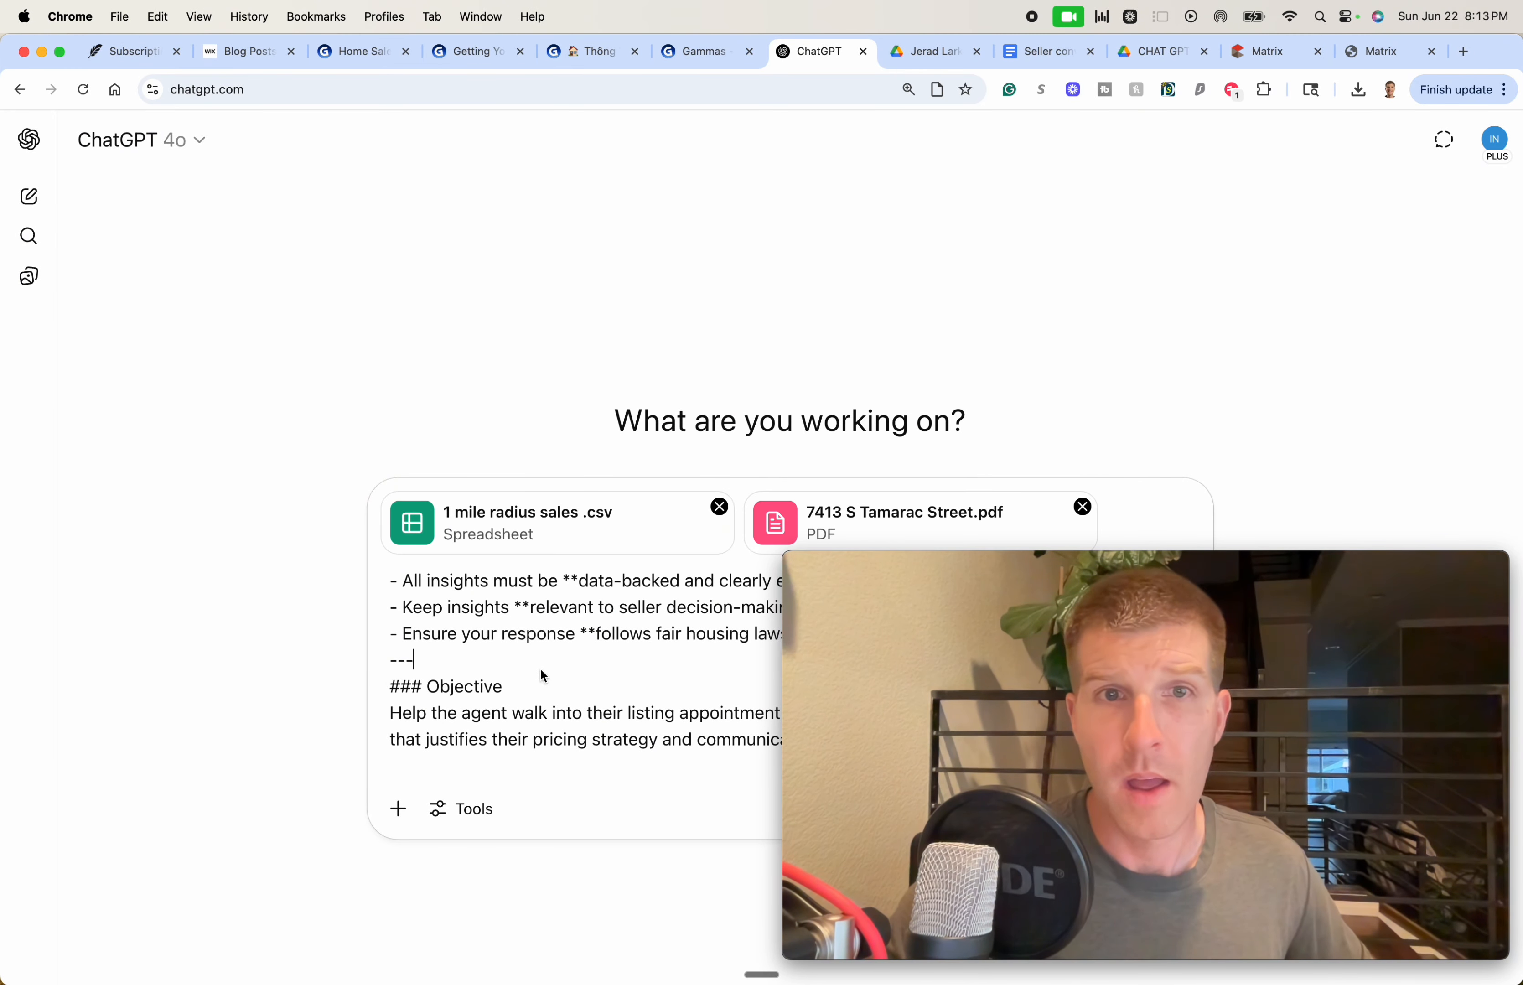
Read the seller conversation doc's CMA Objectives, highlighting the 1-mile radius or same neighborhood requirement
{"action": "left_click", "coordinate": [1052, 56]}
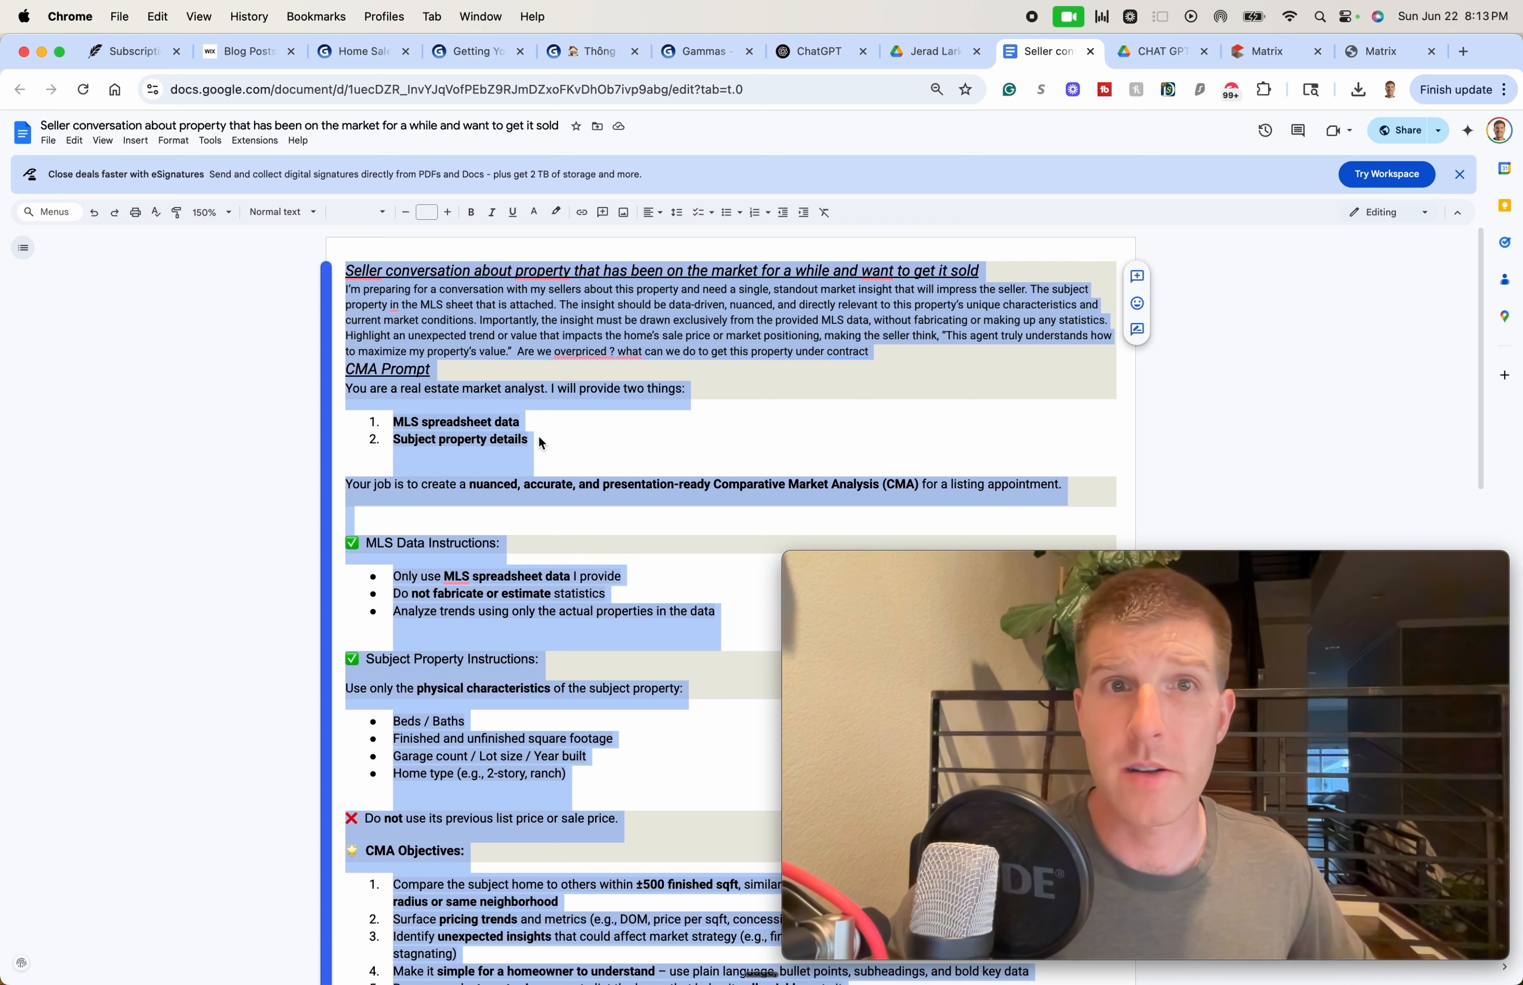
{"action": "left_click", "coordinate": [204, 446]}
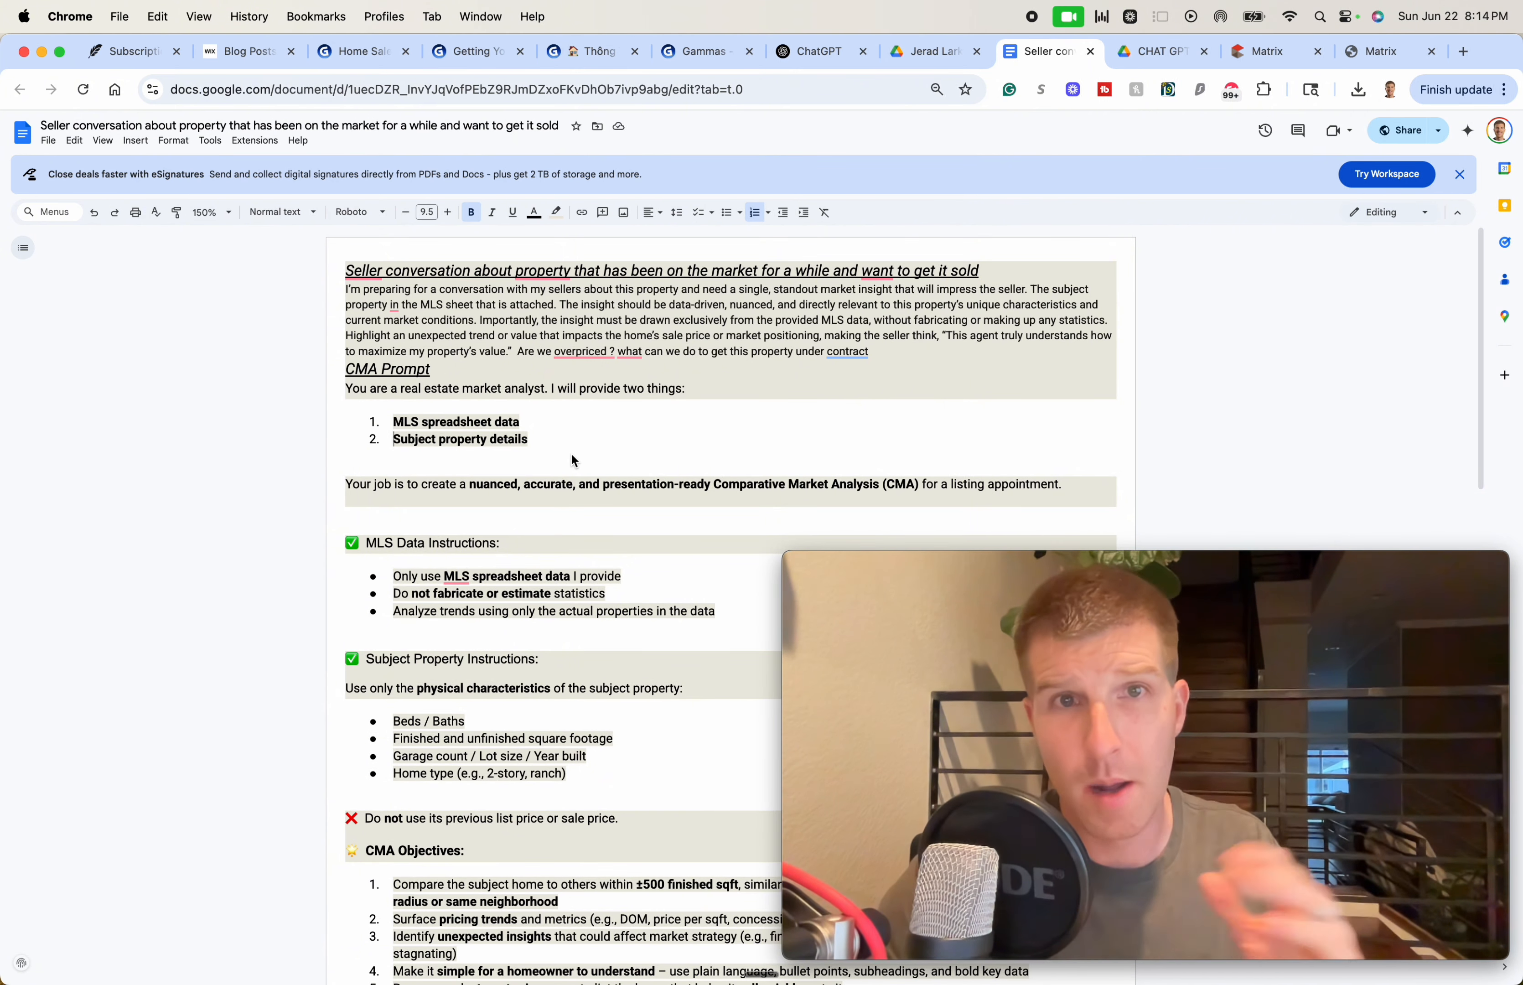
{"action": "scroll", "coordinate": [573, 453], "scroll_direction": "down", "scroll_amount": 8}
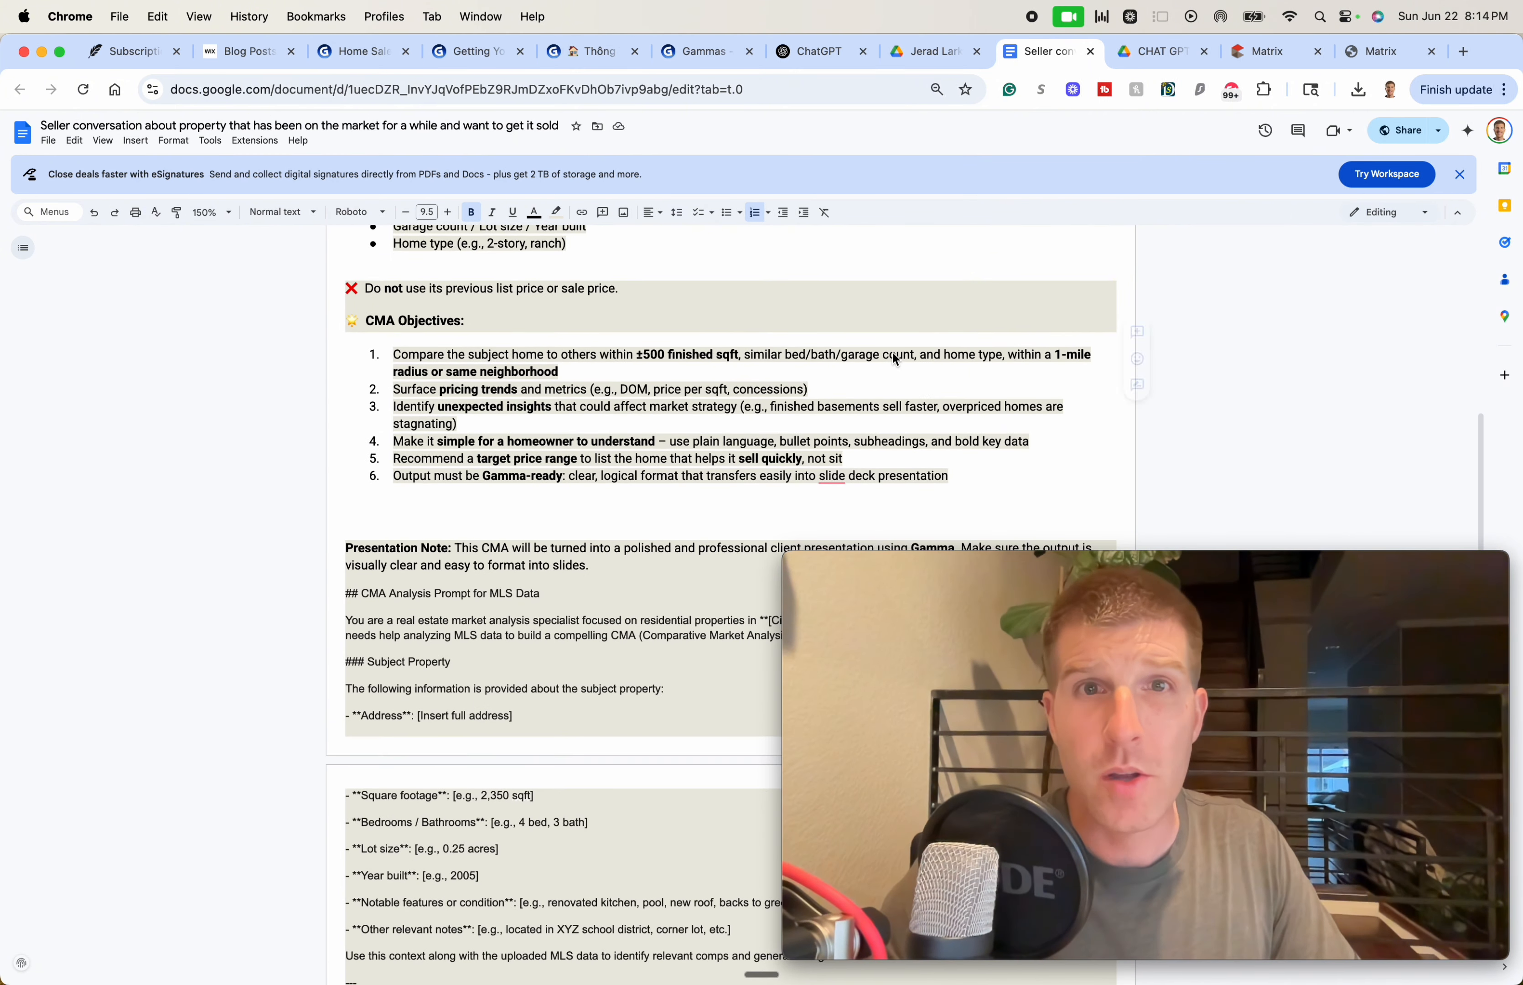
{"action": "left_click_drag", "start_coordinate": [970, 355], "coordinate": [1077, 378]}
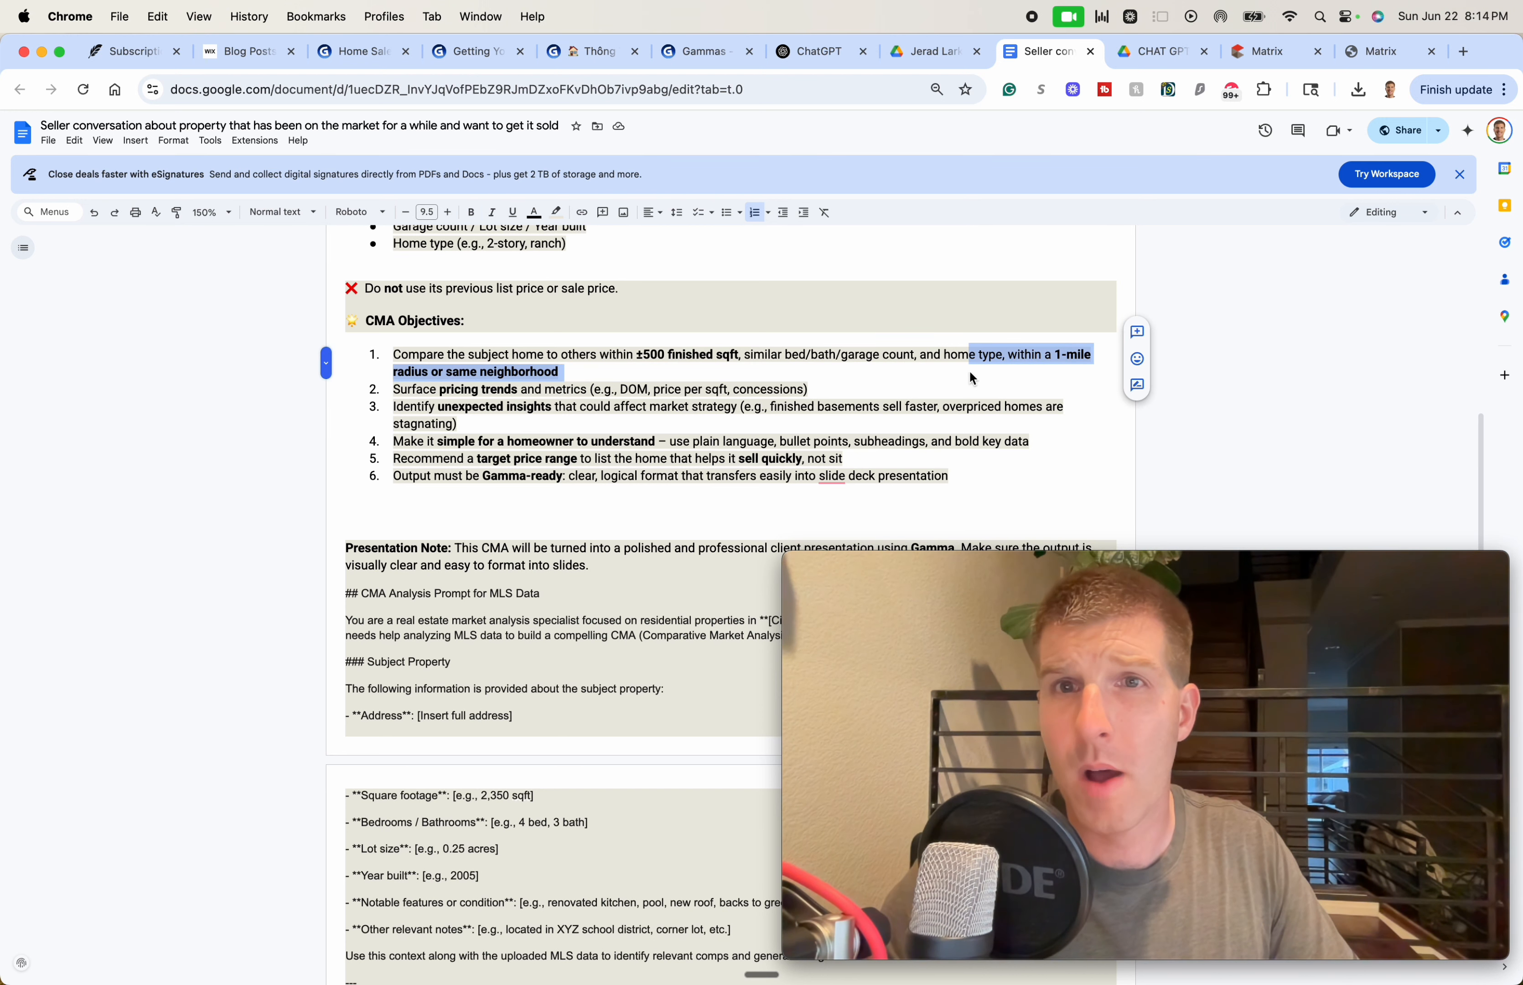
{"action": "left_click", "coordinate": [754, 376]}
{"action": "left_click_drag", "start_coordinate": [955, 357], "coordinate": [969, 381]}
{"action": "left_click", "coordinate": [969, 381]}
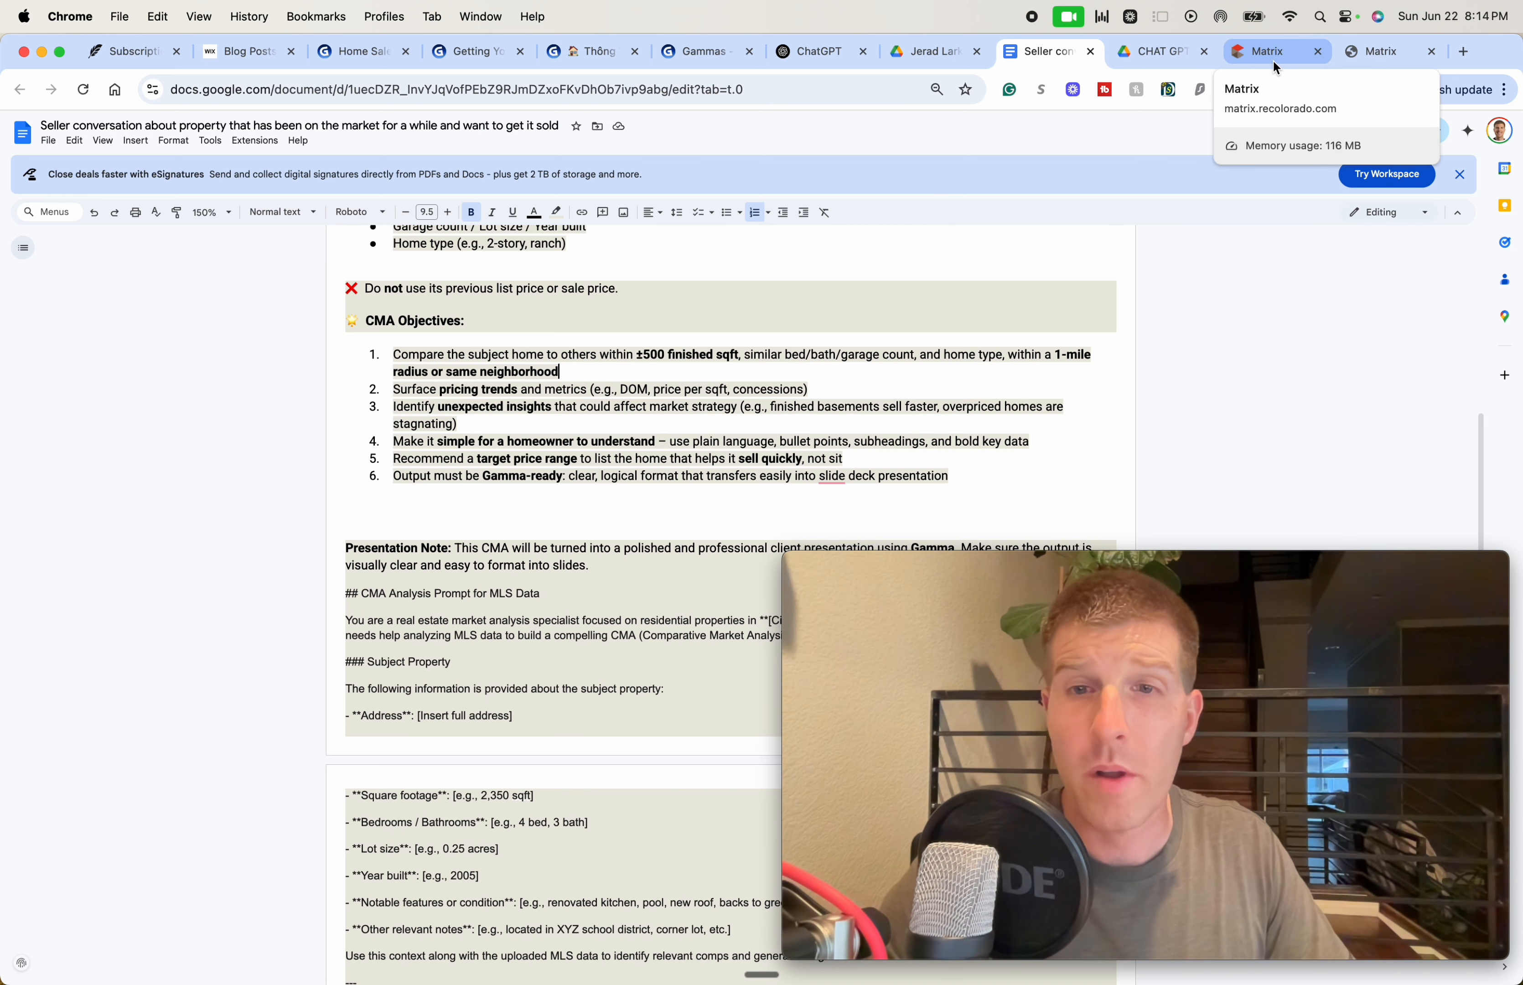
Glance at the Google Drive files and the saved ChatGPT prompts document
{"action": "left_click", "coordinate": [934, 53]}
{"action": "left_click", "coordinate": [1060, 51]}
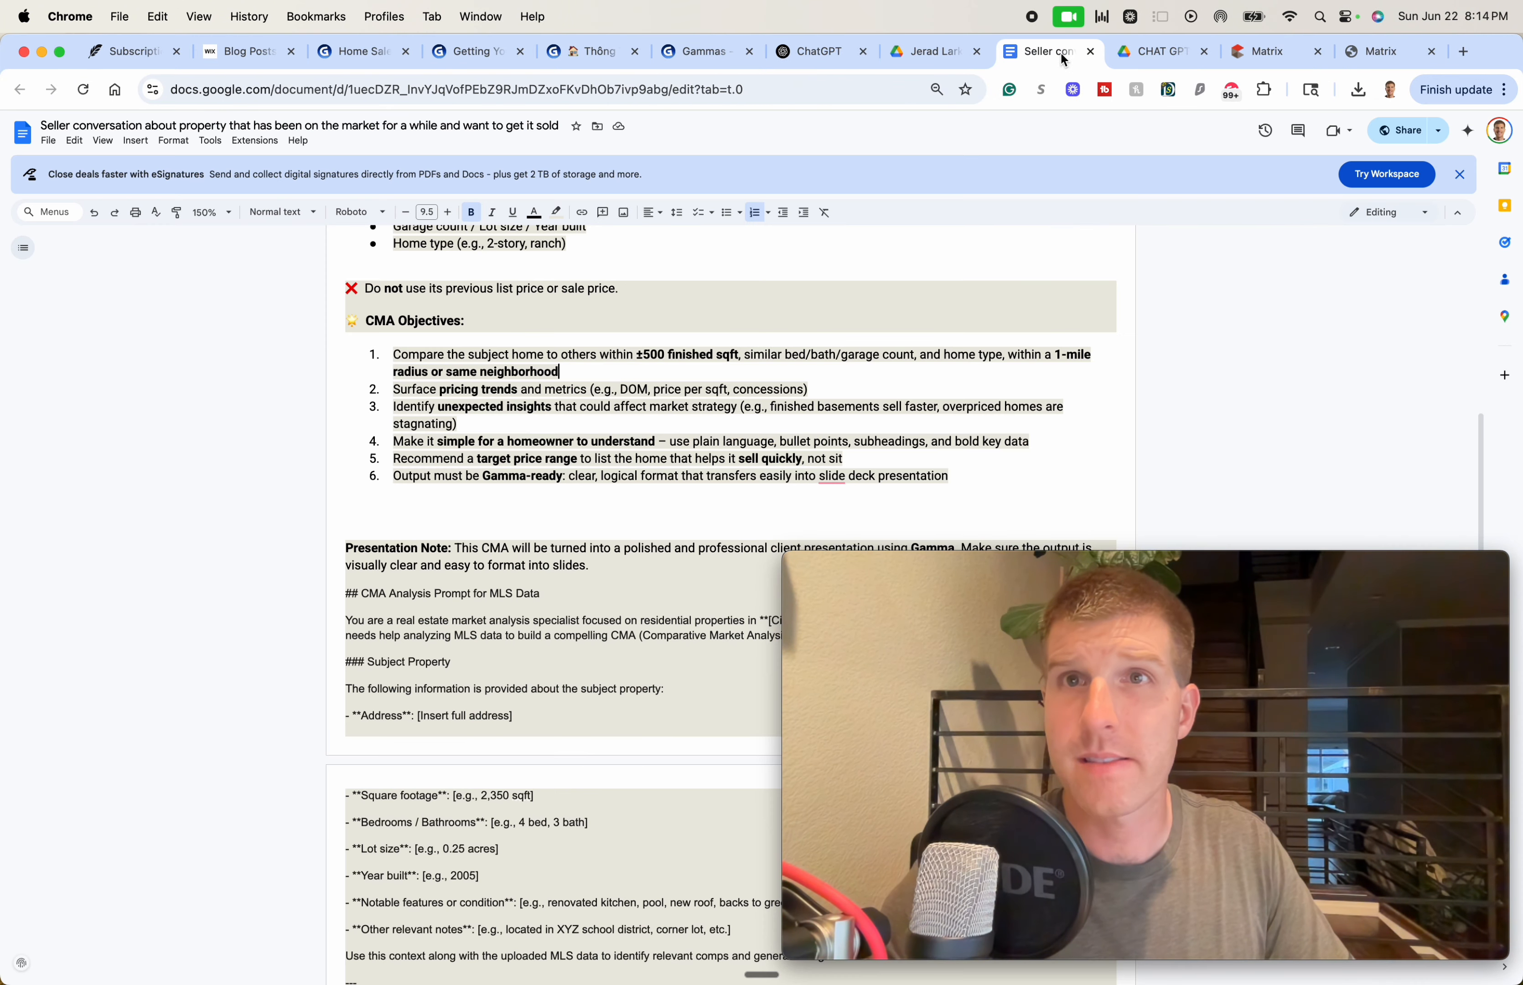
{"action": "left_click", "coordinate": [1152, 54]}
Append a reminder that the attached homes sold within a 1-mile radius, then send the prompt
{"action": "left_click", "coordinate": [819, 51]}
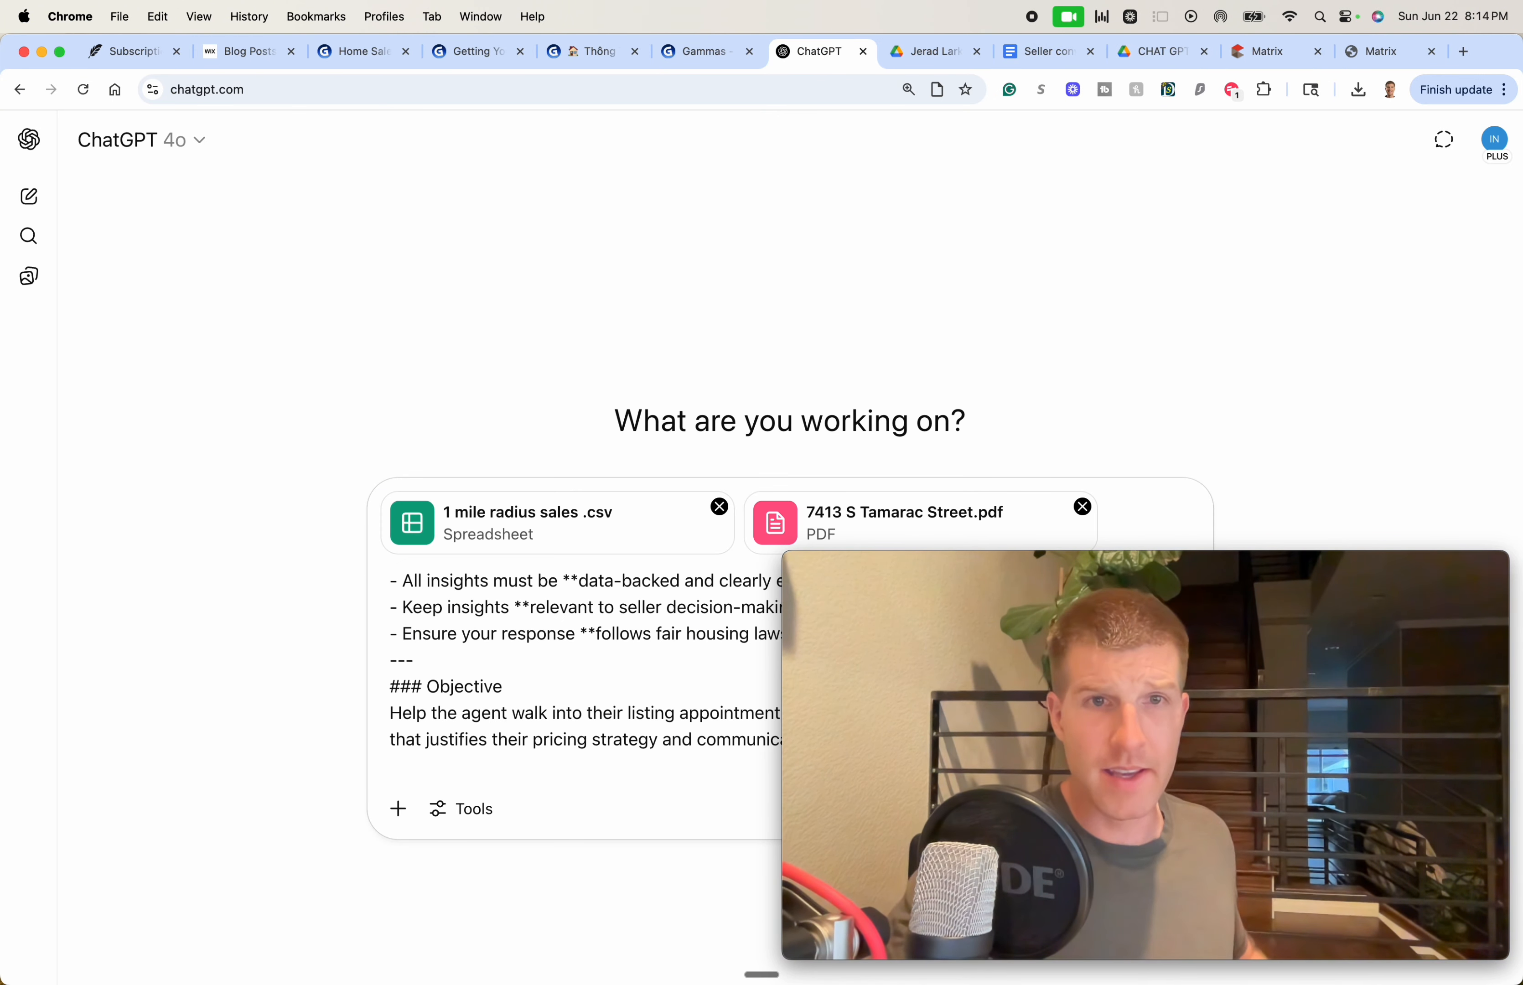
{"action": "key", "text": "shift+Return"}
{"action": "type", "text": "Remind"}
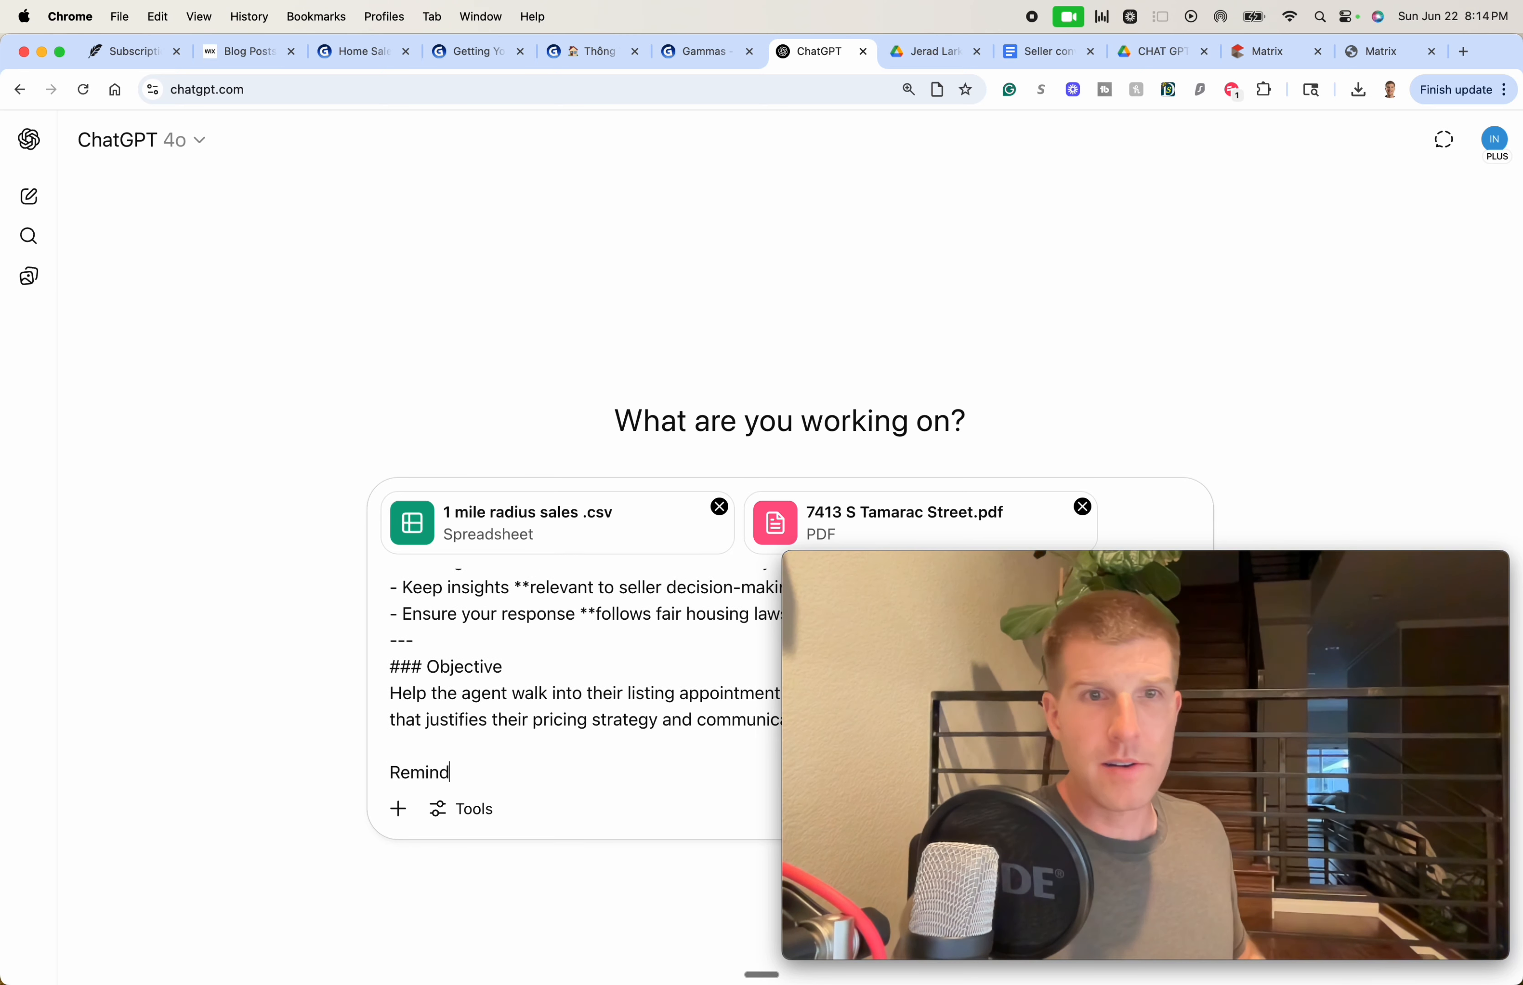
{"action": "type", "text": "er that the"}
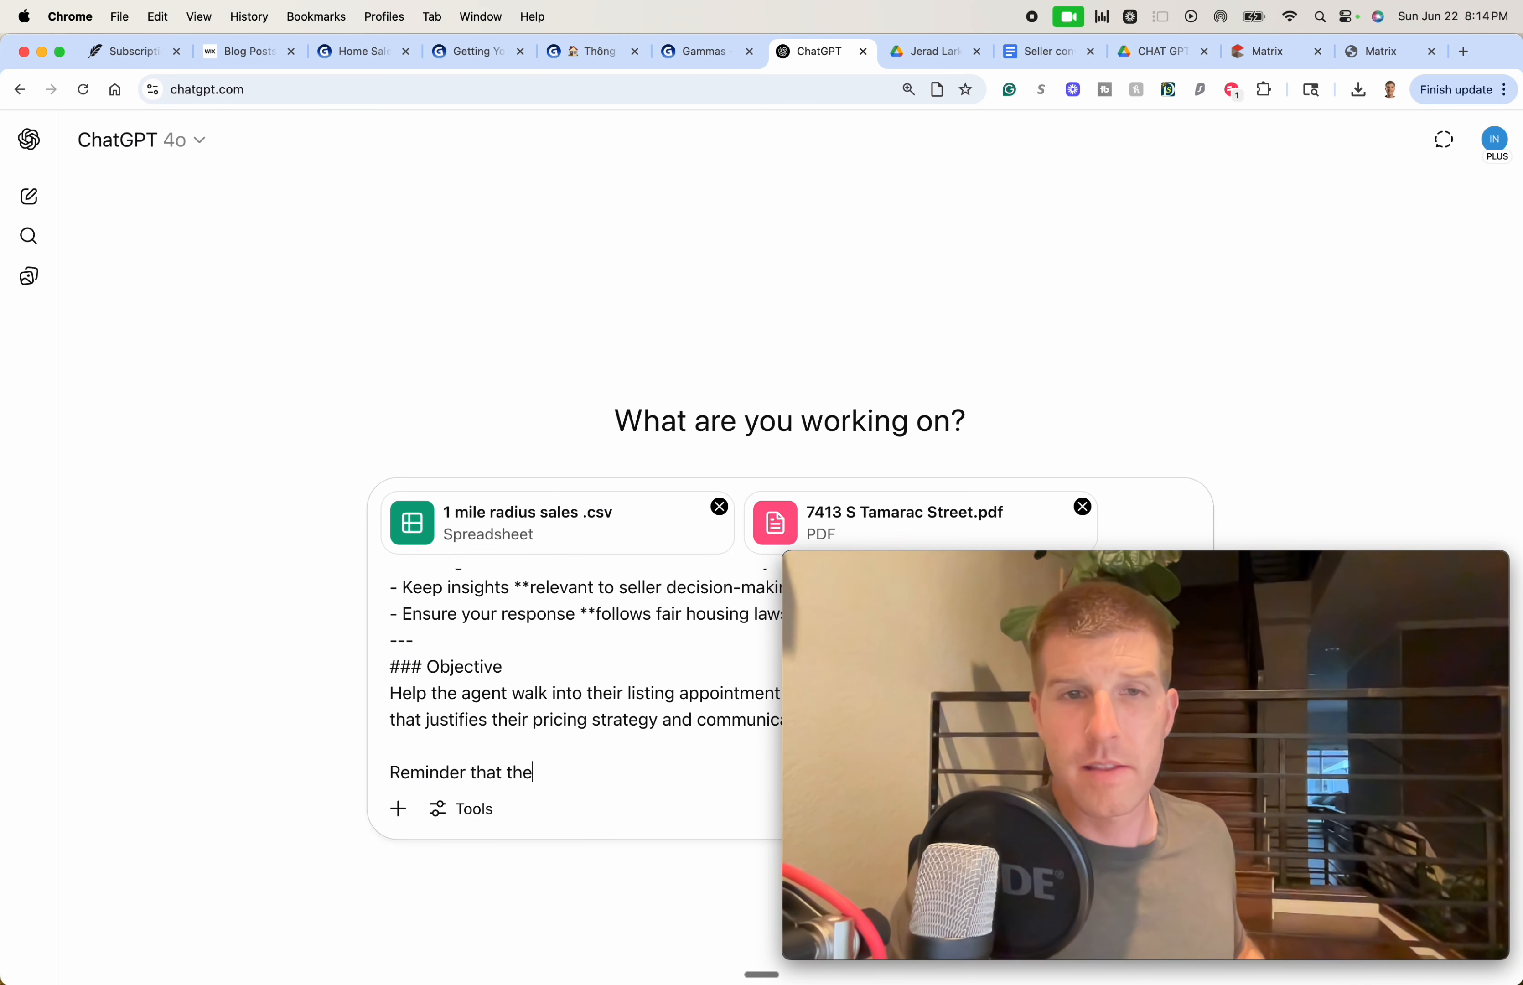
{"action": "type", "text": "se are a"}
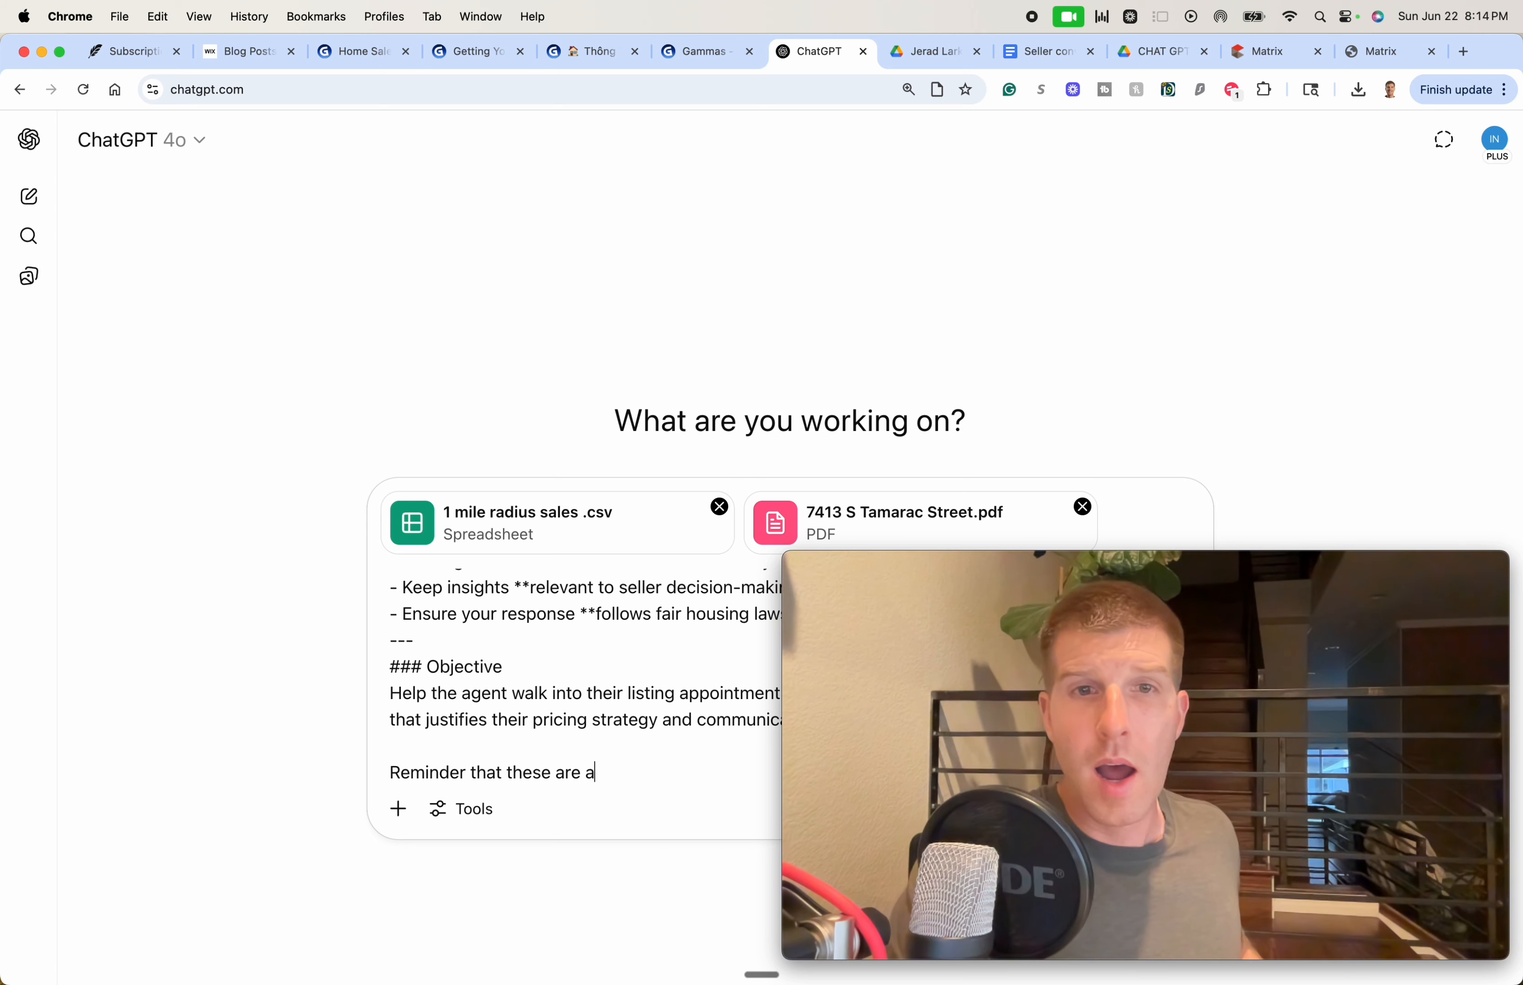
{"action": "type", "text": "ttached list of"}
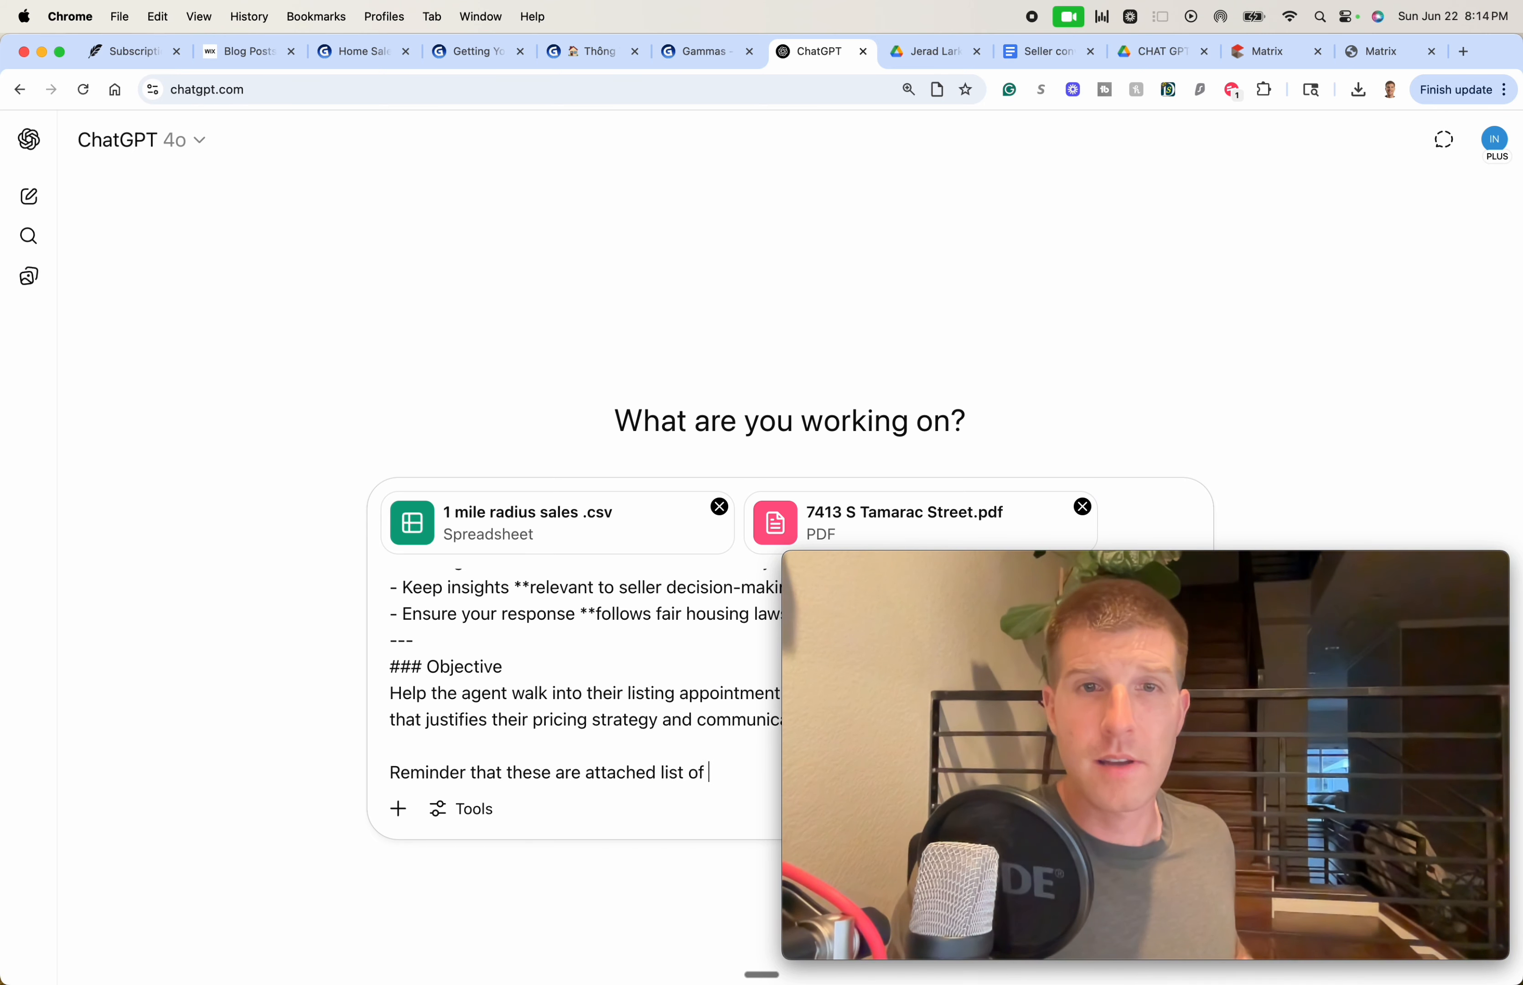
{"action": "type", "text": " homes th"}
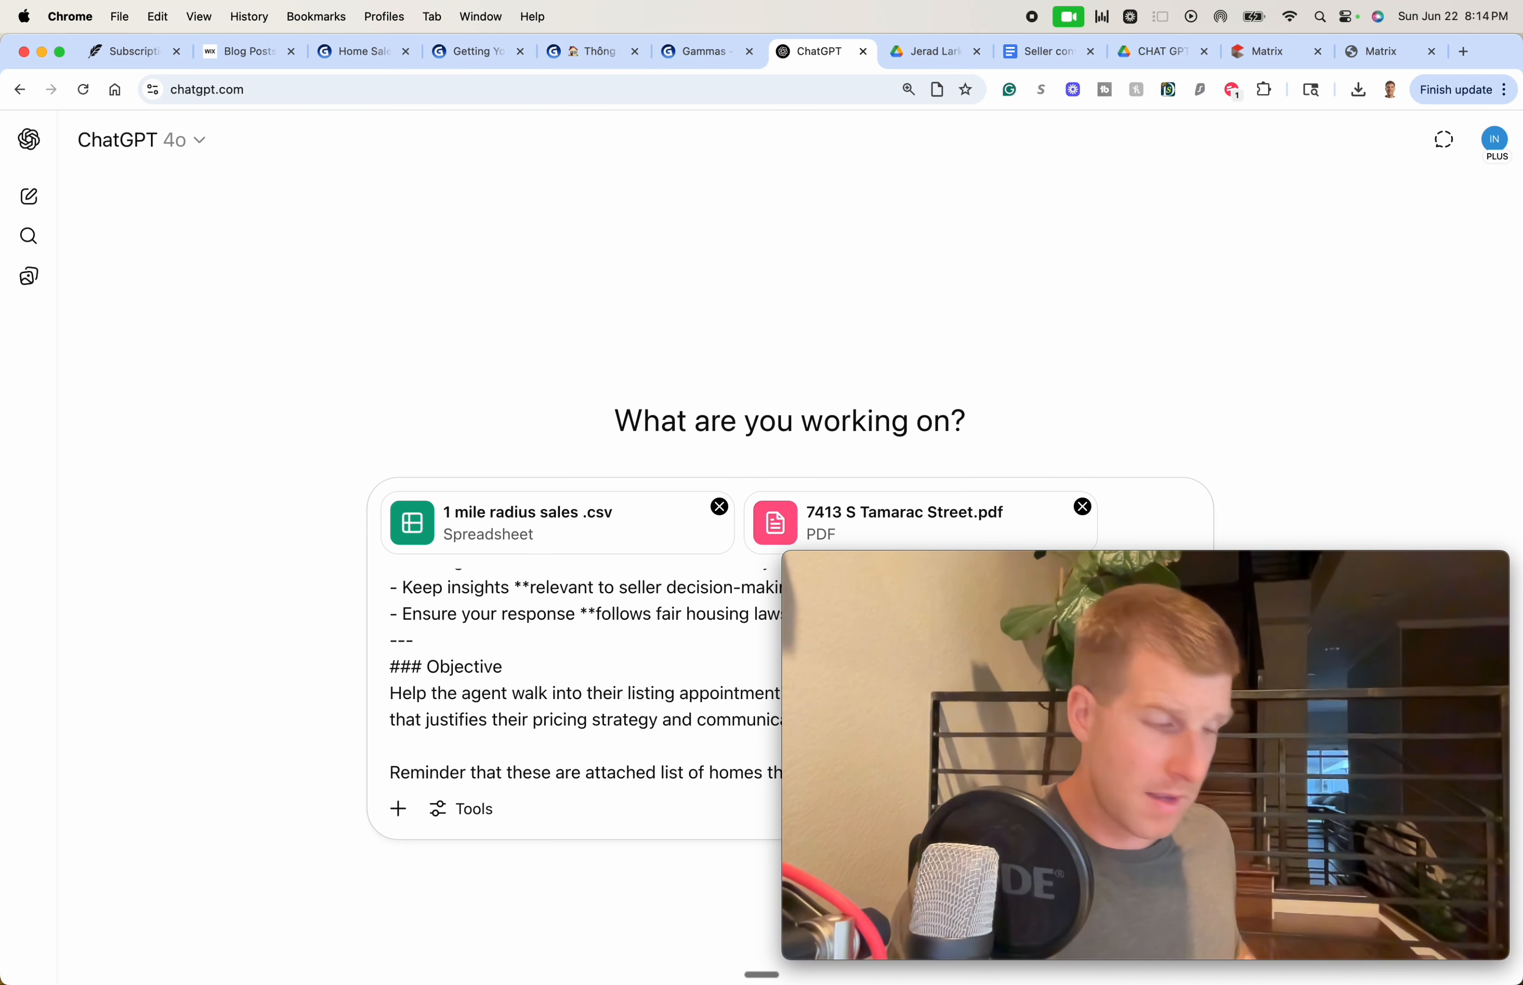
{"action": "type", "text": "at have"}
{"action": "left_click_drag", "start_coordinate": [897, 624], "coordinate": [980, 116]}
{"action": "left_click", "coordinate": [874, 691]}
{"action": "type", "text": "so"}
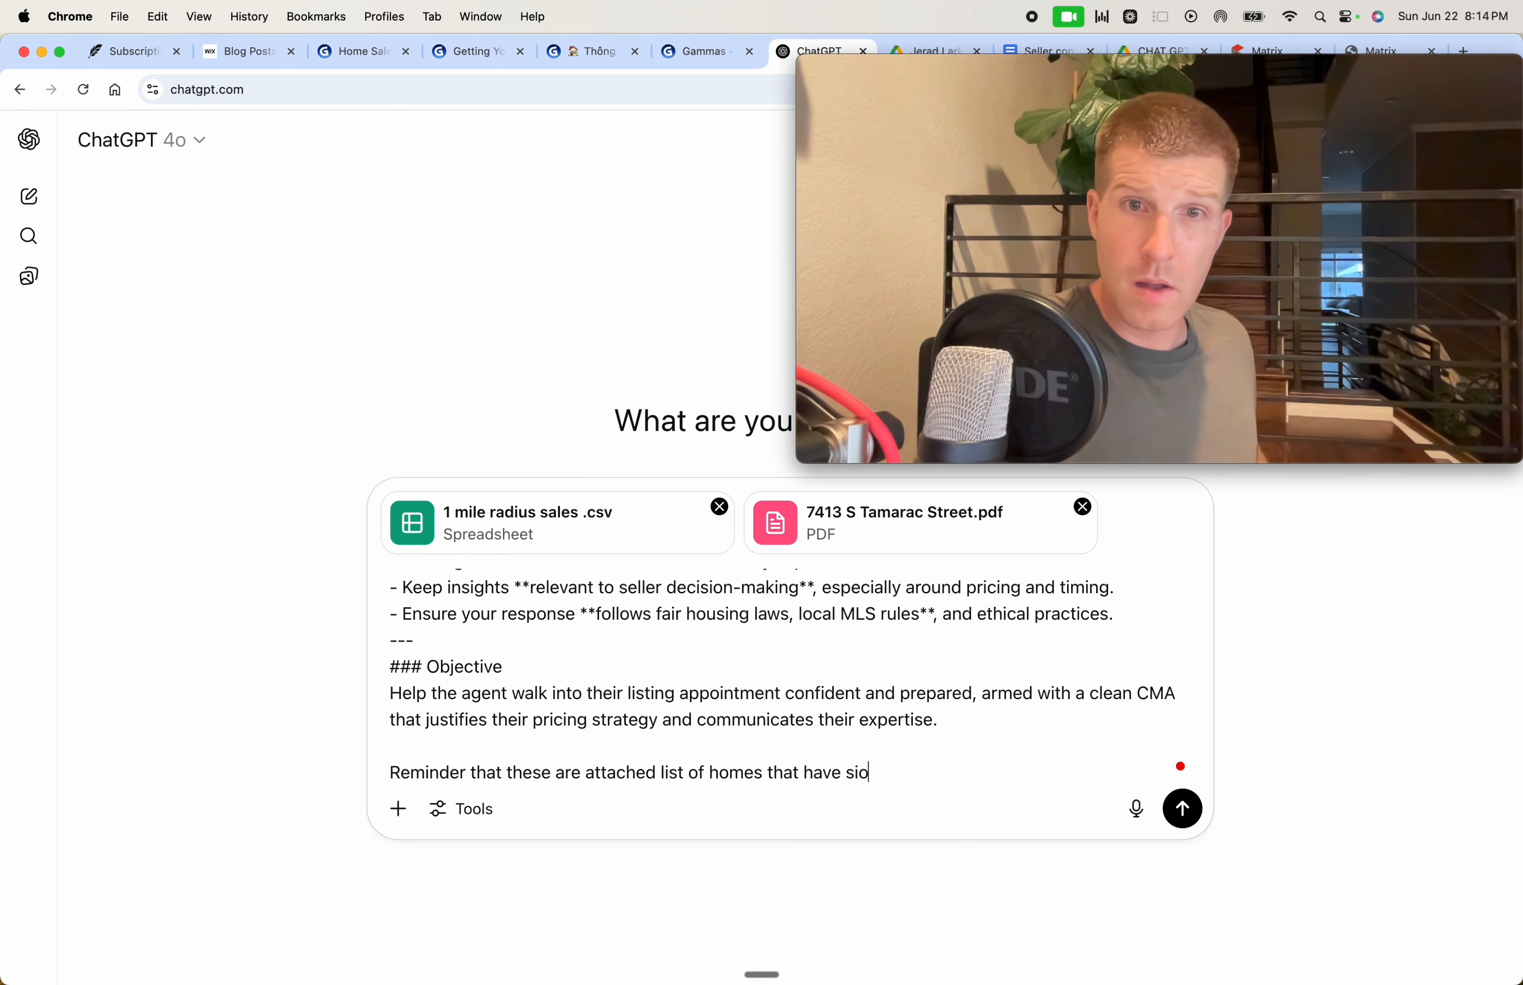
{"action": "type", "text": "ld within a 1 m"}
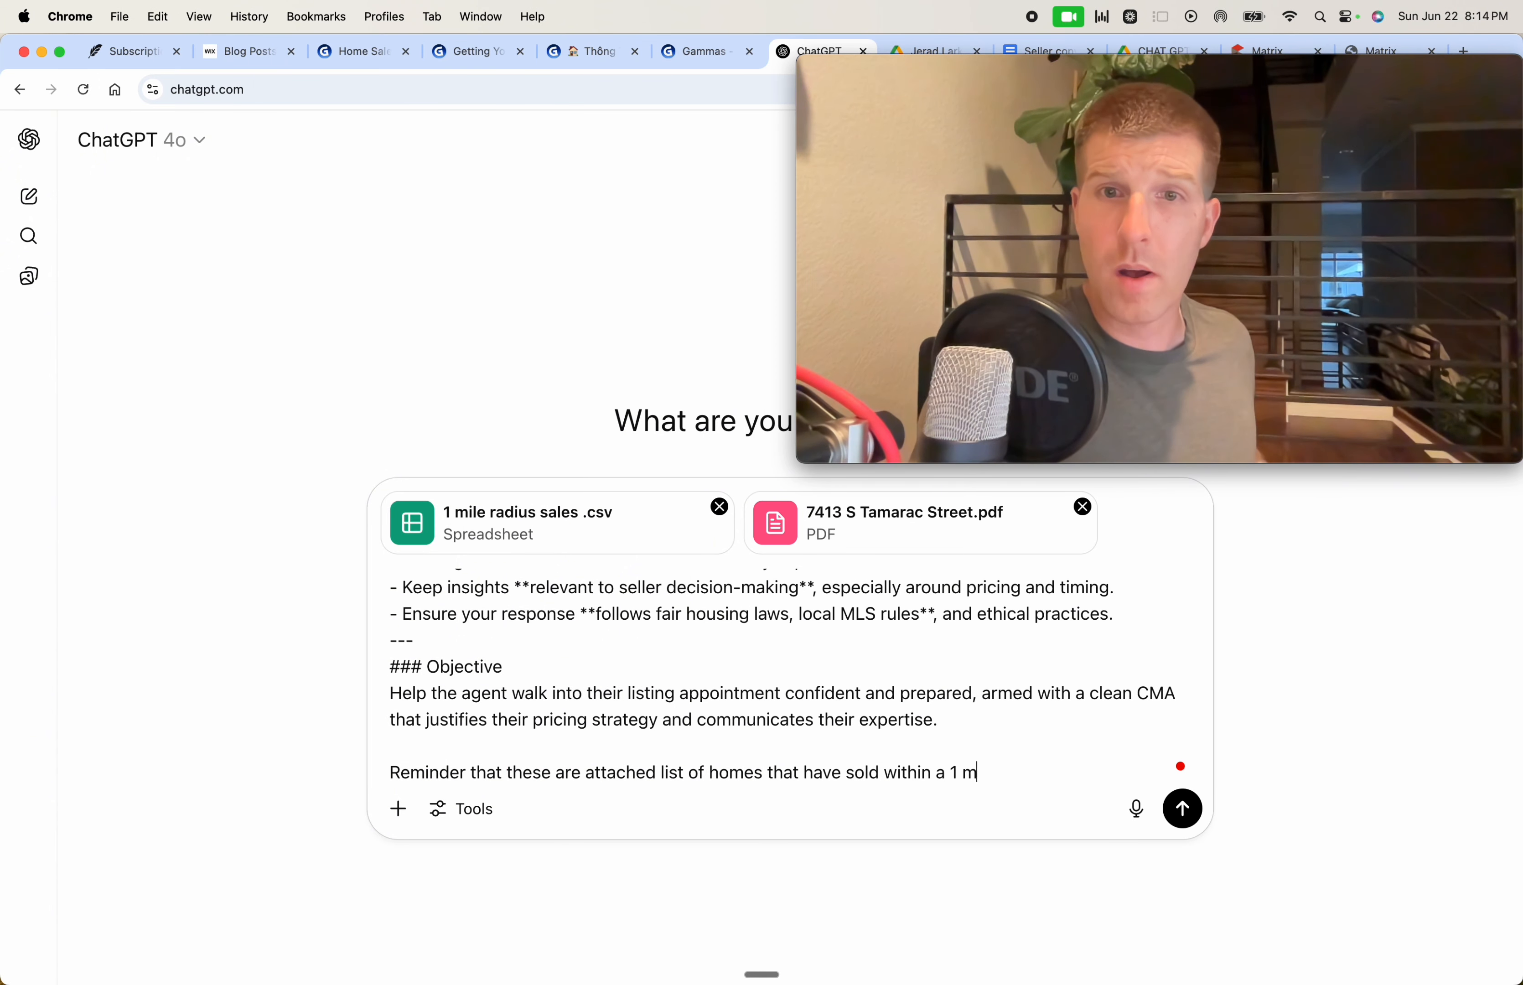
{"action": "type", "text": "ile radius within the"}
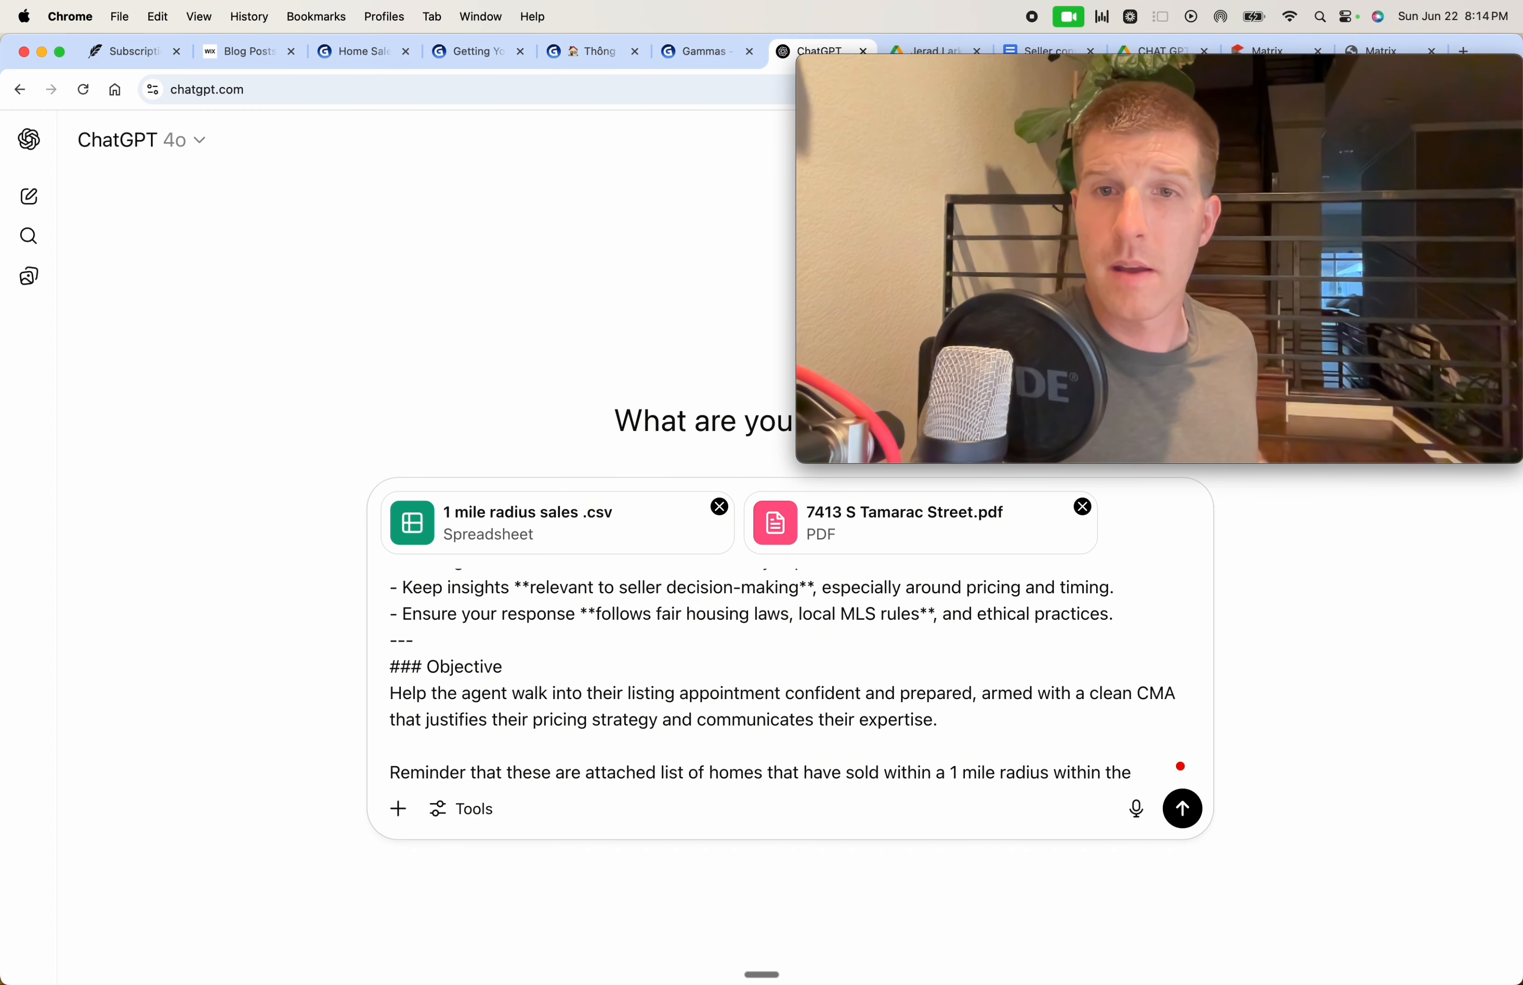
{"action": "key", "text": "fn"}
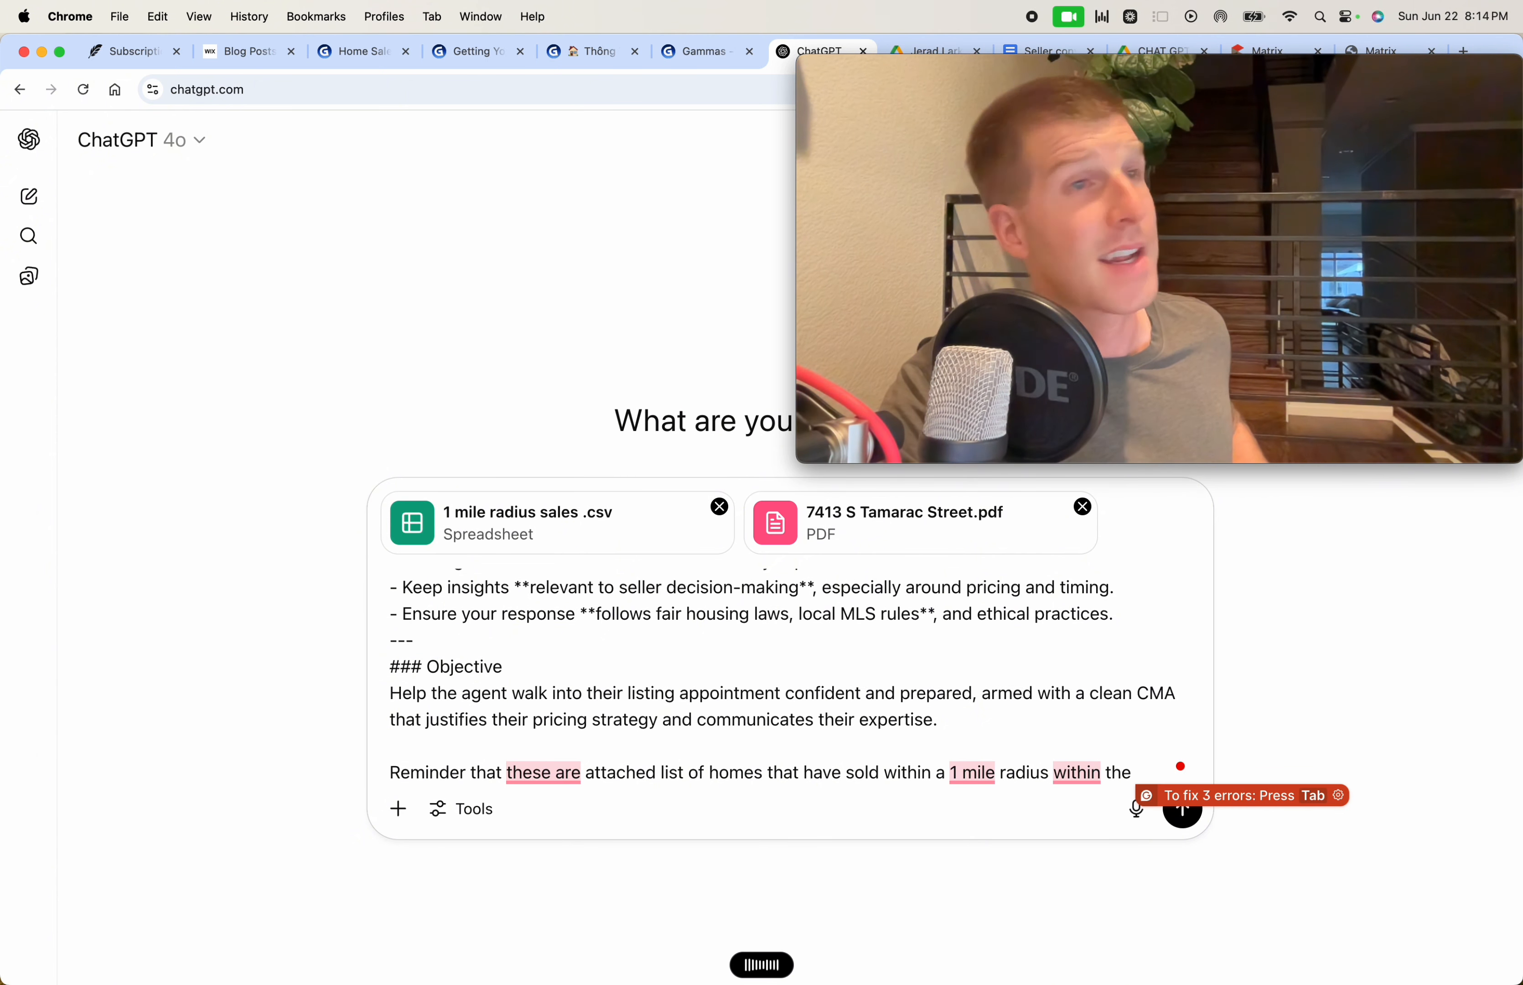
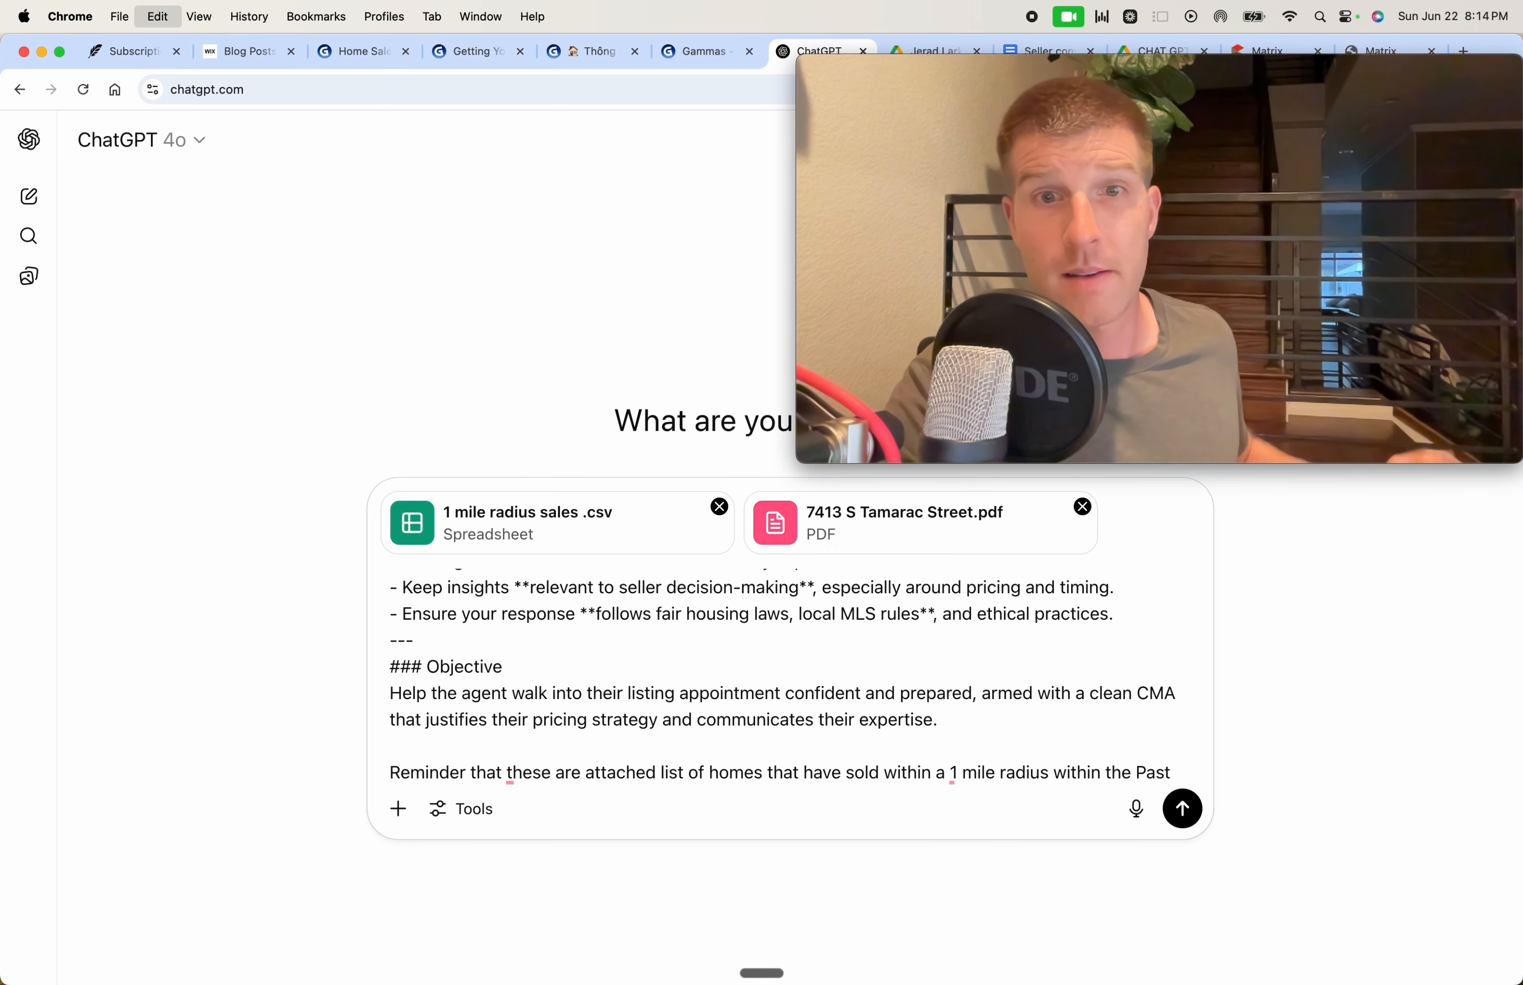
{"action": "key", "text": "Return"}
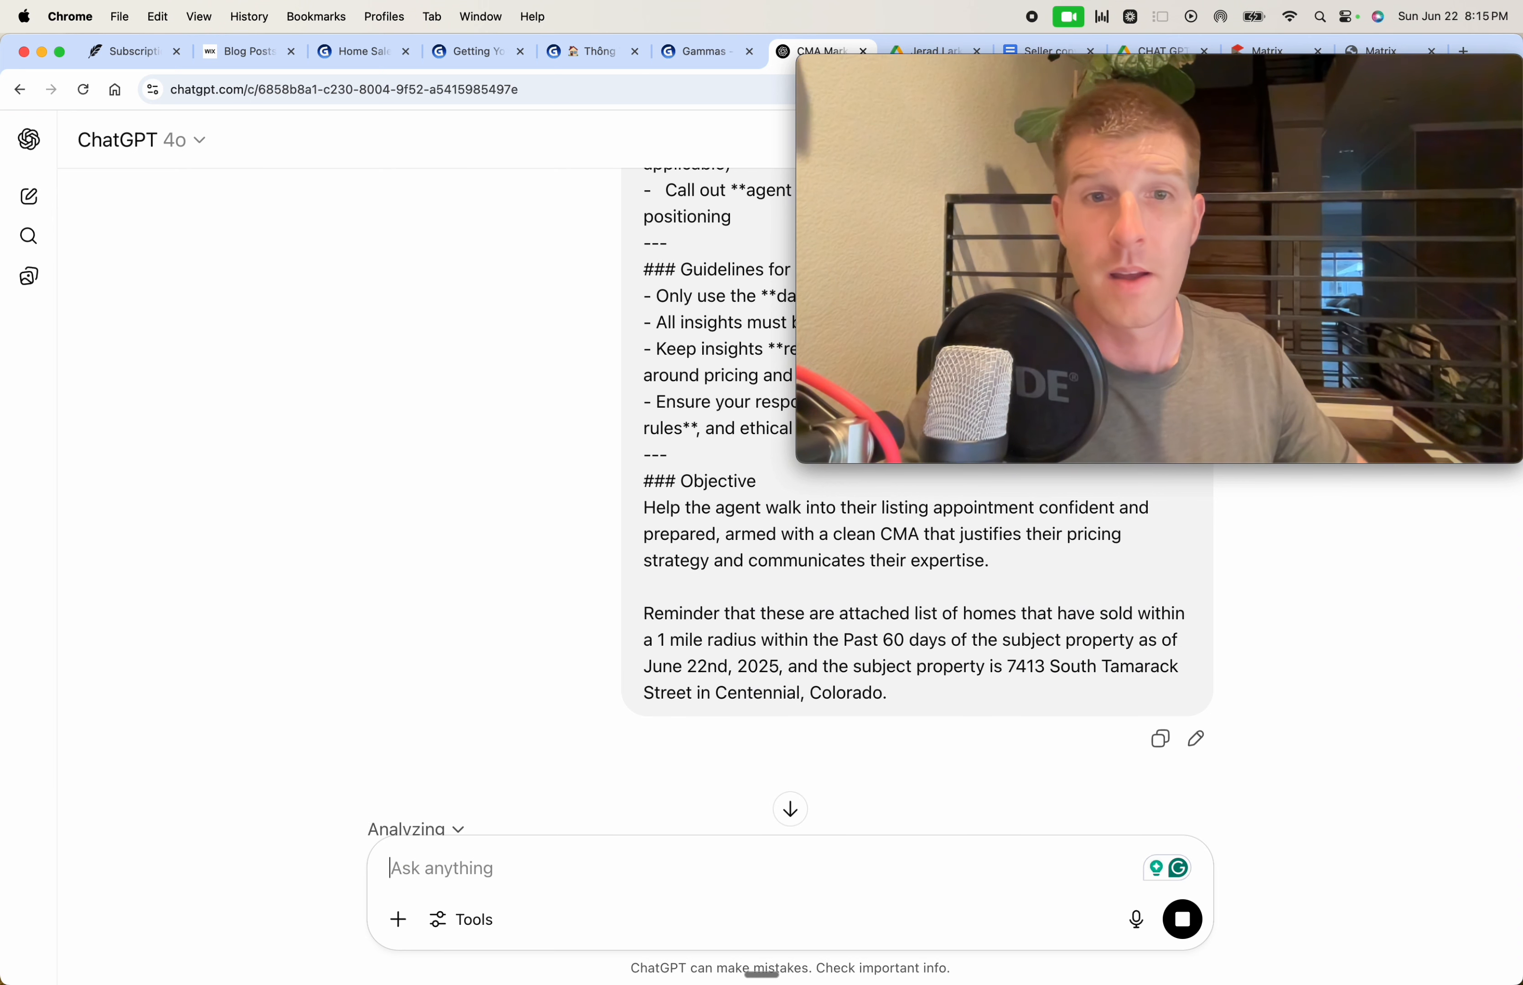
Scroll through ChatGPT's response while it analyzes the attached comps
{"action": "scroll", "coordinate": [756, 645], "scroll_direction": "down", "scroll_amount": 2}
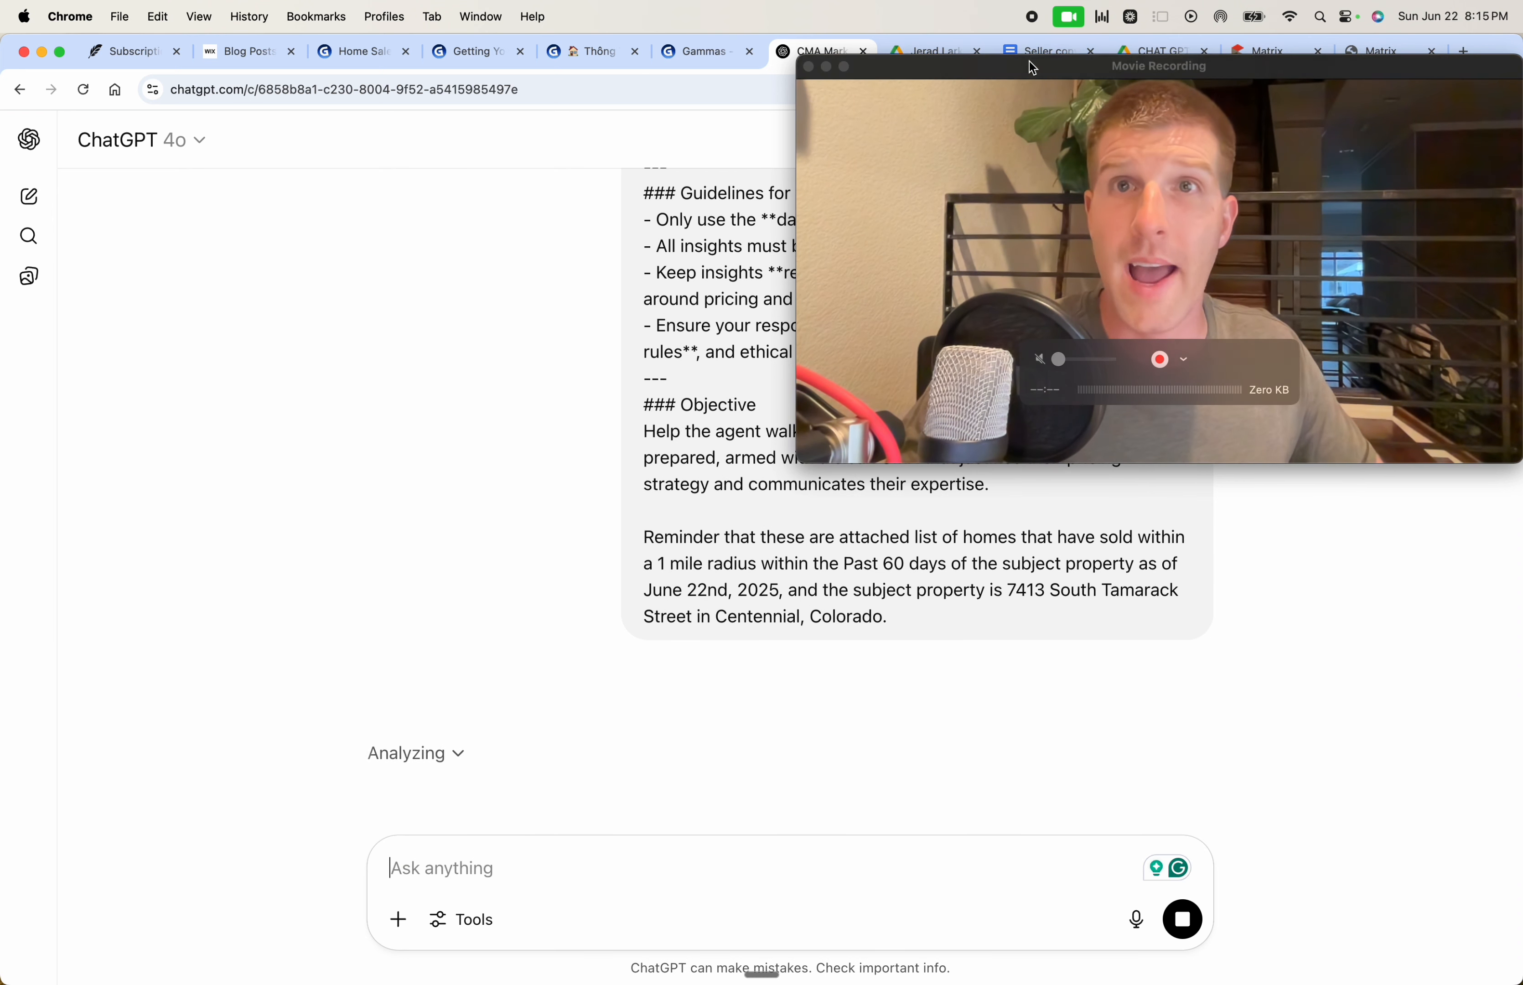
{"action": "left_click_drag", "start_coordinate": [1020, 71], "coordinate": [961, 323]}
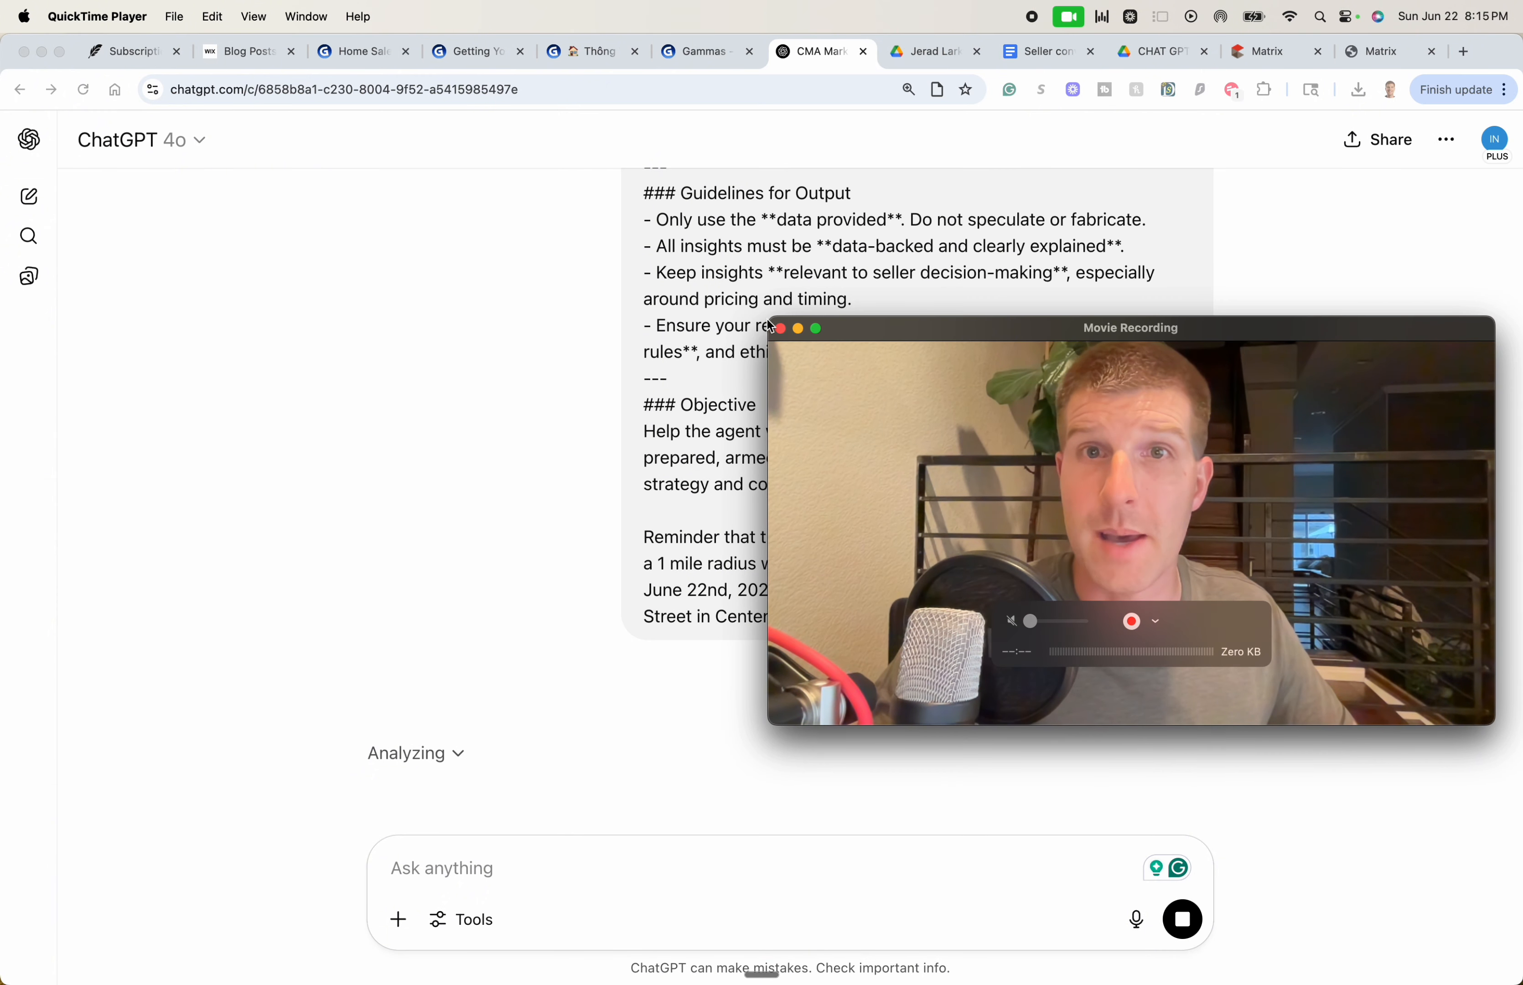
{"action": "left_click_drag", "start_coordinate": [773, 316], "coordinate": [1087, 495]}
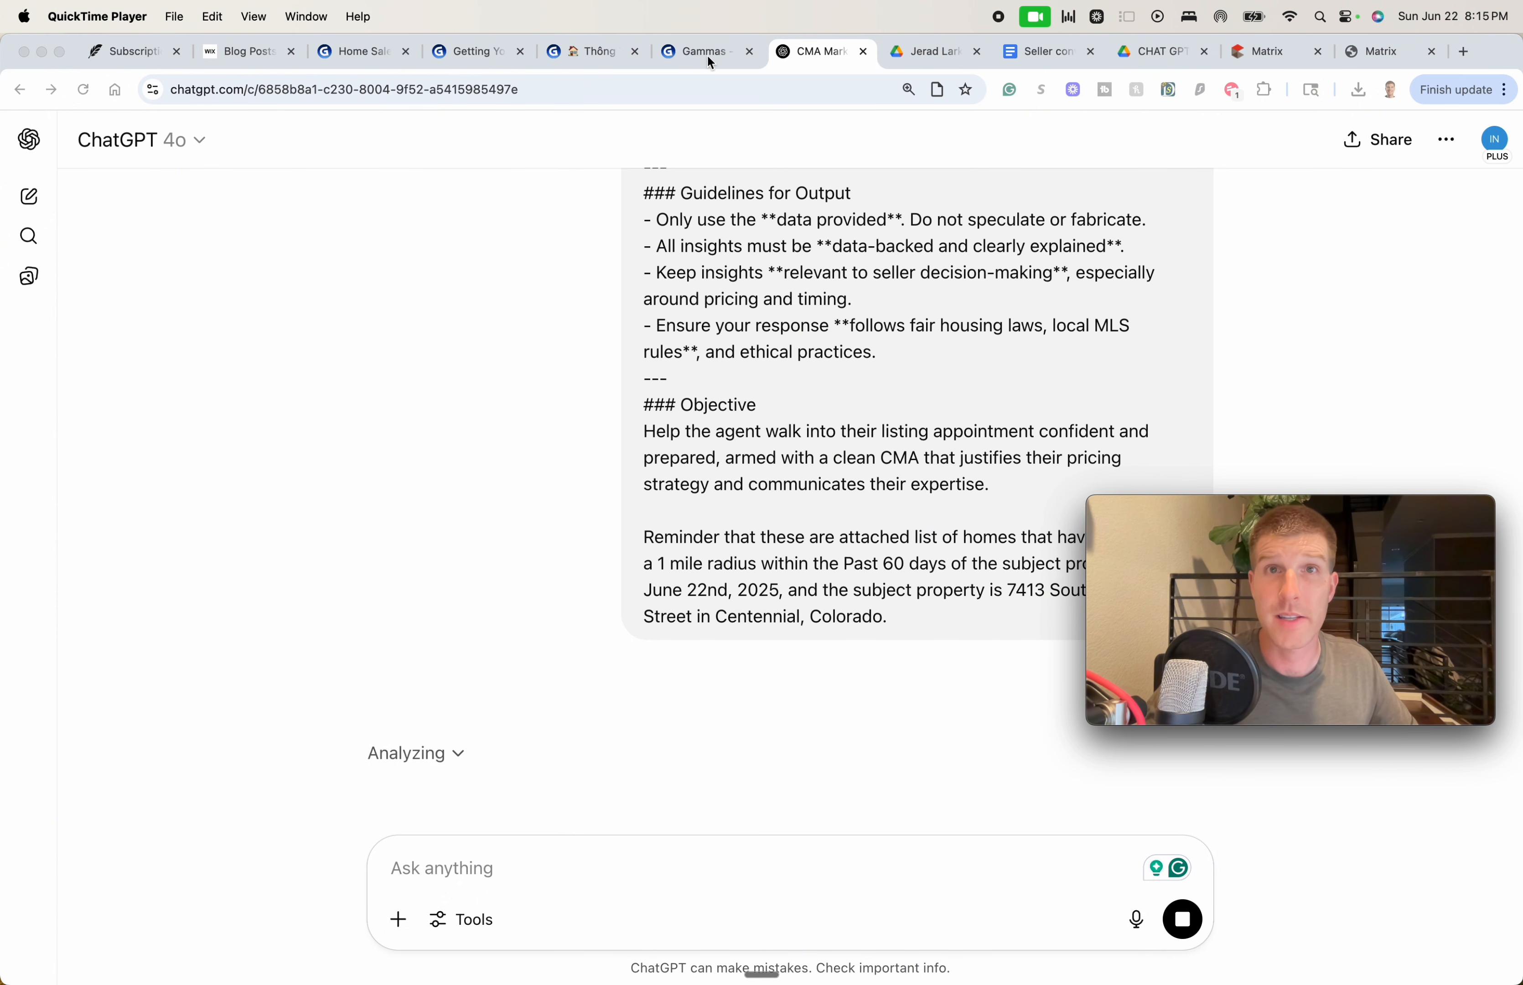
Look over the Home Sale Price Optimization Strategy and Thông Tin Căn Nhà Đang Rao Bán gammas
{"action": "left_click", "coordinate": [355, 51]}
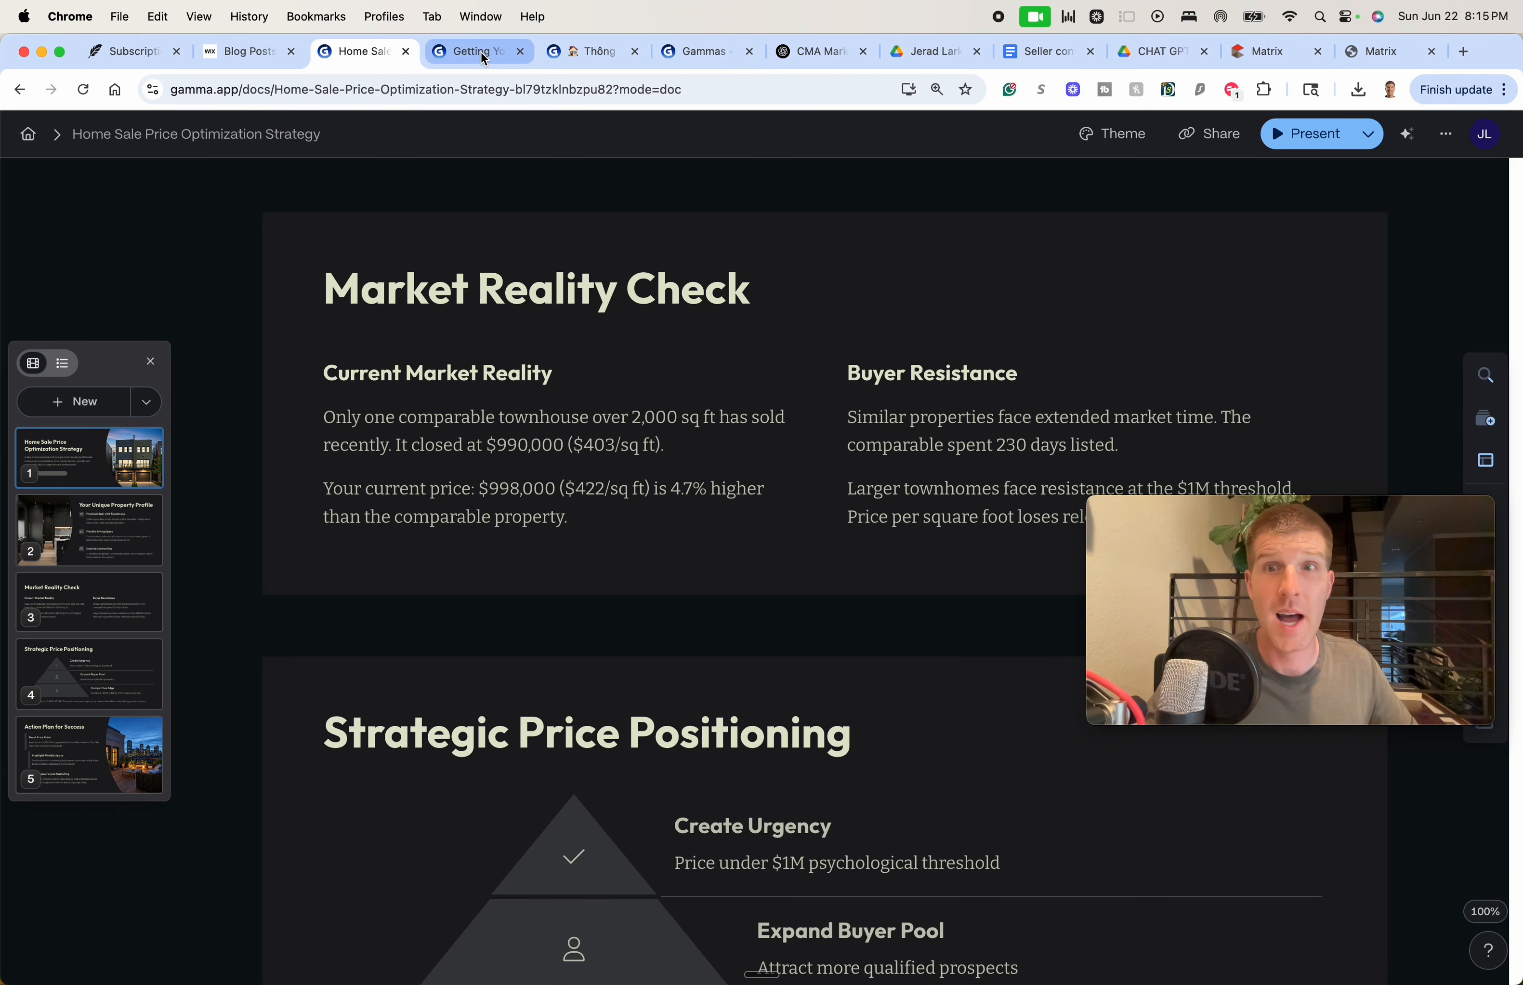
{"action": "left_click", "coordinate": [480, 52]}
{"action": "left_click", "coordinate": [564, 53]}
{"action": "scroll", "coordinate": [760, 266], "scroll_direction": "up", "scroll_amount": 10}
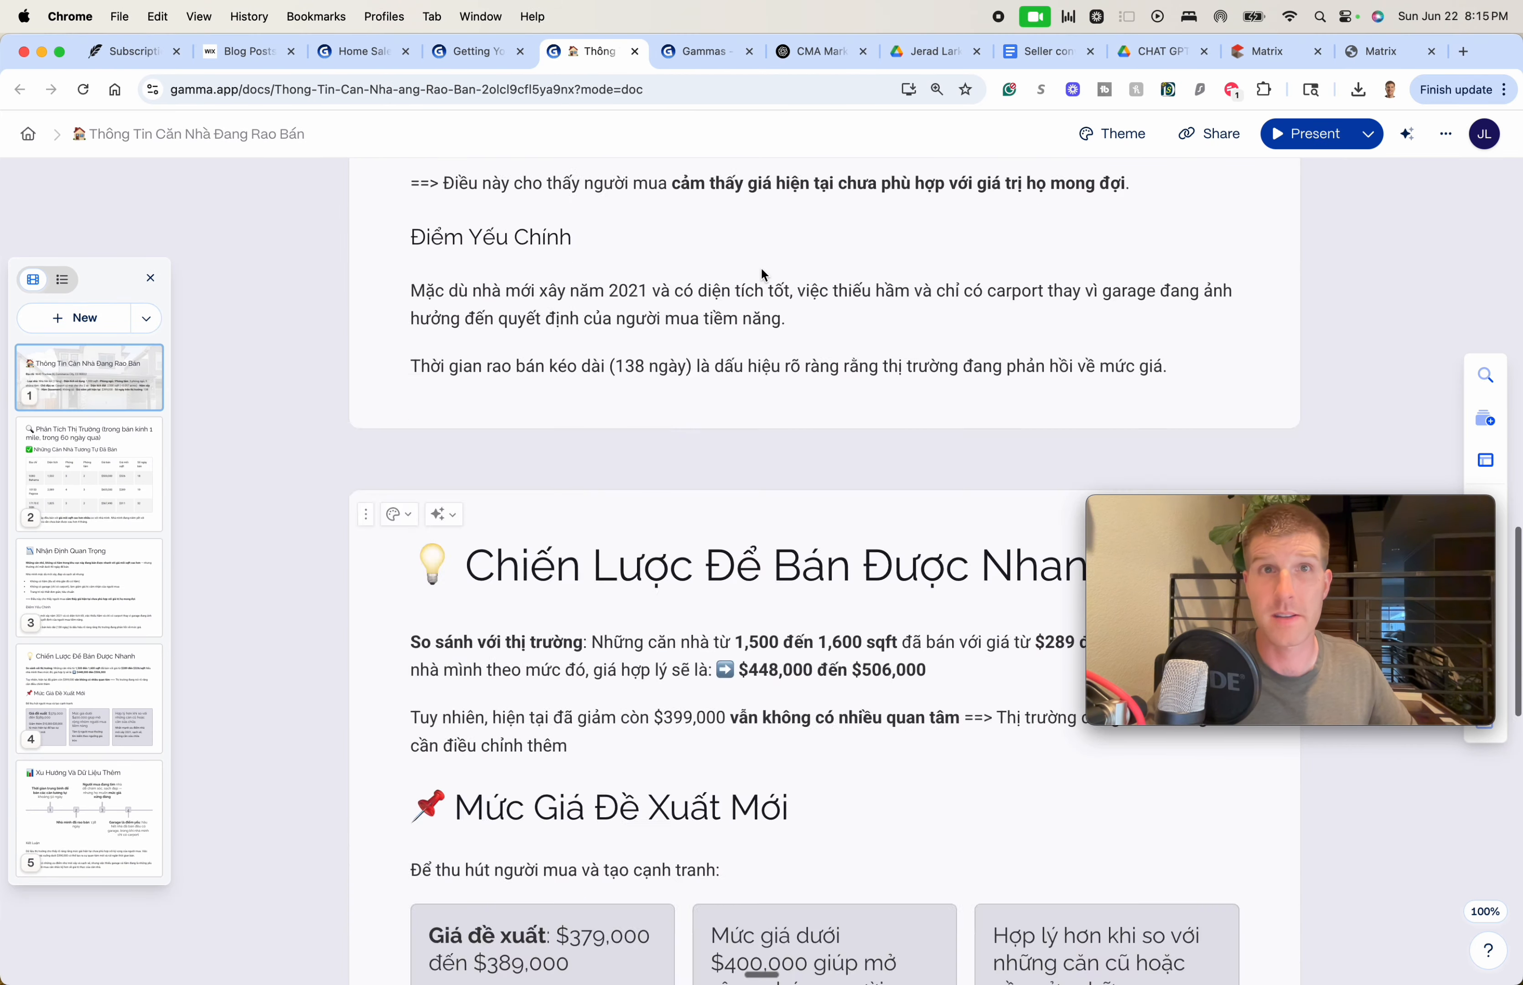
{"action": "left_click", "coordinate": [681, 53]}
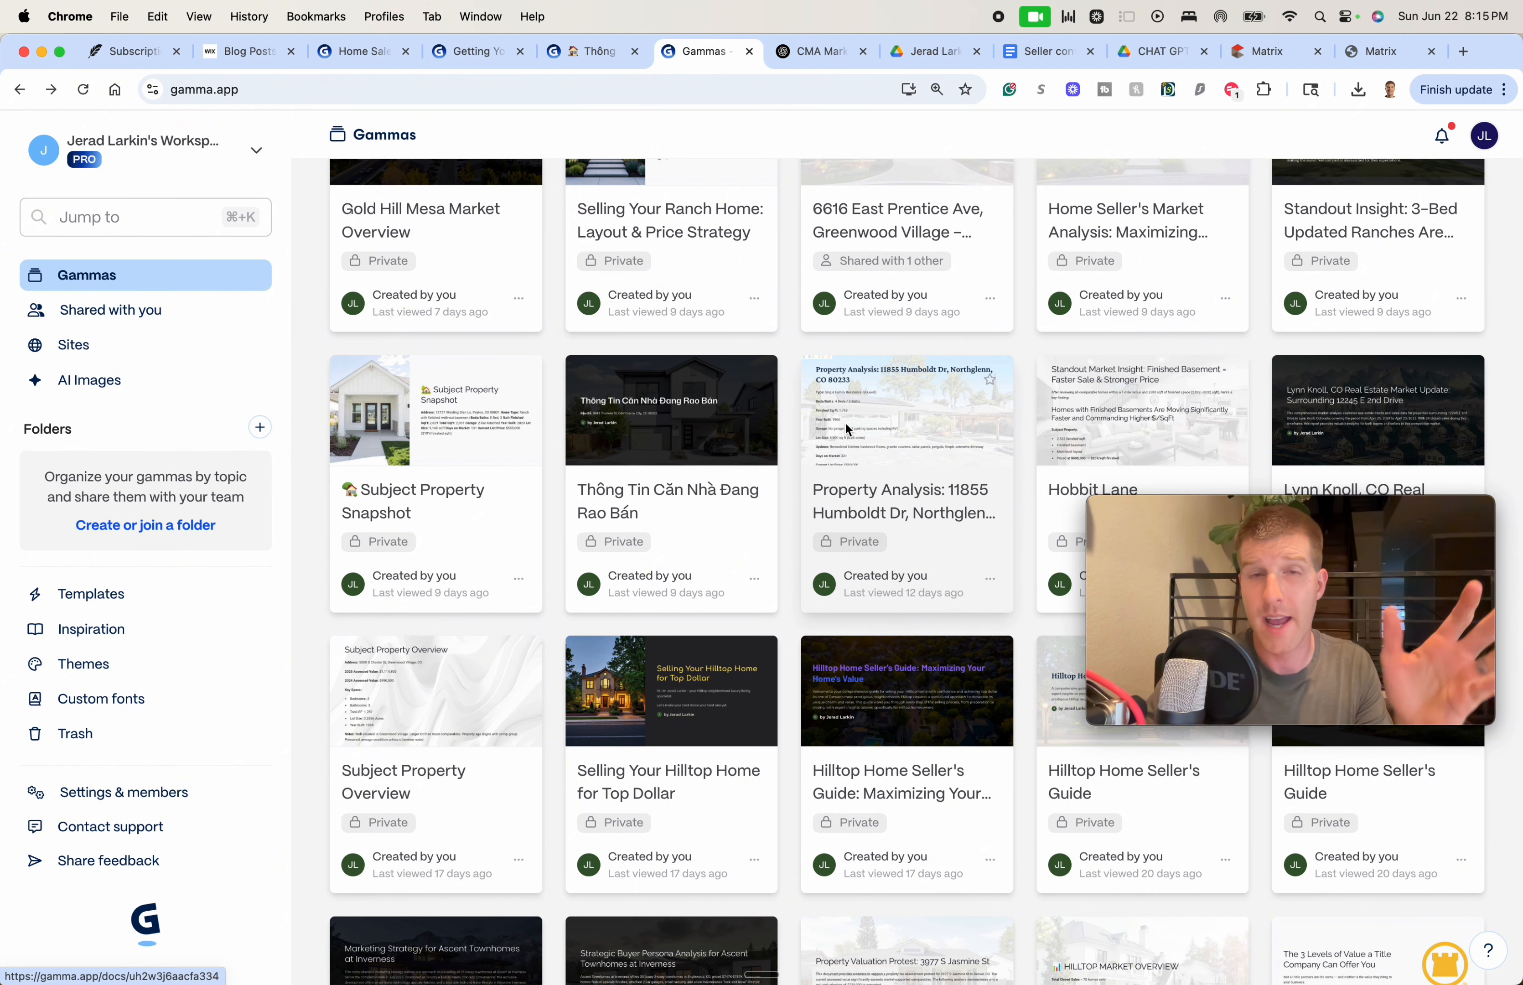
{"action": "scroll", "coordinate": [809, 418], "scroll_direction": "up", "scroll_amount": 8}
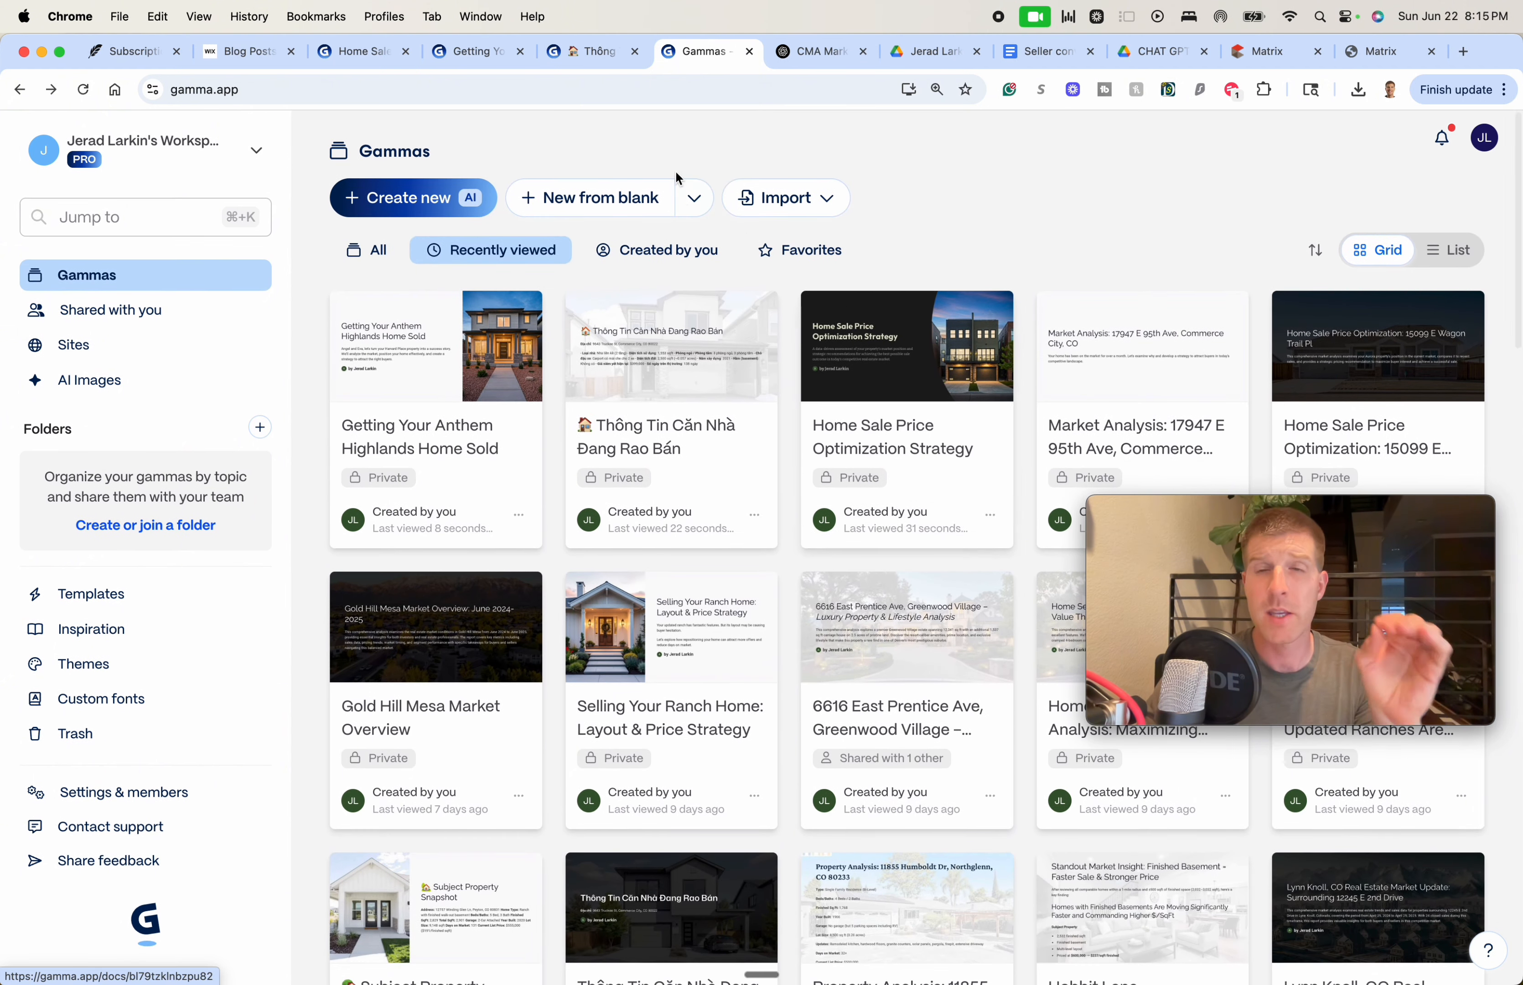
{"action": "left_click", "coordinate": [579, 64]}
{"action": "scroll", "coordinate": [755, 224], "scroll_direction": "down", "scroll_amount": 15}
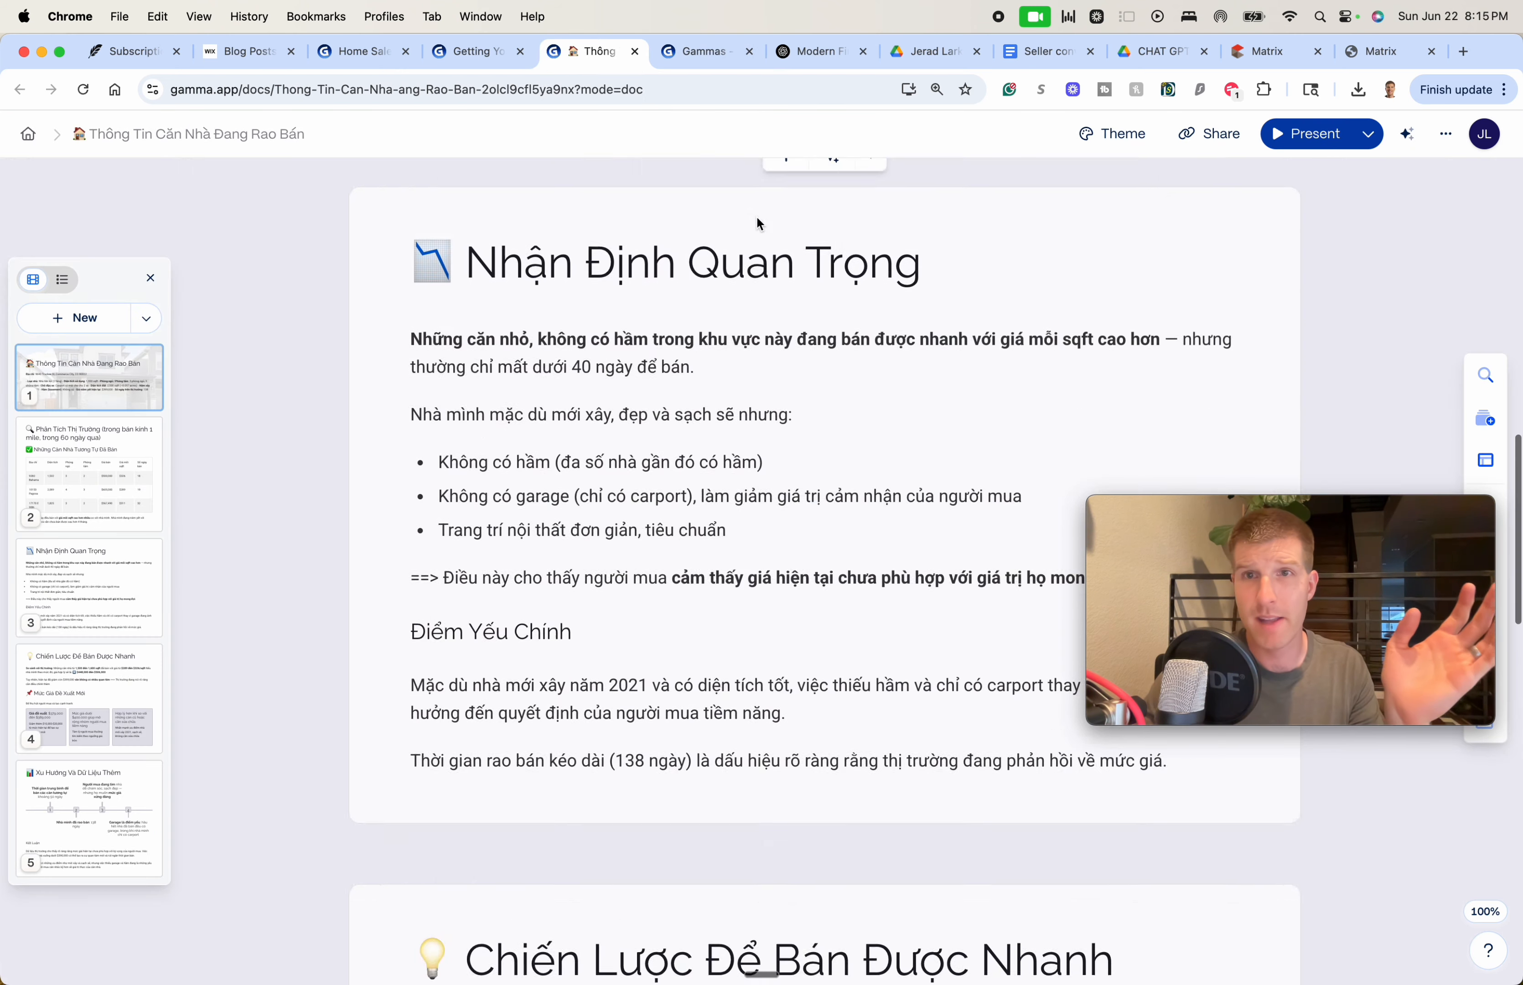
{"action": "scroll", "coordinate": [733, 452], "scroll_direction": "down", "scroll_amount": 10}
{"action": "scroll", "coordinate": [782, 543], "scroll_direction": "up", "scroll_amount": 20}
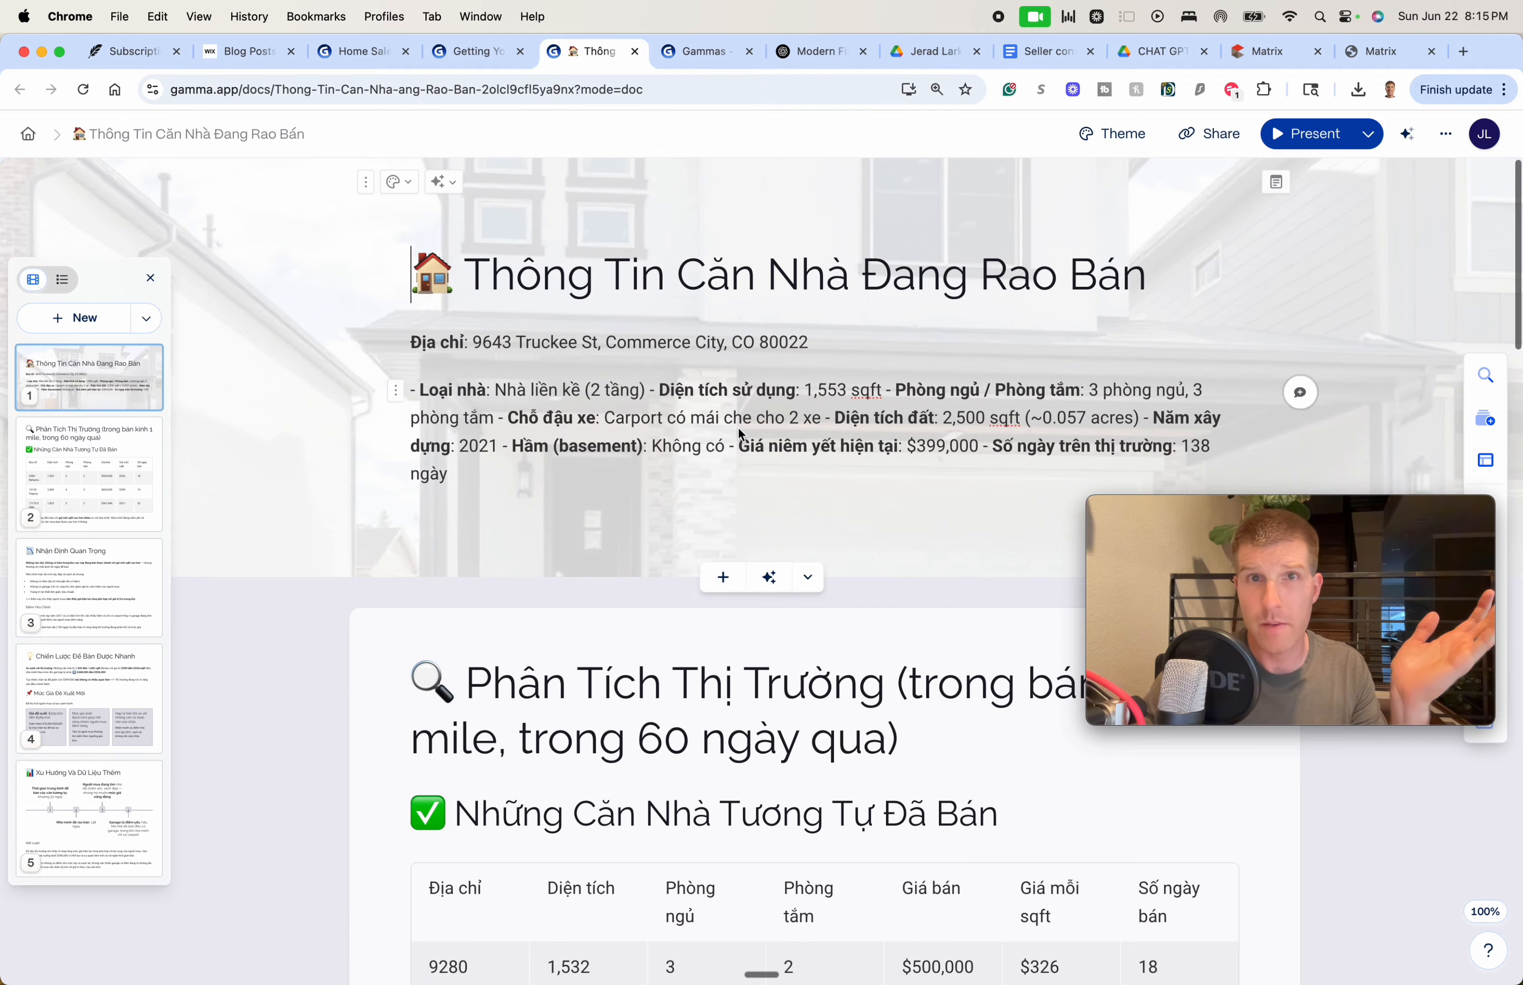
Review the Anthem Highlands gamma, then go back to the dashboard and choose Create new with AI
{"action": "left_click", "coordinate": [470, 54]}
{"action": "scroll", "coordinate": [731, 676], "scroll_direction": "up", "scroll_amount": 5}
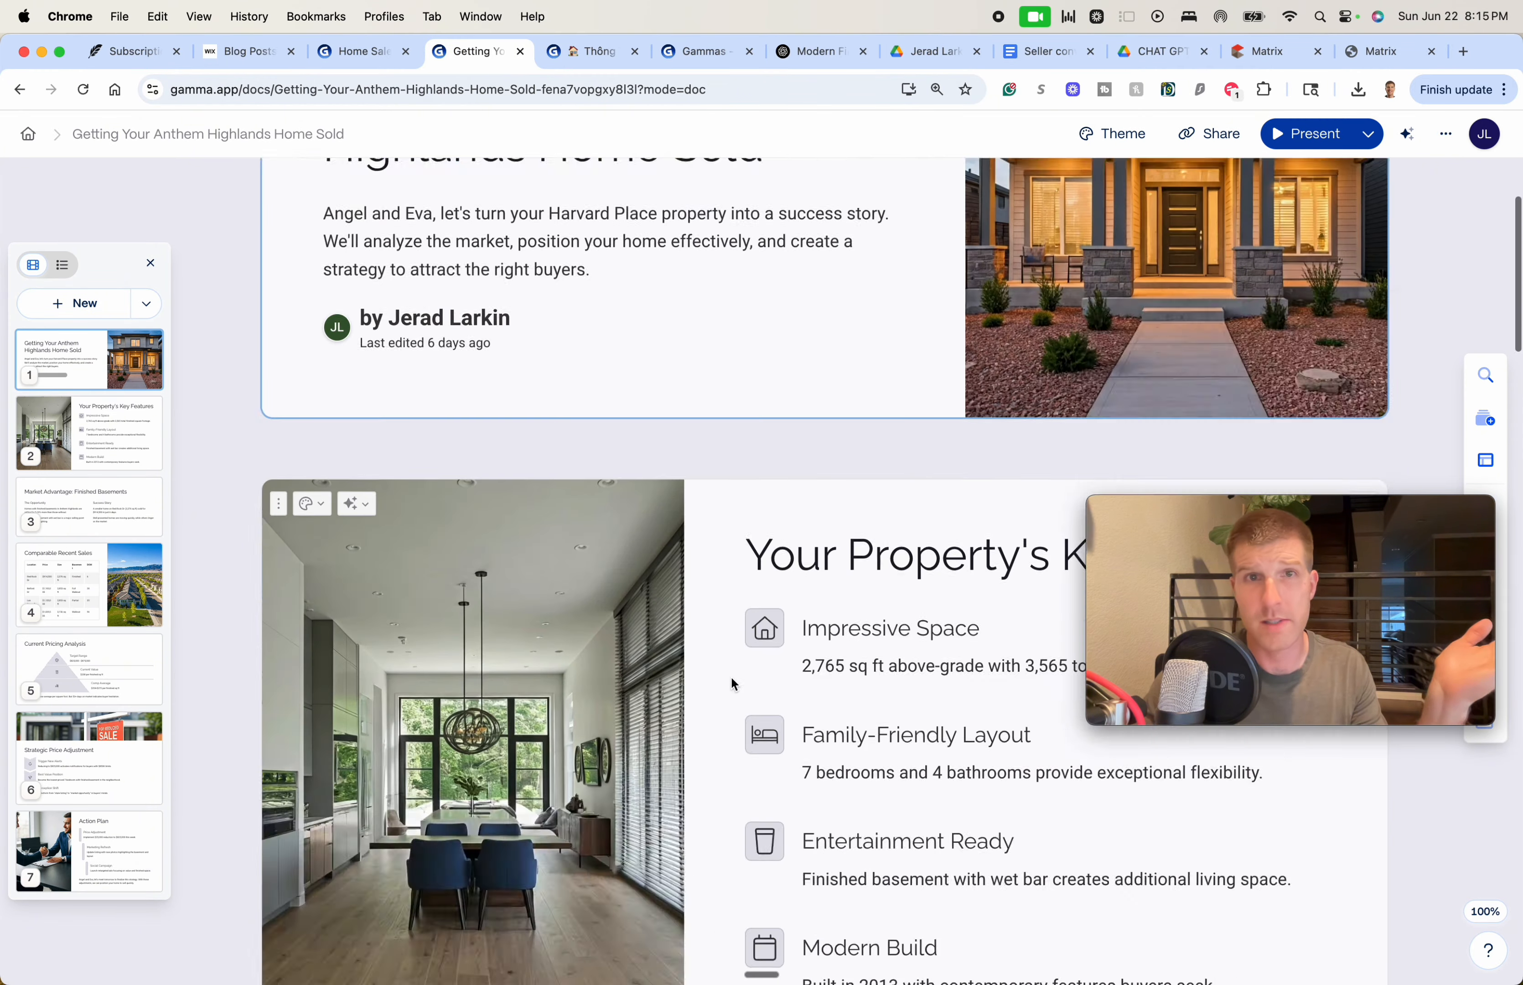
{"action": "scroll", "coordinate": [740, 680], "scroll_direction": "down", "scroll_amount": 15}
{"action": "scroll", "coordinate": [741, 681], "scroll_direction": "down", "scroll_amount": 10}
{"action": "scroll", "coordinate": [742, 701], "scroll_direction": "up", "scroll_amount": 20}
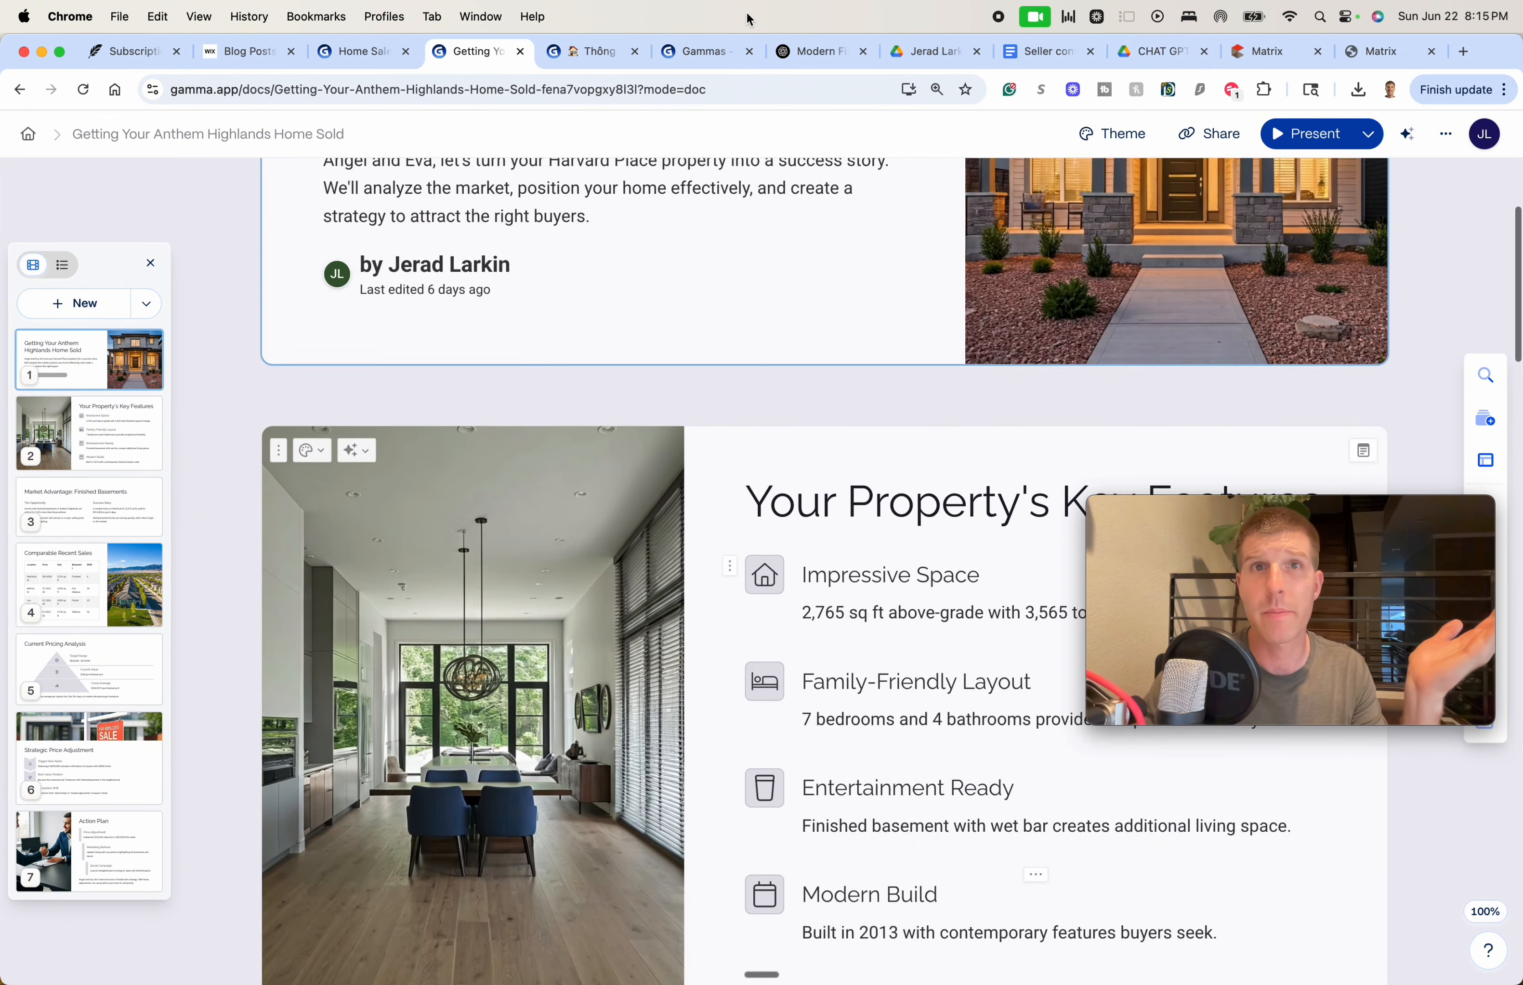
{"action": "left_click", "coordinate": [736, 55]}
{"action": "scroll", "coordinate": [758, 473], "scroll_direction": "down", "scroll_amount": 15}
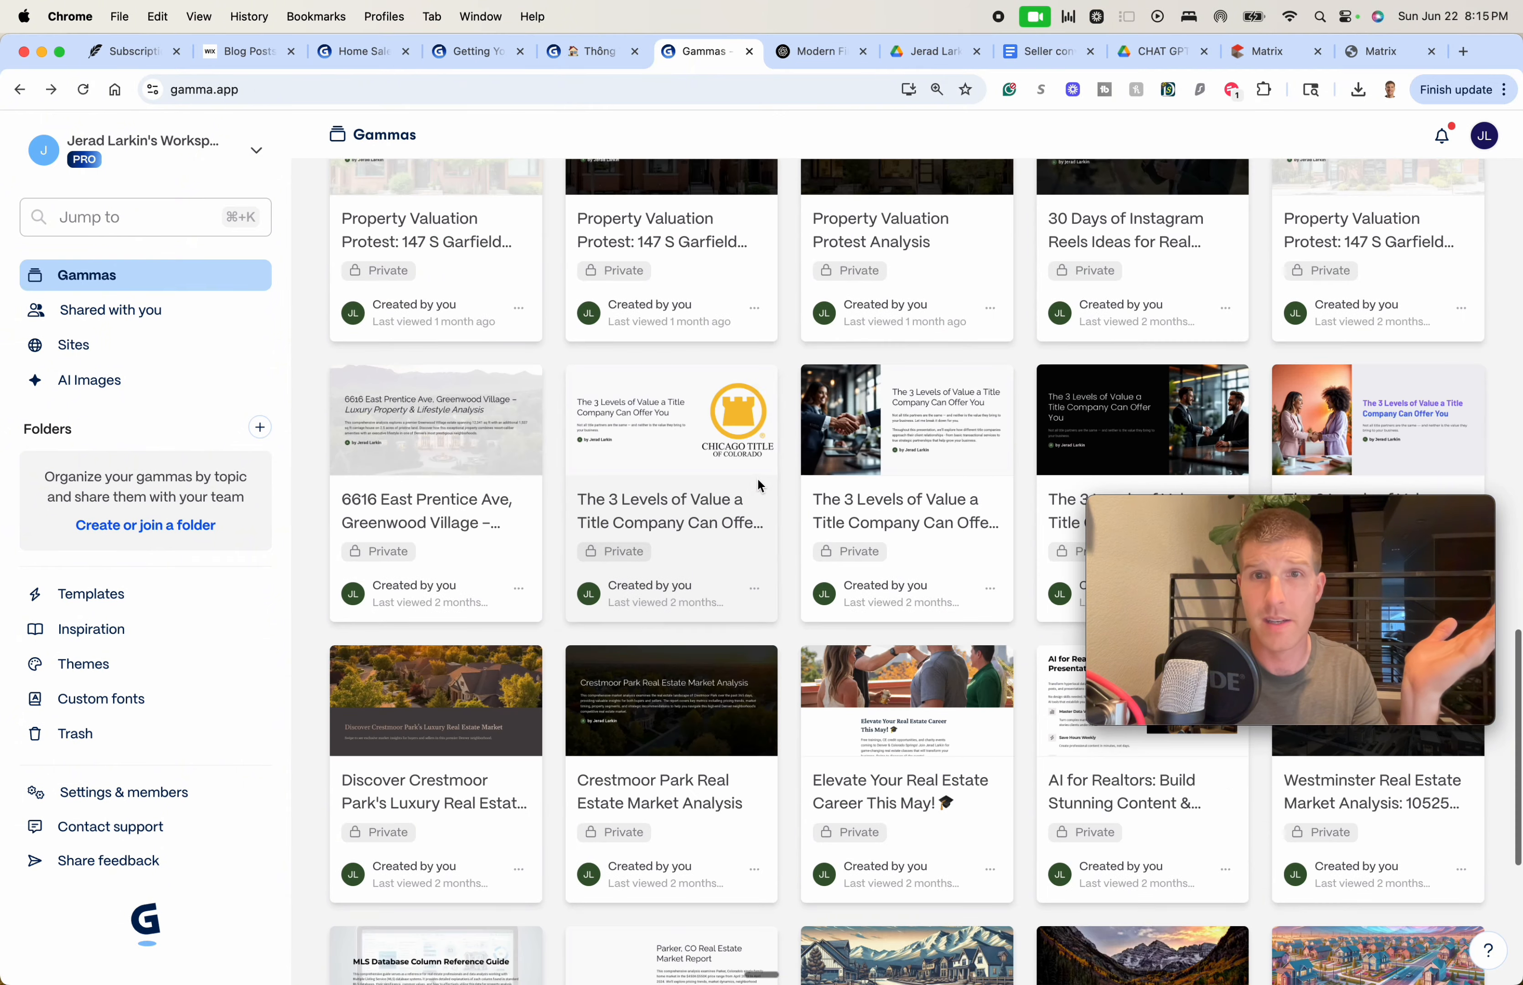
{"action": "scroll", "coordinate": [758, 477], "scroll_direction": "up", "scroll_amount": 5}
{"action": "scroll", "coordinate": [758, 477], "scroll_direction": "up", "scroll_amount": 10}
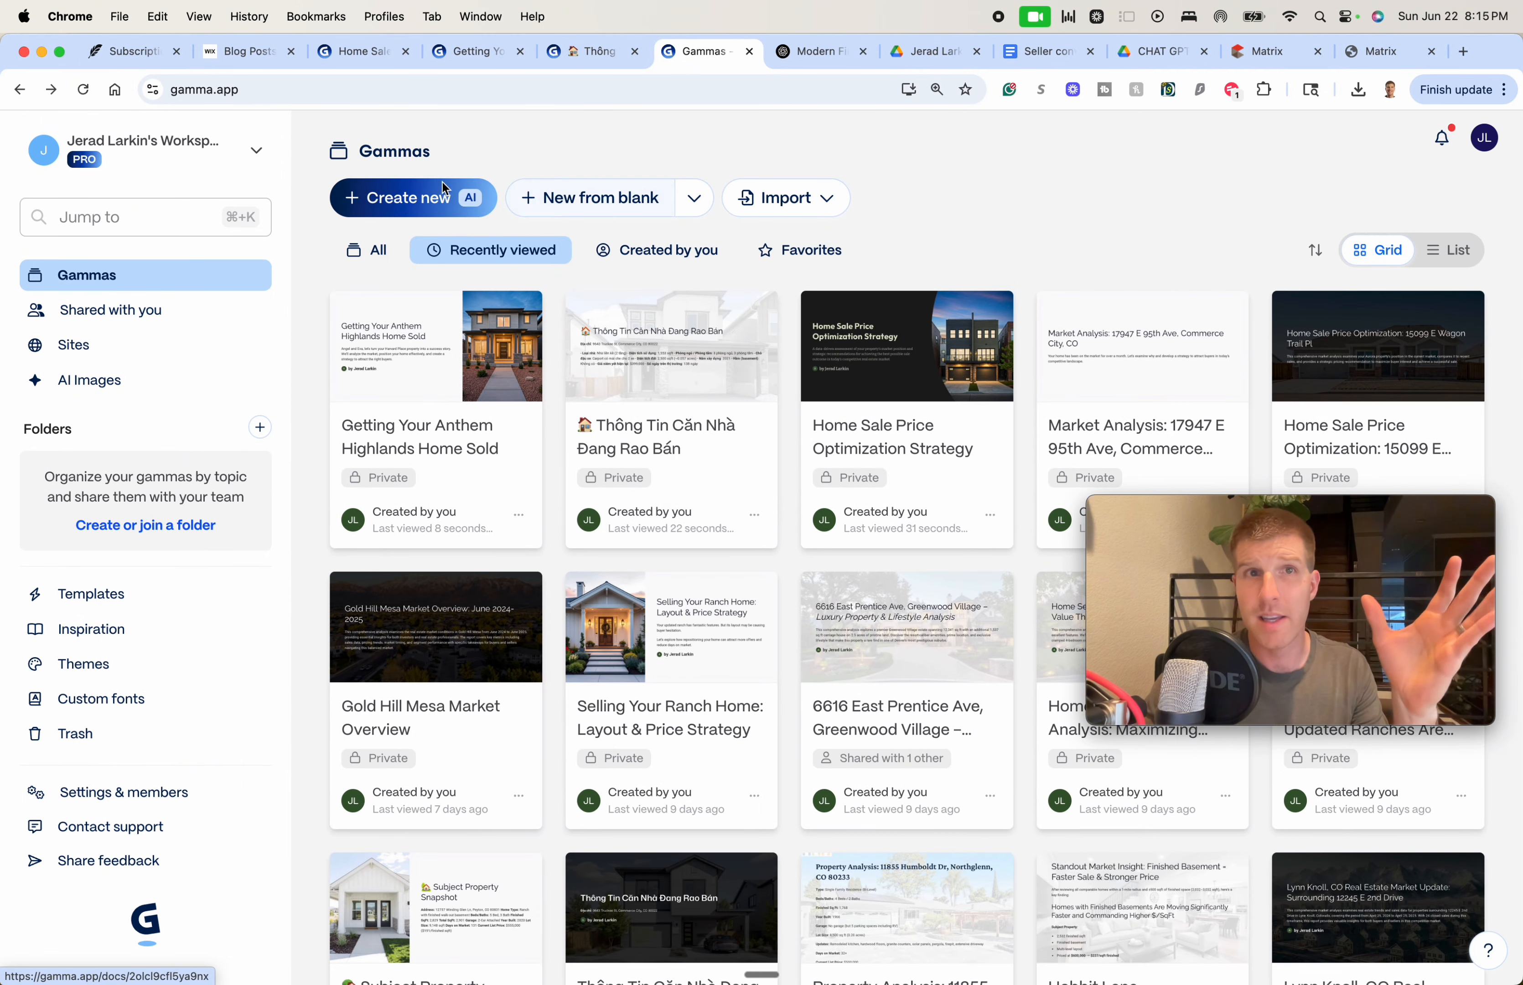
{"action": "left_click", "coordinate": [436, 205]}
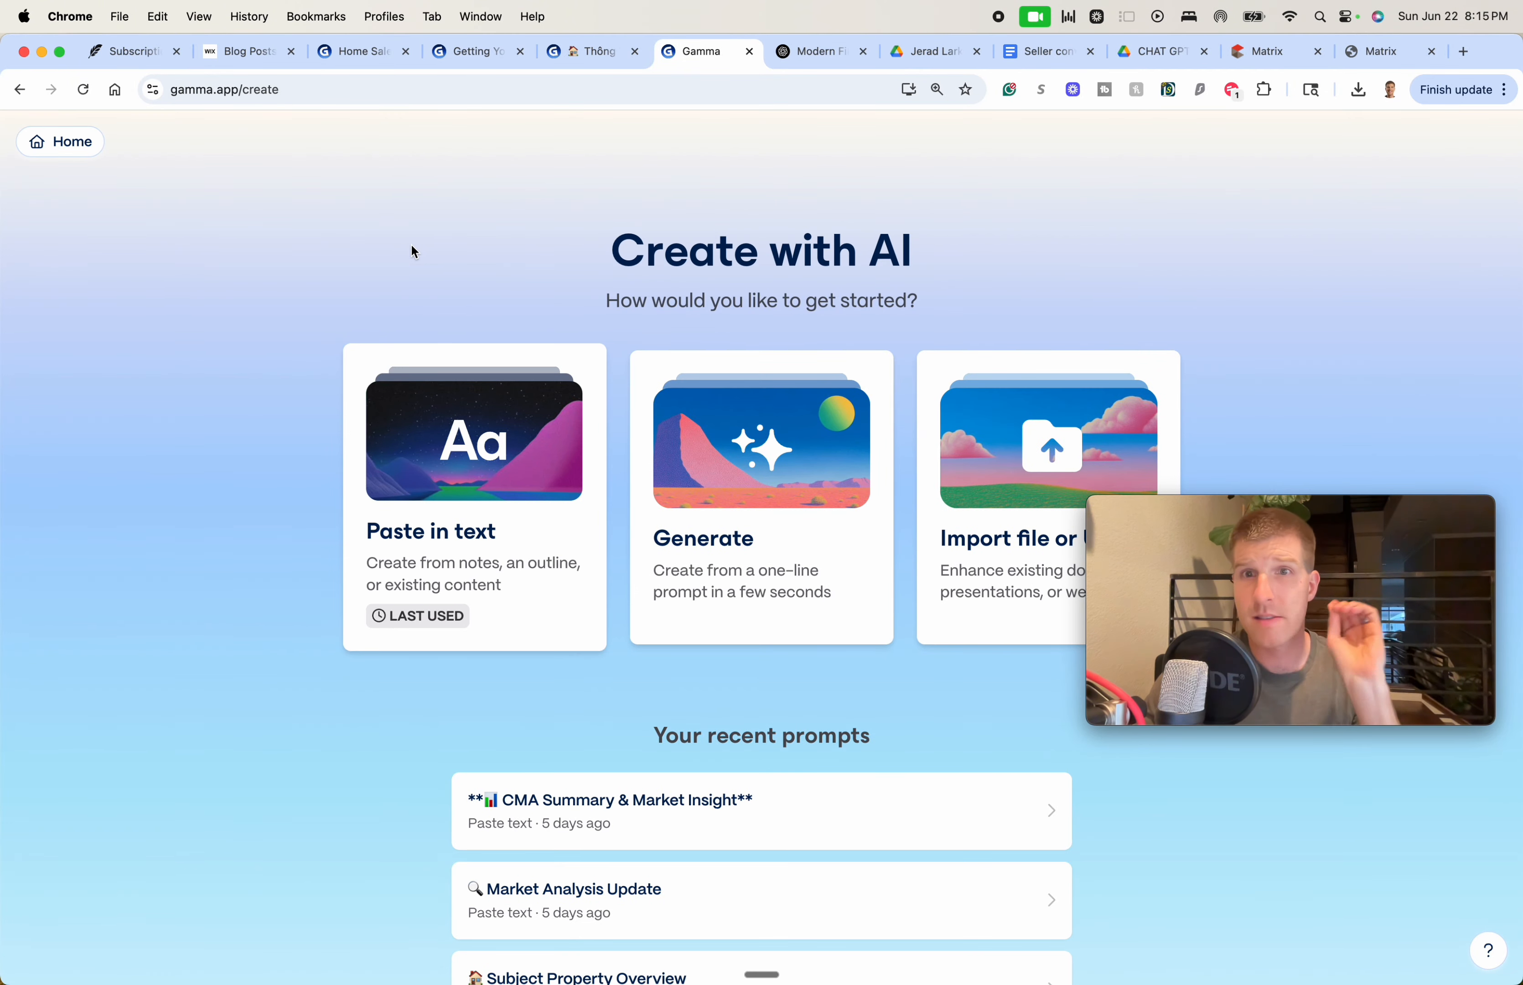
Start a new Presentation from Gamma's Paste in text option and ready its empty content box
{"action": "left_click_drag", "start_coordinate": [1322, 509], "coordinate": [1386, 504]}
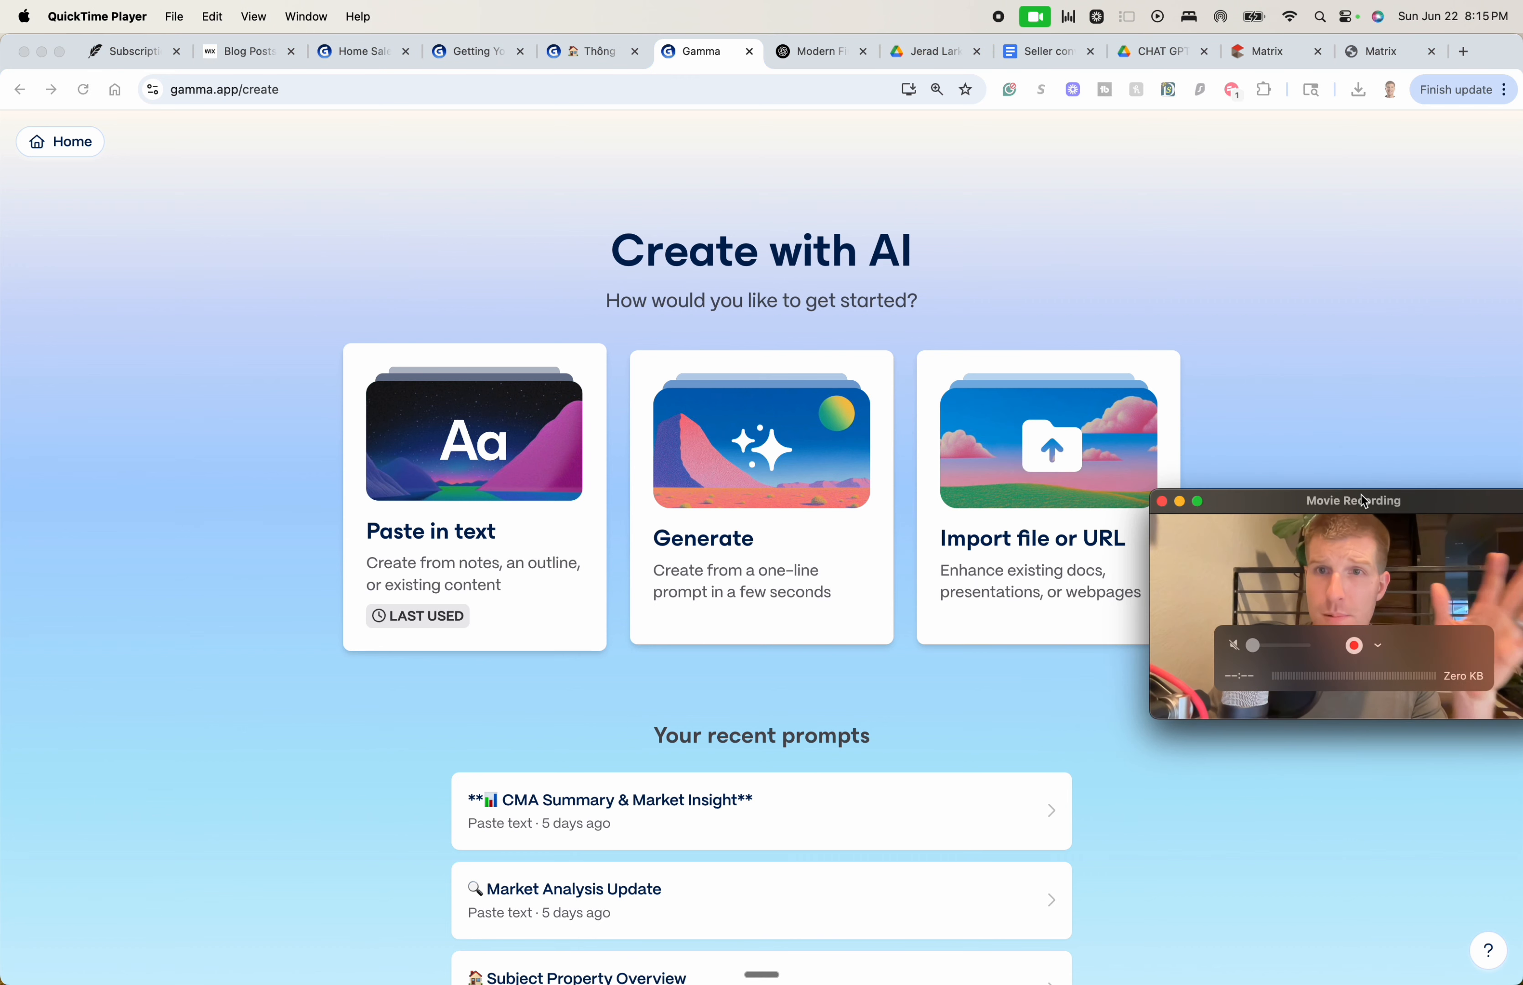
{"action": "left_click", "coordinate": [474, 478]}
{"action": "left_click", "coordinate": [472, 471]}
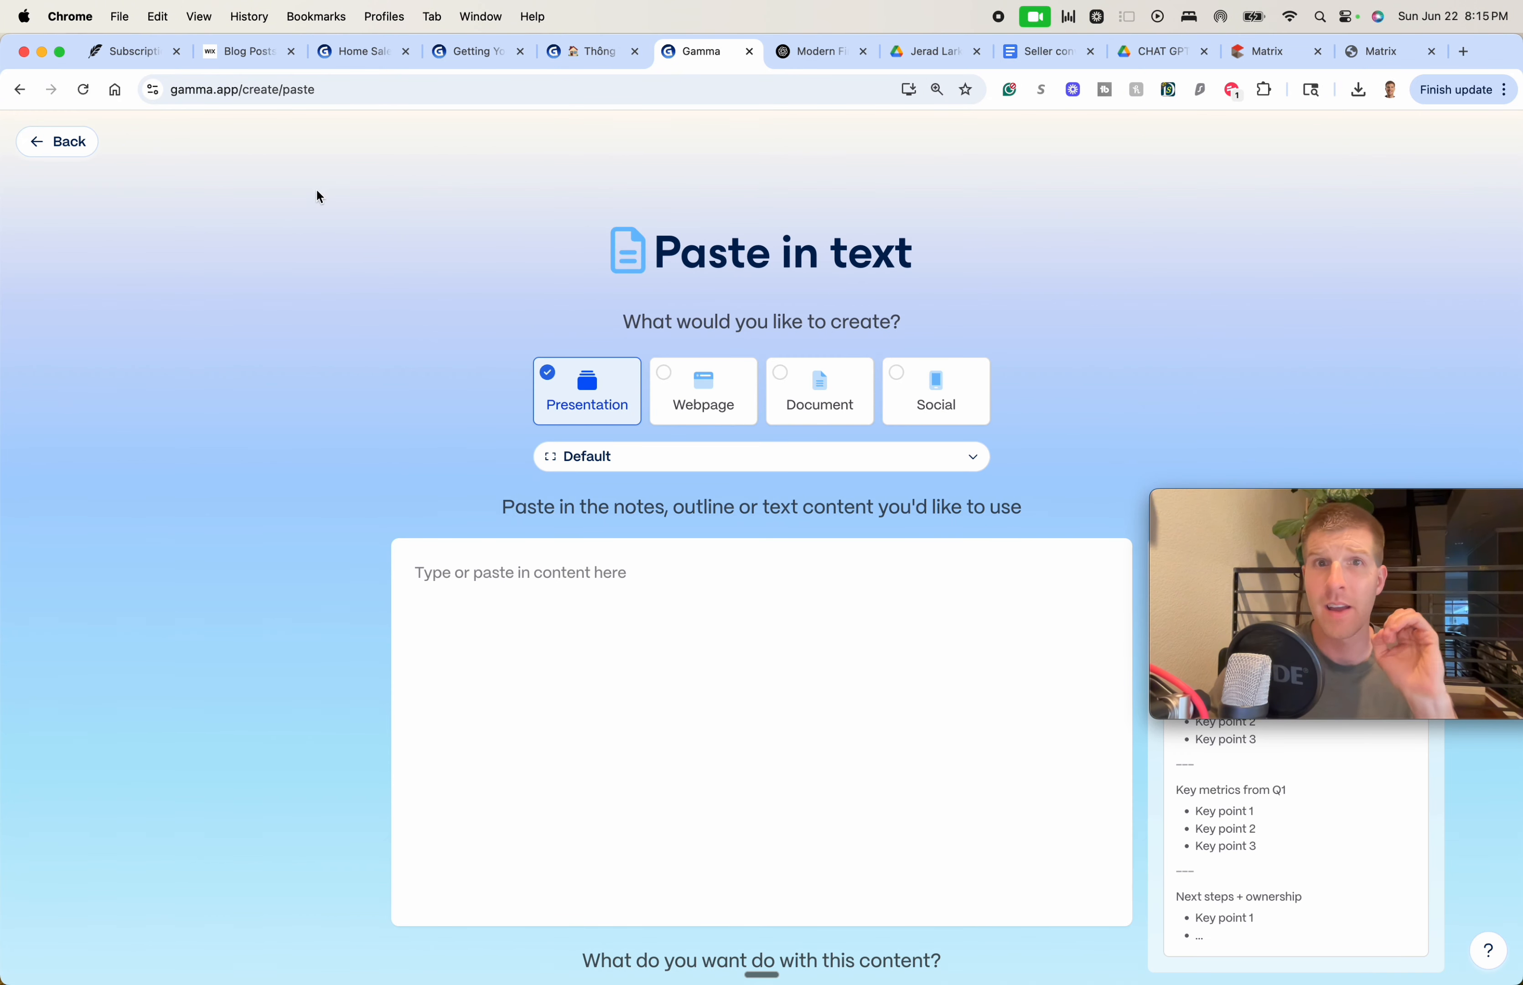
{"action": "left_click", "coordinate": [615, 694]}
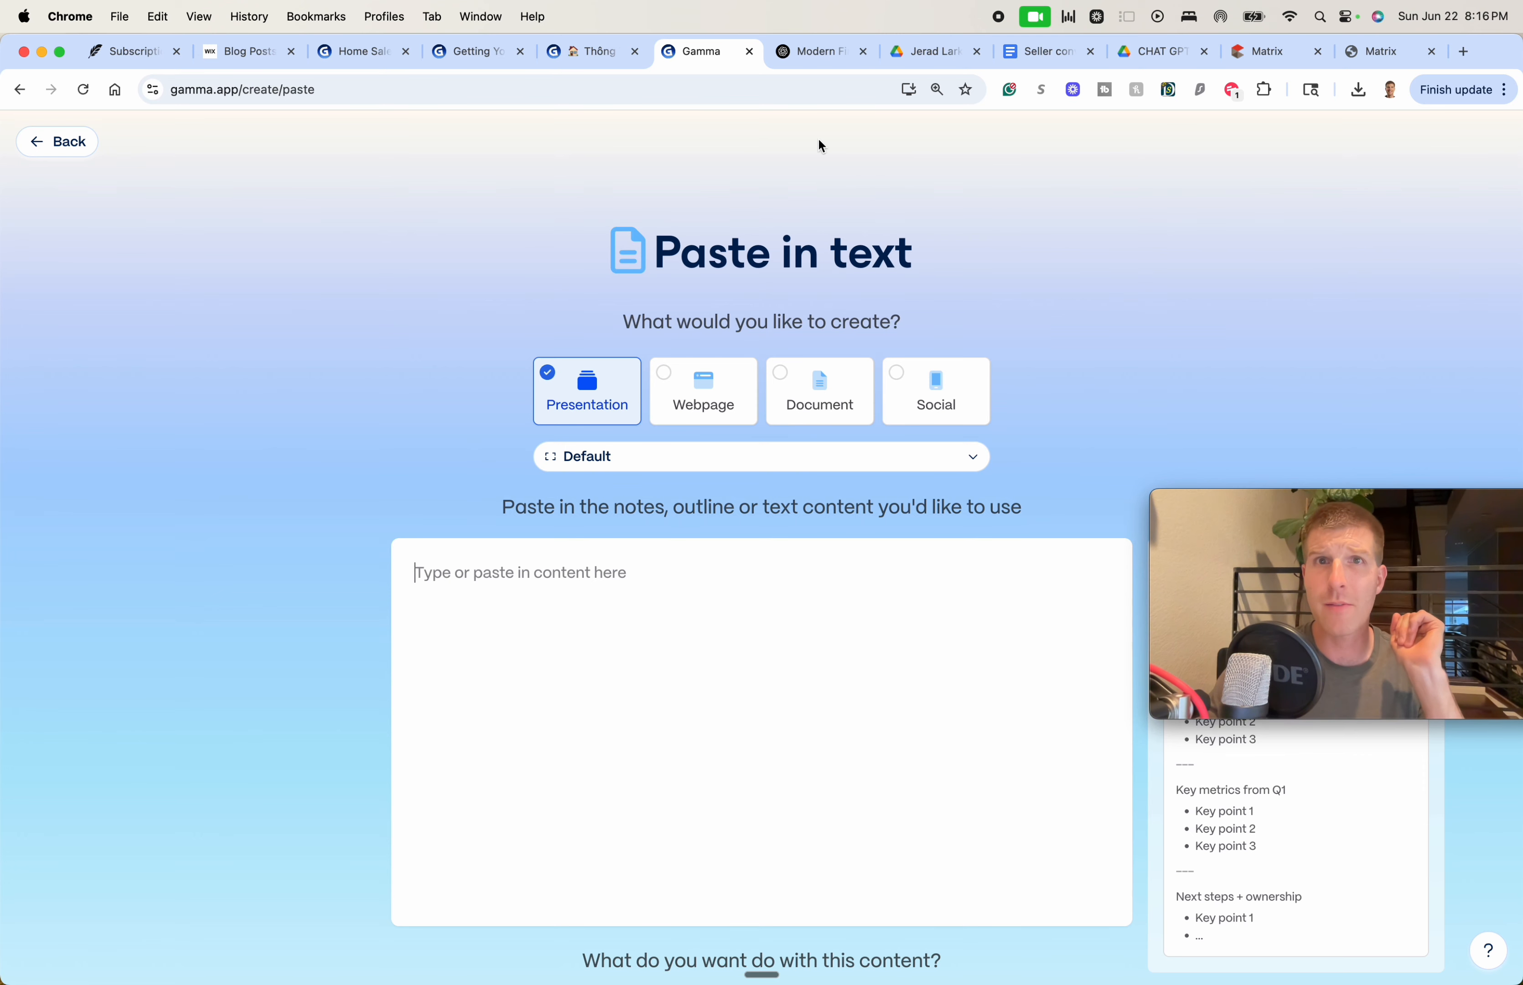
{"action": "left_click", "coordinate": [809, 50]}
{"action": "scroll", "coordinate": [679, 588], "scroll_direction": "down", "scroll_amount": 3}
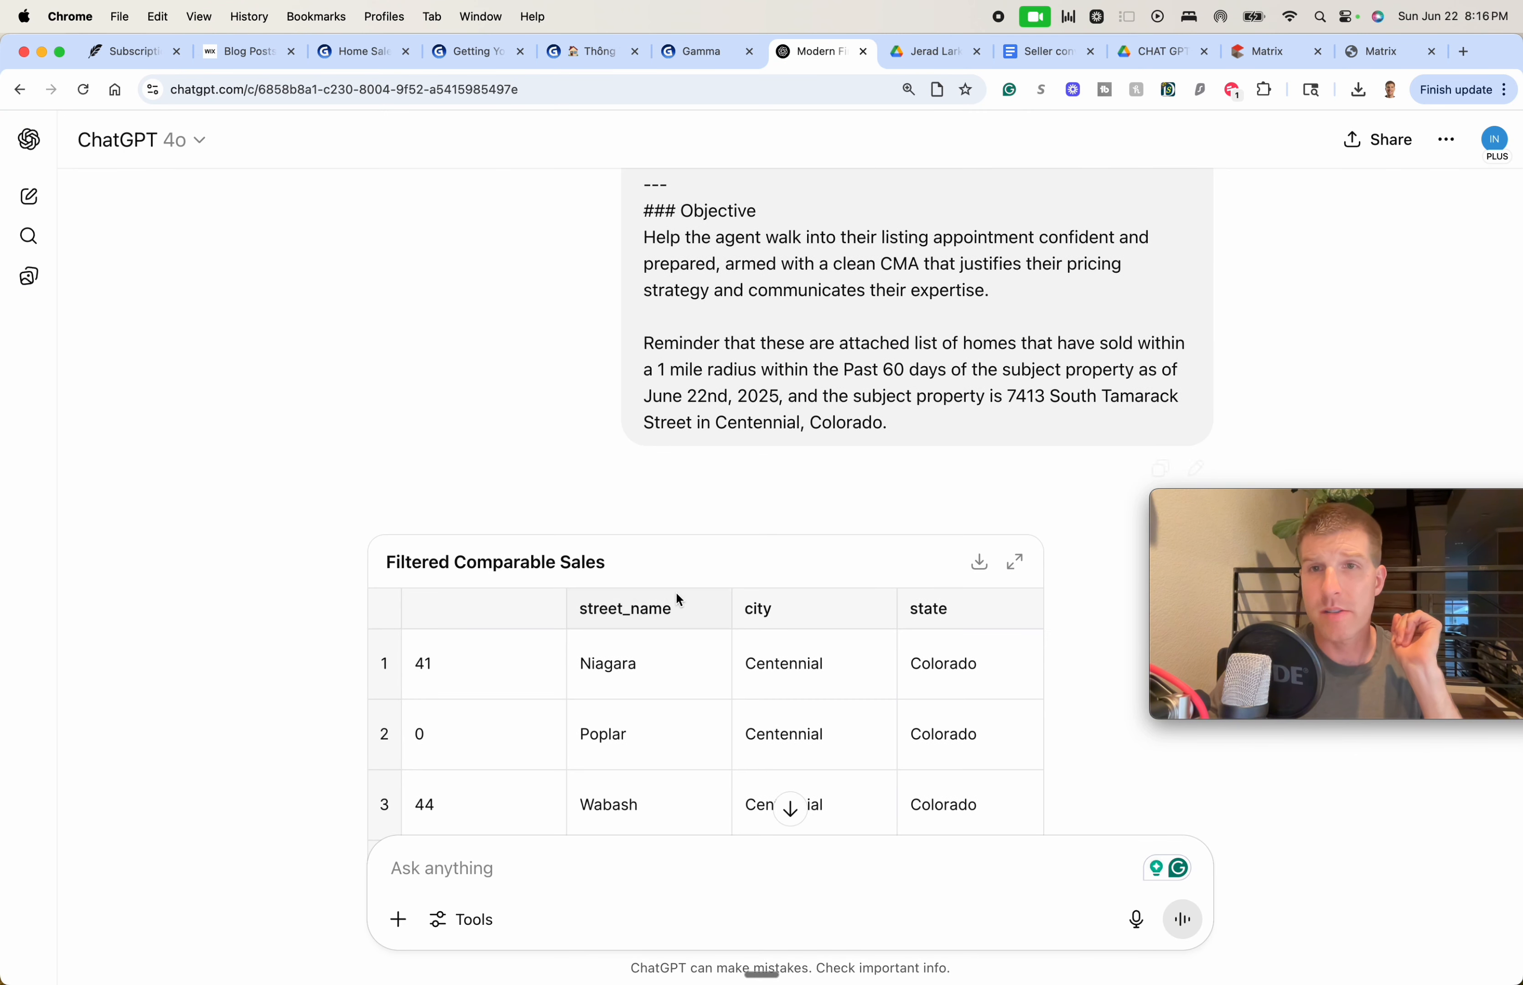
{"action": "scroll", "coordinate": [678, 599], "scroll_direction": "down", "scroll_amount": 3}
{"action": "scroll", "coordinate": [661, 594], "scroll_direction": "up", "scroll_amount": 3}
{"action": "scroll", "coordinate": [278, 512], "scroll_direction": "down", "scroll_amount": 4}
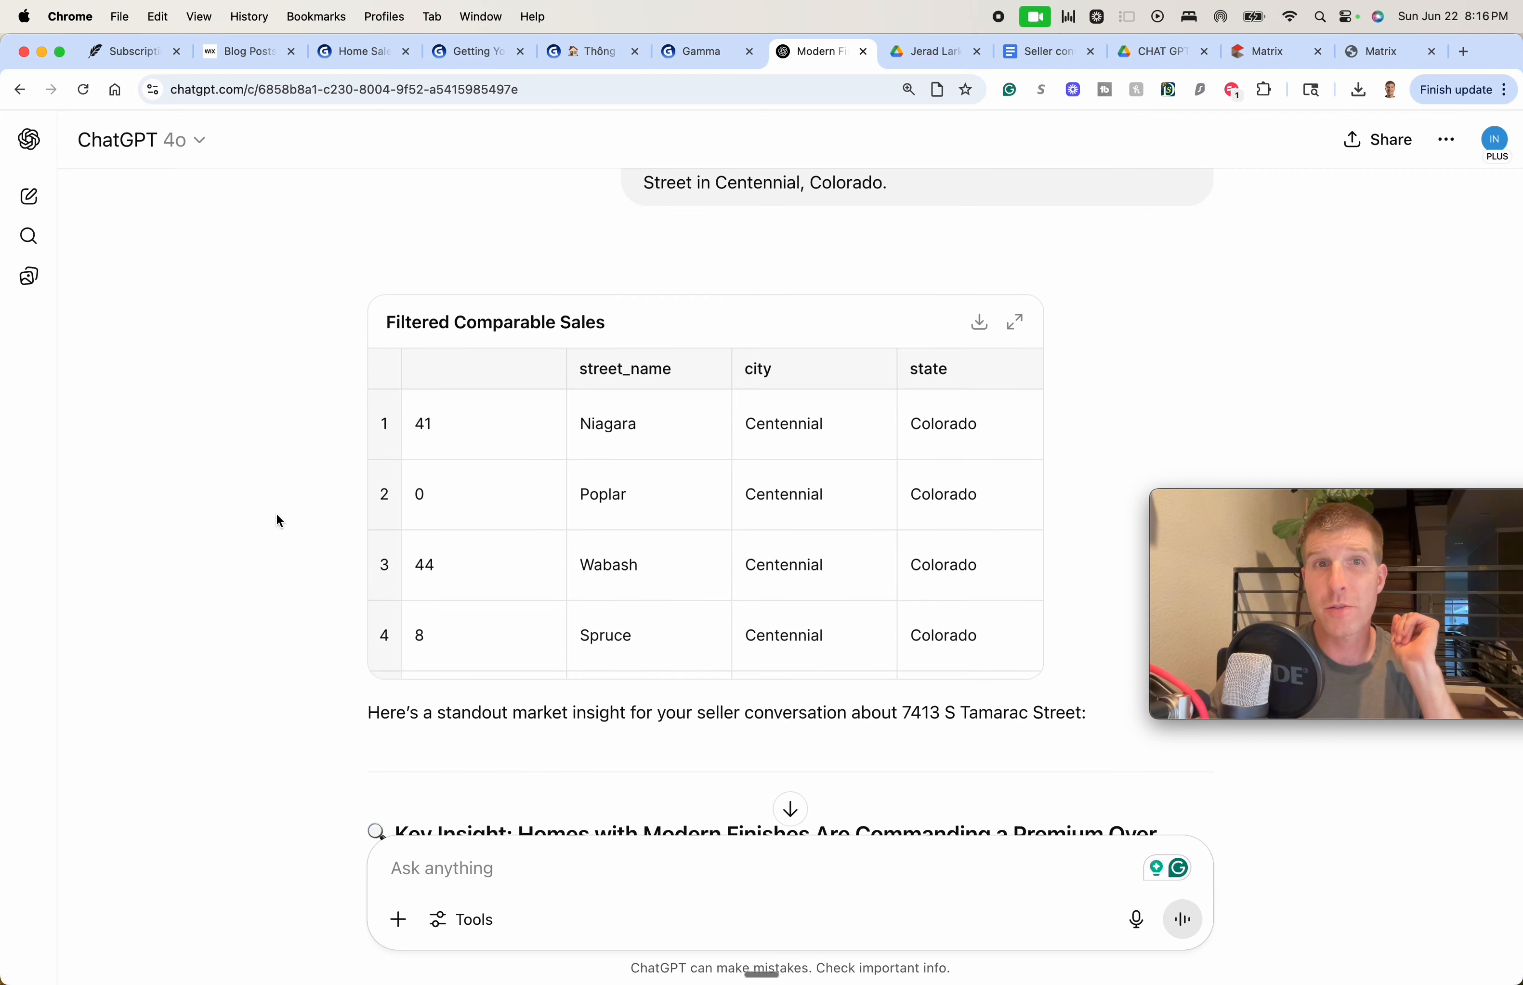
{"action": "scroll", "coordinate": [515, 535], "scroll_direction": "down", "scroll_amount": 10}
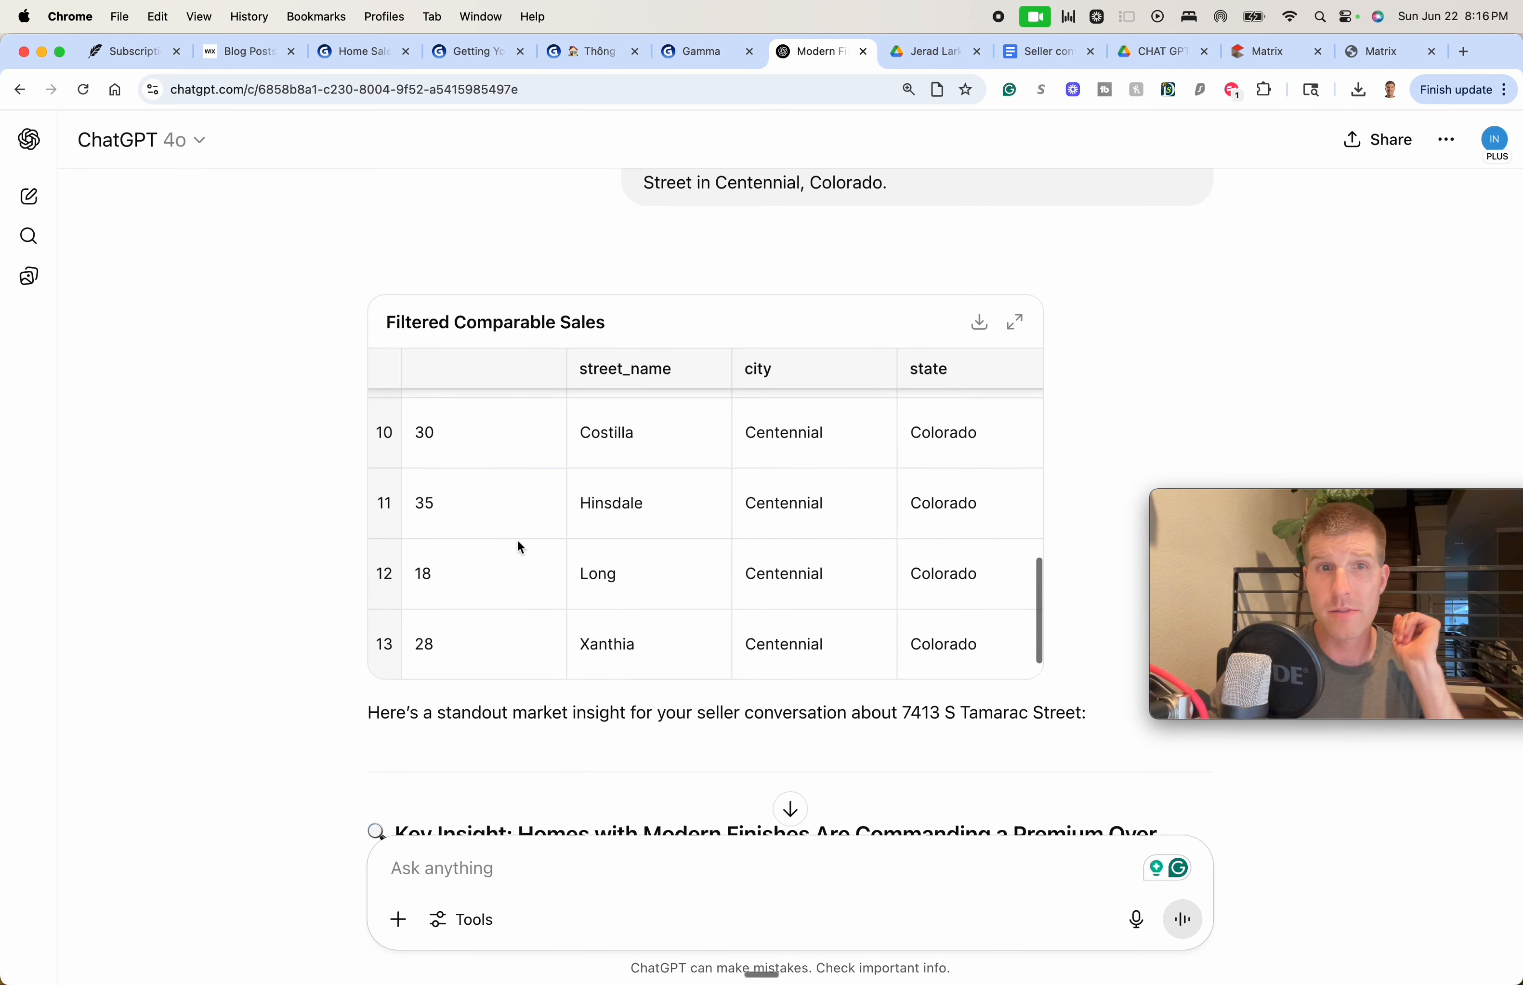
{"action": "scroll", "coordinate": [516, 538], "scroll_direction": "up", "scroll_amount": 10}
{"action": "scroll", "coordinate": [272, 575], "scroll_direction": "down", "scroll_amount": 8}
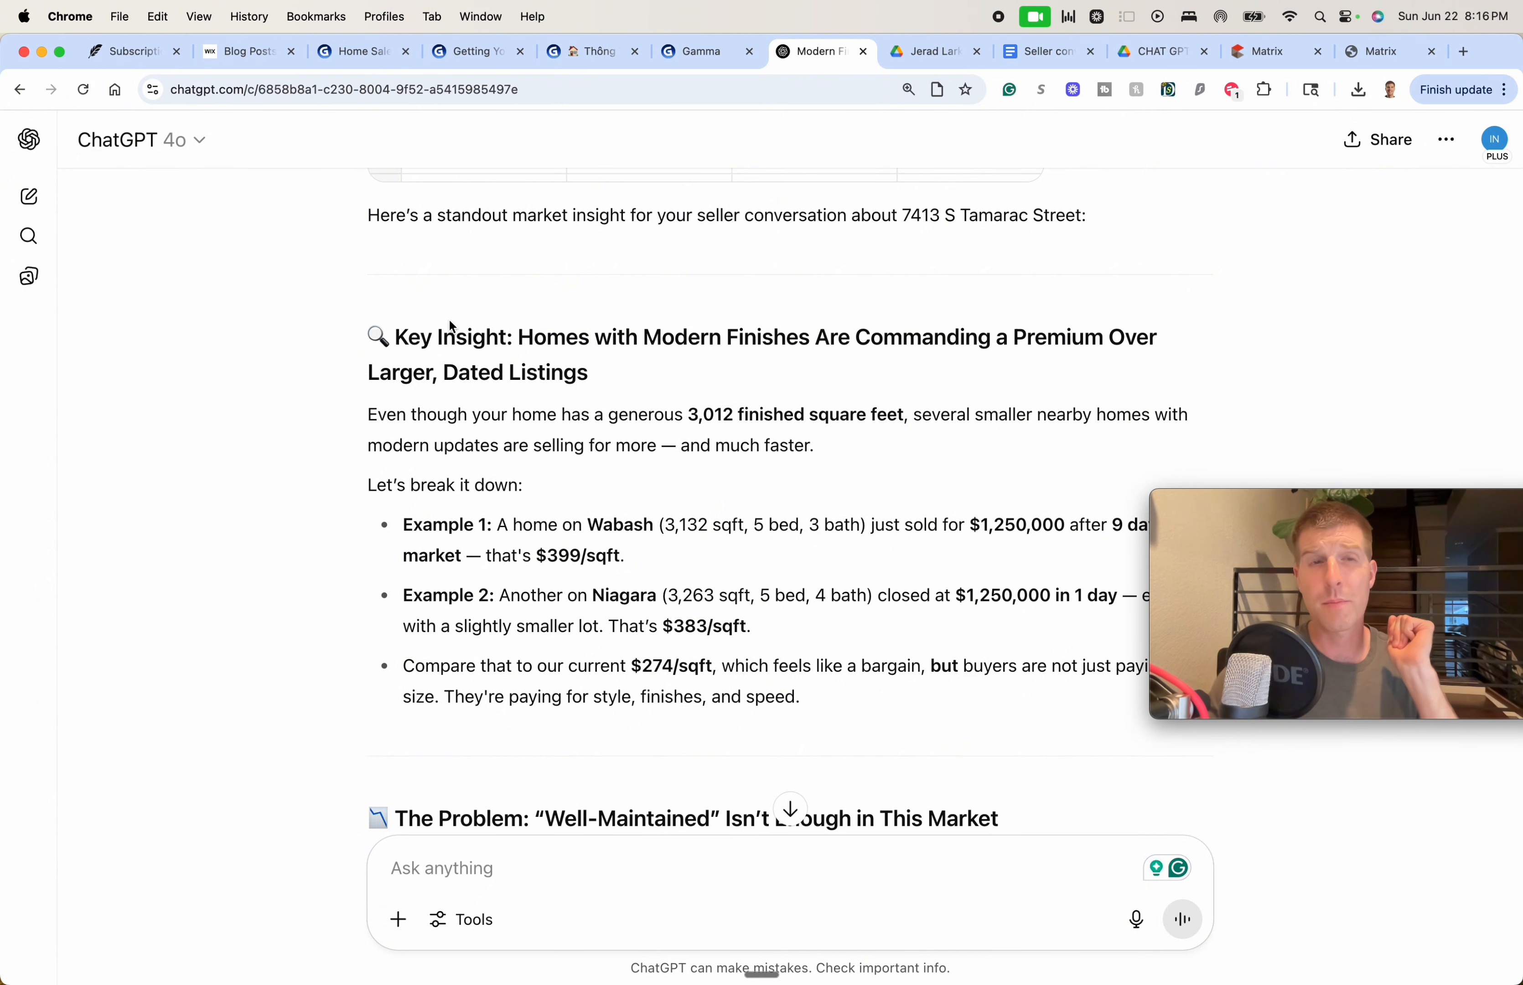
{"action": "scroll", "coordinate": [381, 337], "scroll_direction": "down", "scroll_amount": 3}
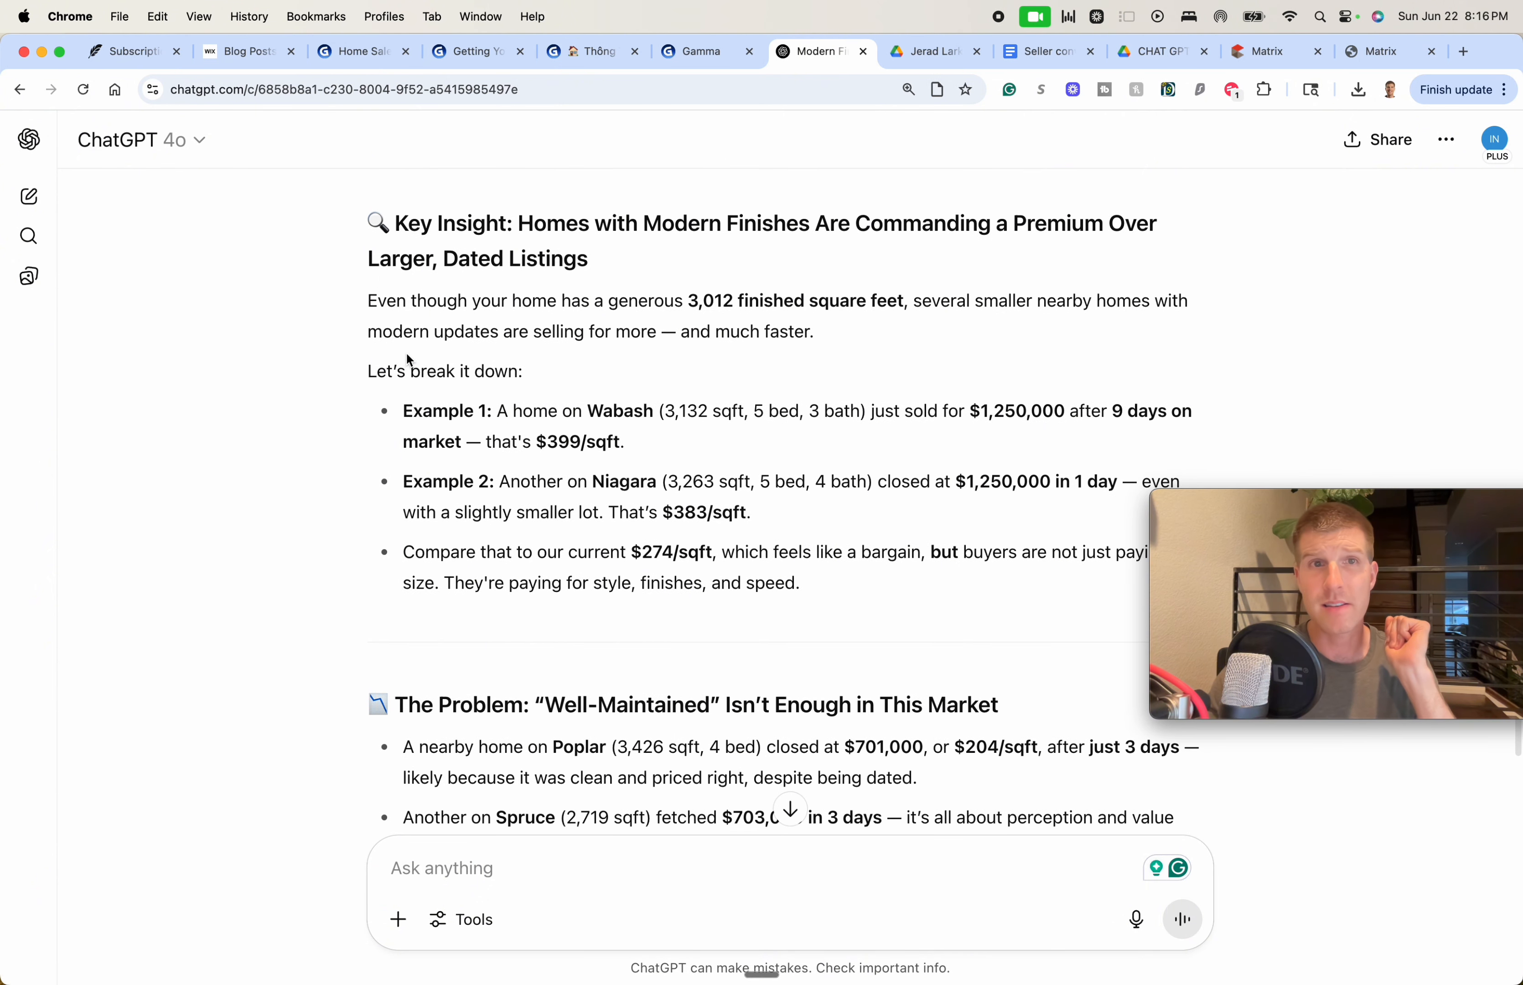
{"action": "triple_click", "coordinate": [563, 332]}
{"action": "left_click", "coordinate": [618, 332]}
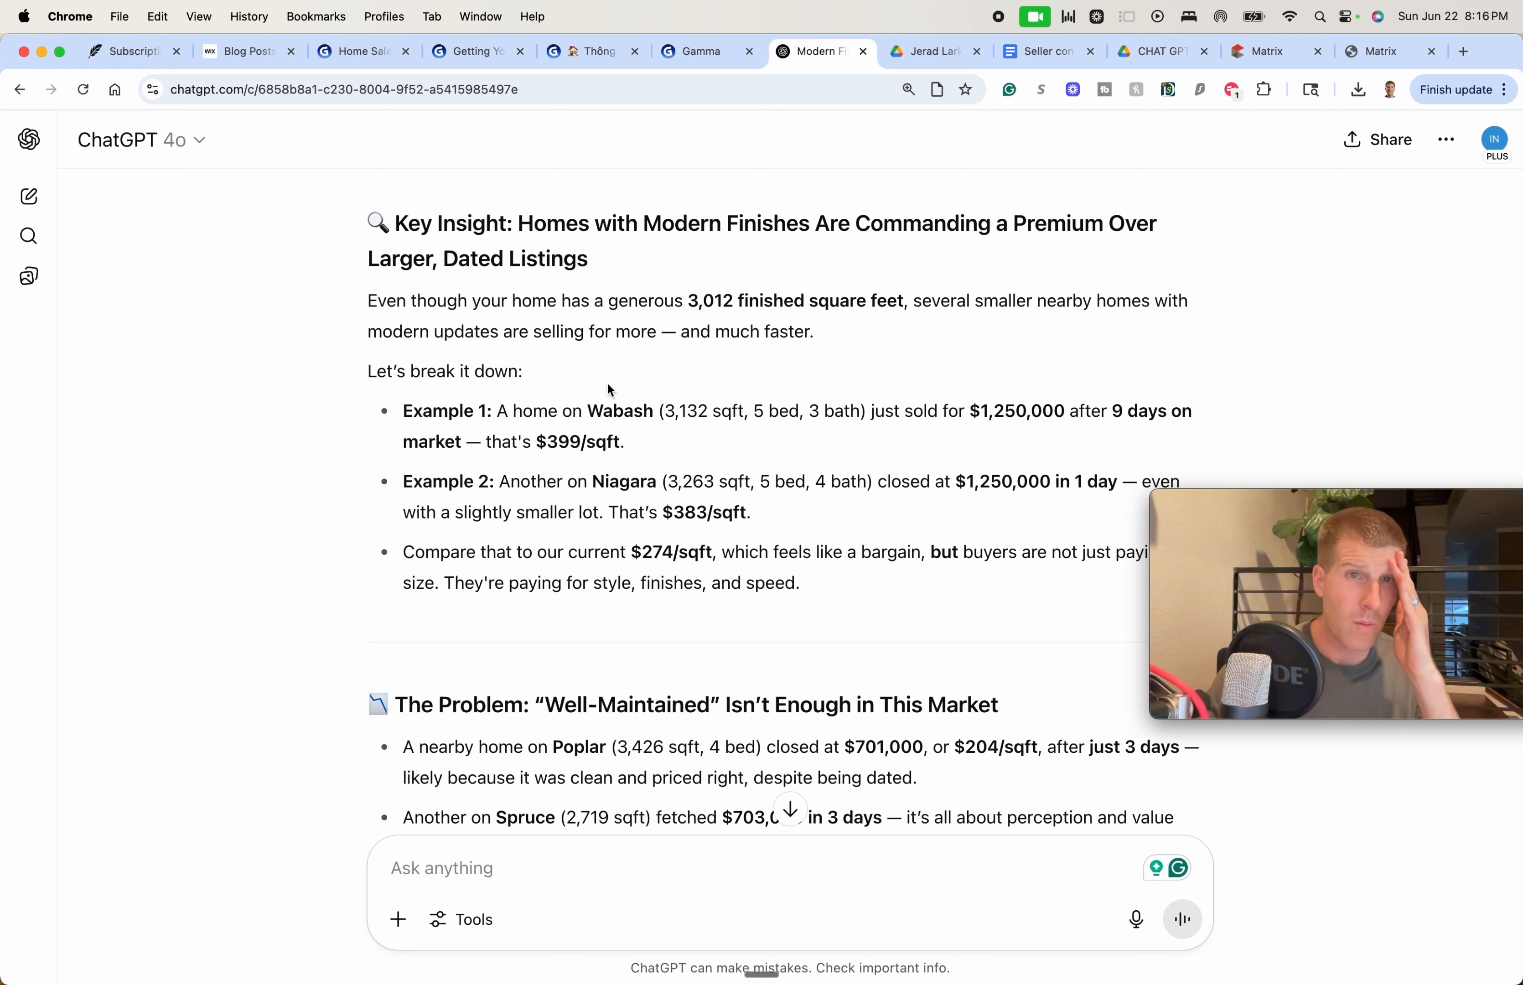
{"action": "scroll", "coordinate": [602, 389], "scroll_direction": "down", "scroll_amount": 5}
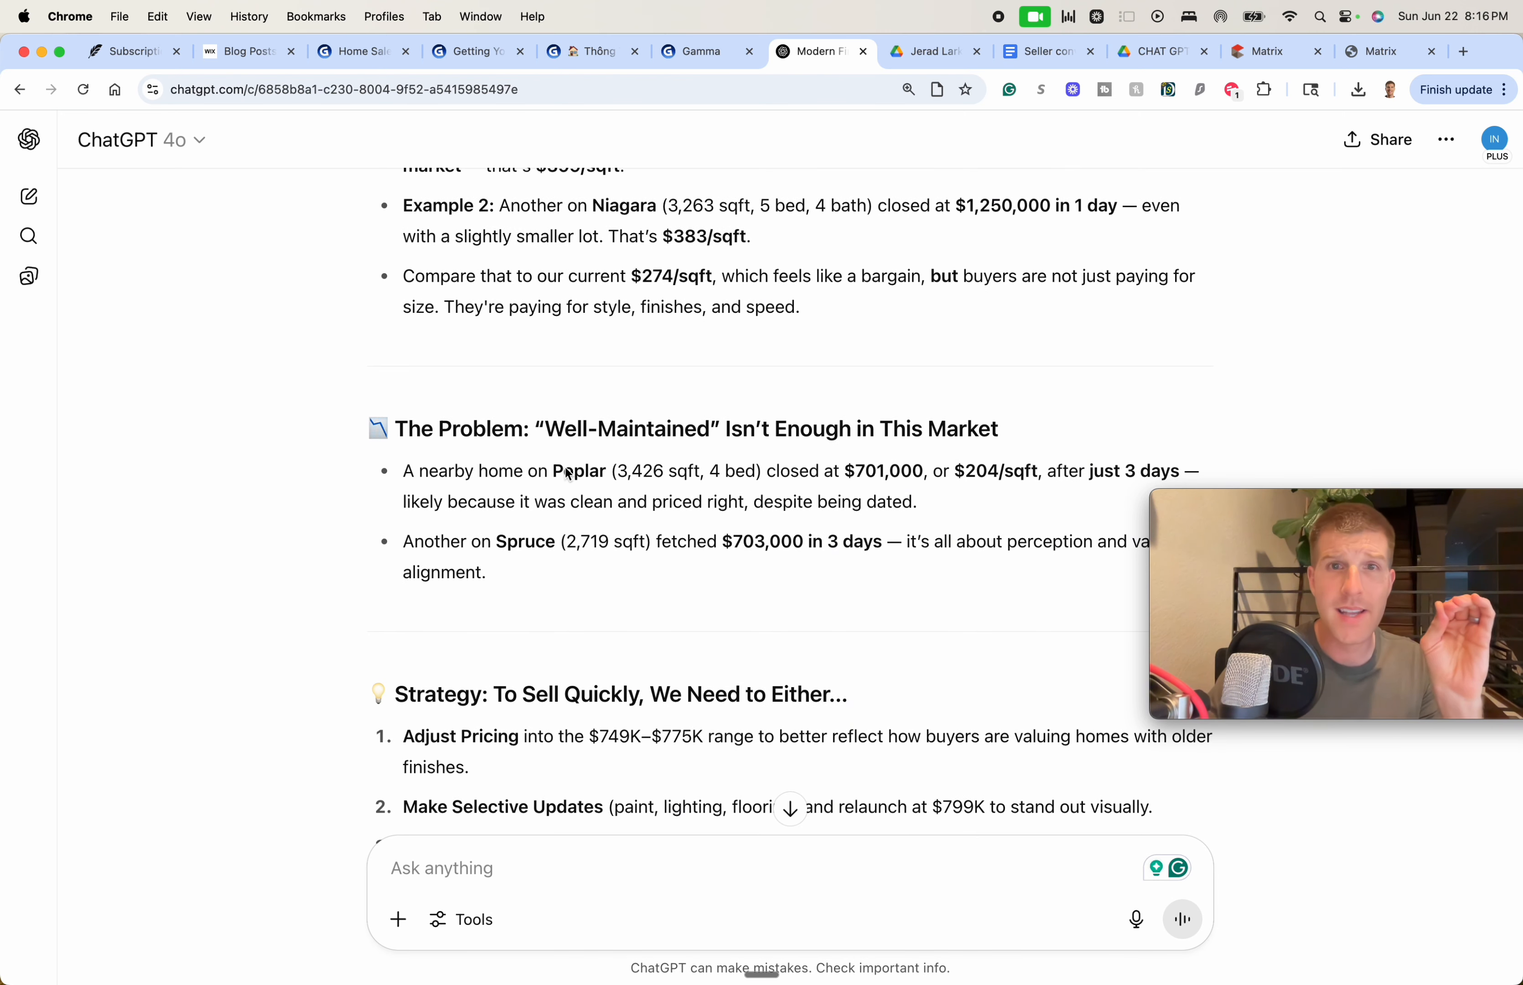
{"action": "scroll", "coordinate": [581, 488], "scroll_direction": "down", "scroll_amount": 1}
{"action": "scroll", "coordinate": [580, 490], "scroll_direction": "down", "scroll_amount": 3}
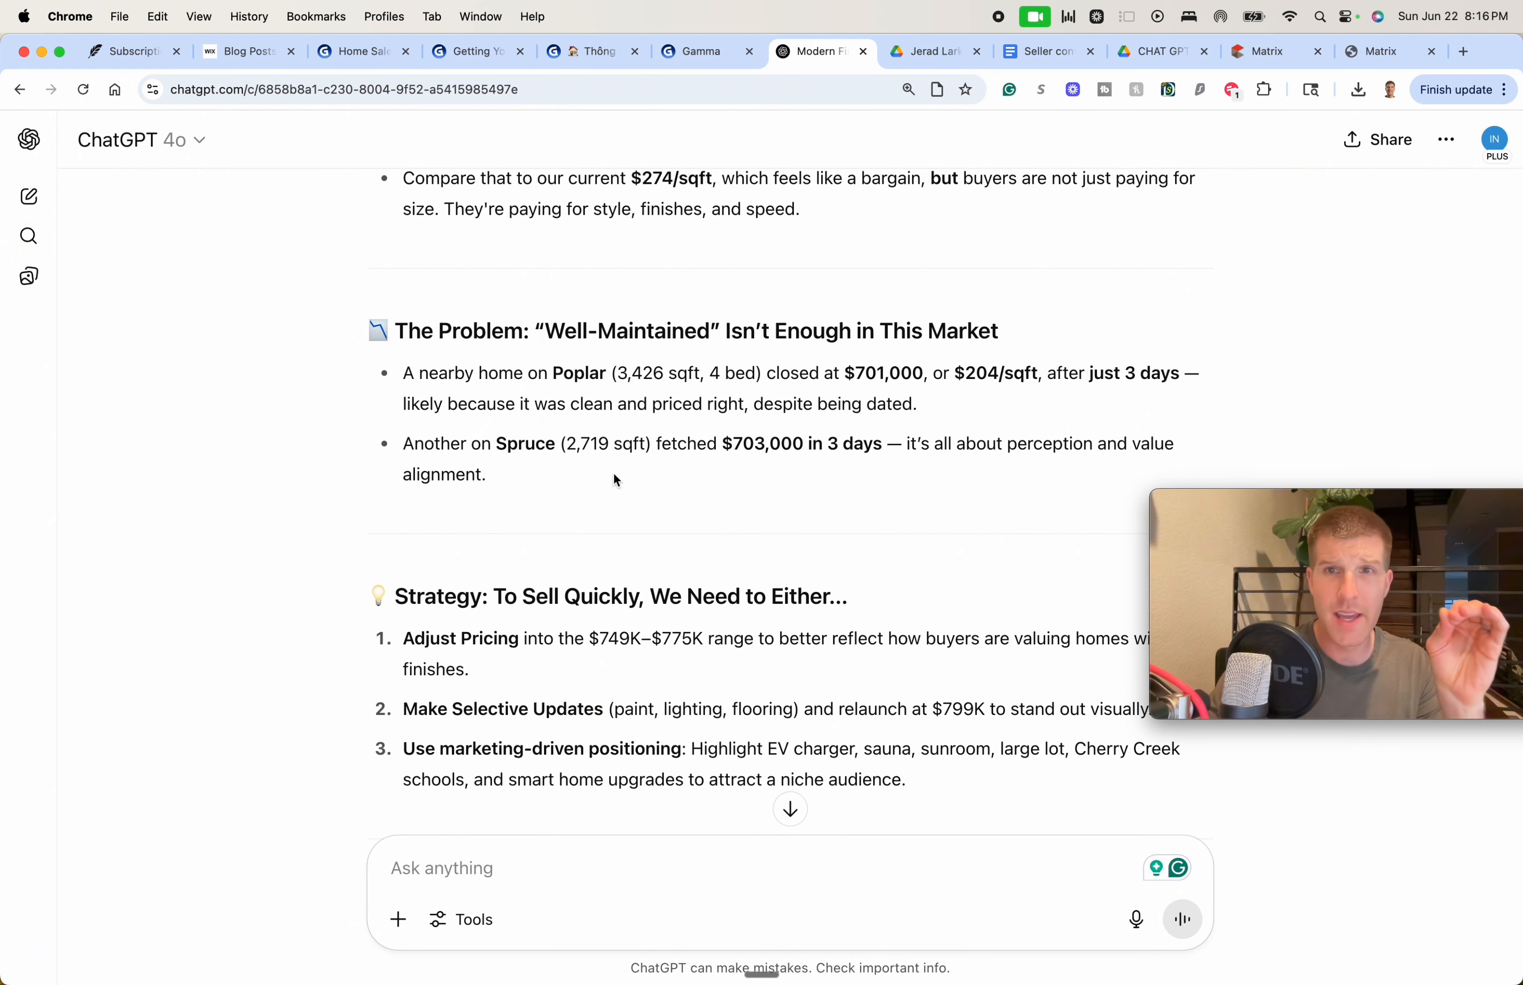
{"action": "scroll", "coordinate": [603, 474], "scroll_direction": "down", "scroll_amount": 5}
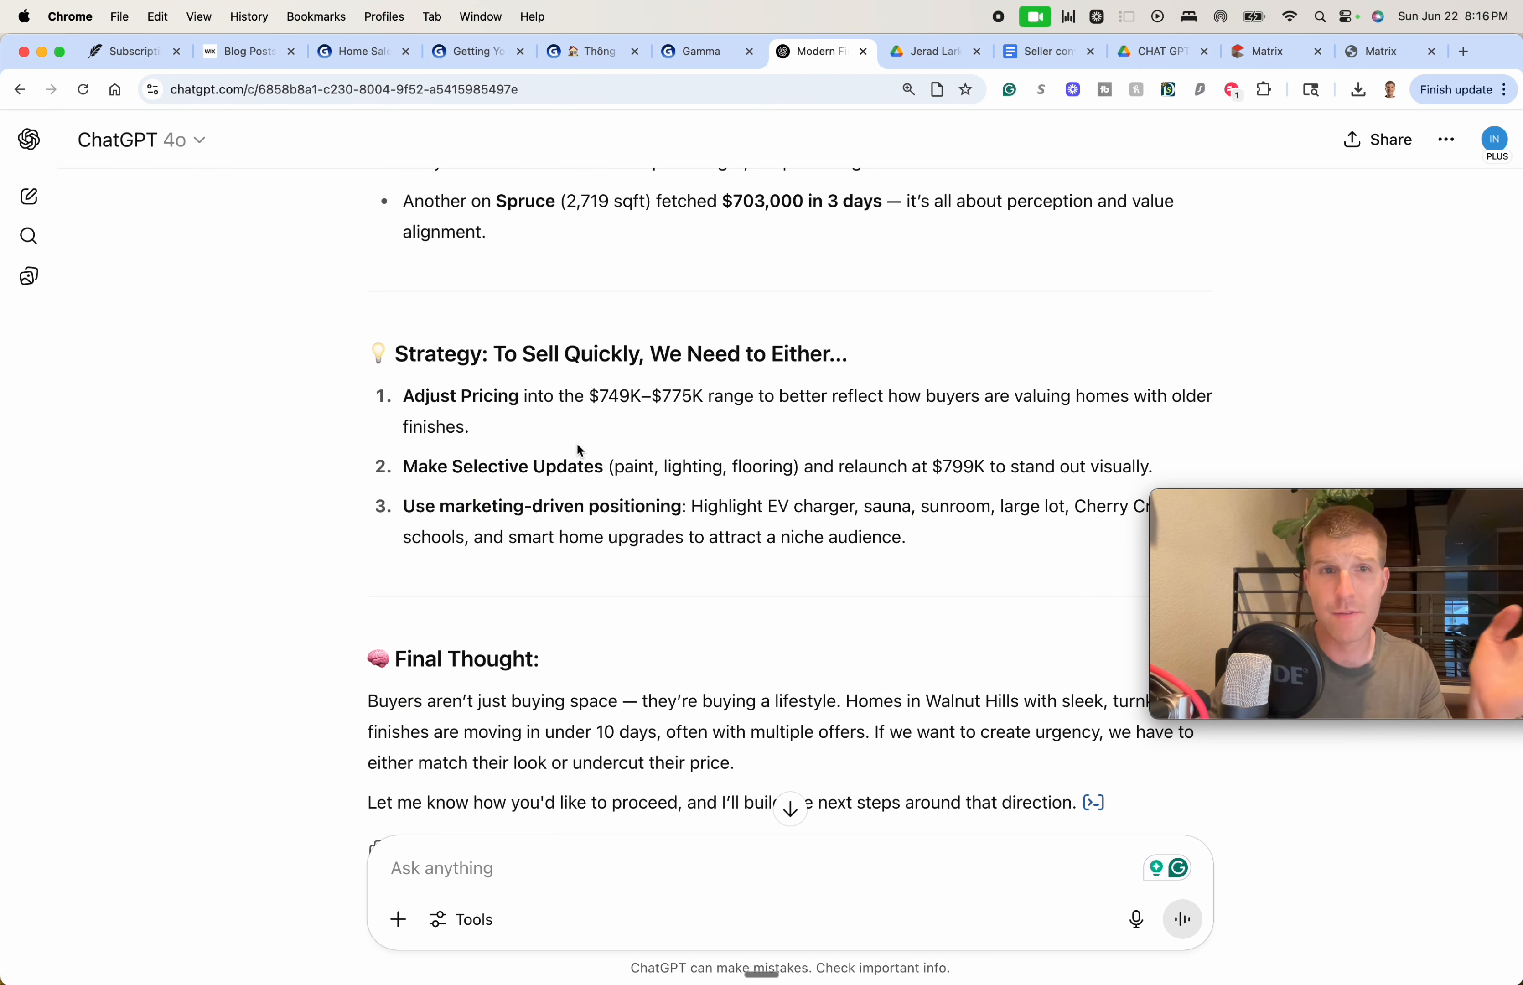
{"action": "scroll", "coordinate": [576, 441], "scroll_direction": "down", "scroll_amount": 3}
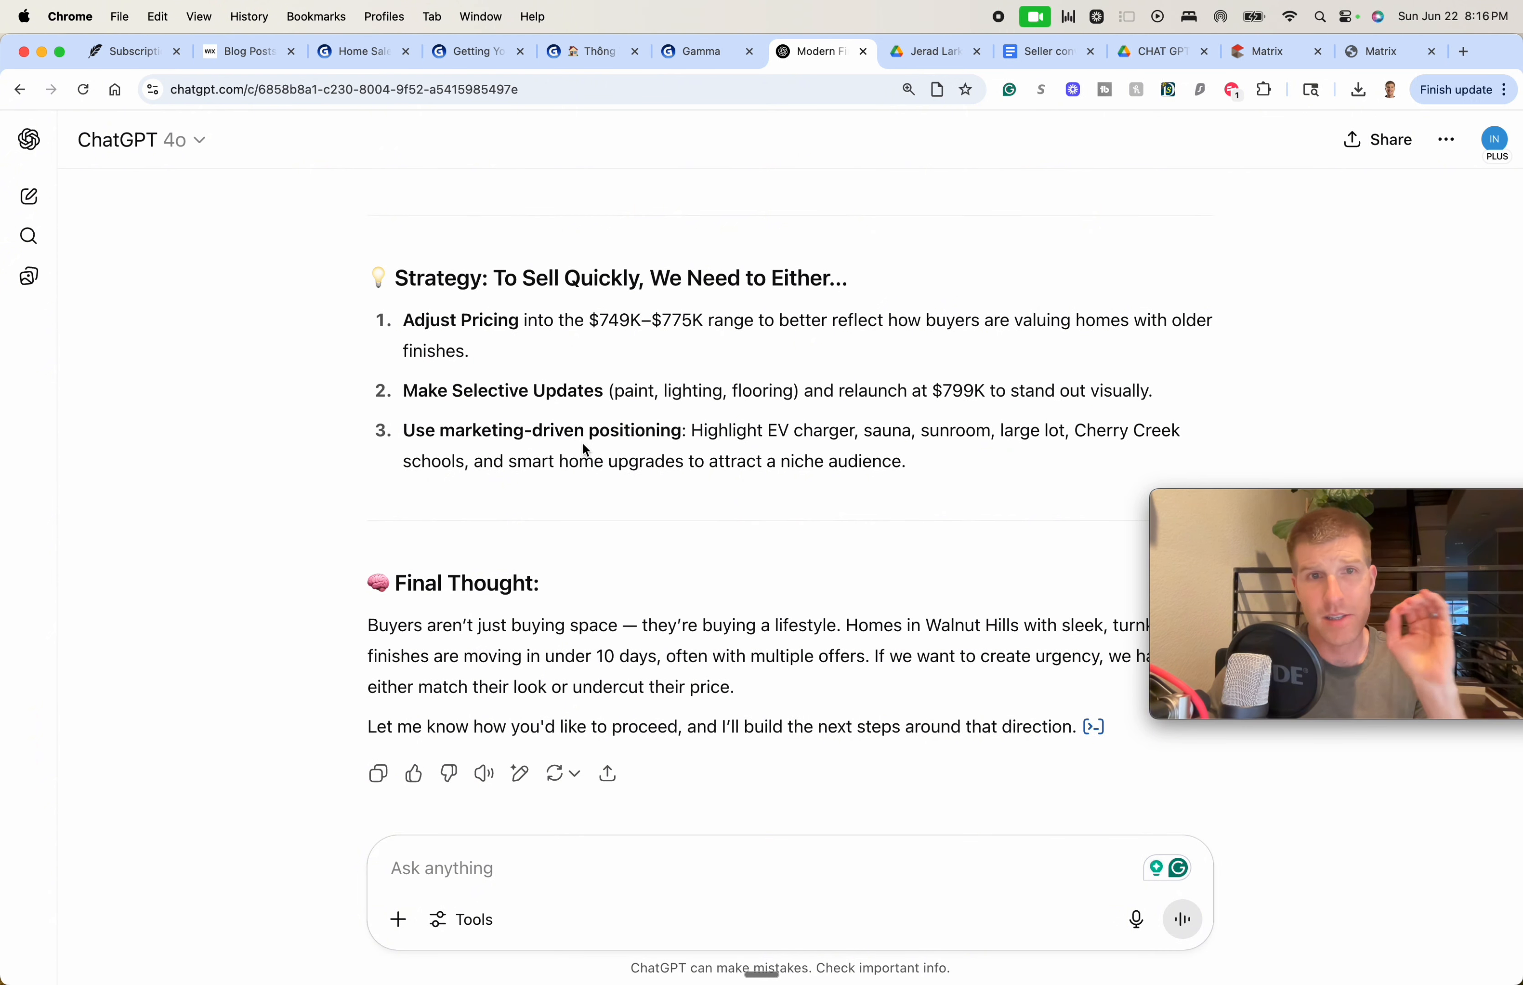
{"action": "scroll", "coordinate": [584, 446], "scroll_direction": "down", "scroll_amount": 3}
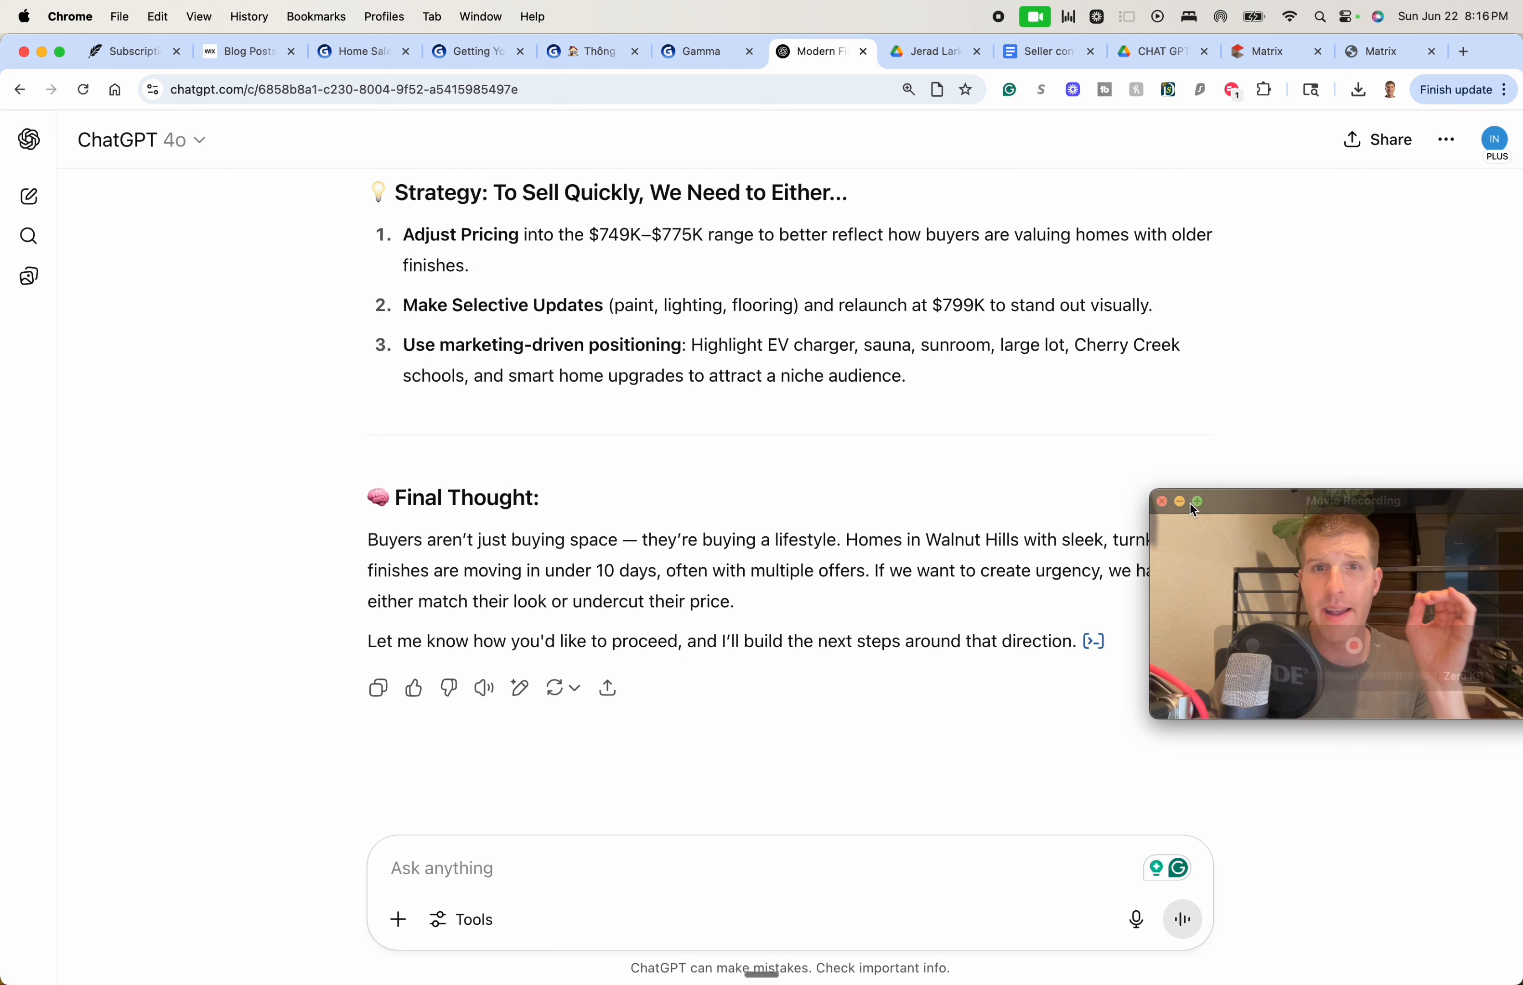
{"action": "left_click_drag", "start_coordinate": [1264, 487], "coordinate": [1197, 660]}
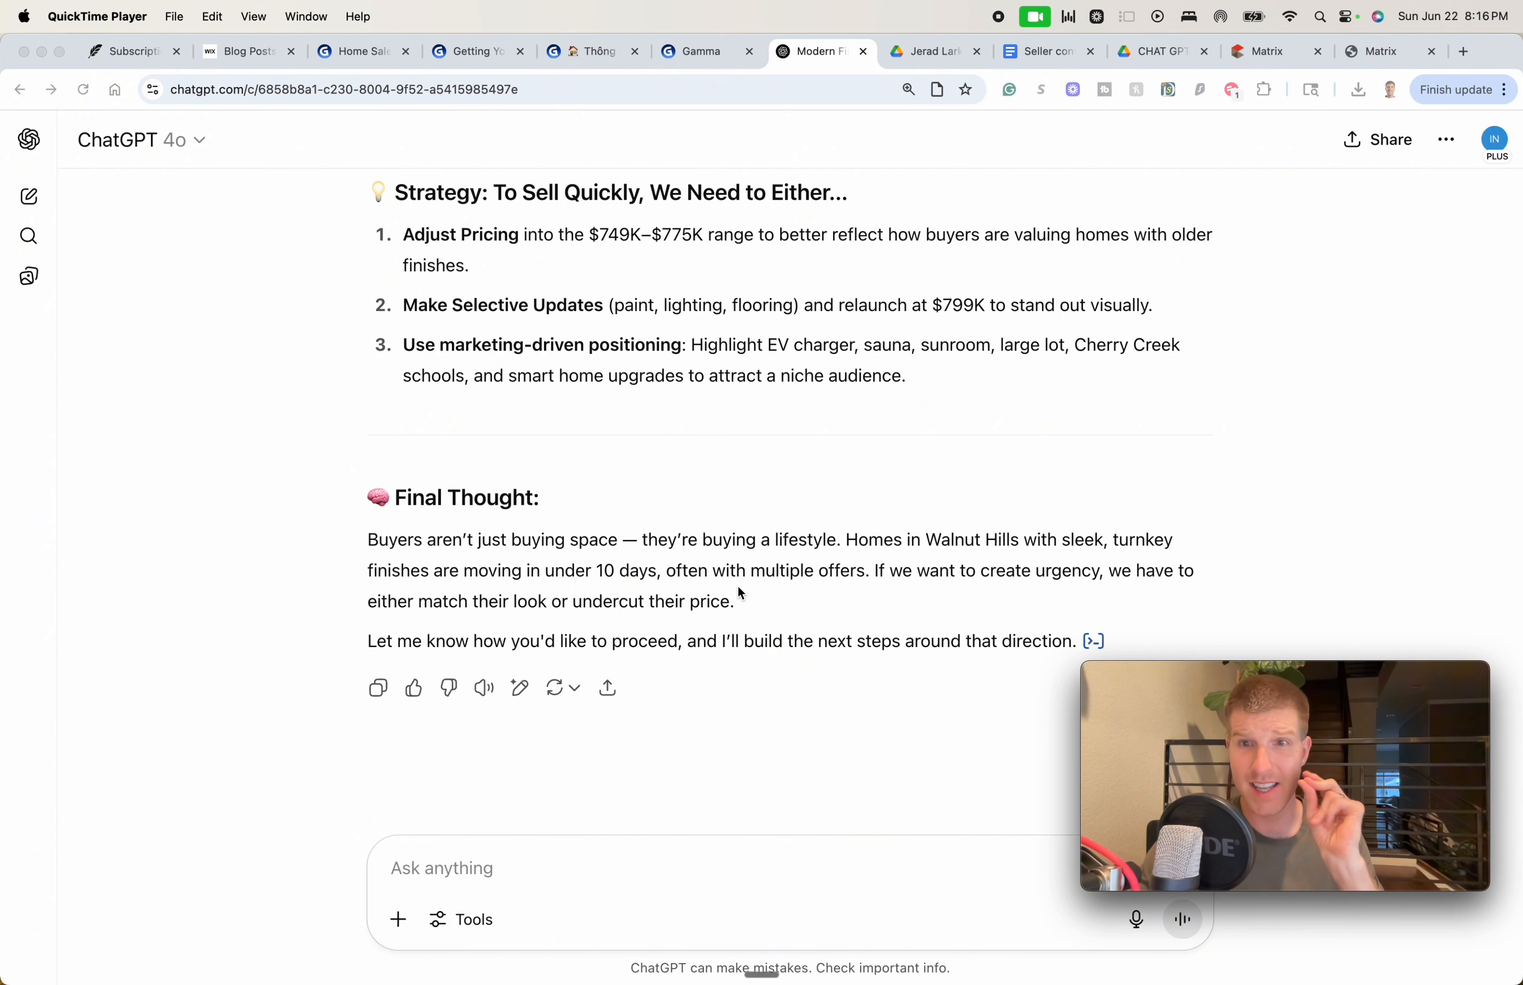
{"action": "scroll", "coordinate": [734, 622], "scroll_direction": "up", "scroll_amount": 15}
{"action": "scroll", "coordinate": [735, 640], "scroll_direction": "down", "scroll_amount": 3}
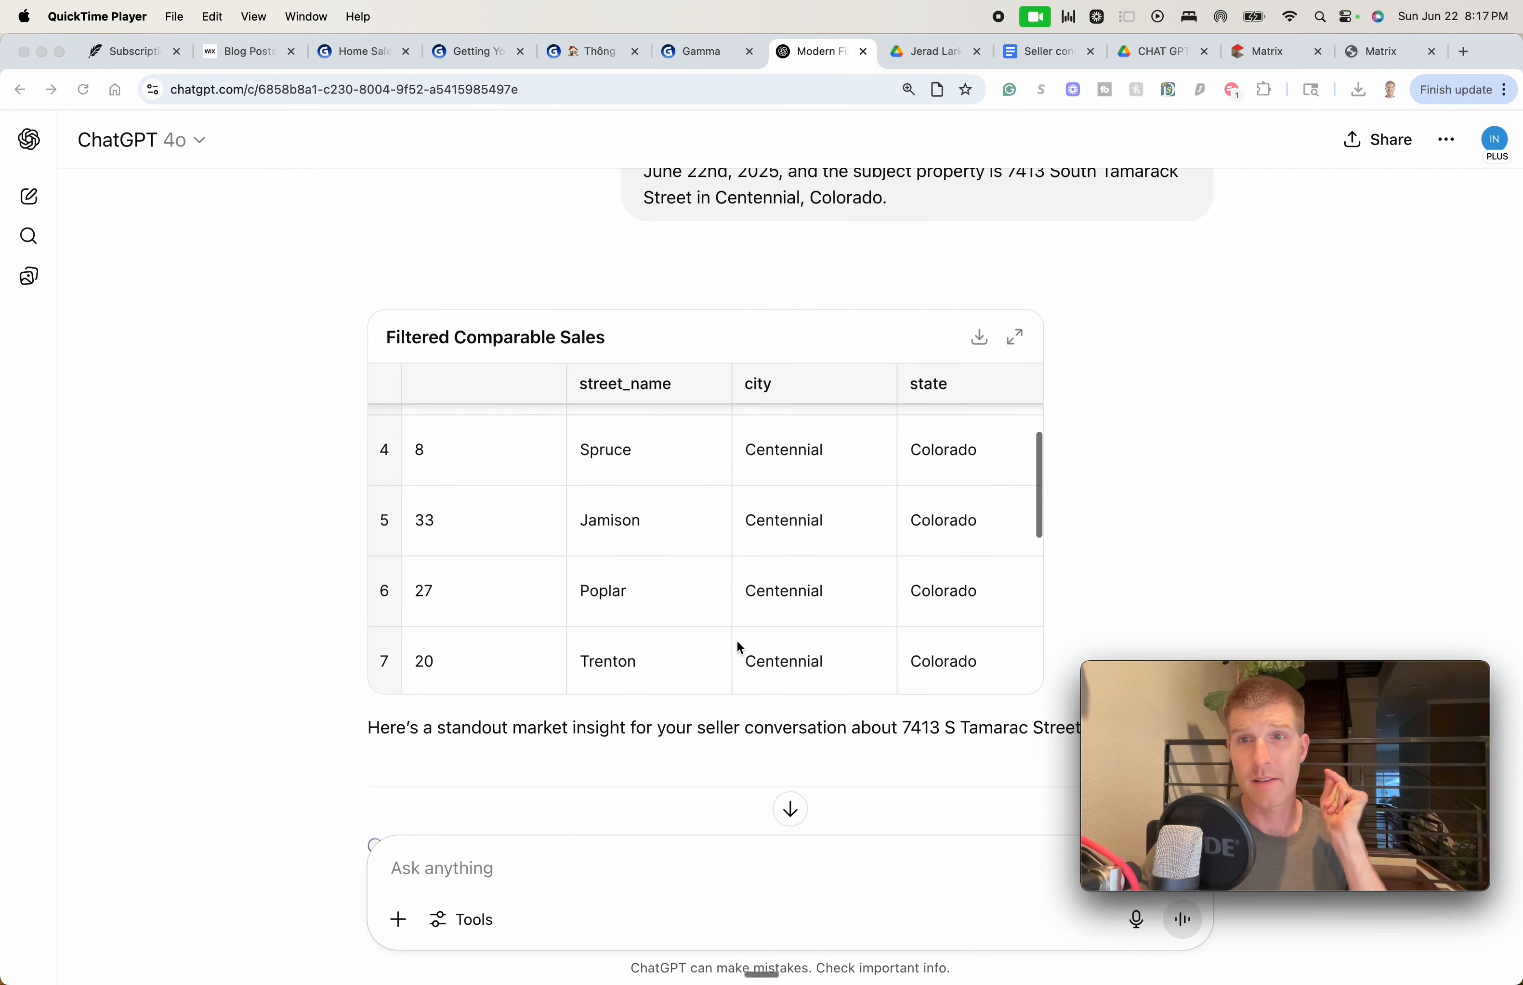
{"action": "scroll", "coordinate": [737, 642], "scroll_direction": "down", "scroll_amount": 8}
{"action": "scroll", "coordinate": [733, 679], "scroll_direction": "up", "scroll_amount": 3}
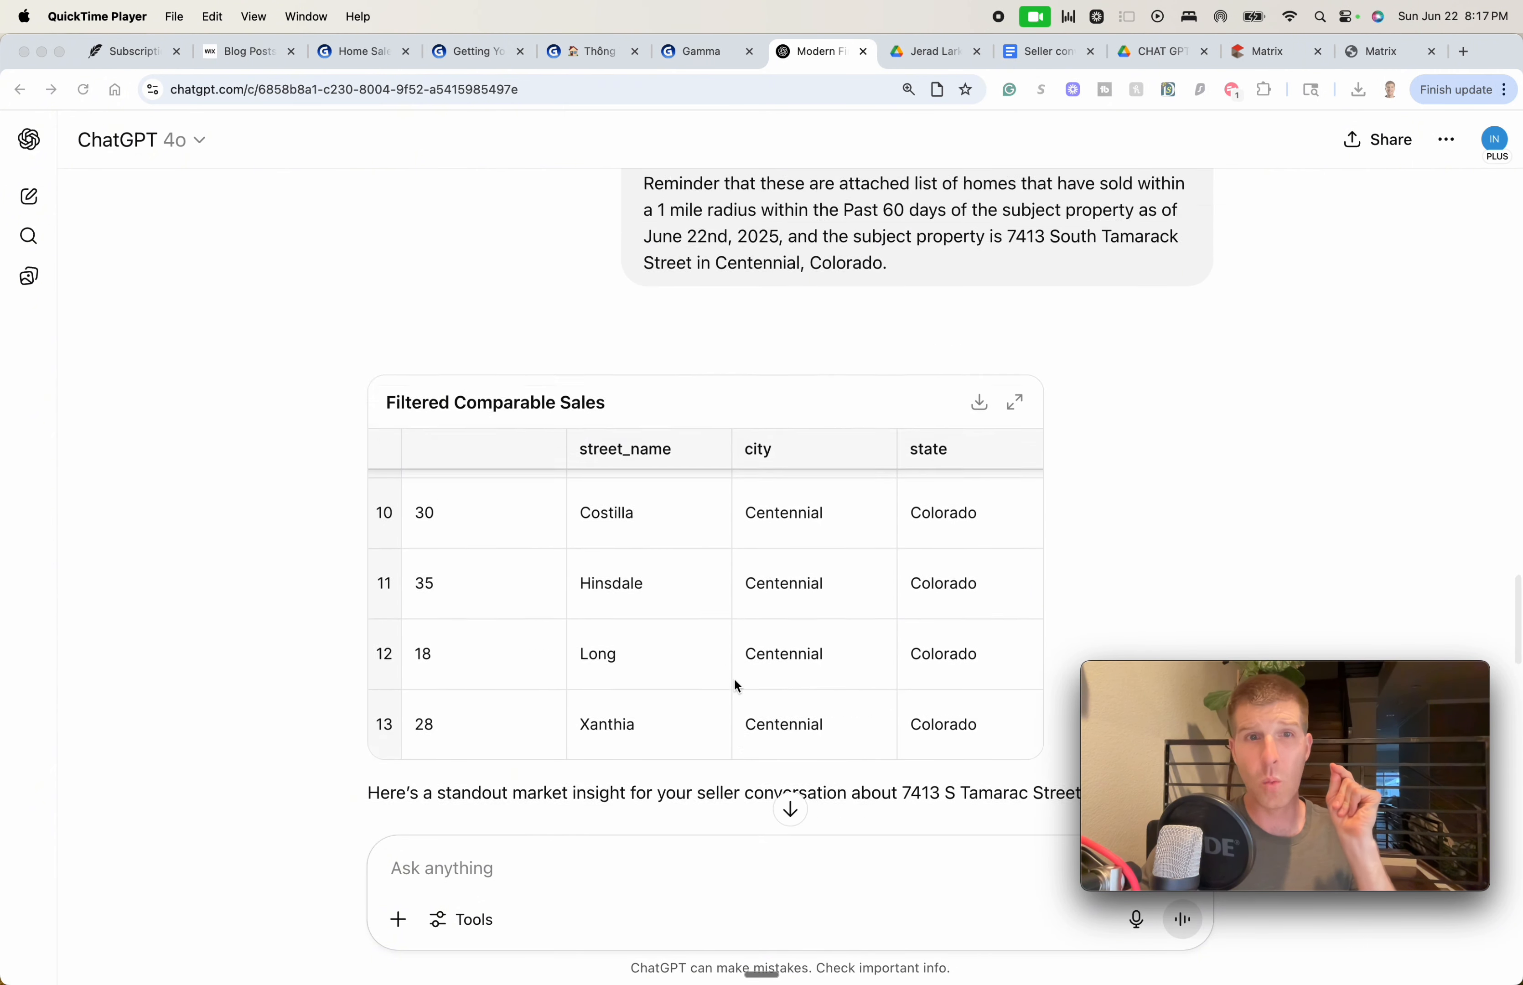
{"action": "scroll", "coordinate": [734, 680], "scroll_direction": "down", "scroll_amount": 10}
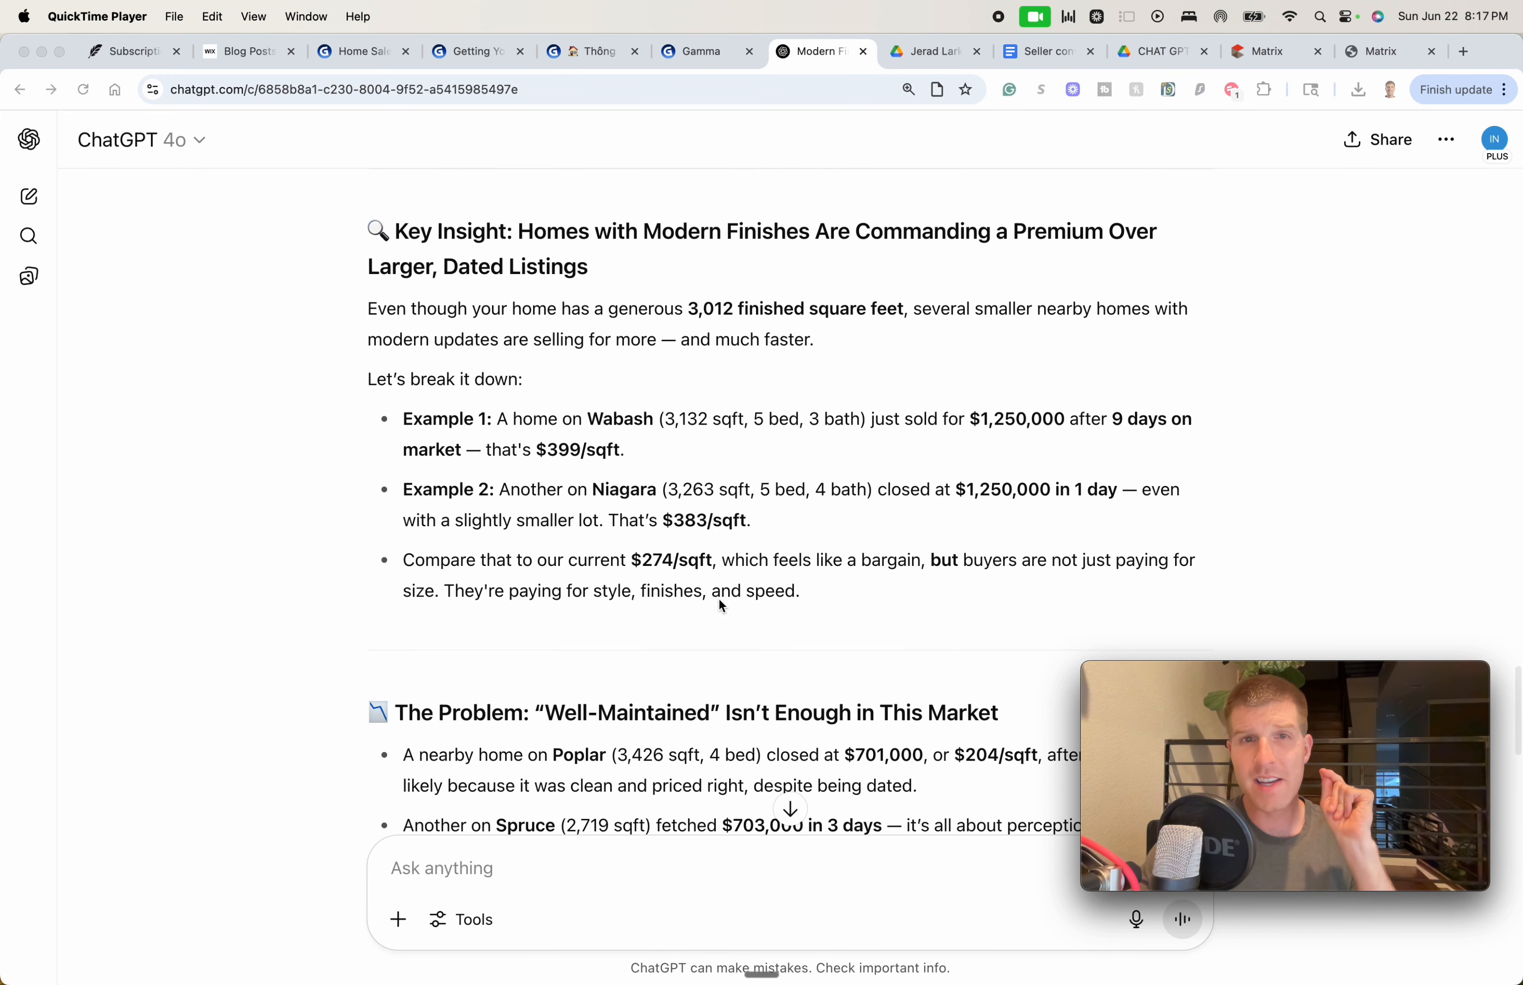
{"action": "scroll", "coordinate": [720, 601], "scroll_direction": "down", "scroll_amount": 15}
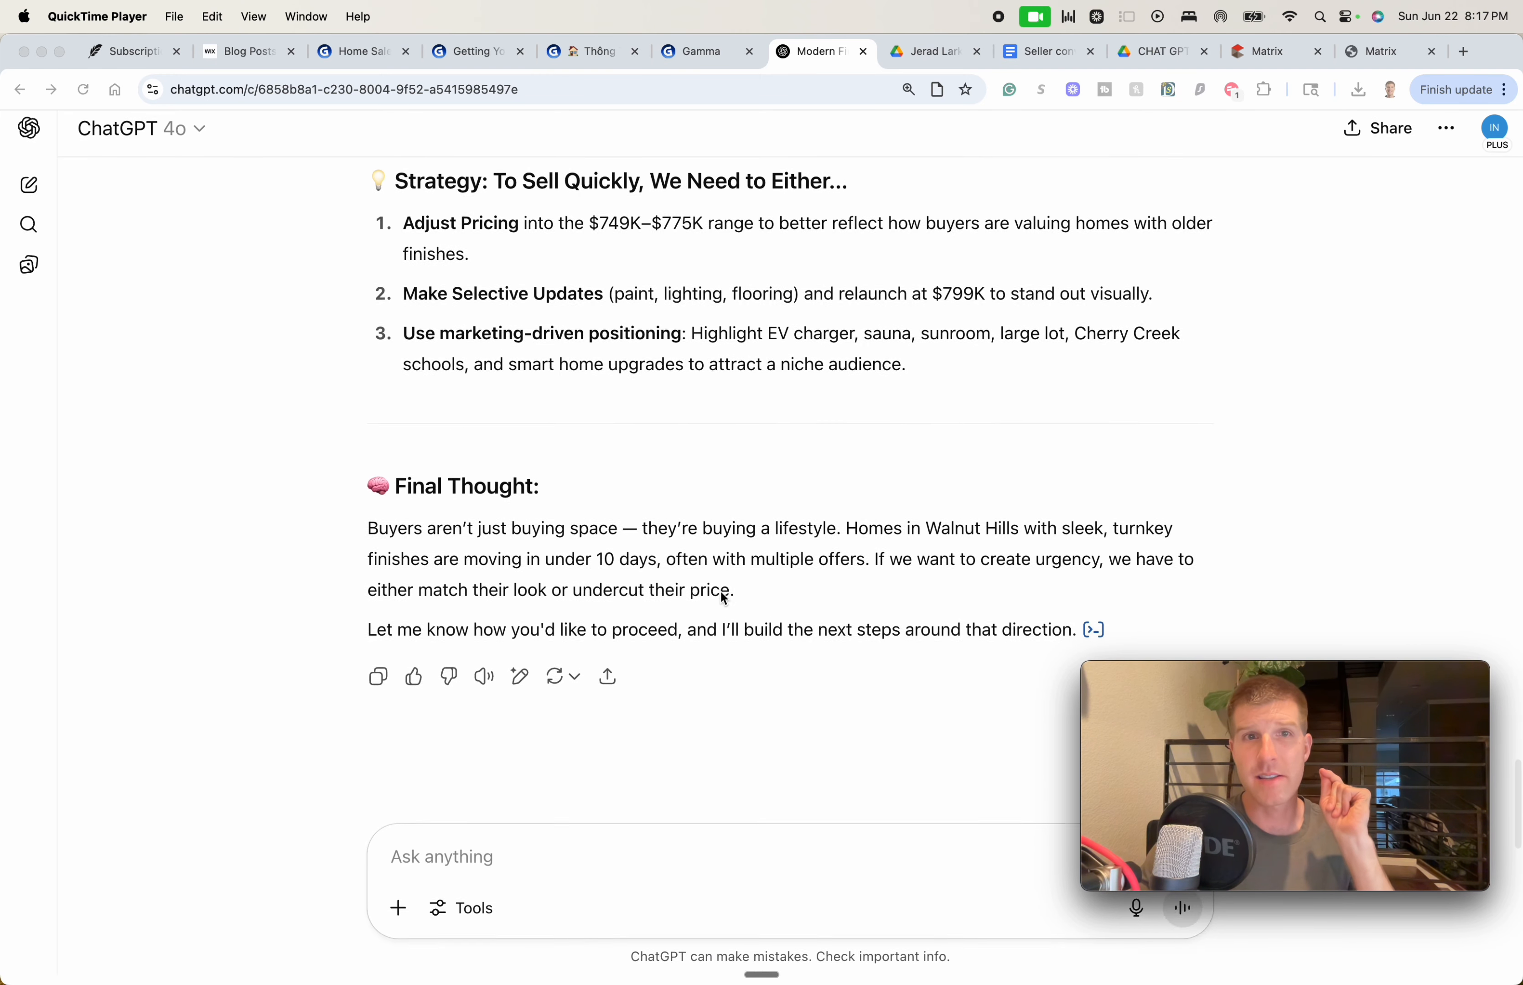
{"action": "scroll", "coordinate": [721, 575], "scroll_direction": "up", "scroll_amount": 1}
{"action": "scroll", "coordinate": [719, 587], "scroll_direction": "down", "scroll_amount": 1}
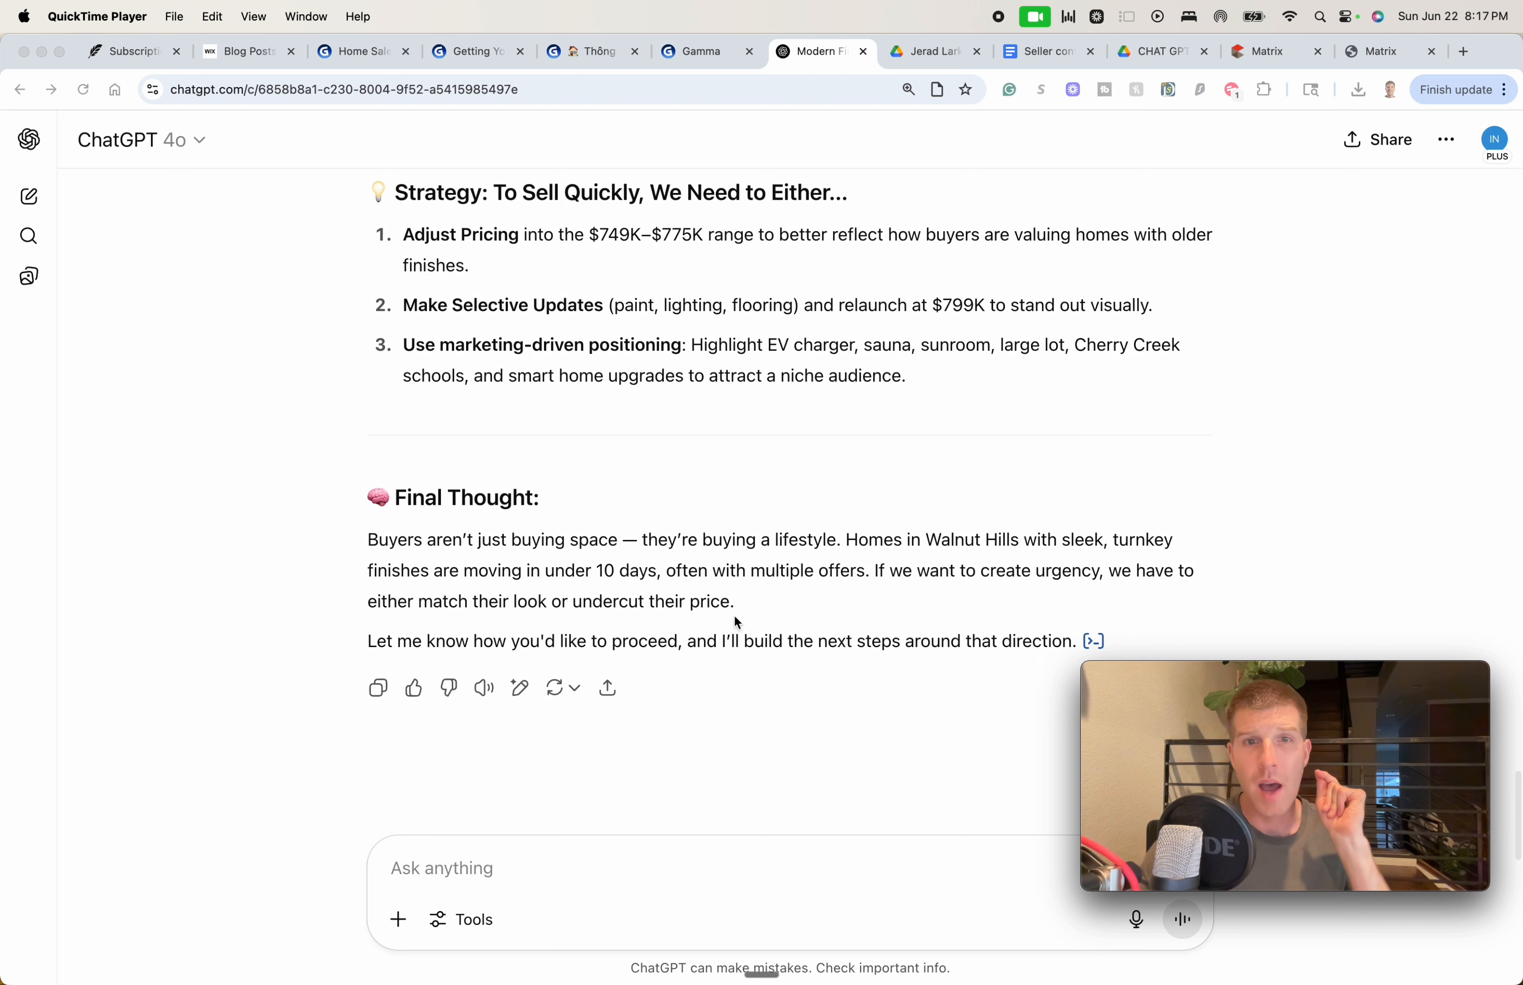
{"action": "left_click", "coordinate": [745, 853]}
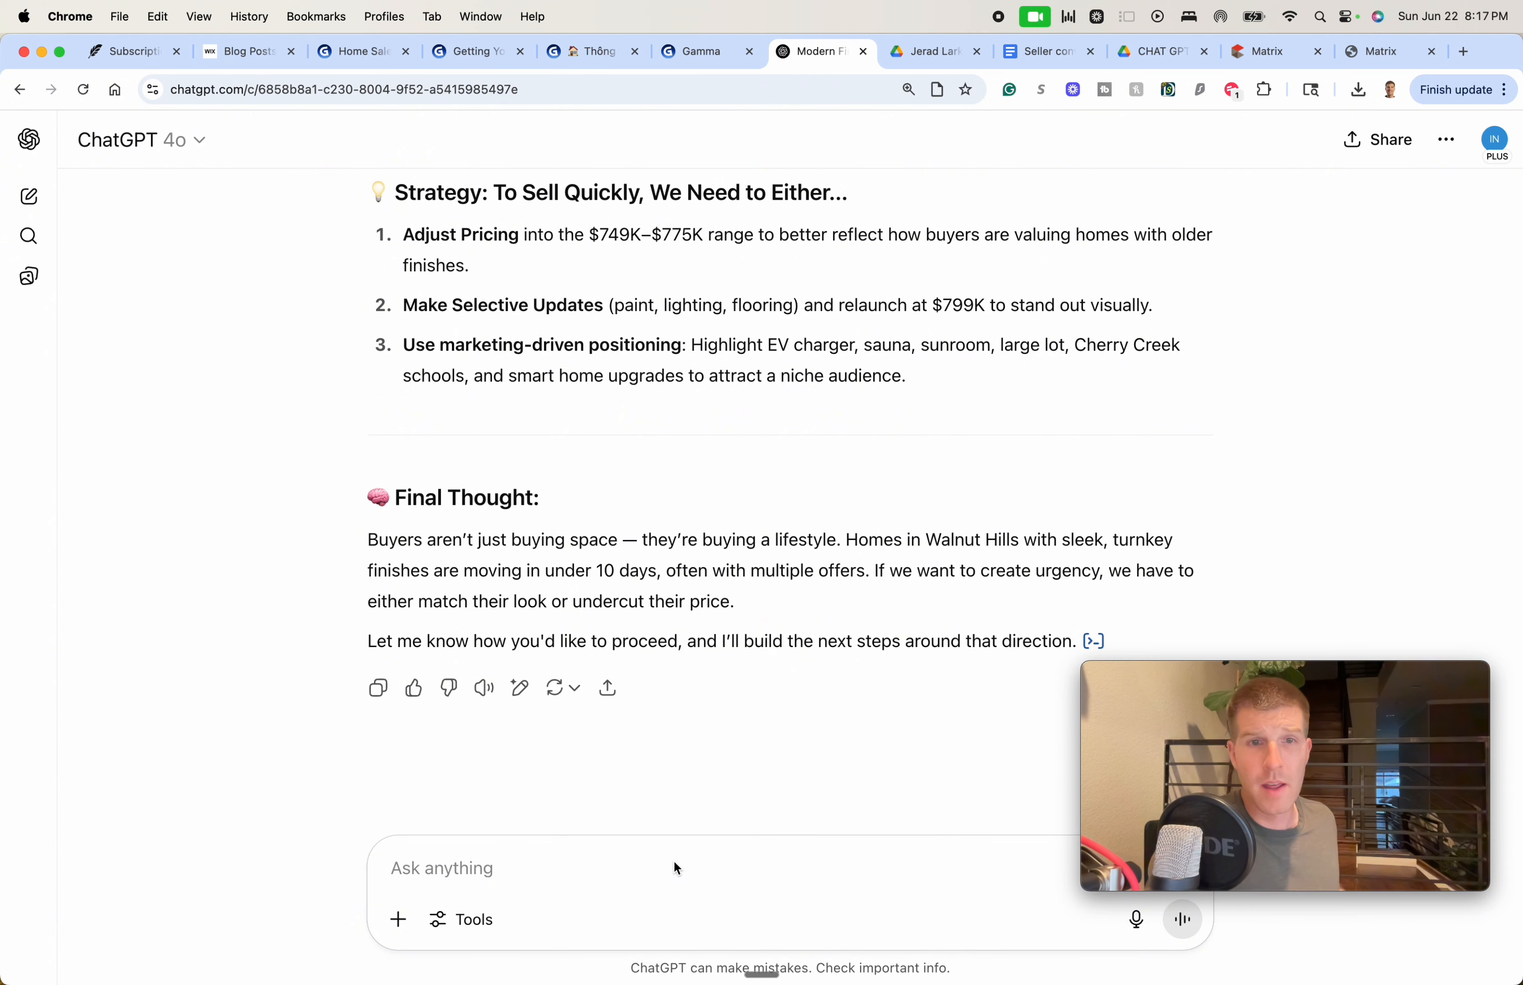
Reply 'this is great' and ask ChatGPT for a seller-facing report of its key findings
{"action": "type", "text": "this is great"}
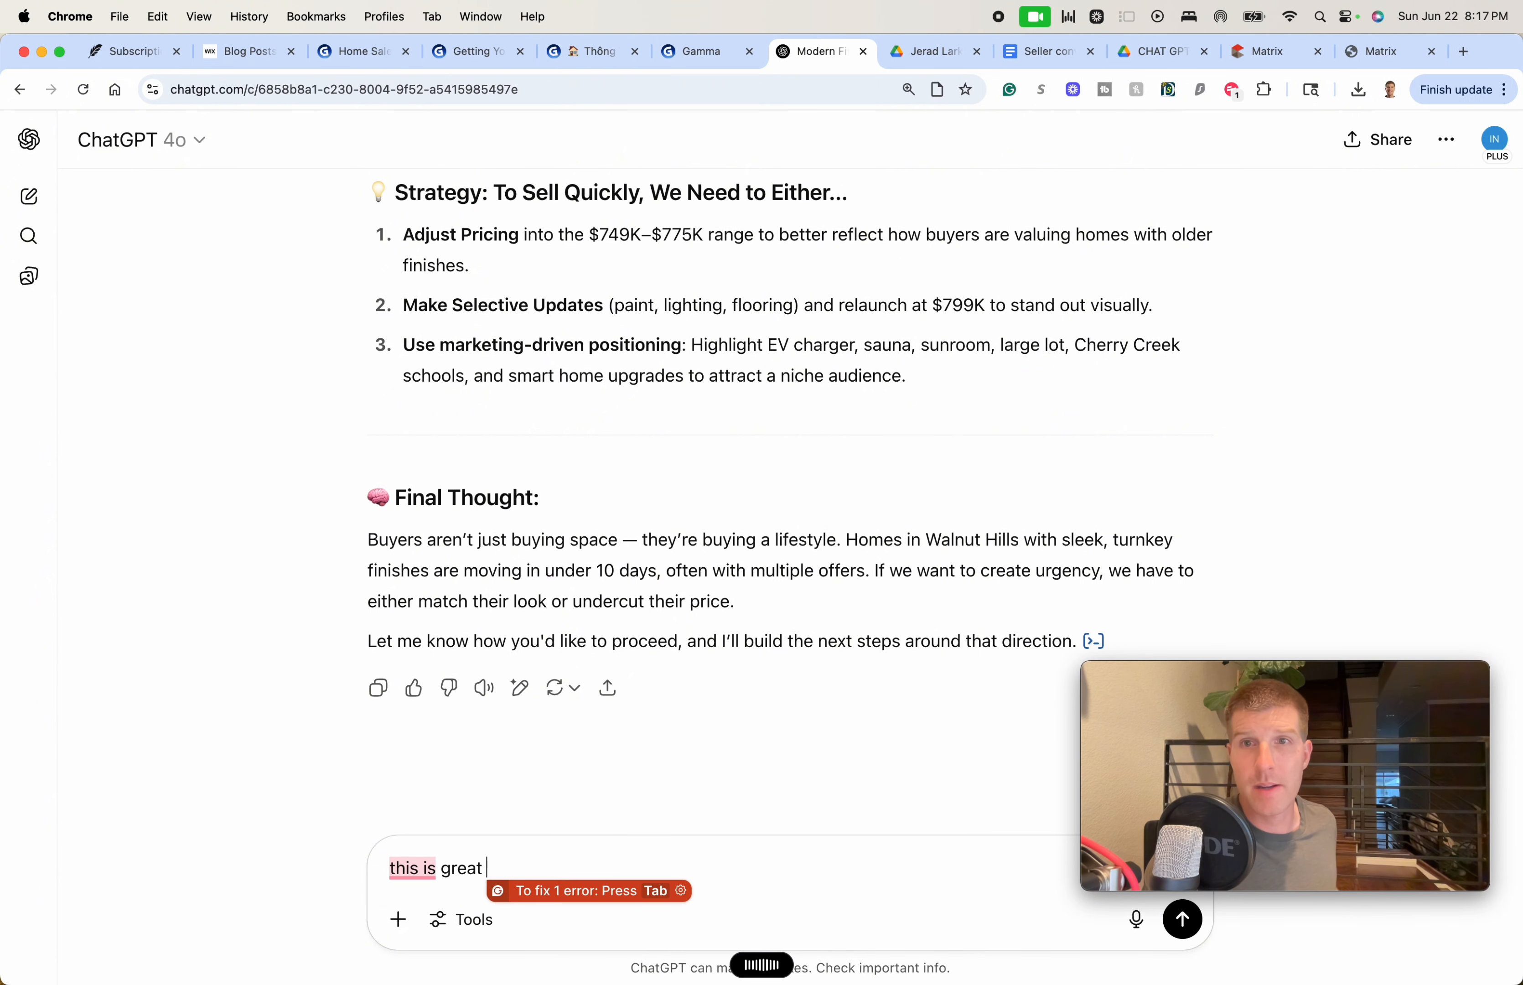
{"action": "type", "text": "I would like to present a report of your key findings to the seller as though I am the real estate agent. Please re-share all this information to me so that I can copy and paste it into Gamma app."}
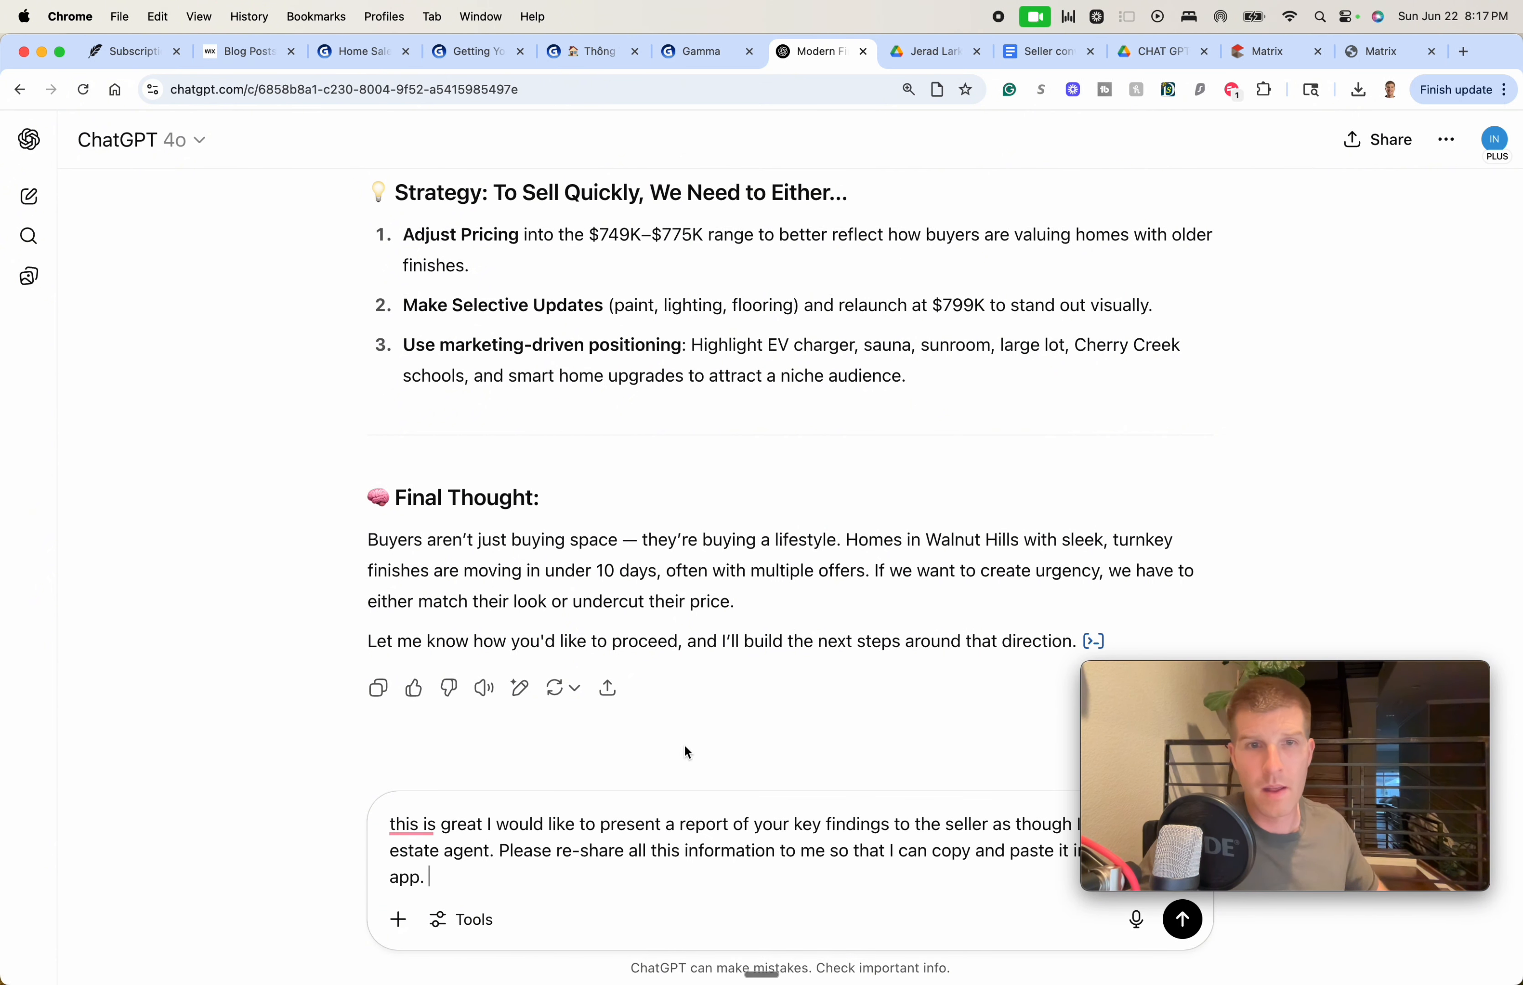
{"action": "key", "text": "Return"}
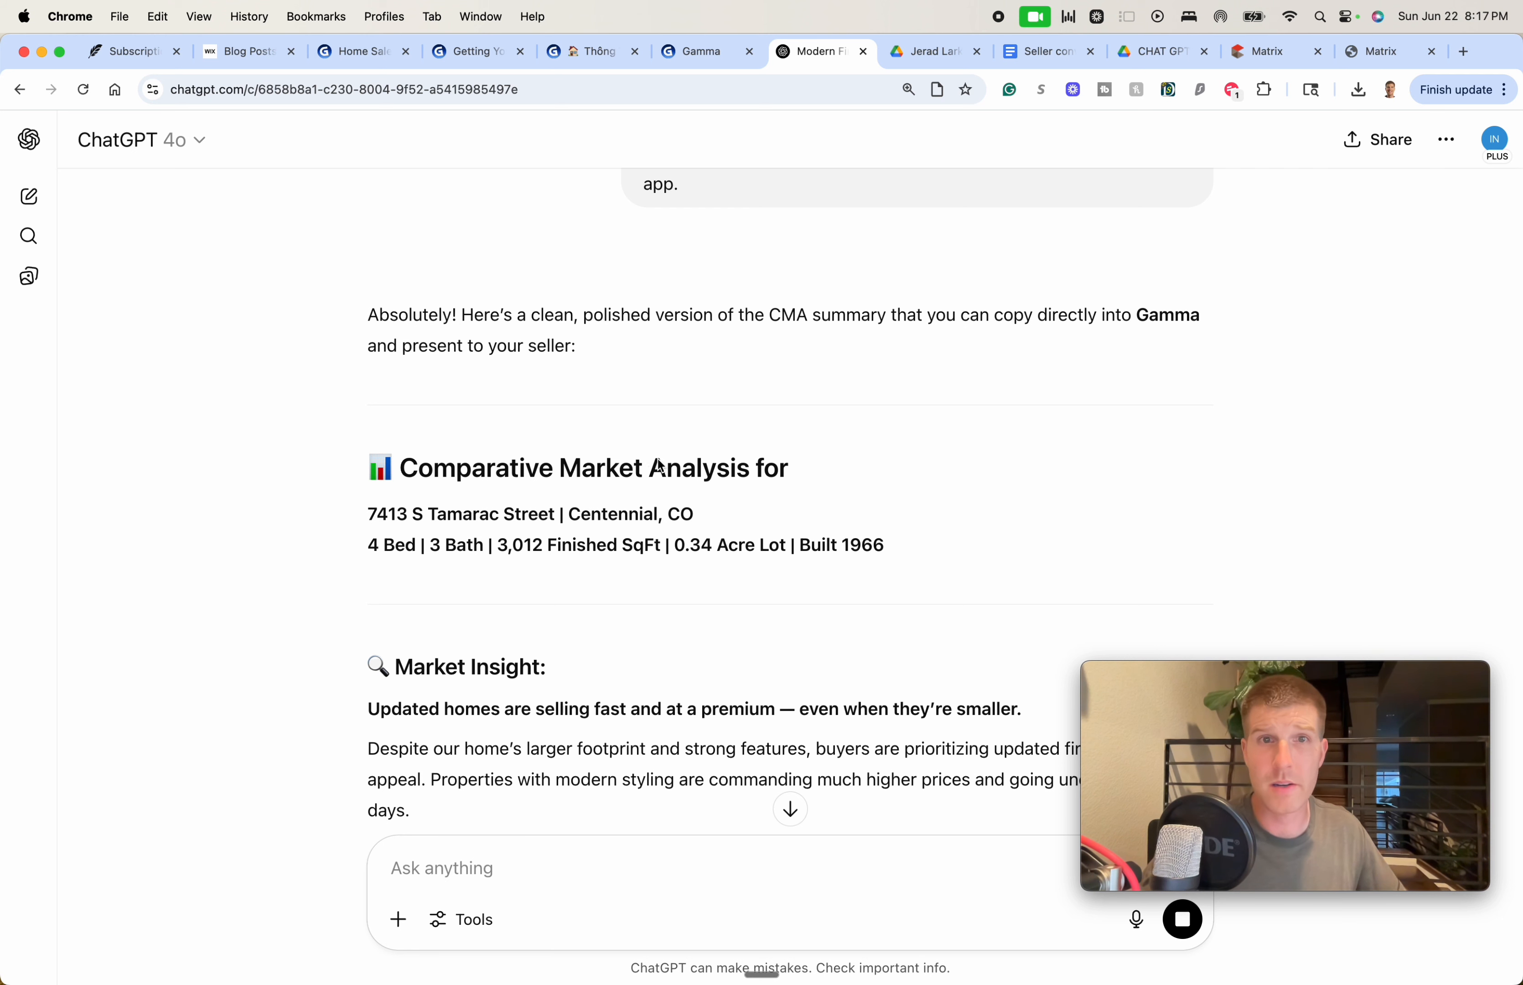
Select the whole report from the Comparative Market Analysis title down to the My Recommendation paragraph
{"action": "double_click", "coordinate": [649, 473]}
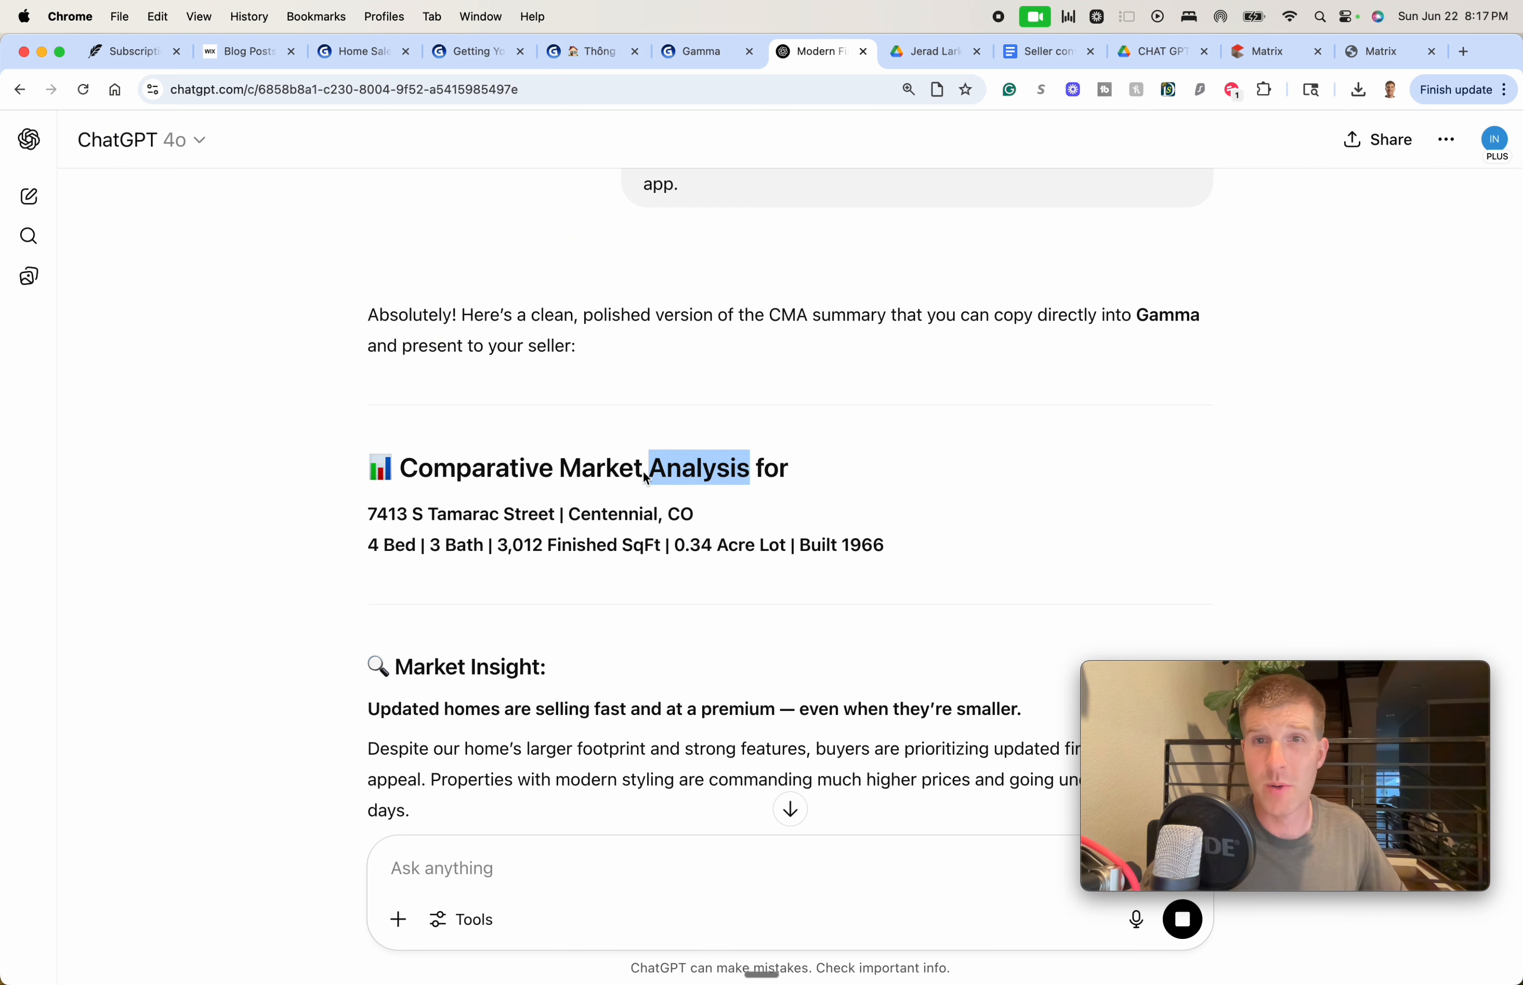
{"action": "left_click", "coordinate": [647, 473]}
{"action": "triple_click", "coordinate": [571, 465]}
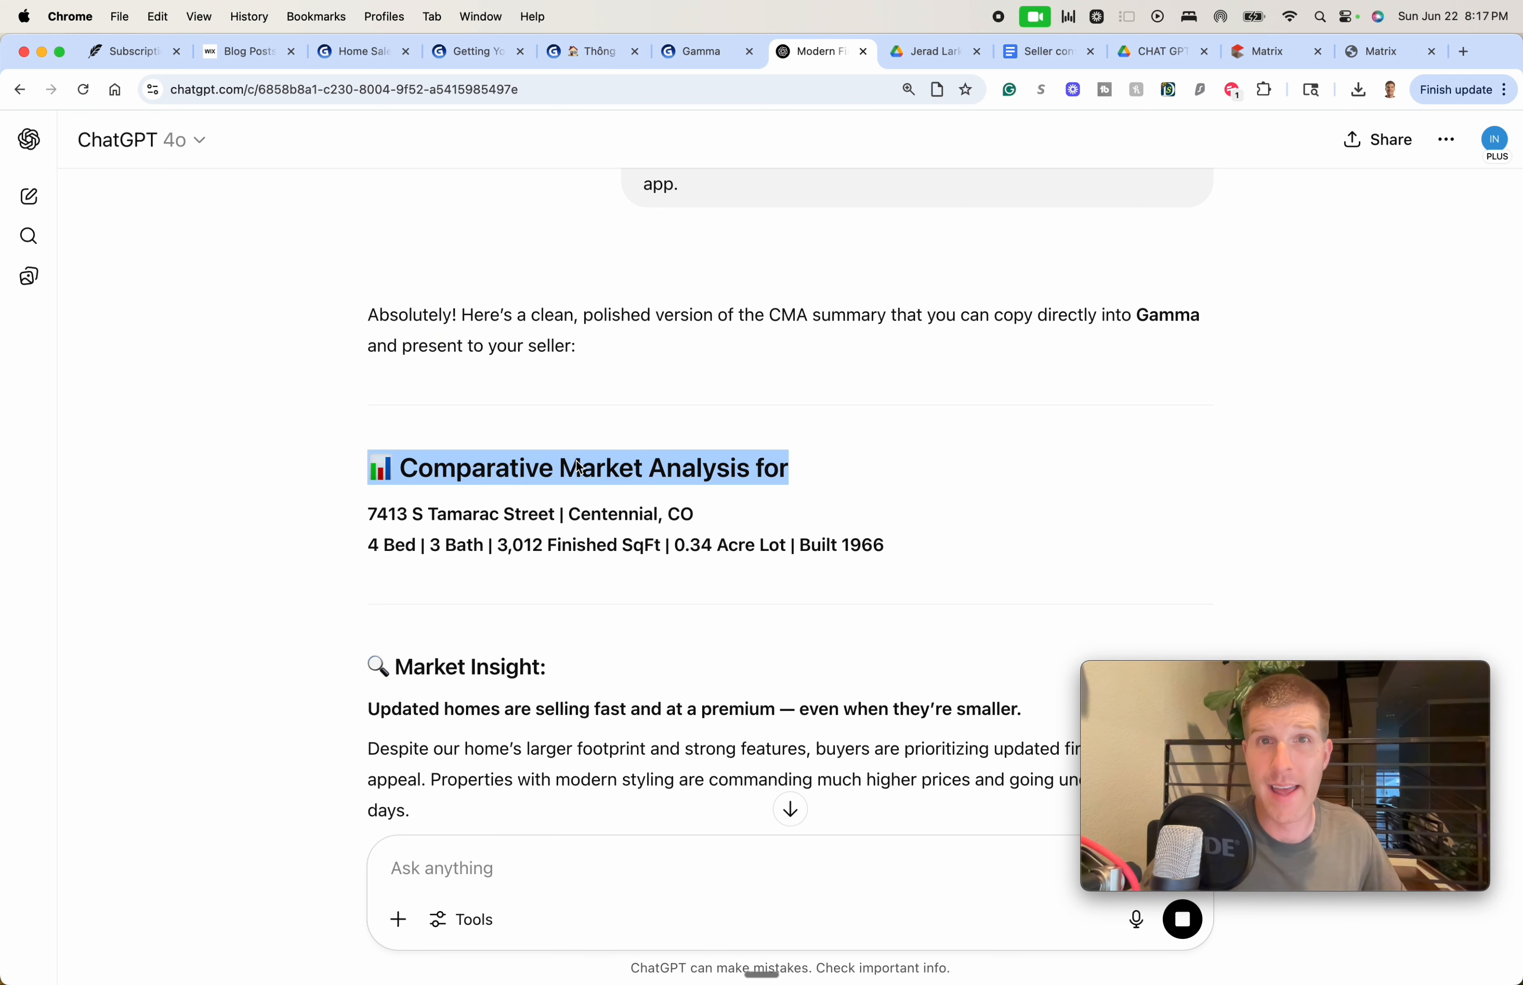
{"action": "scroll", "coordinate": [601, 473], "scroll_direction": "down", "scroll_amount": 3}
{"action": "scroll", "coordinate": [603, 475], "scroll_direction": "down", "scroll_amount": 2}
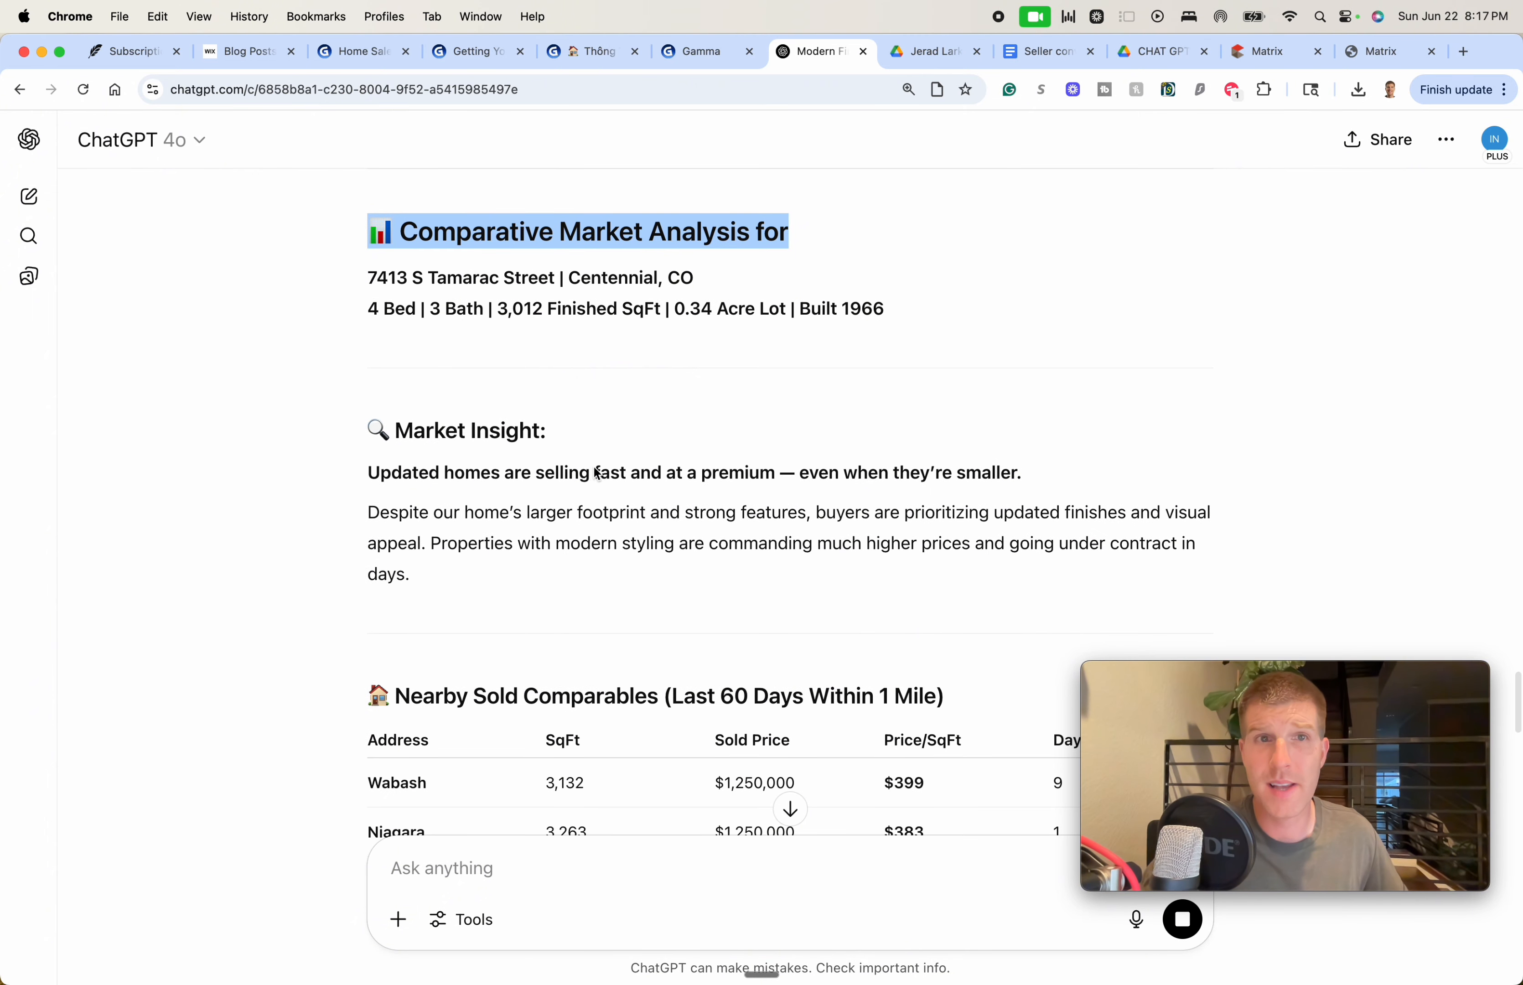
{"action": "scroll", "coordinate": [599, 474], "scroll_direction": "down", "scroll_amount": 4}
{"action": "scroll", "coordinate": [593, 469], "scroll_direction": "down", "scroll_amount": 3}
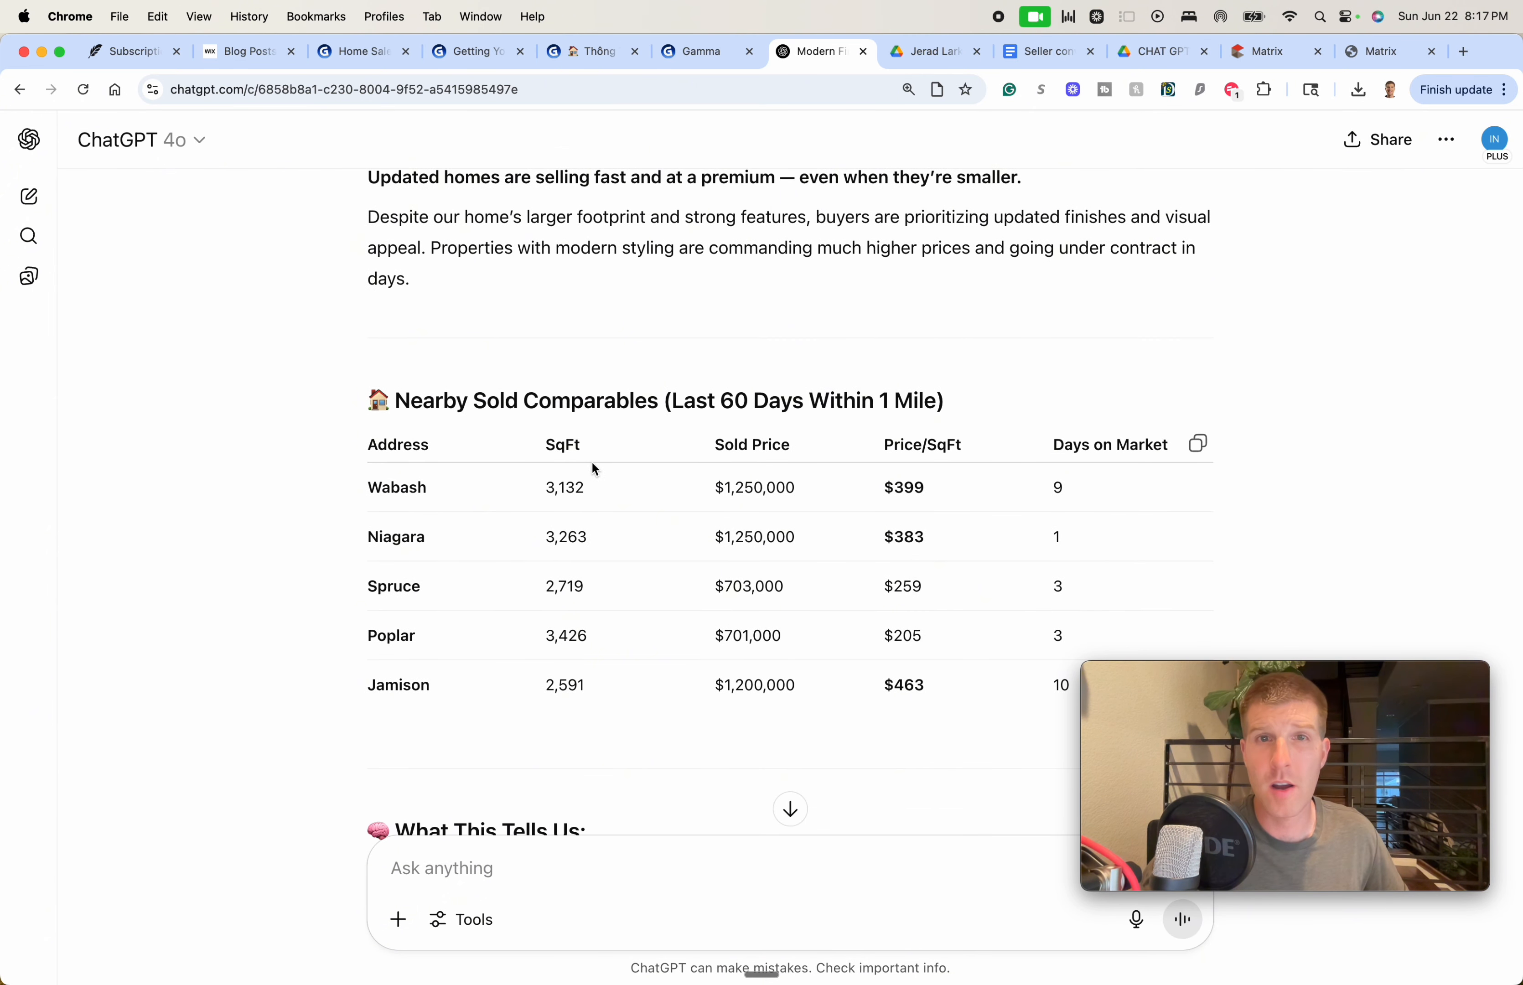
{"action": "scroll", "coordinate": [605, 465], "scroll_direction": "down", "scroll_amount": 4}
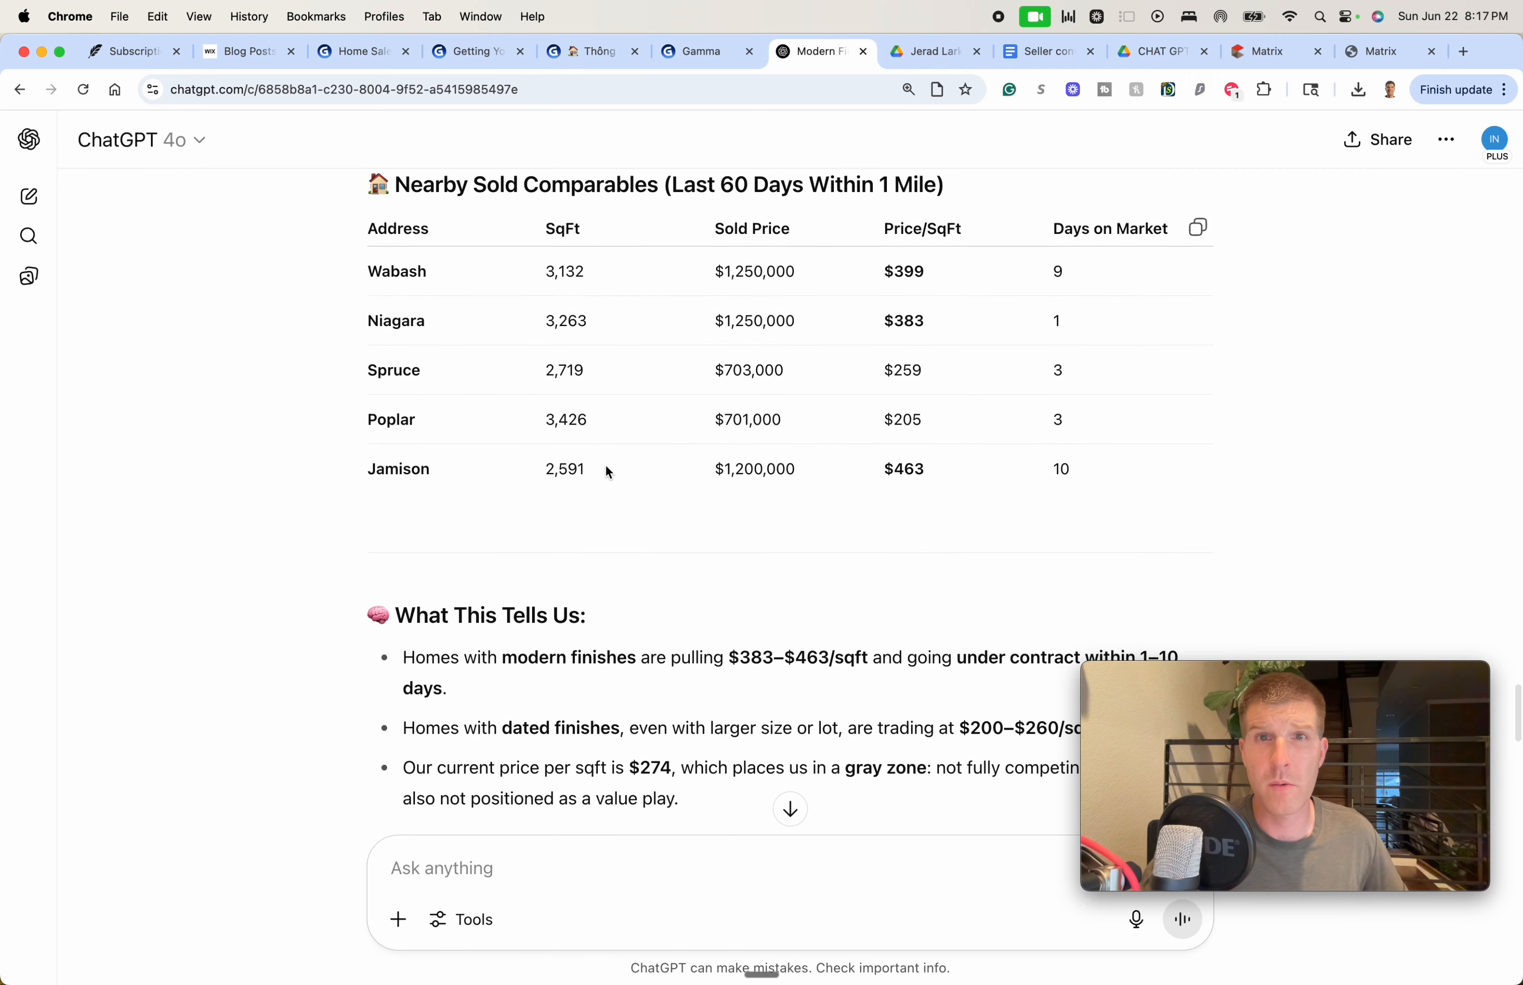
{"action": "scroll", "coordinate": [742, 387], "scroll_direction": "down", "scroll_amount": 3}
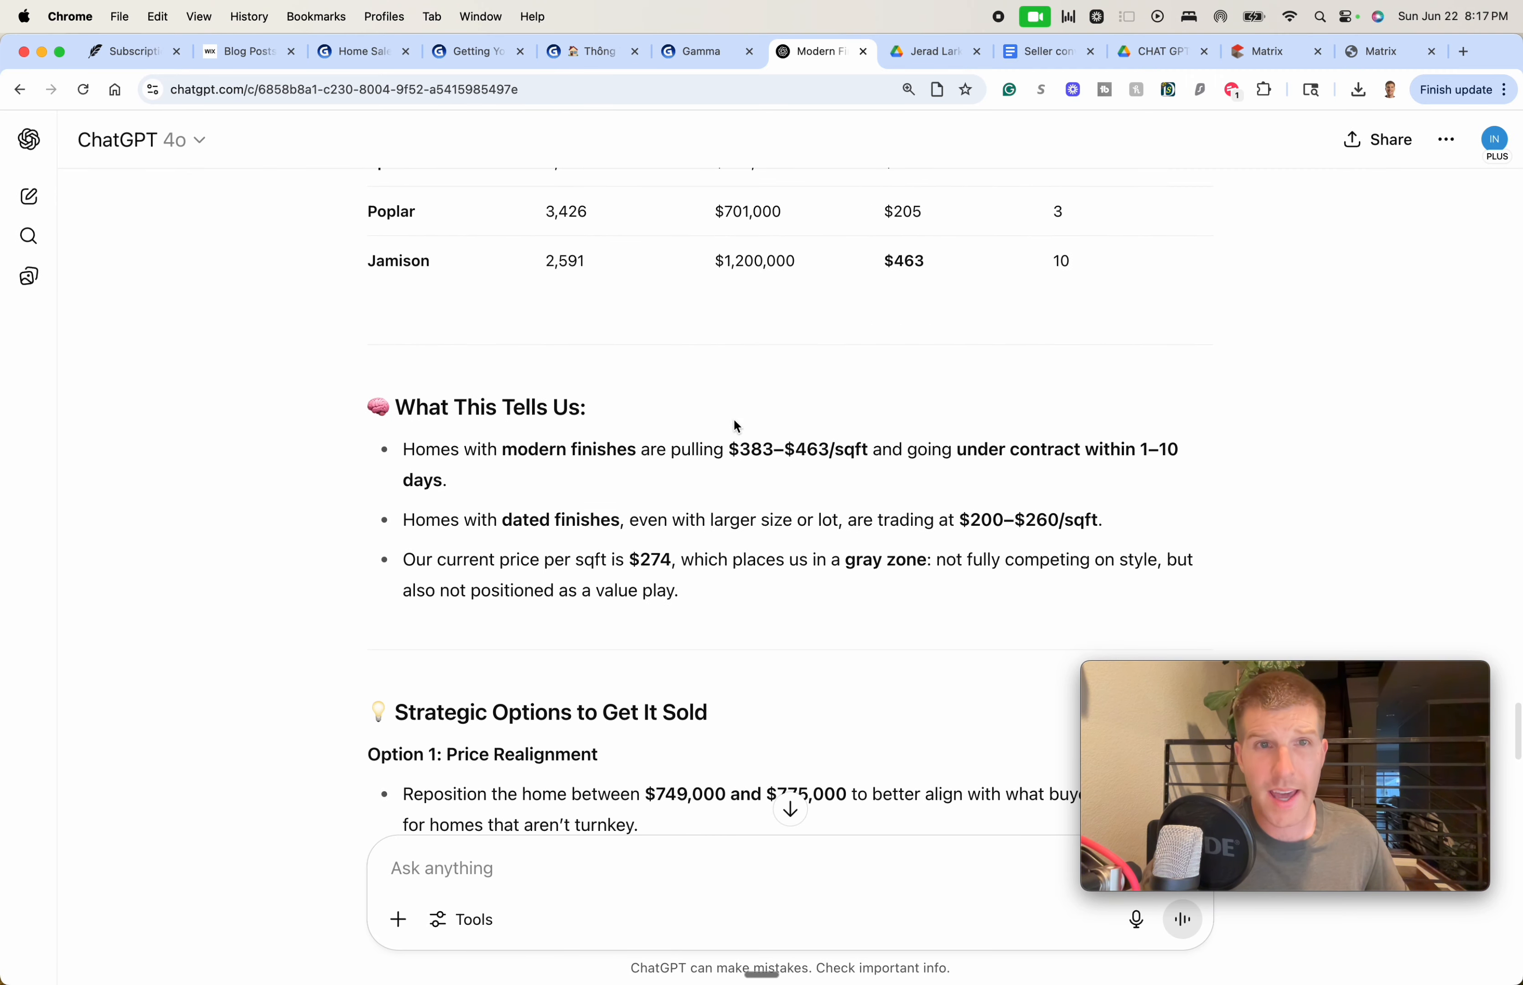
{"action": "scroll", "coordinate": [734, 422], "scroll_direction": "down", "scroll_amount": 10}
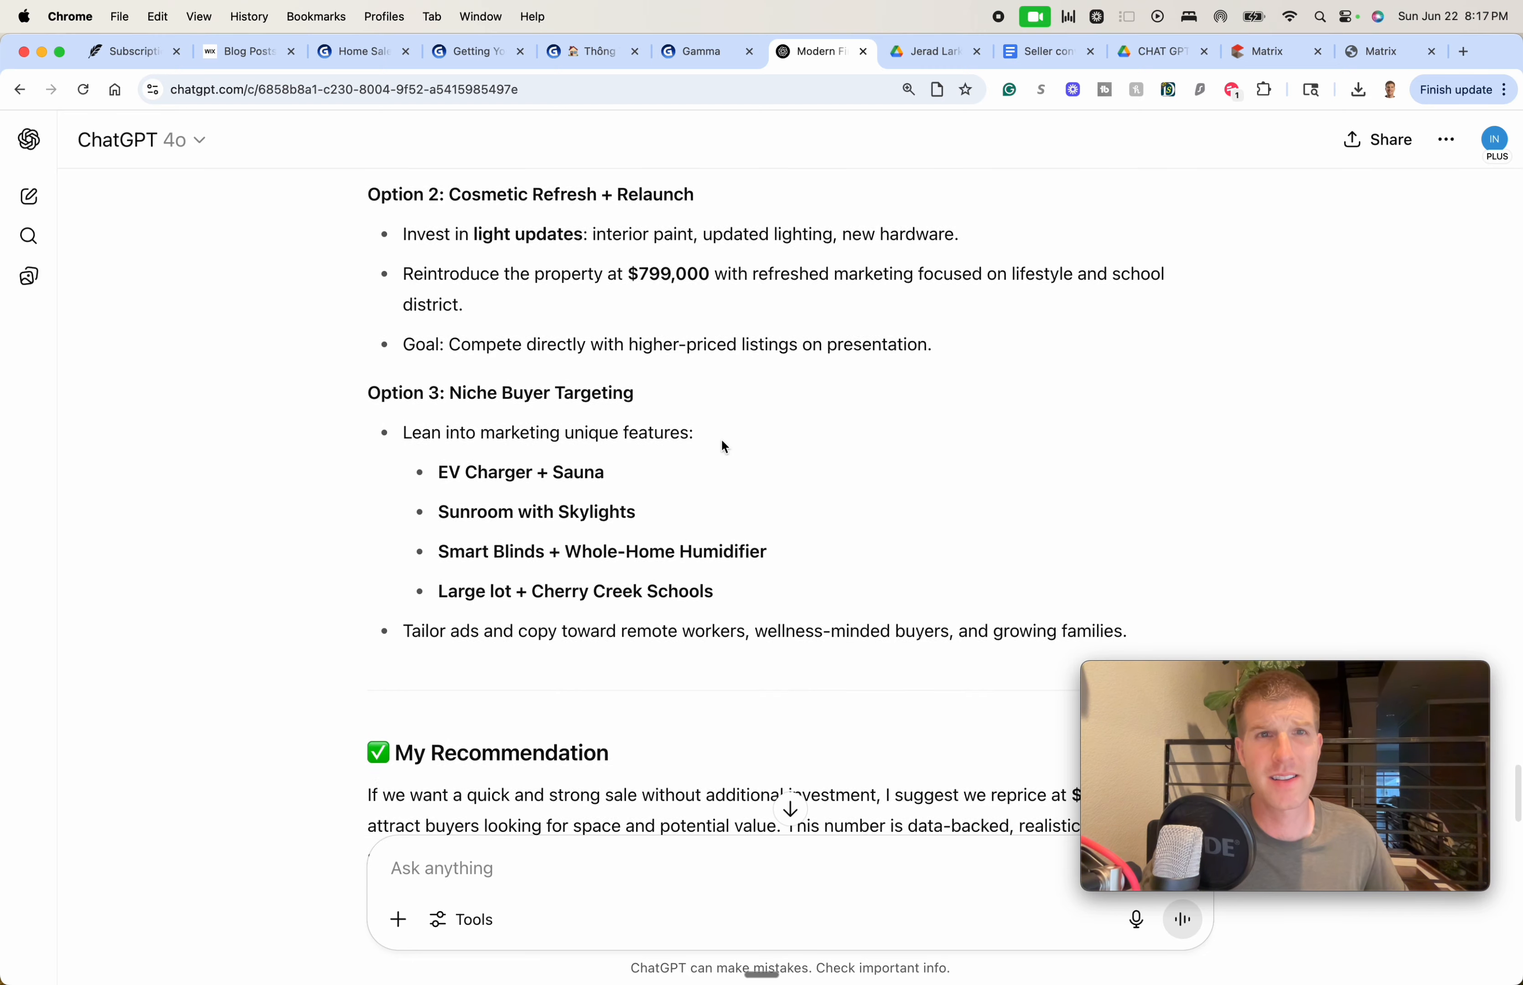
{"action": "scroll", "coordinate": [724, 447], "scroll_direction": "down", "scroll_amount": 7}
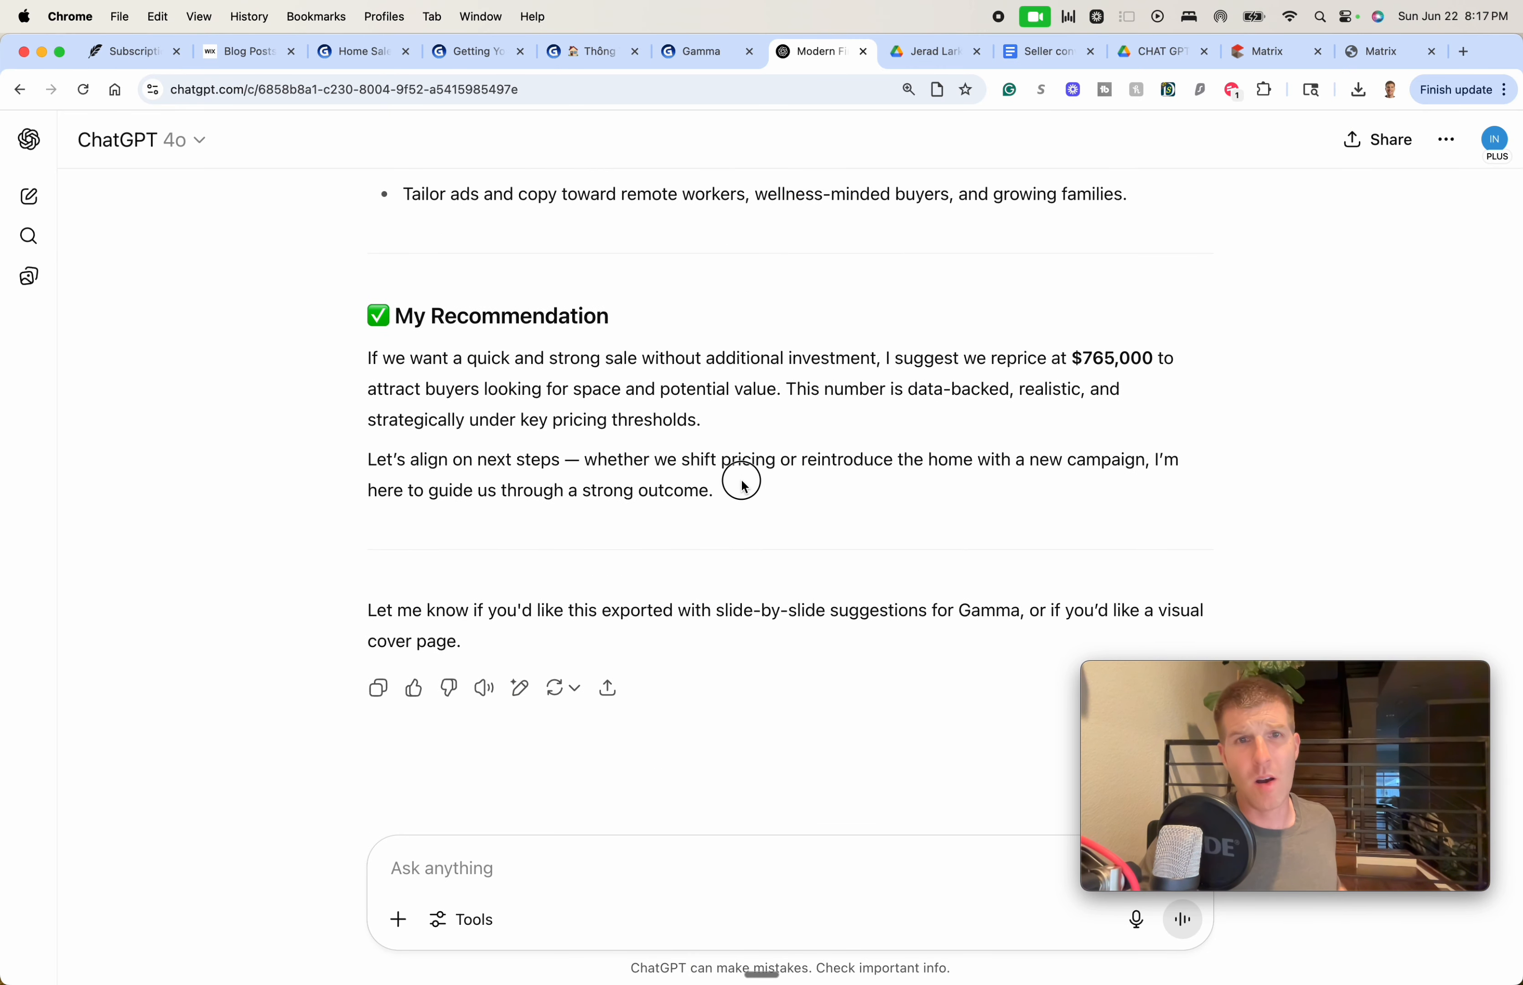
{"action": "left_click_drag", "start_coordinate": [742, 486], "coordinate": [742, 488]}
{"action": "left_click", "coordinate": [1050, 52]}
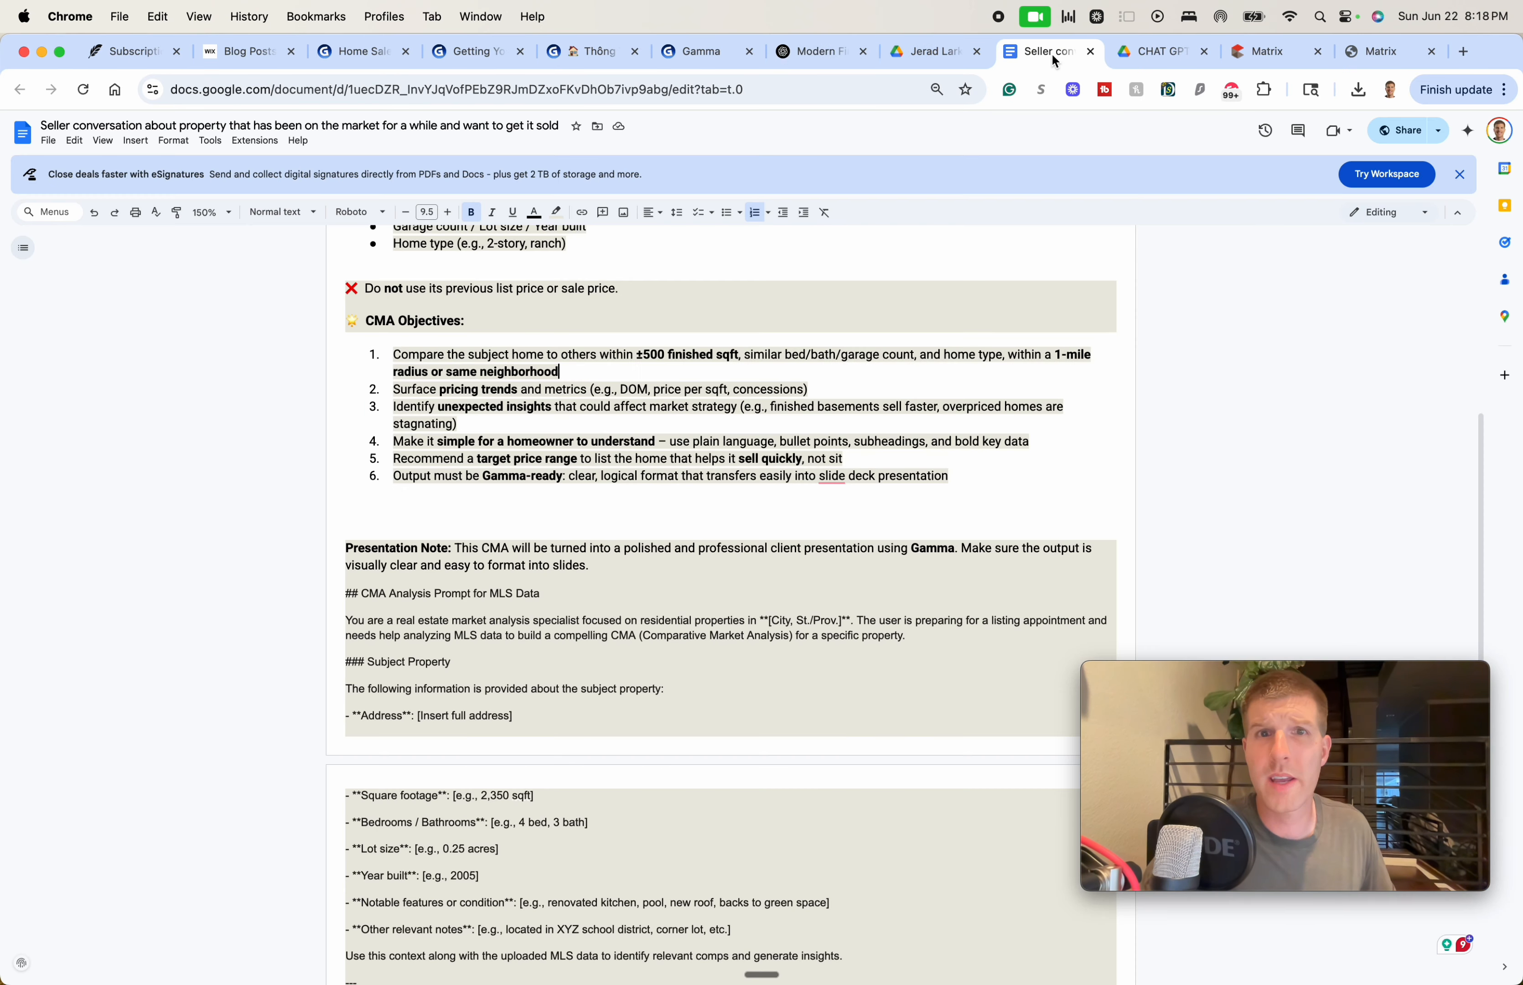
Close the stalled Matrix generating tab
{"action": "left_click", "coordinate": [1168, 59]}
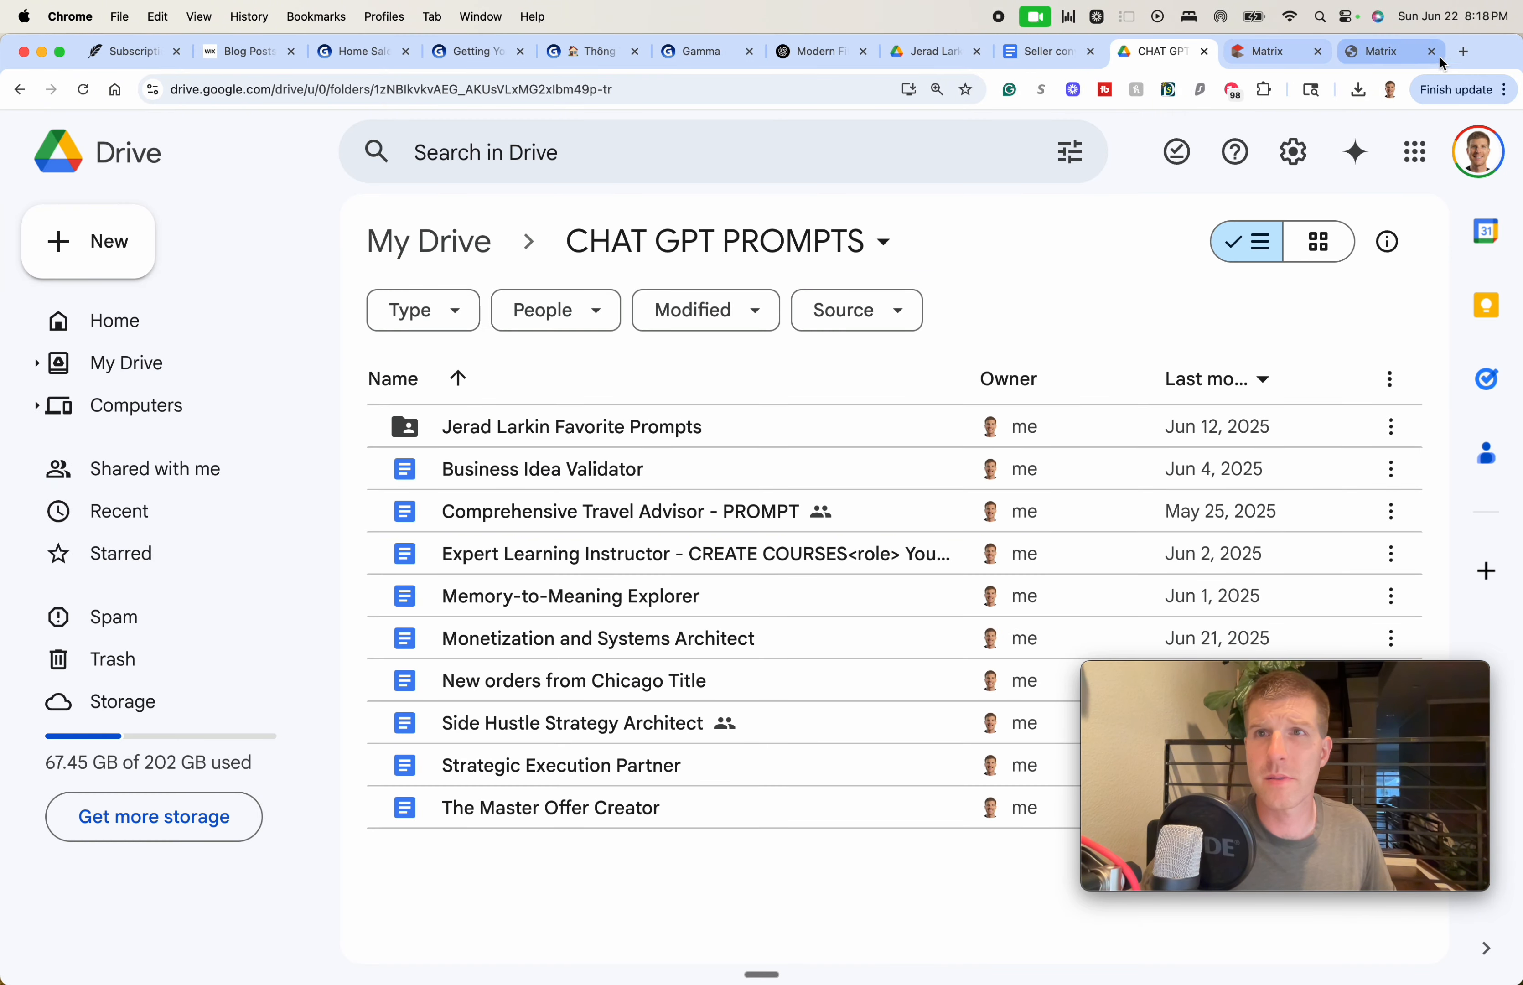
{"action": "left_click", "coordinate": [1401, 57]}
{"action": "key", "text": "super+w"}
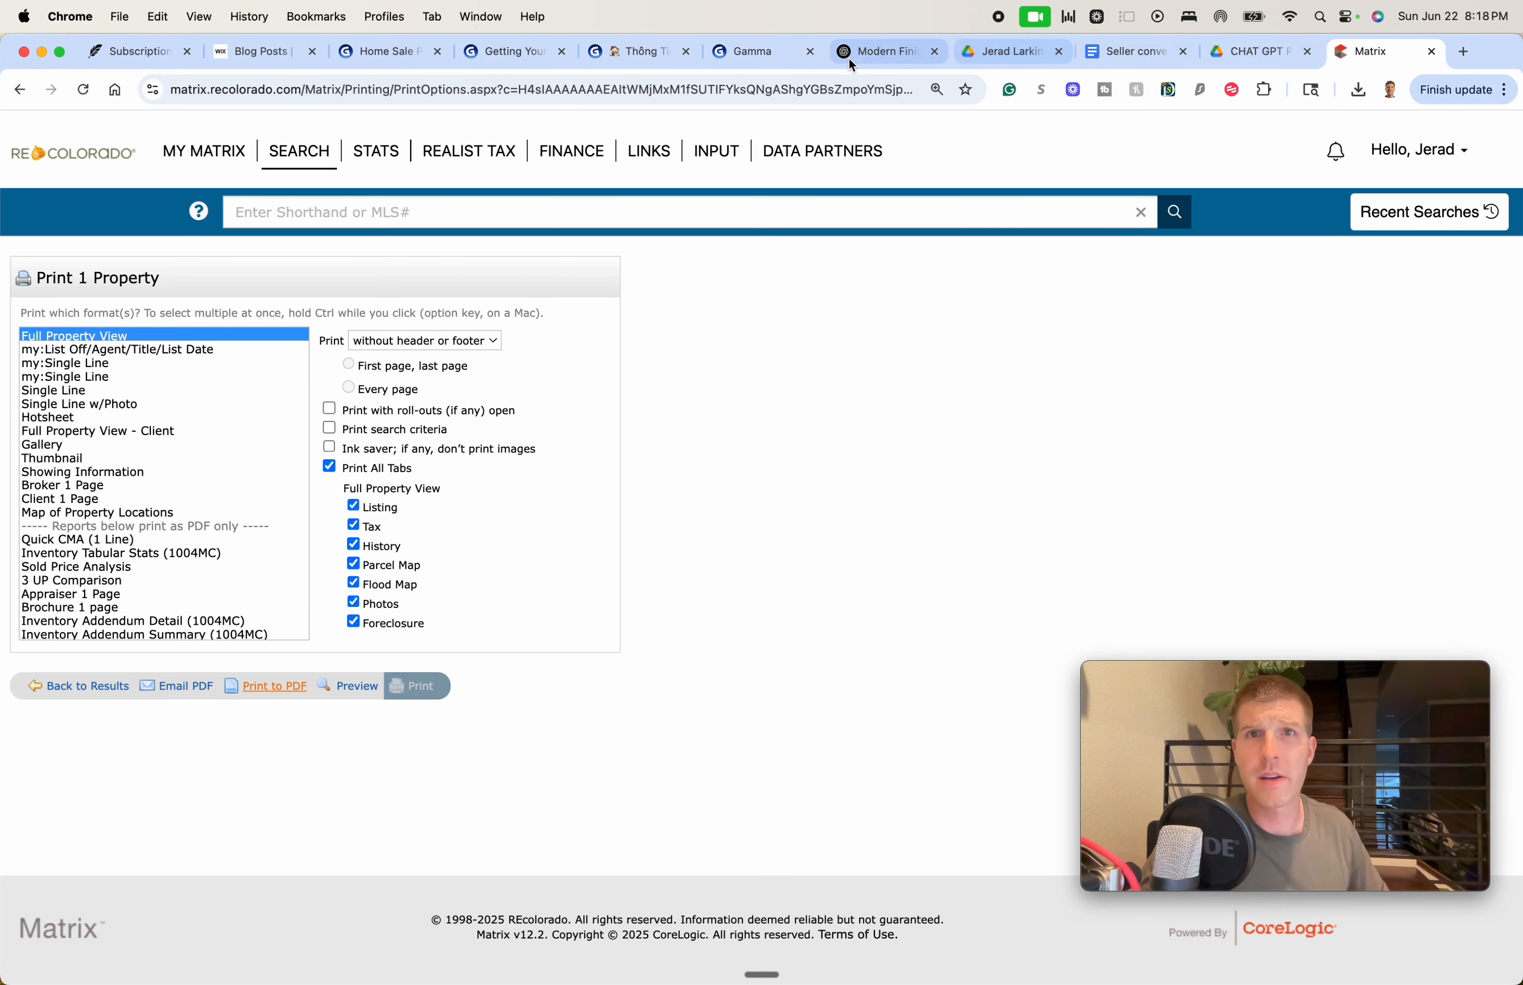
Paste the copied CMA report into Gamma's Paste in text content box
{"action": "left_click", "coordinate": [773, 55]}
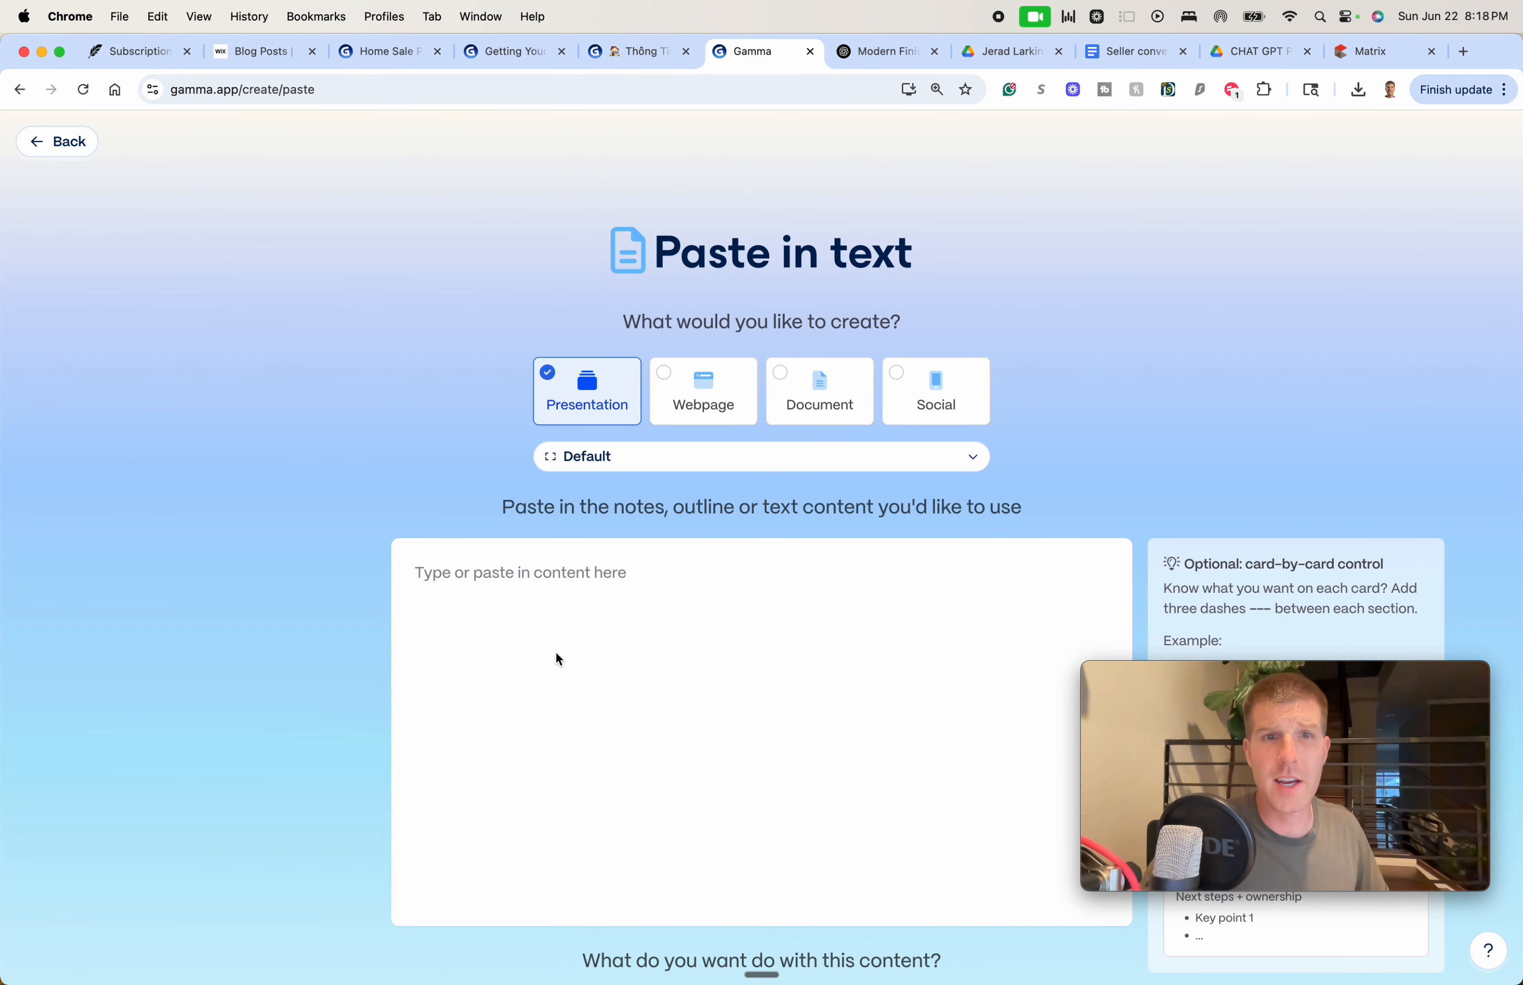
{"action": "key", "text": "super+v"}
{"action": "scroll", "coordinate": [583, 640], "scroll_direction": "up", "scroll_amount": 15}
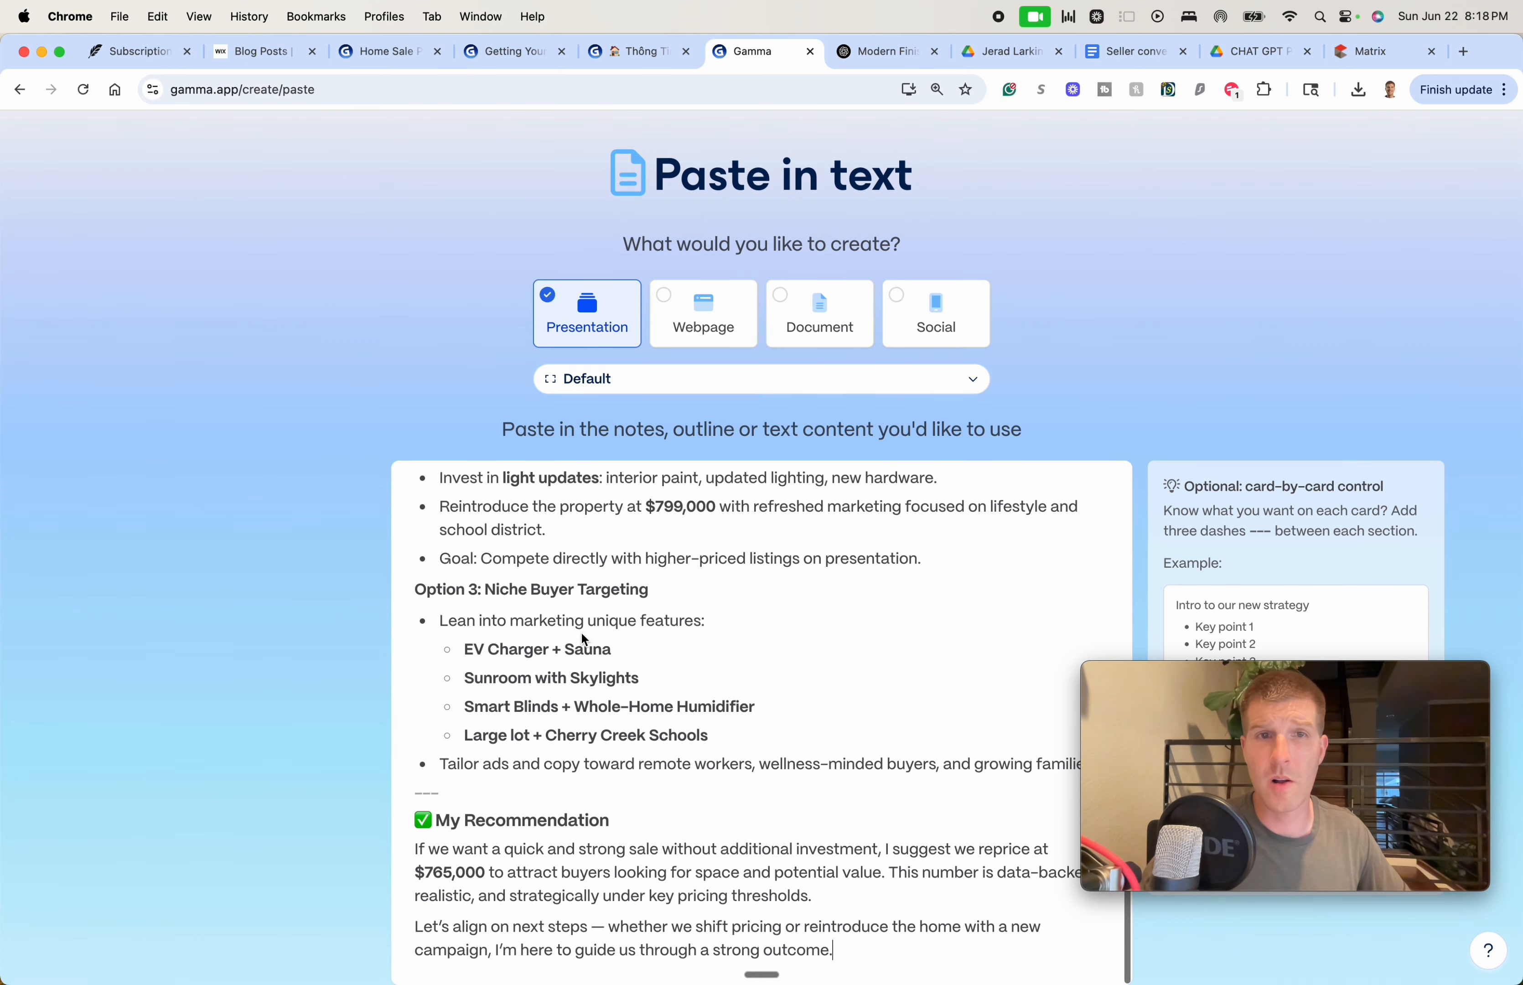
{"action": "scroll", "coordinate": [252, 534], "scroll_direction": "up", "scroll_amount": 2}
{"action": "scroll", "coordinate": [251, 534], "scroll_direction": "up", "scroll_amount": 1}
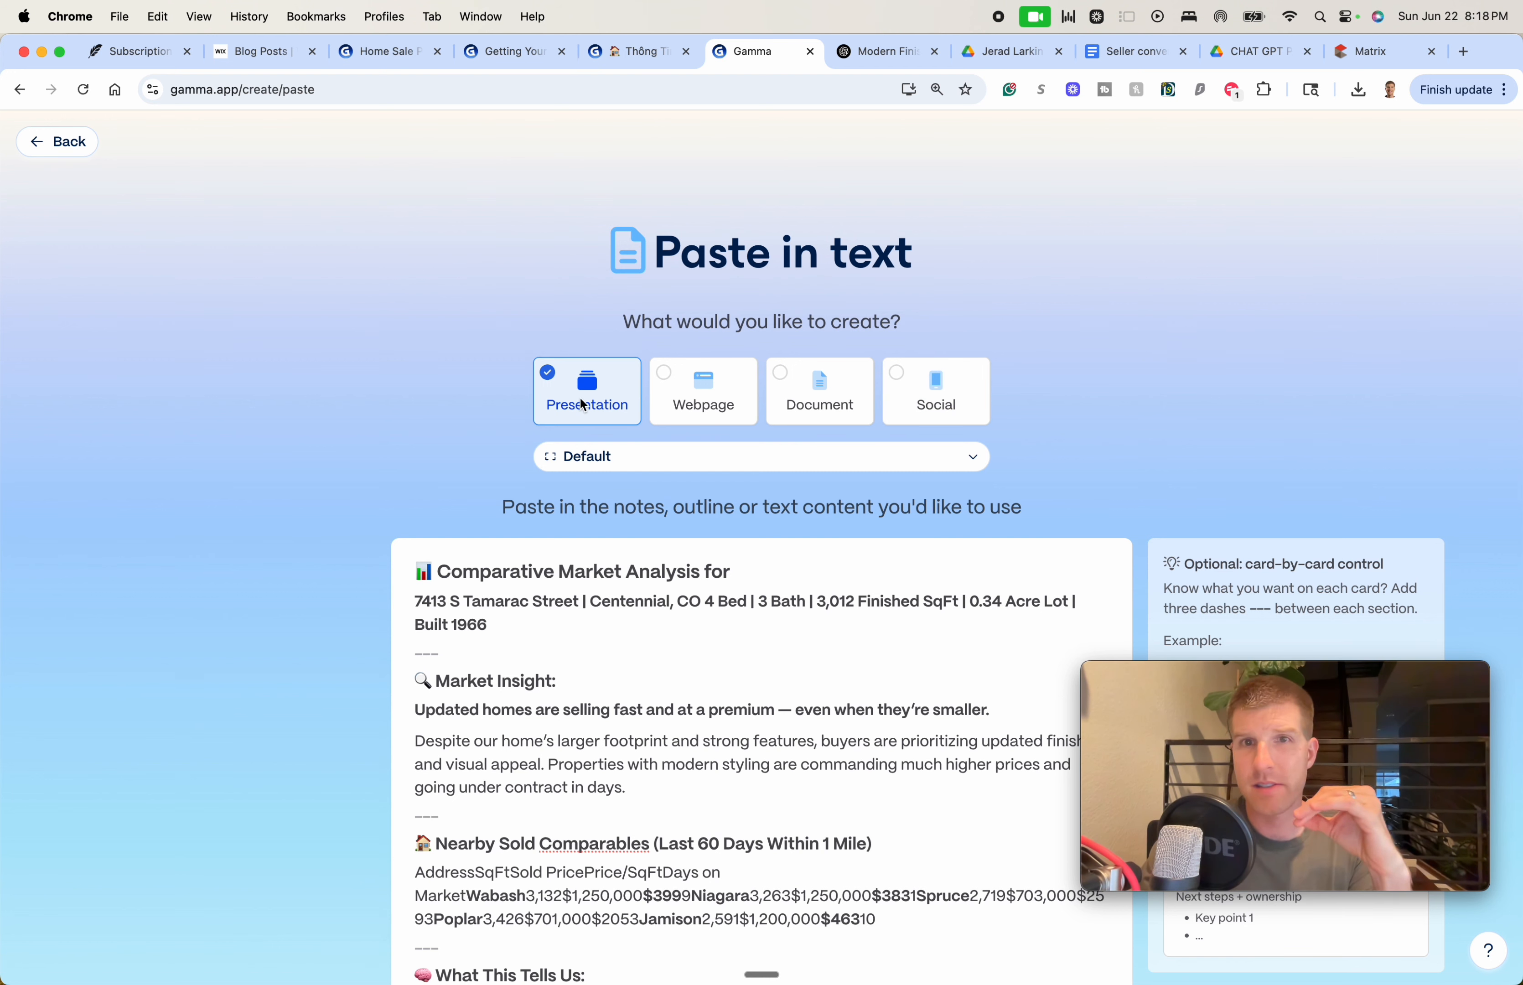
Switch the pasted CMA to a Document, choose 'Generate from notes or an outline', and continue to the prompt editor
{"action": "left_click", "coordinate": [778, 404]}
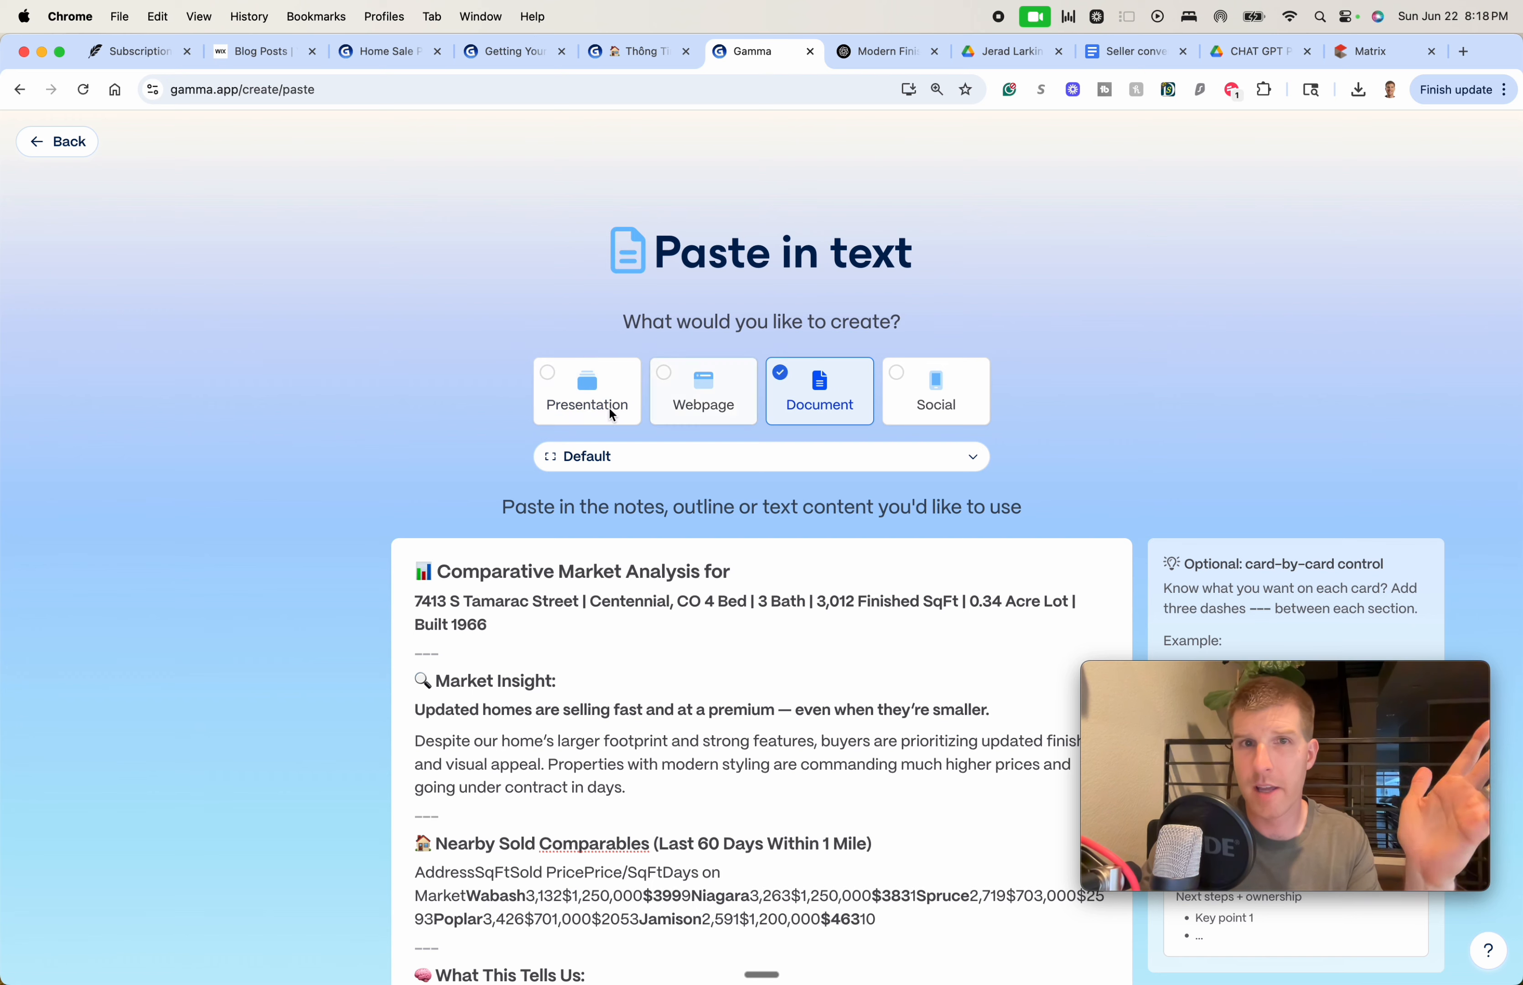
{"action": "scroll", "coordinate": [423, 442], "scroll_direction": "down", "scroll_amount": 5}
{"action": "scroll", "coordinate": [432, 448], "scroll_direction": "down", "scroll_amount": 4}
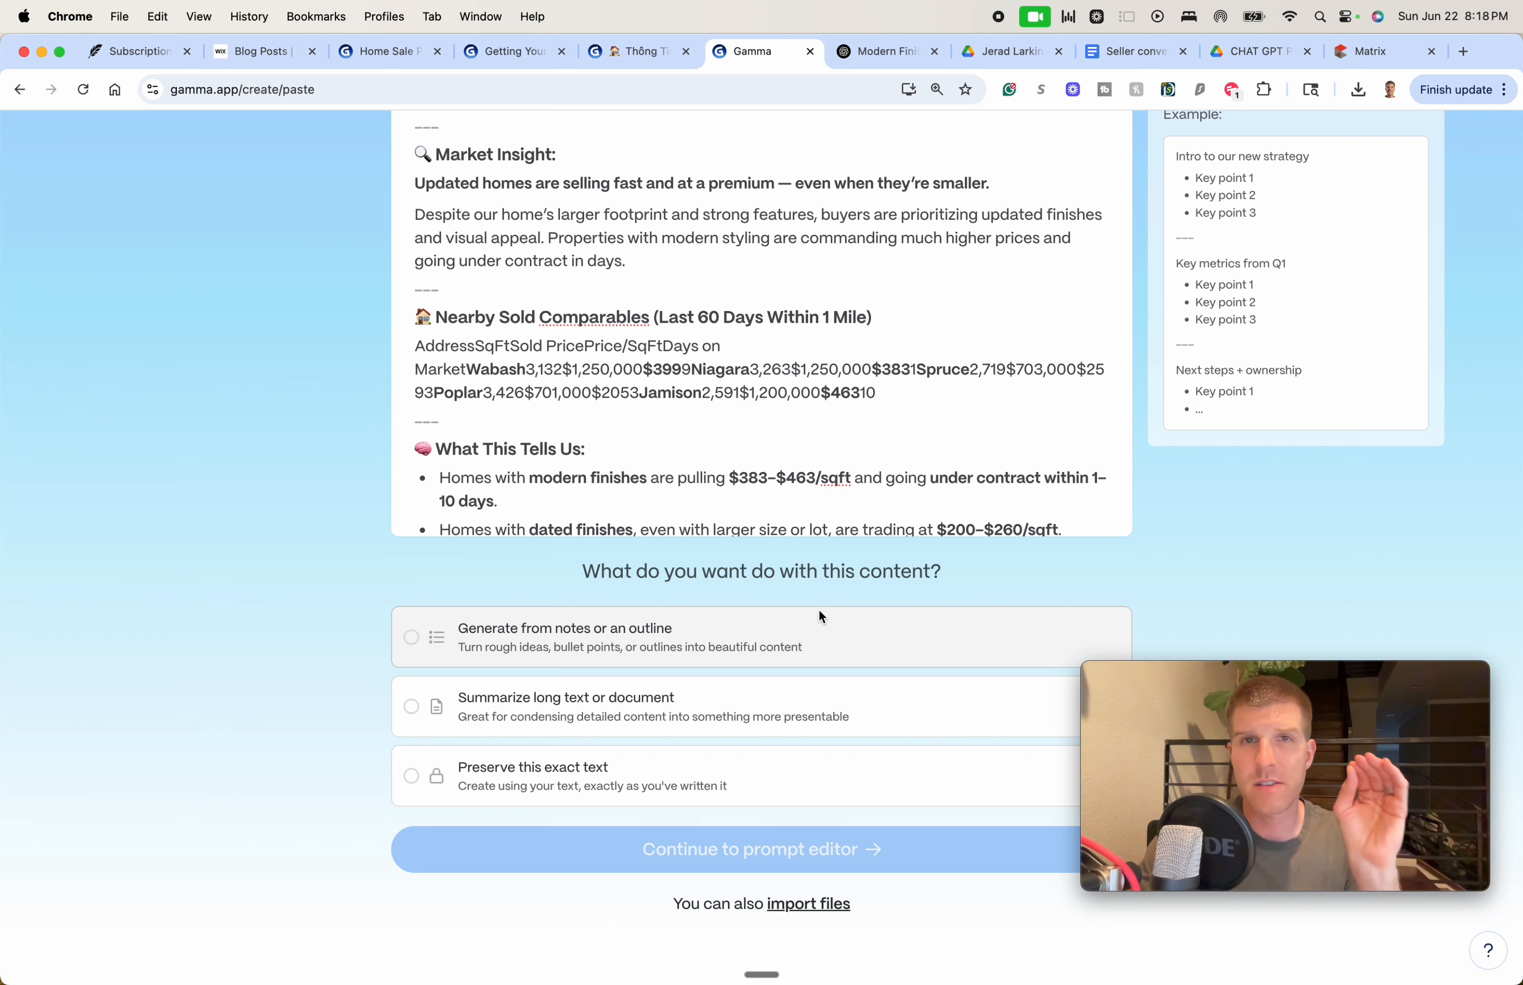
{"action": "left_click", "coordinate": [576, 803]}
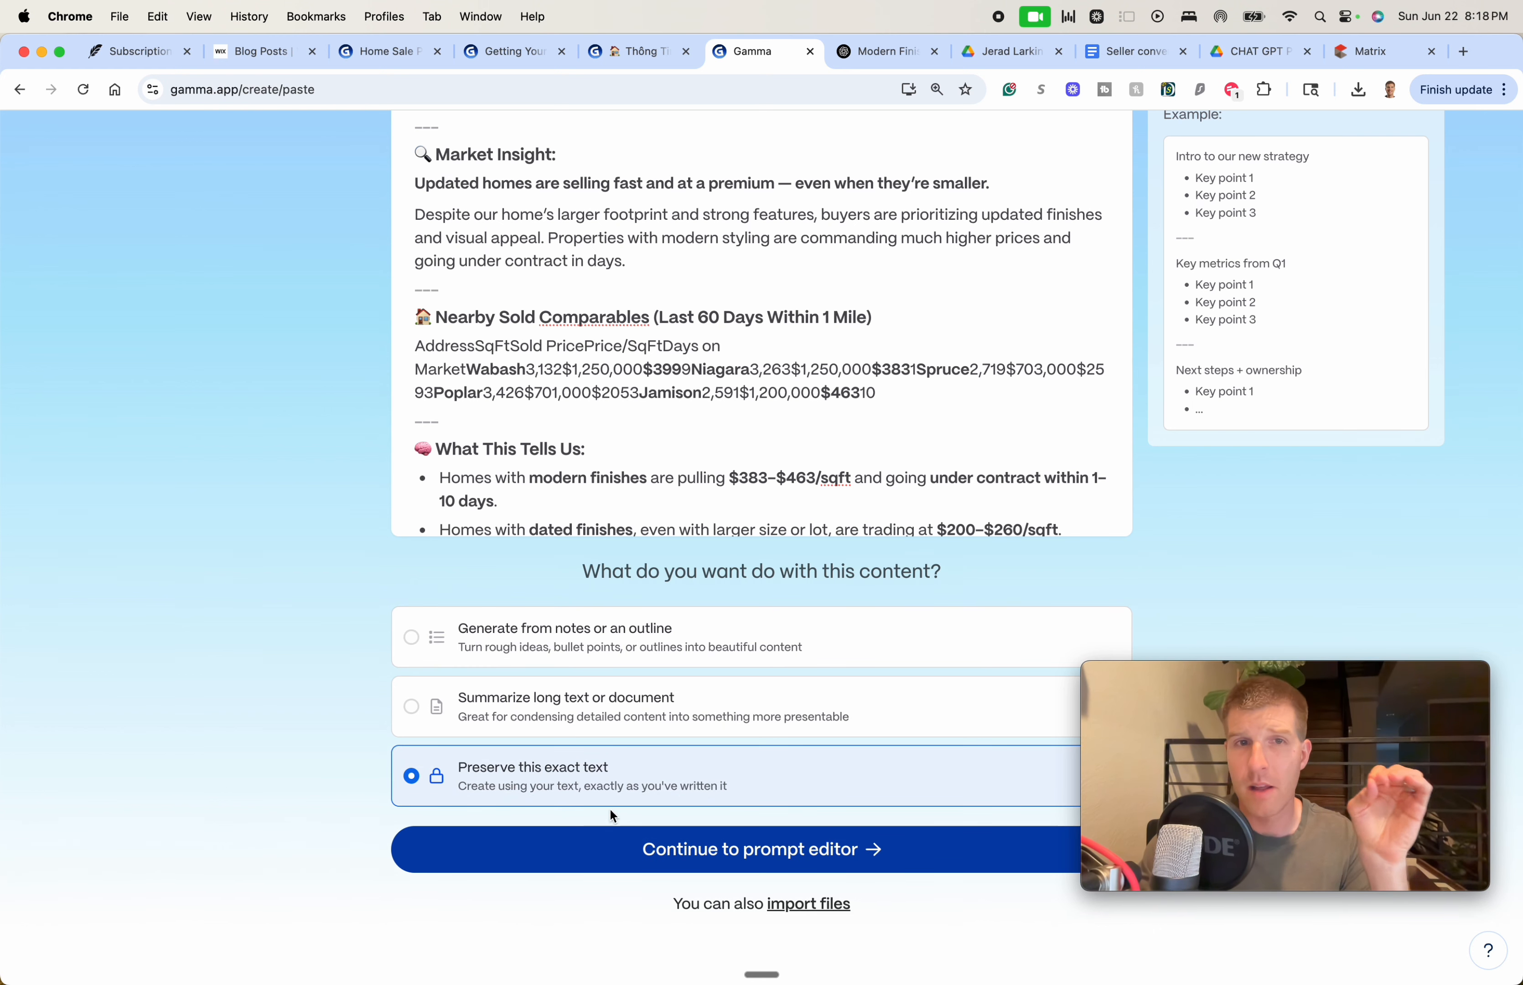
{"action": "left_click", "coordinate": [592, 651]}
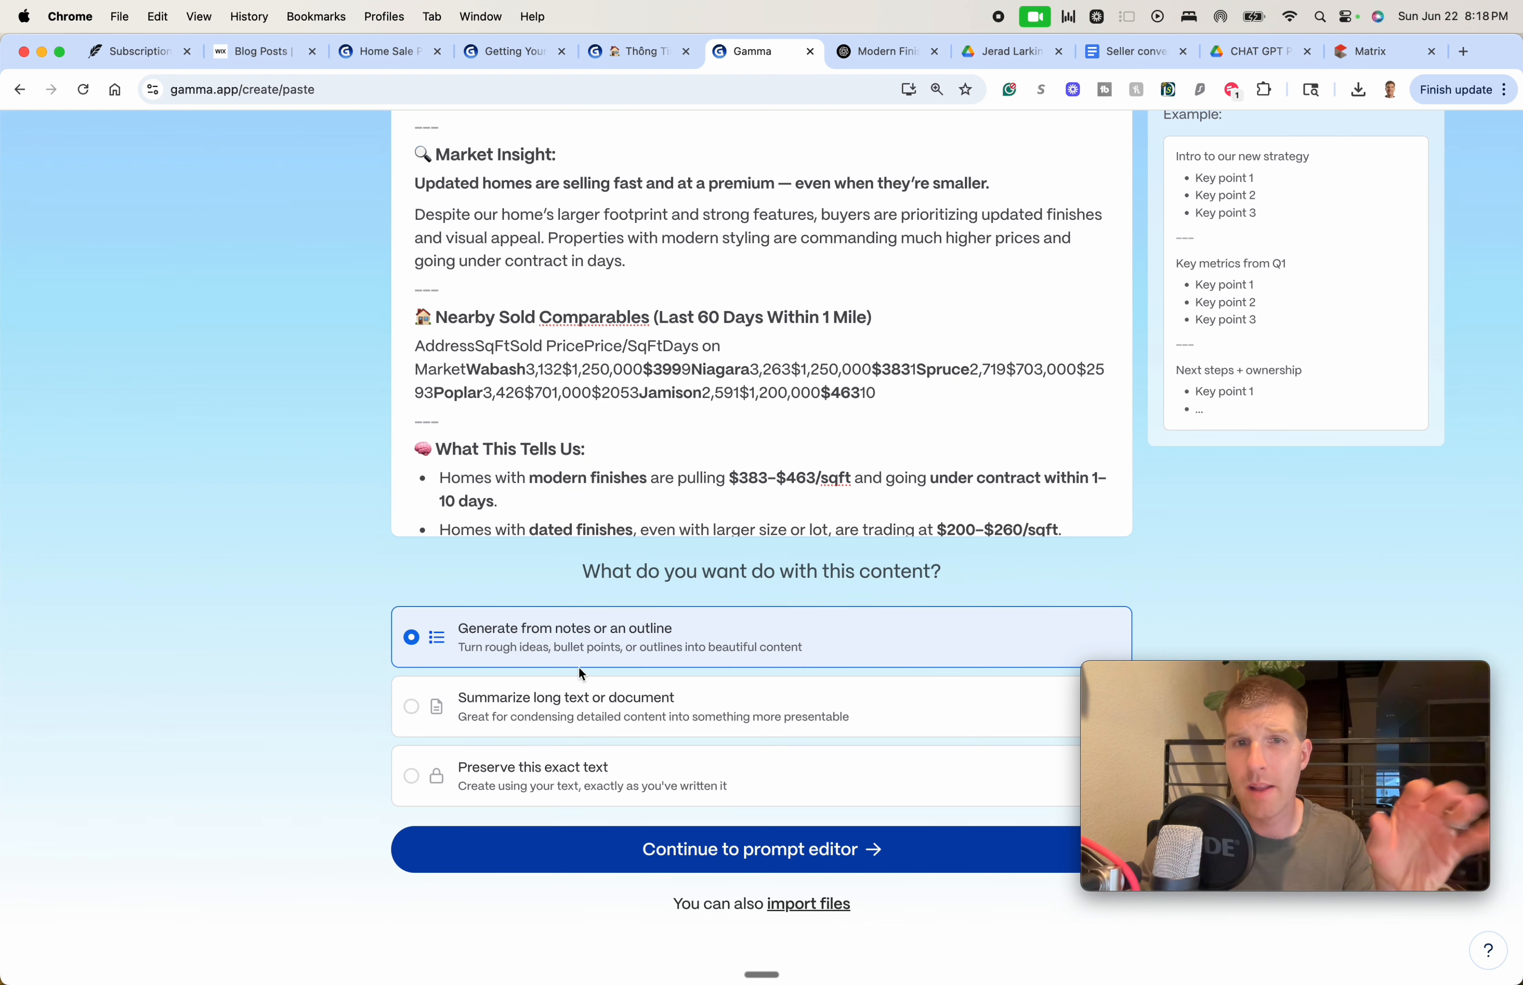
{"action": "left_click", "coordinate": [765, 853]}
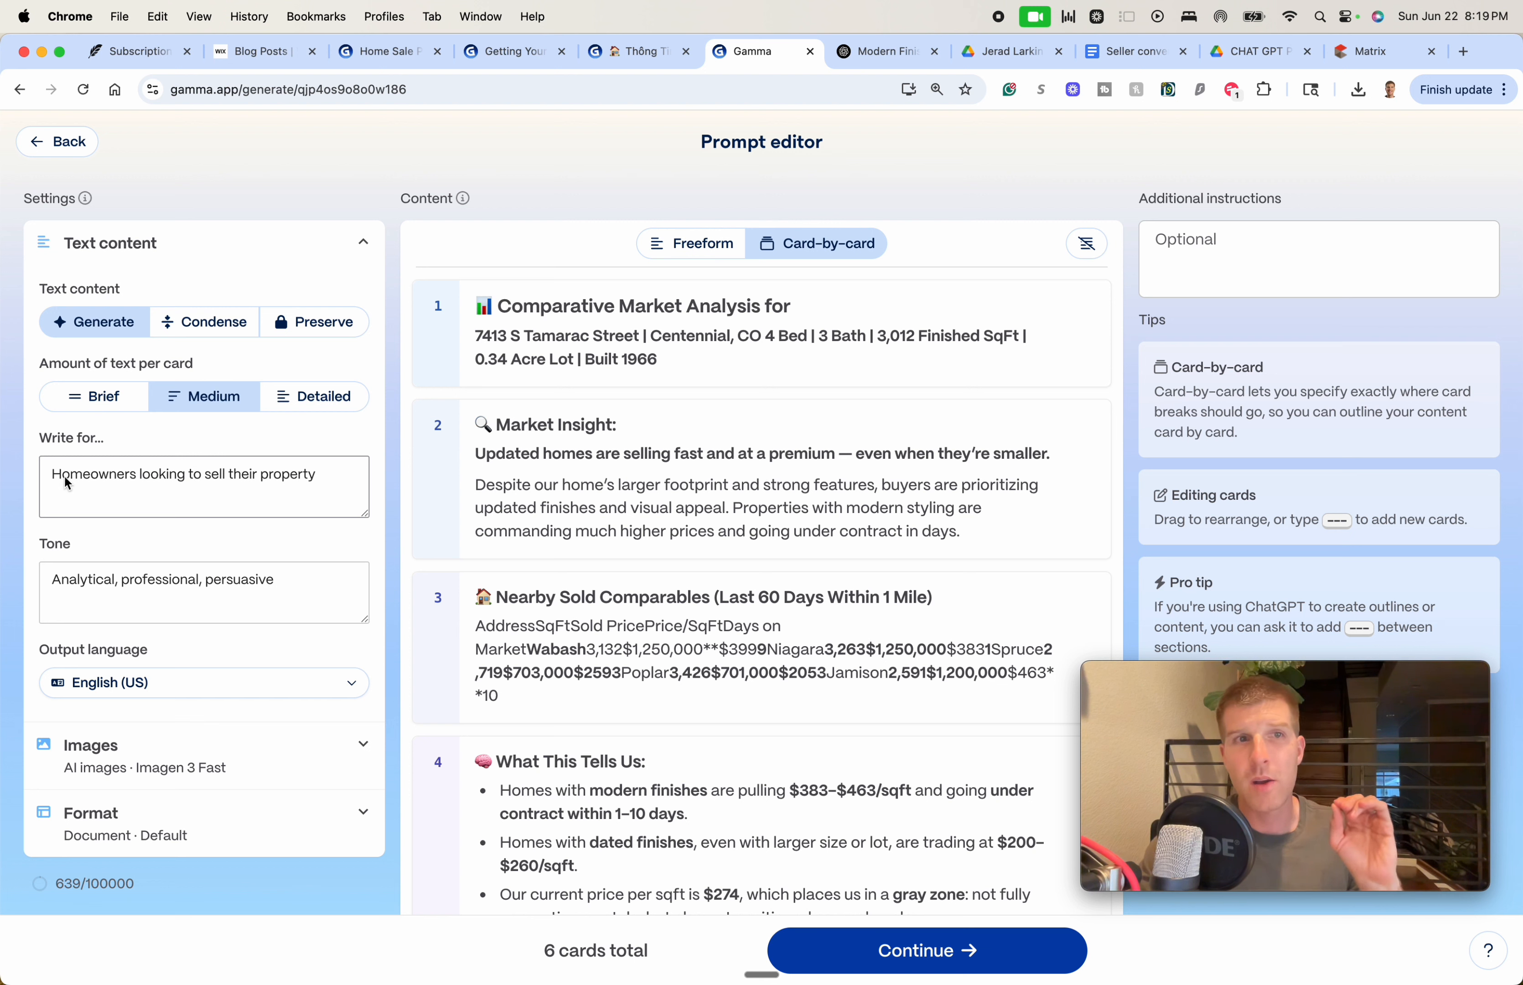
Start editing the audience, then switch the outline to freeform text and back to cards
{"action": "left_click", "coordinate": [84, 483]}
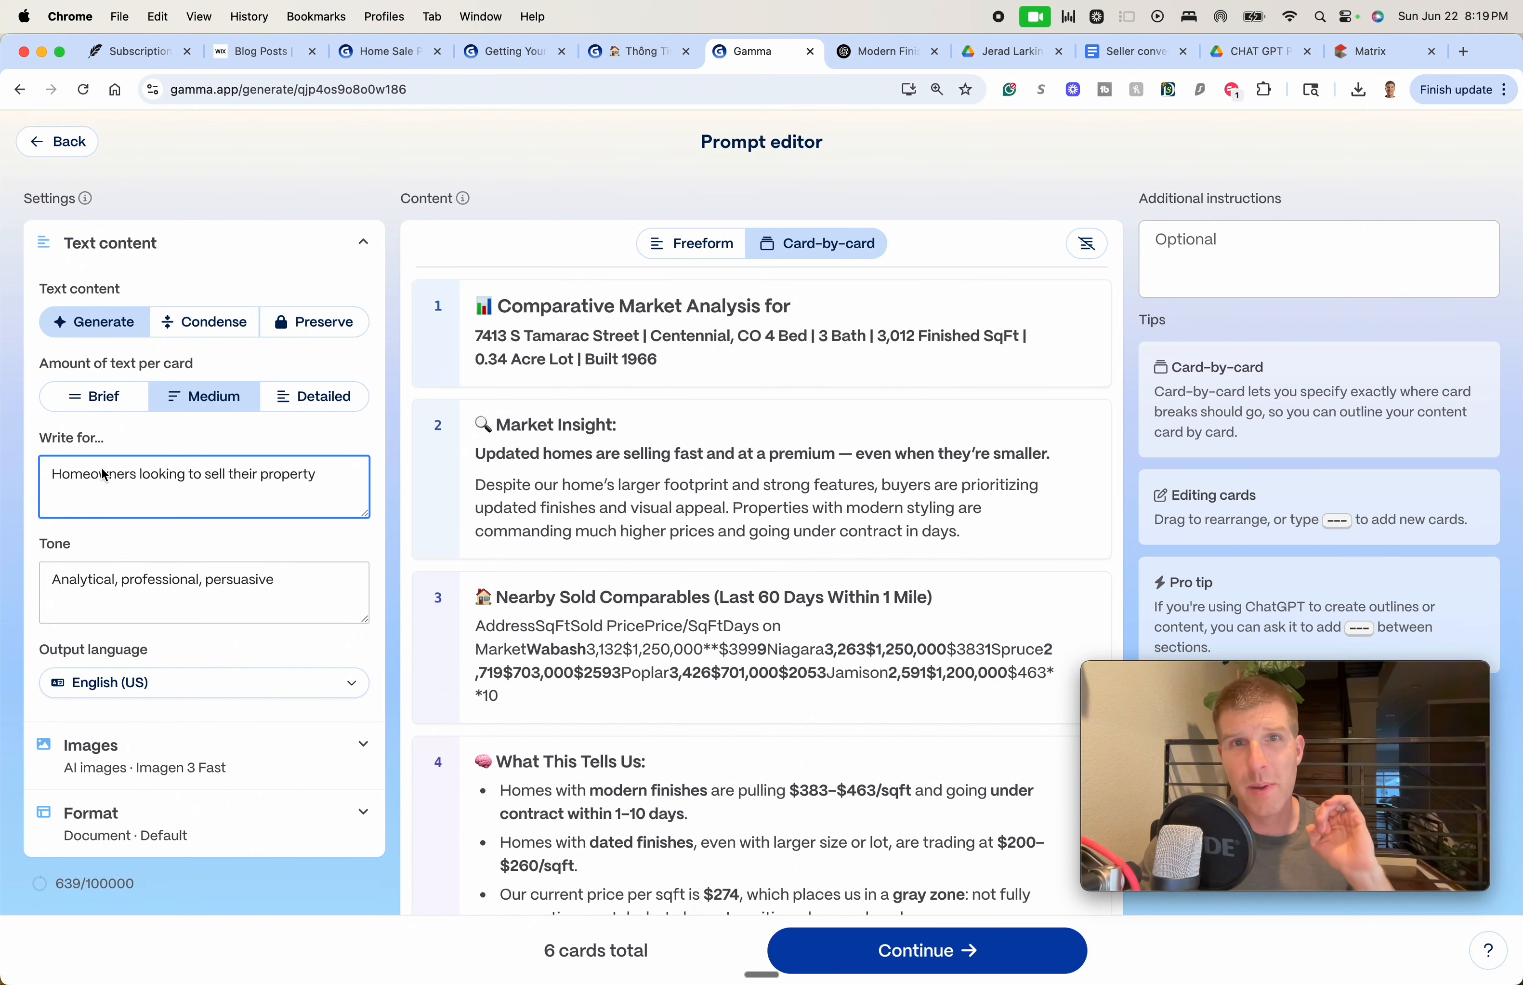
{"action": "left_click", "coordinate": [698, 248]}
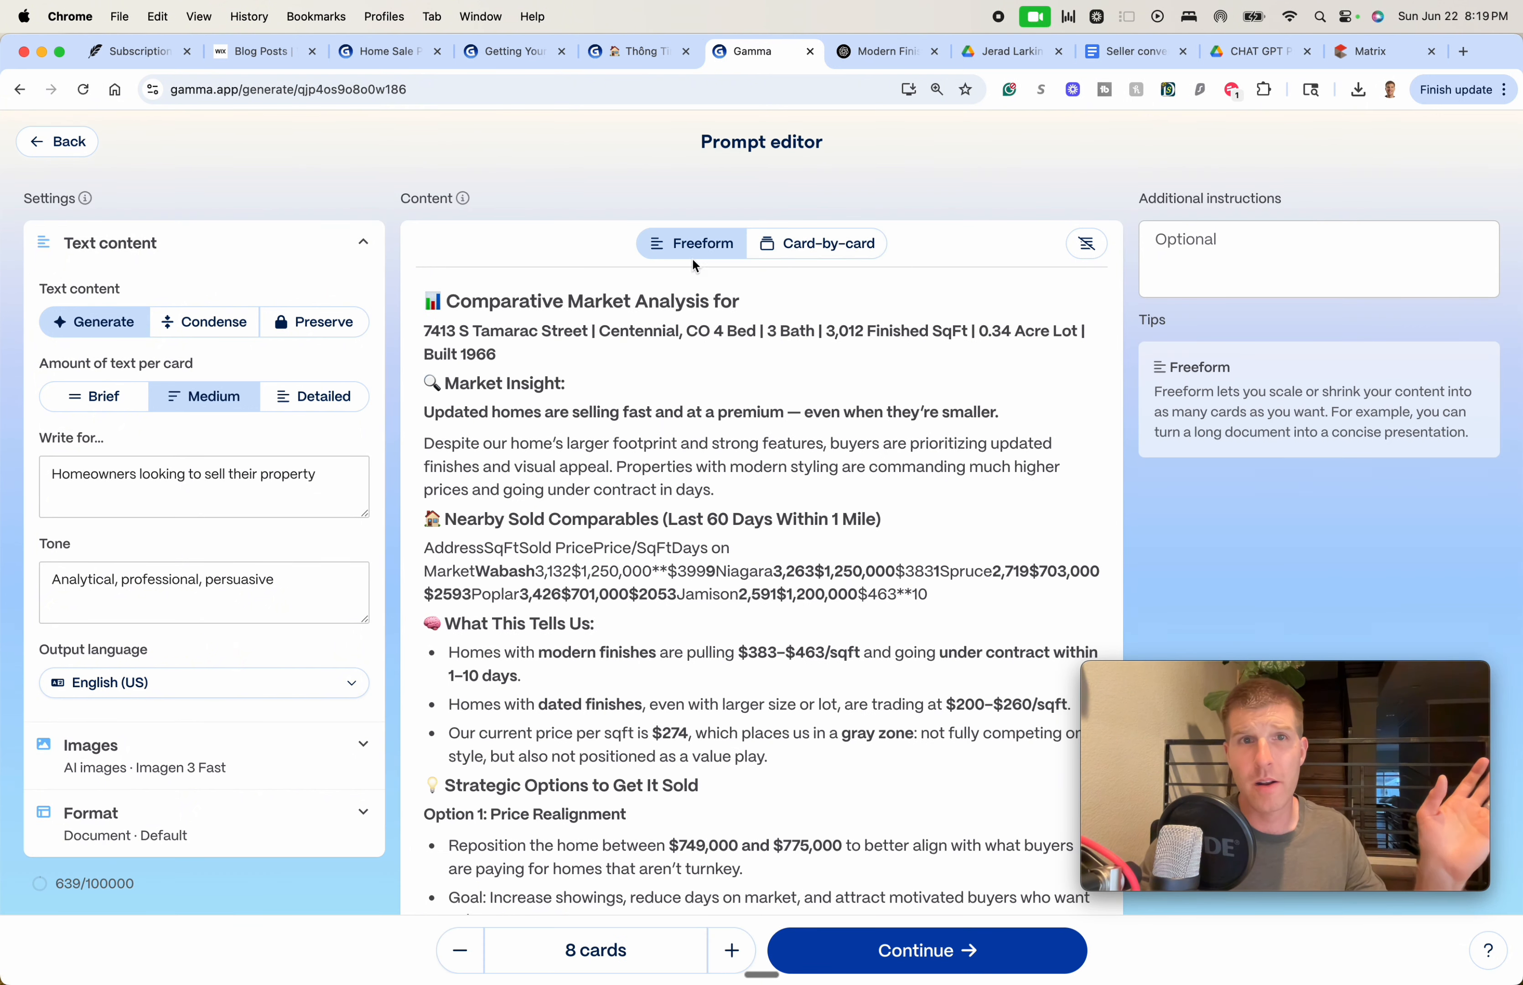
{"action": "left_click", "coordinate": [777, 243]}
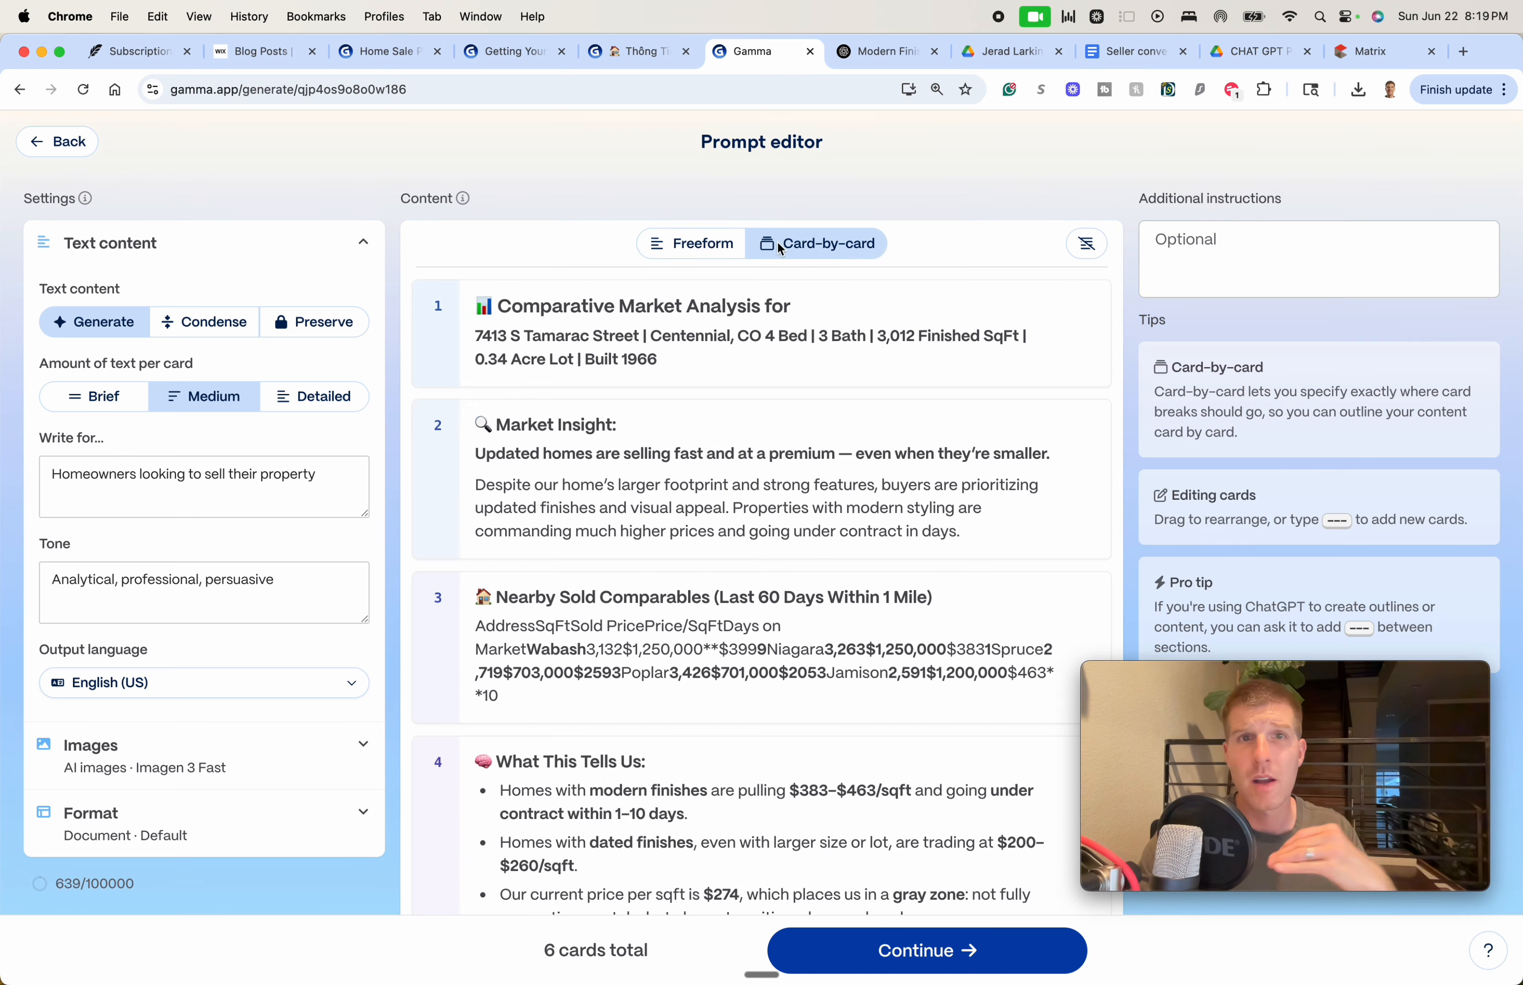
Review the six-card outline and continue to the Pick a theme screen
{"action": "scroll", "coordinate": [757, 435], "scroll_direction": "down", "scroll_amount": 15}
{"action": "scroll", "coordinate": [758, 389], "scroll_direction": "up", "scroll_amount": 20}
{"action": "scroll", "coordinate": [749, 407], "scroll_direction": "down", "scroll_amount": 5}
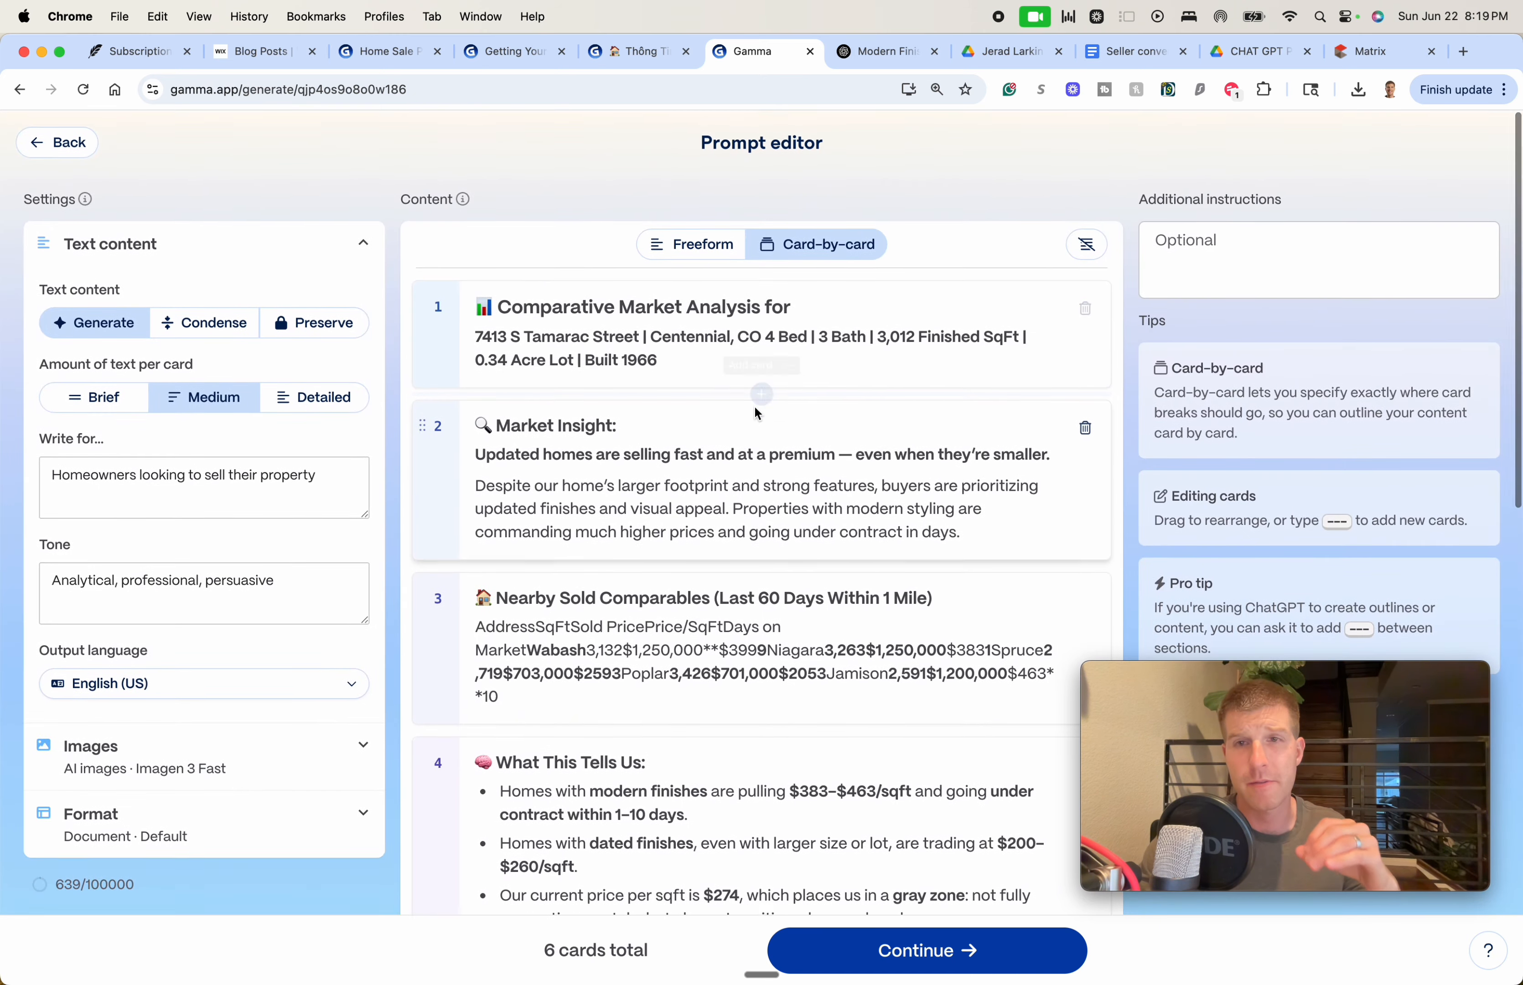
{"action": "scroll", "coordinate": [746, 429], "scroll_direction": "down", "scroll_amount": 10}
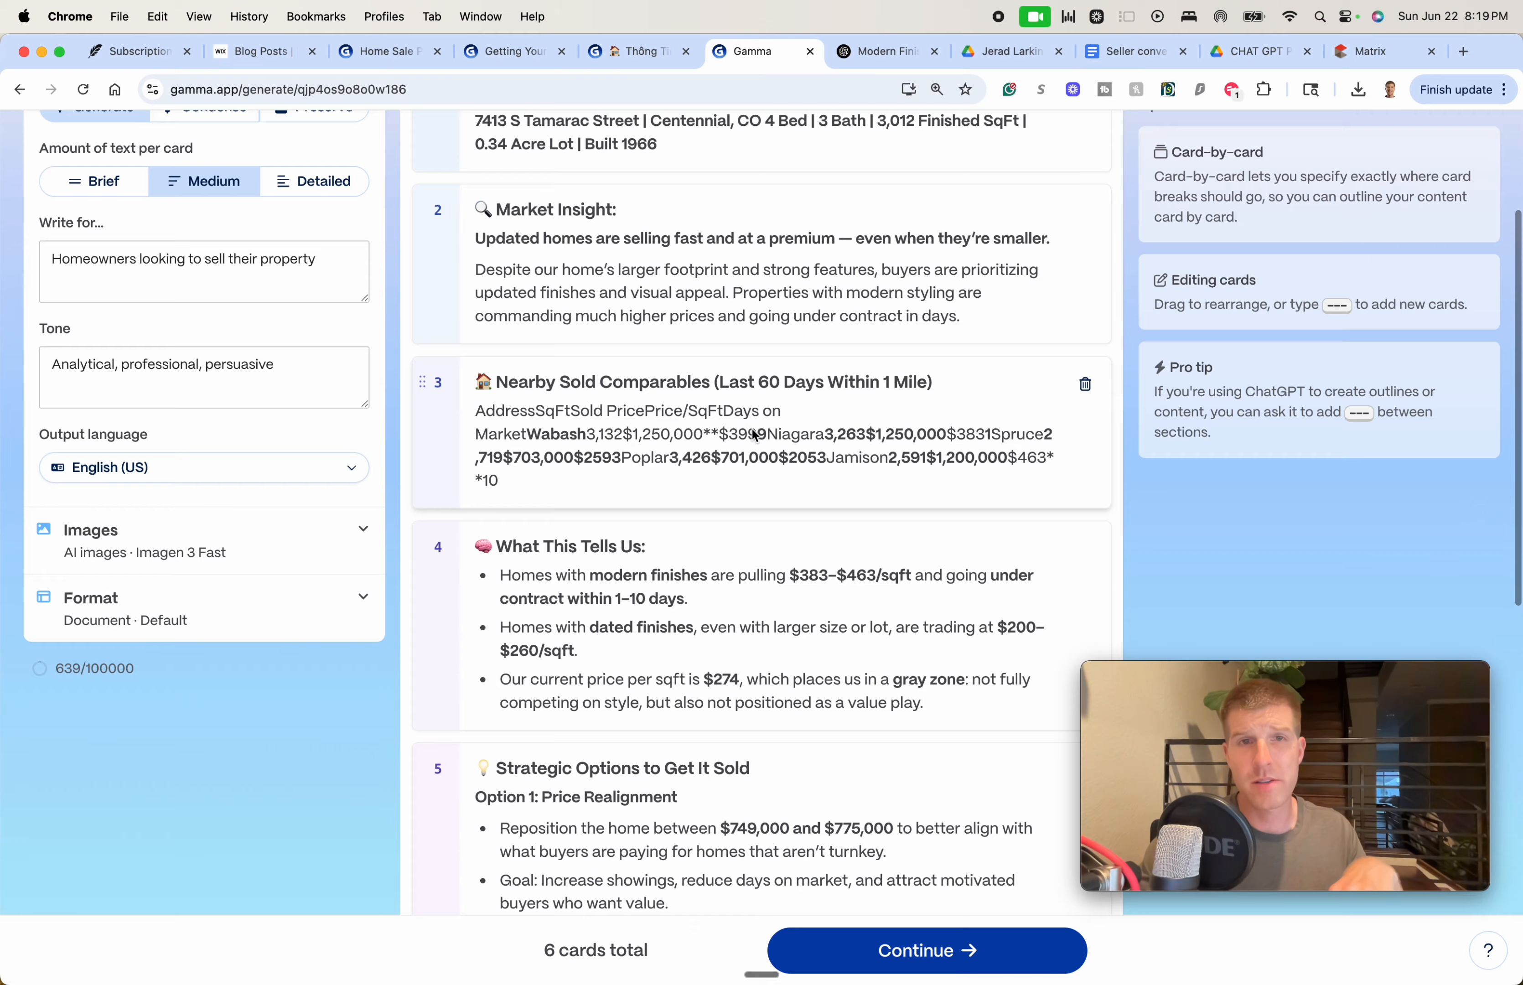
{"action": "scroll", "coordinate": [749, 441], "scroll_direction": "up", "scroll_amount": 20}
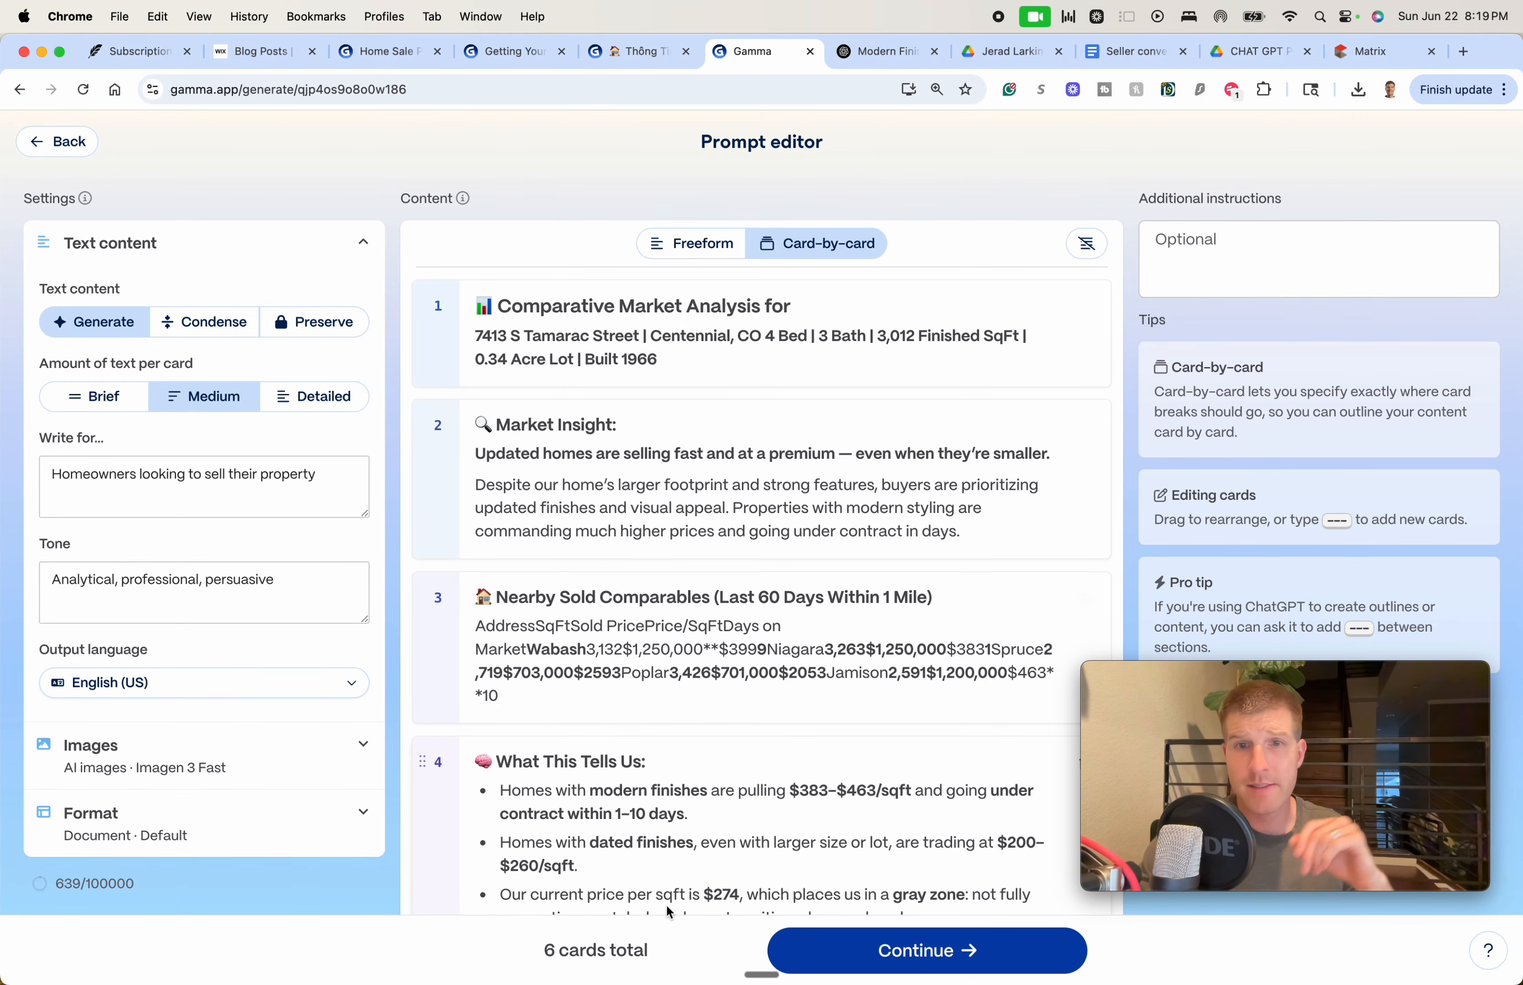
{"action": "left_click", "coordinate": [879, 953]}
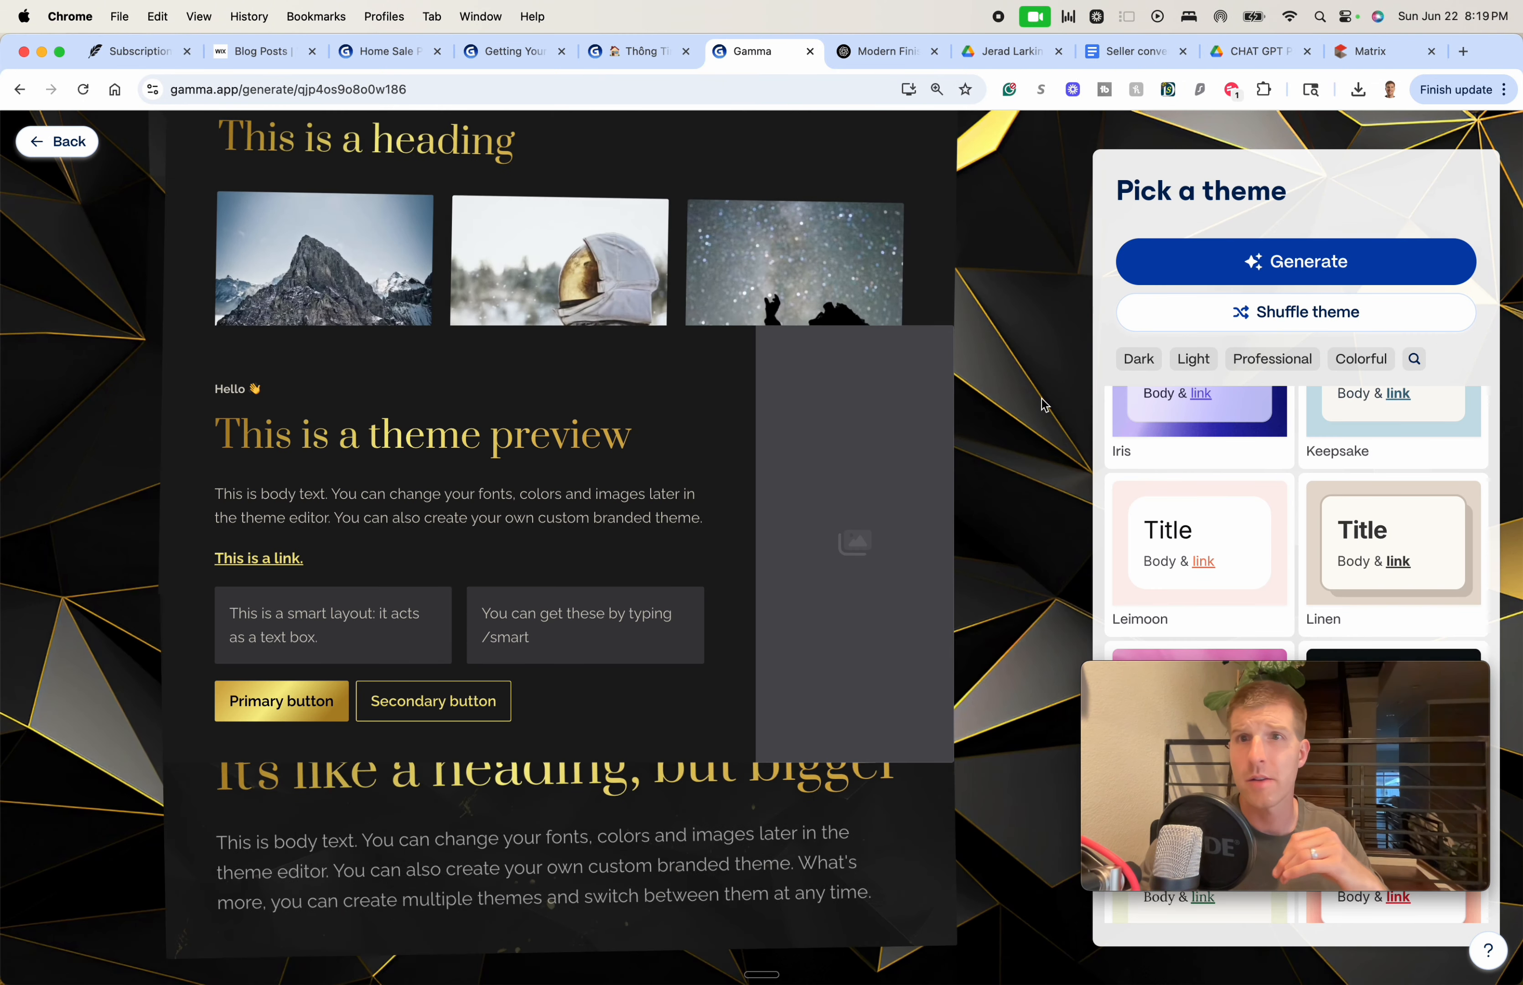
Filter themes to Professional, preview Pearl, choose Chisel, and generate the six-card CMA document
{"action": "scroll", "coordinate": [1268, 465], "scroll_direction": "up", "scroll_amount": 10}
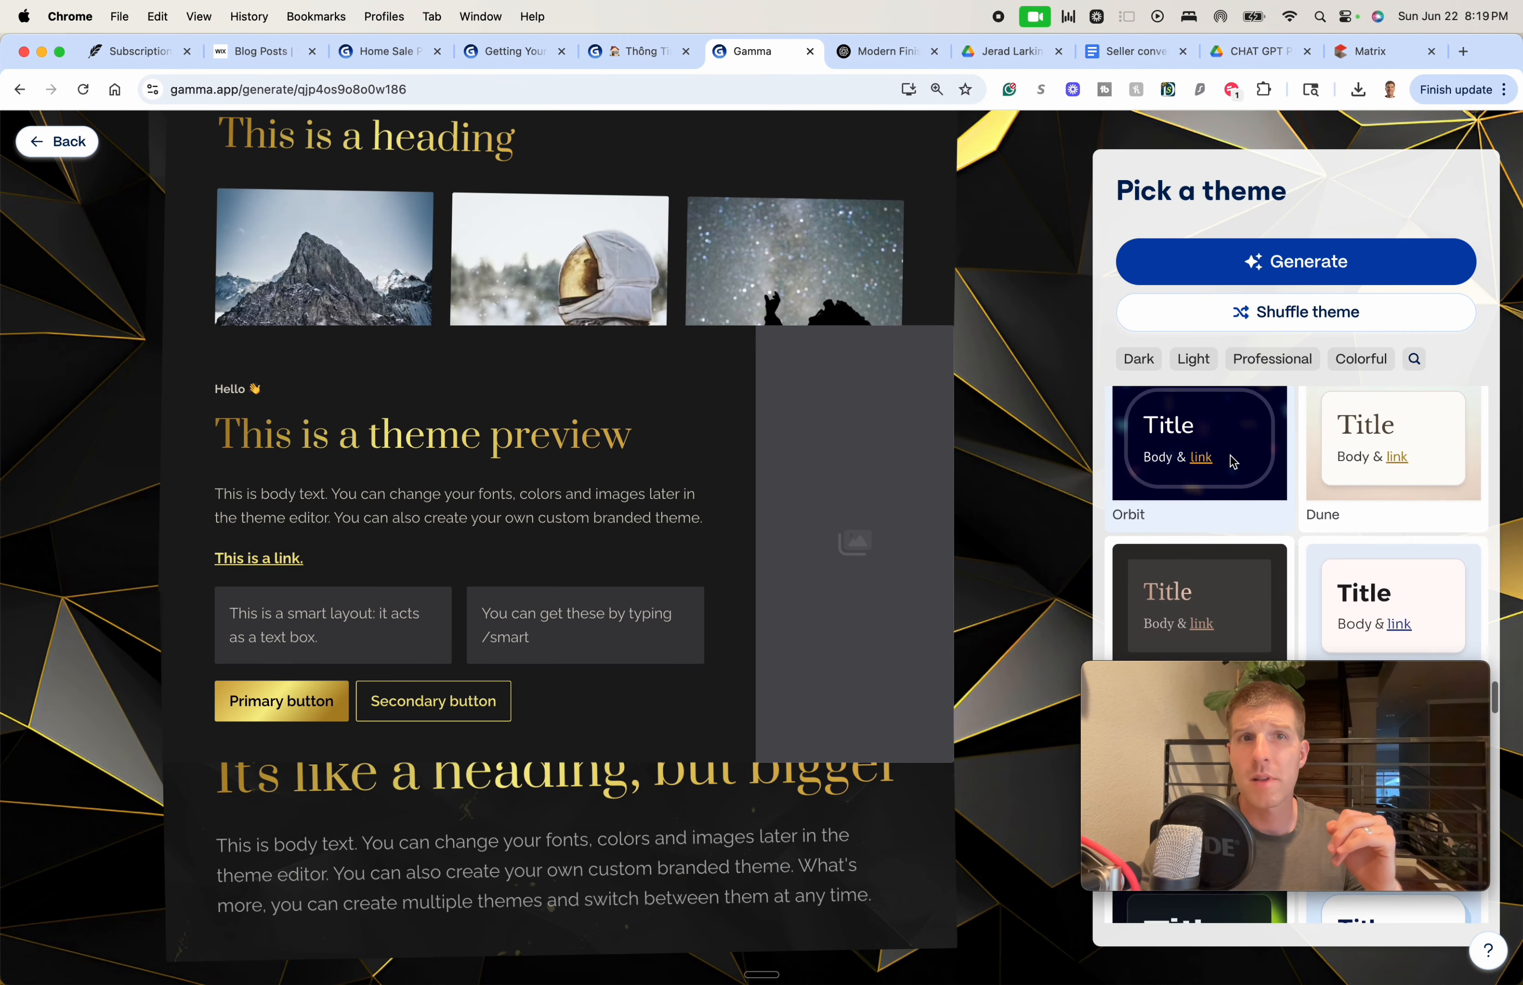
{"action": "left_click", "coordinate": [1277, 367]}
{"action": "scroll", "coordinate": [1244, 470], "scroll_direction": "up", "scroll_amount": 5}
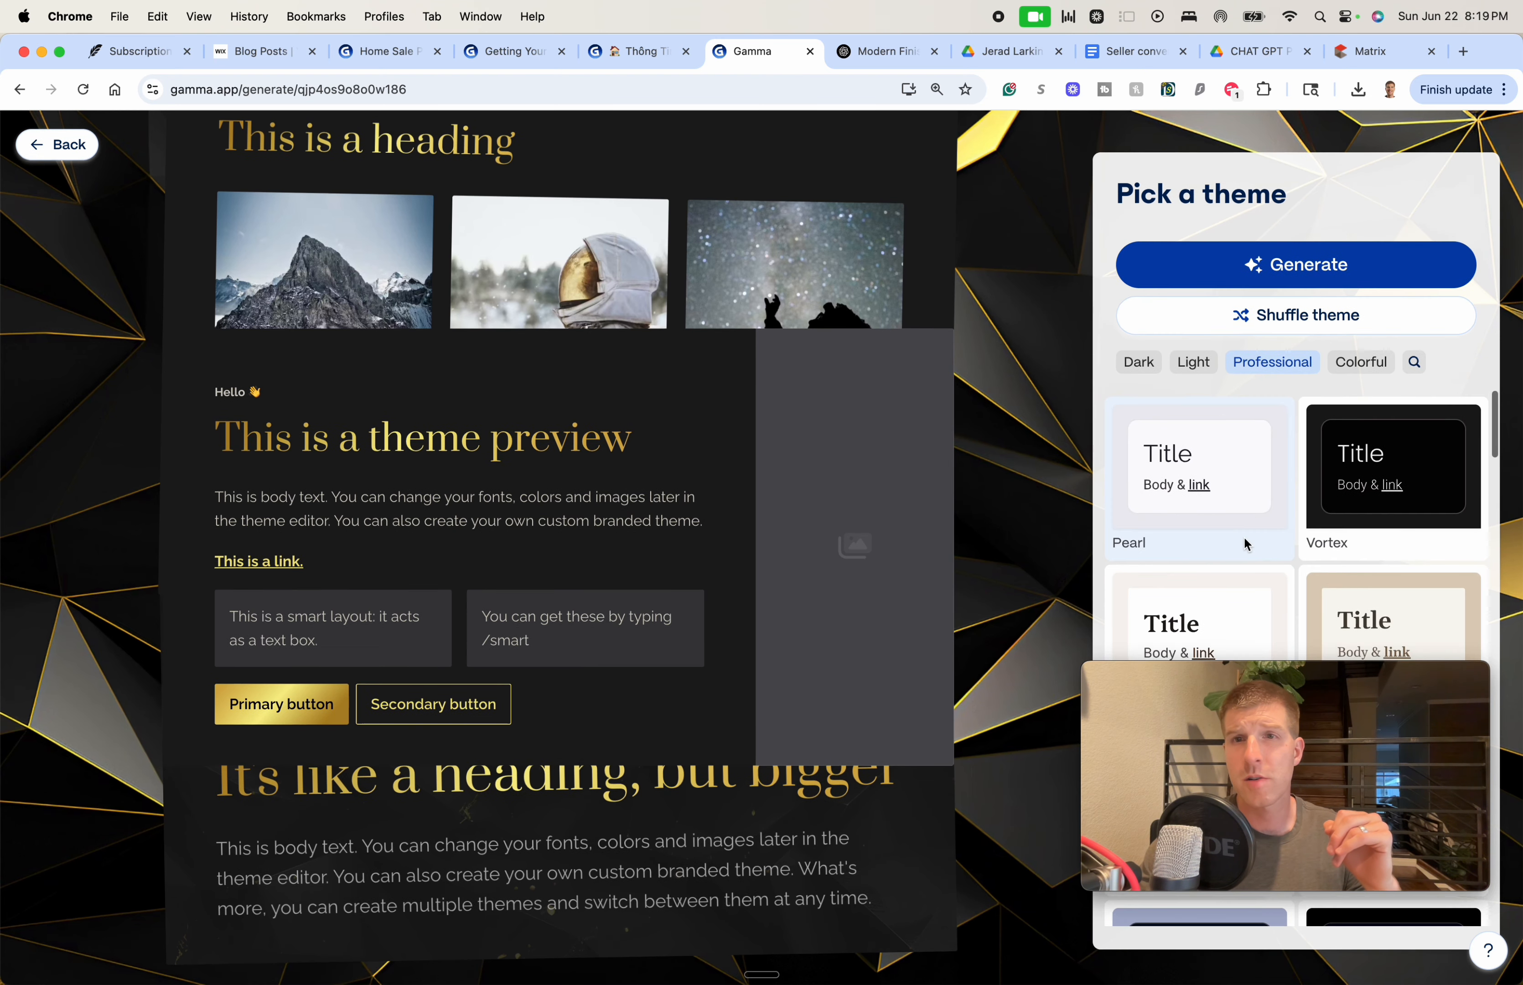
{"action": "left_click", "coordinate": [1244, 535]}
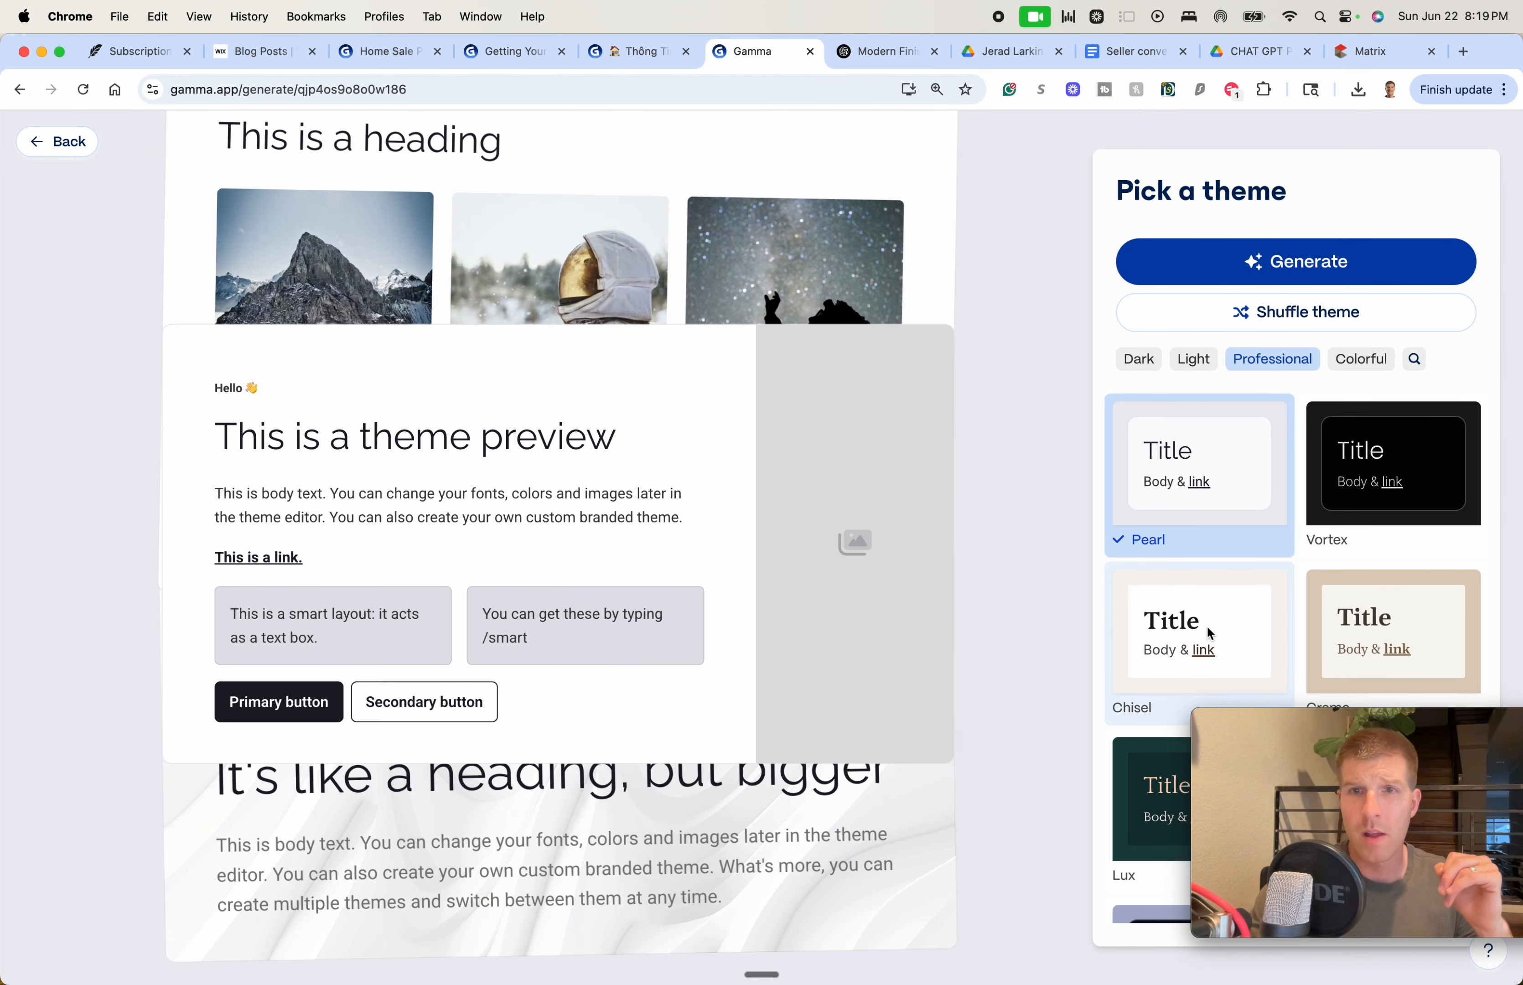
{"action": "left_click", "coordinate": [1208, 628]}
{"action": "scroll", "coordinate": [1190, 614], "scroll_direction": "down", "scroll_amount": 1}
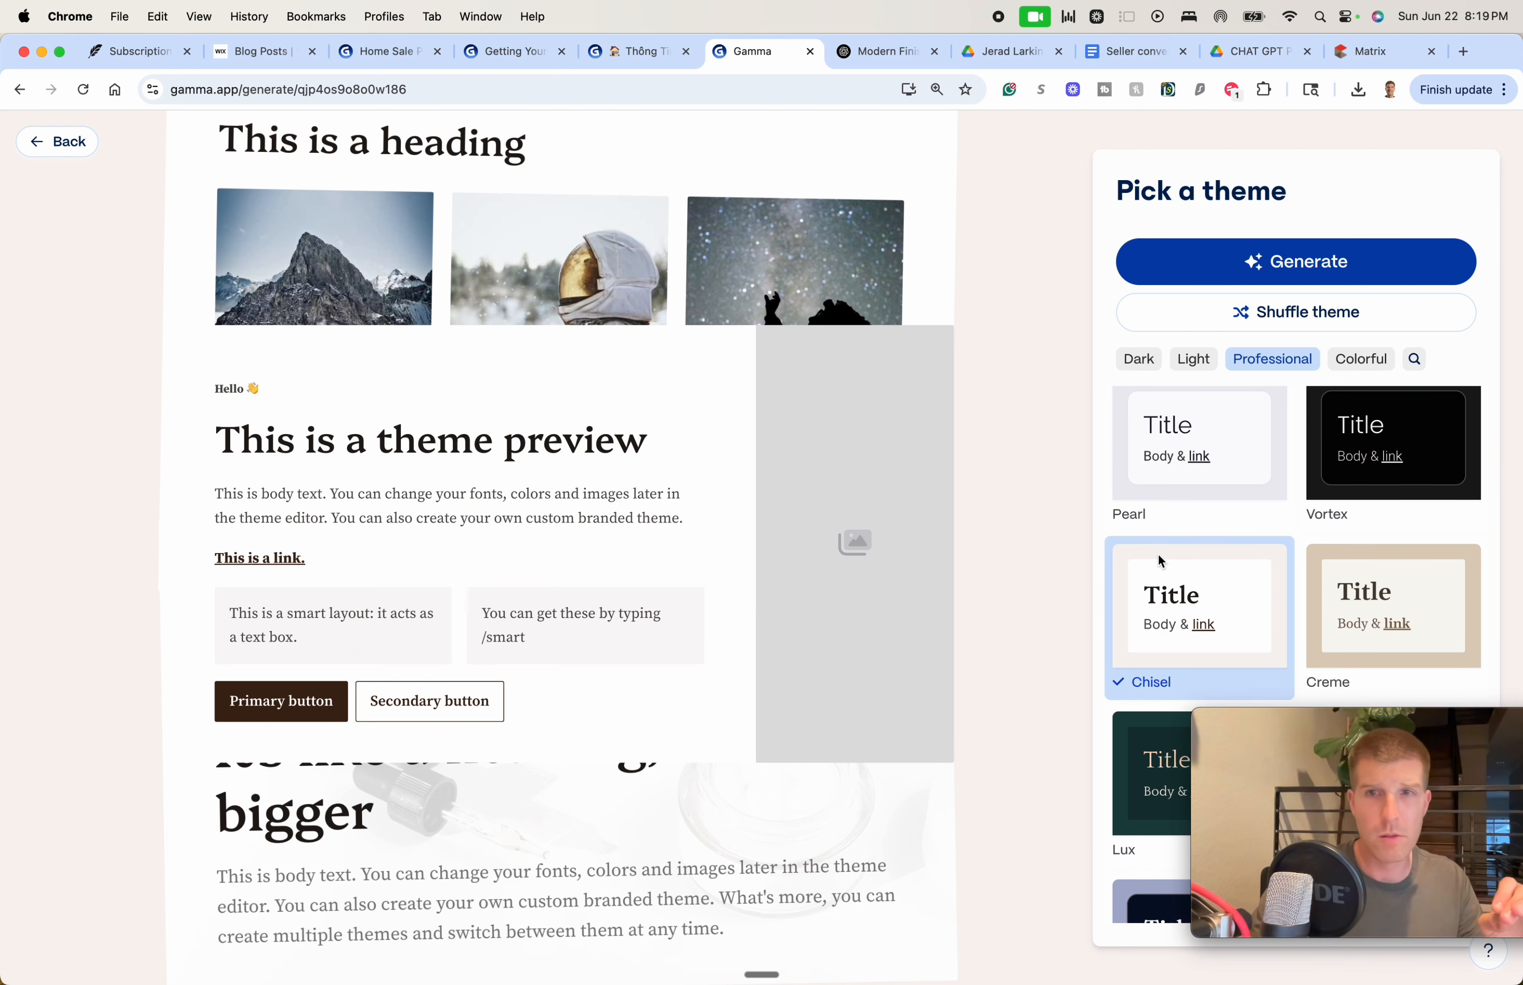
{"action": "left_click", "coordinate": [1282, 263]}
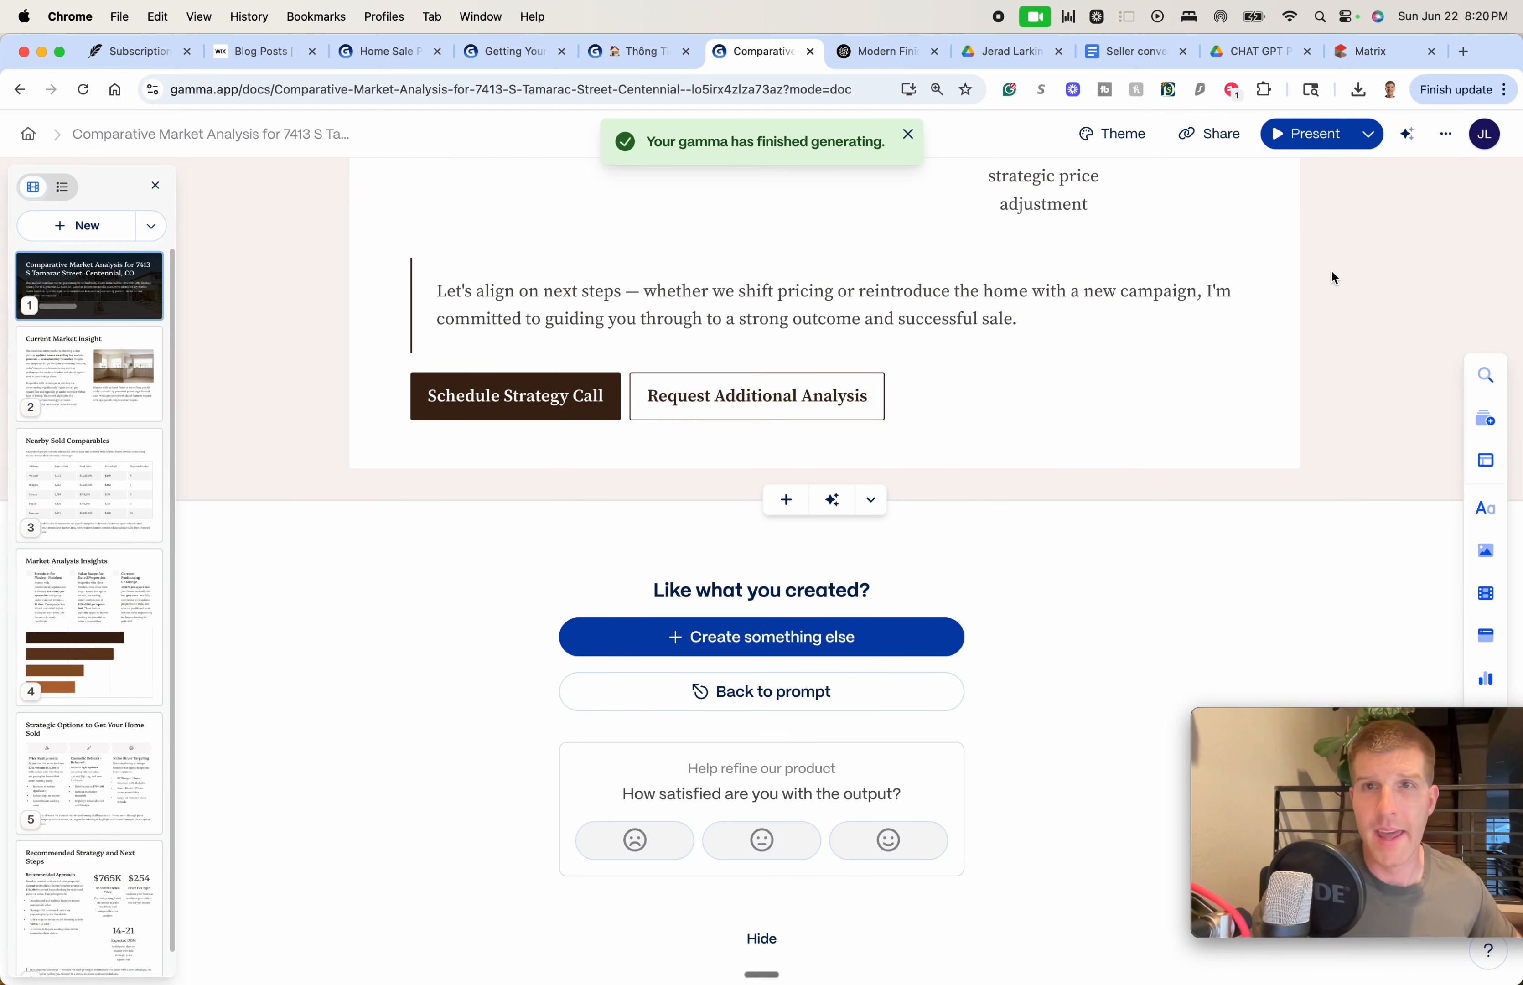
{"action": "scroll", "coordinate": [1281, 473], "scroll_direction": "up", "scroll_amount": 20}
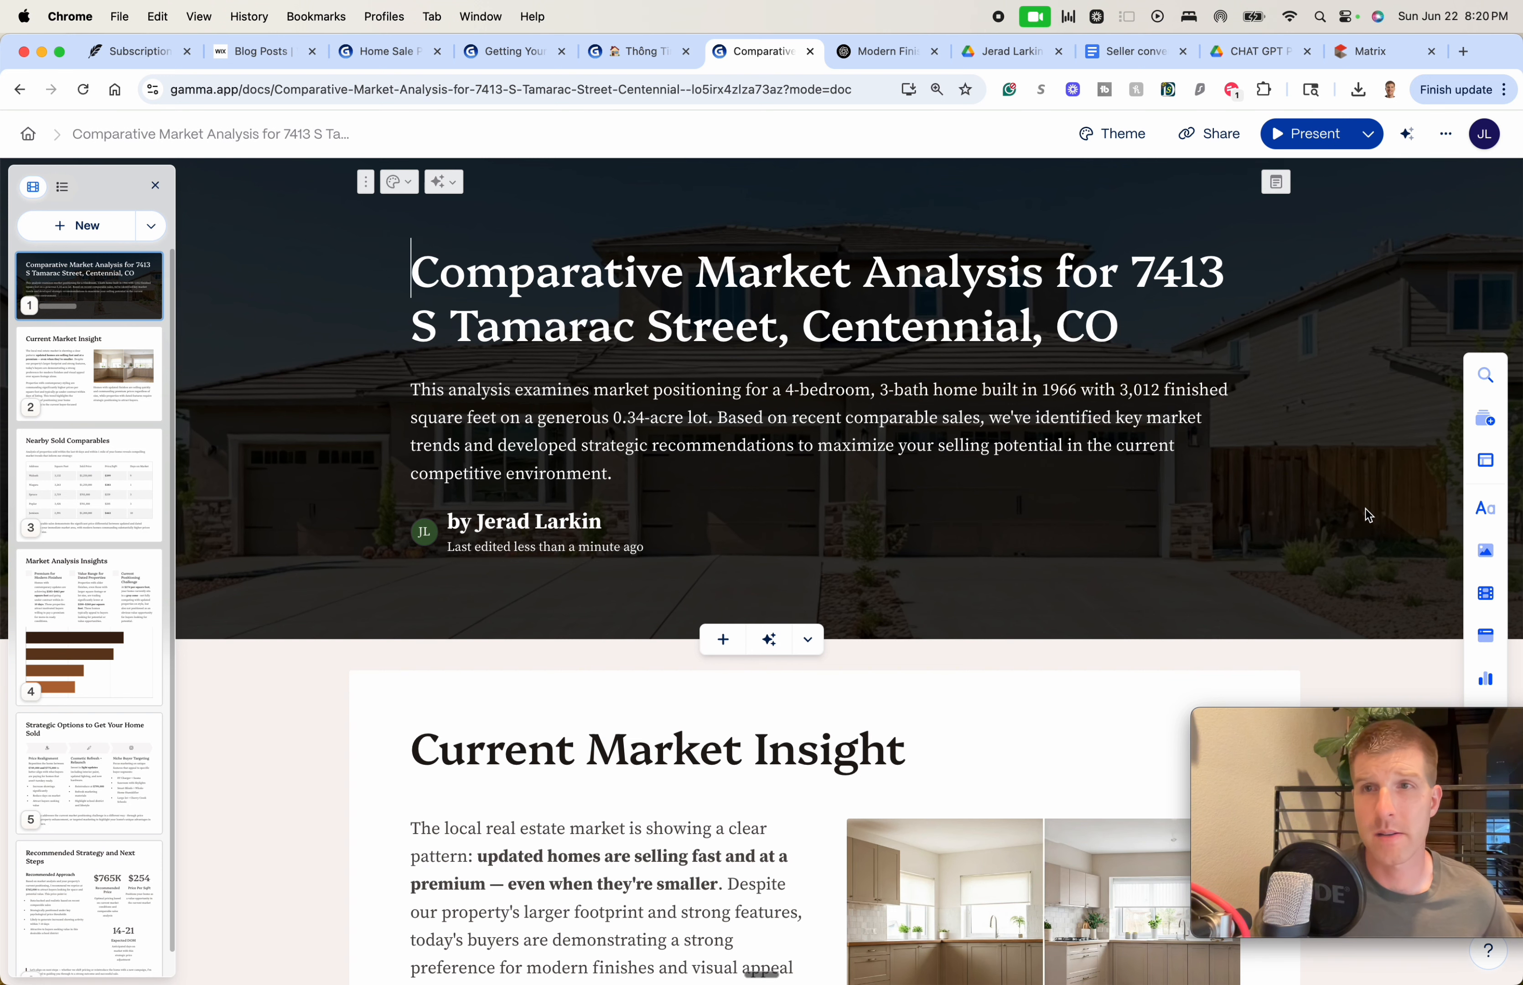
{"action": "left_click", "coordinate": [1301, 596]}
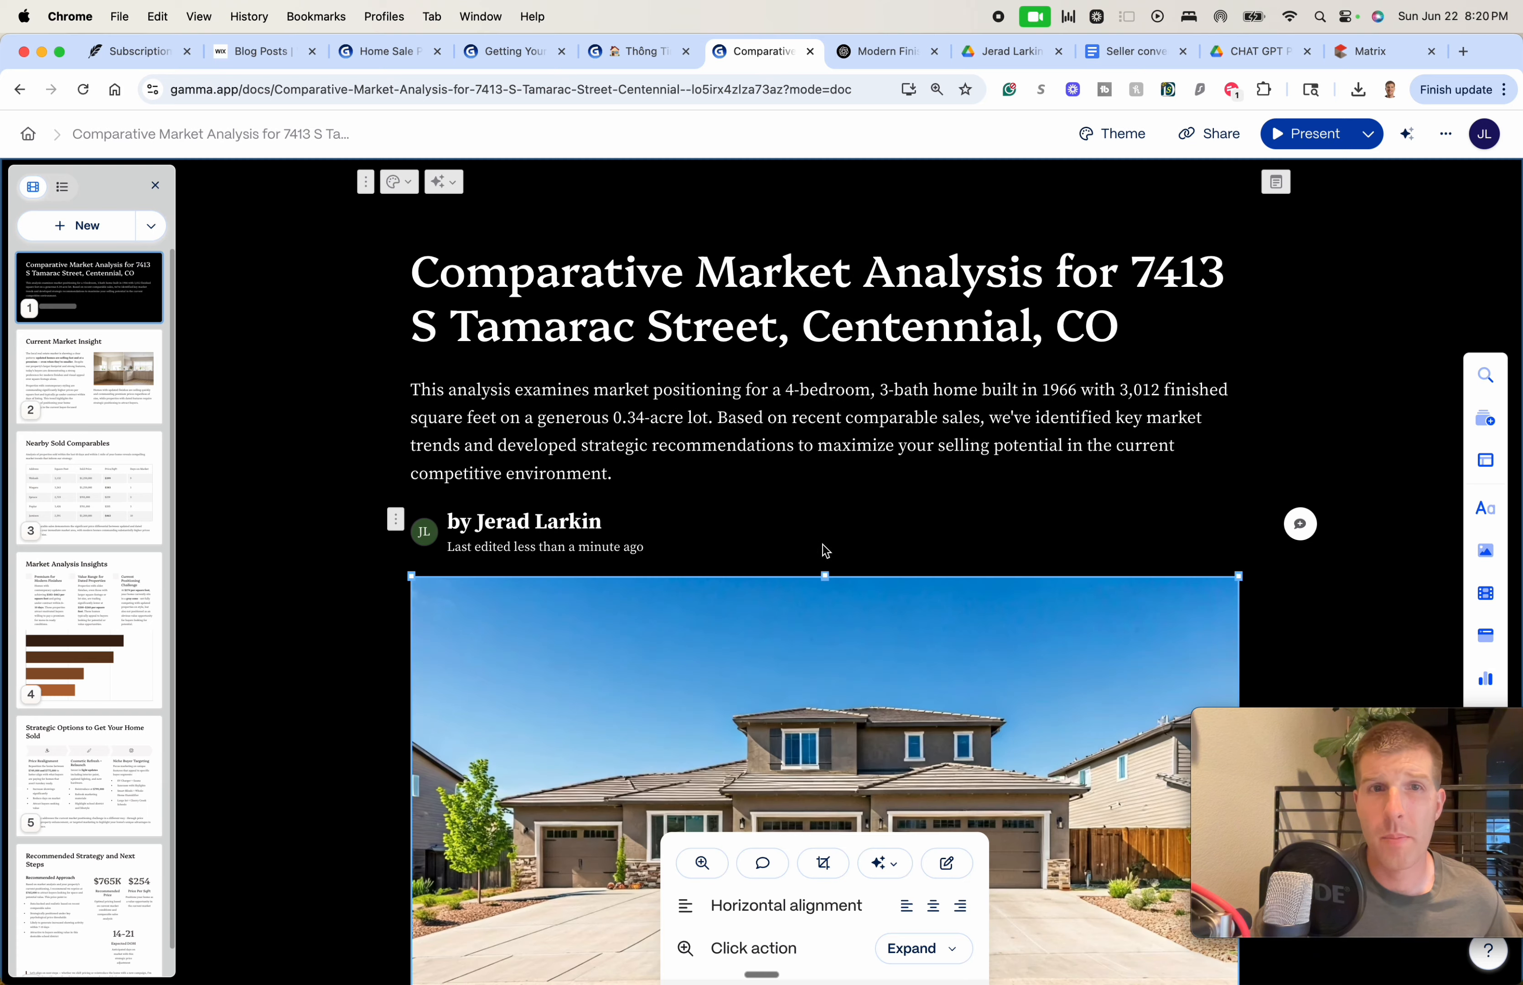
{"action": "key", "text": "super+z"}
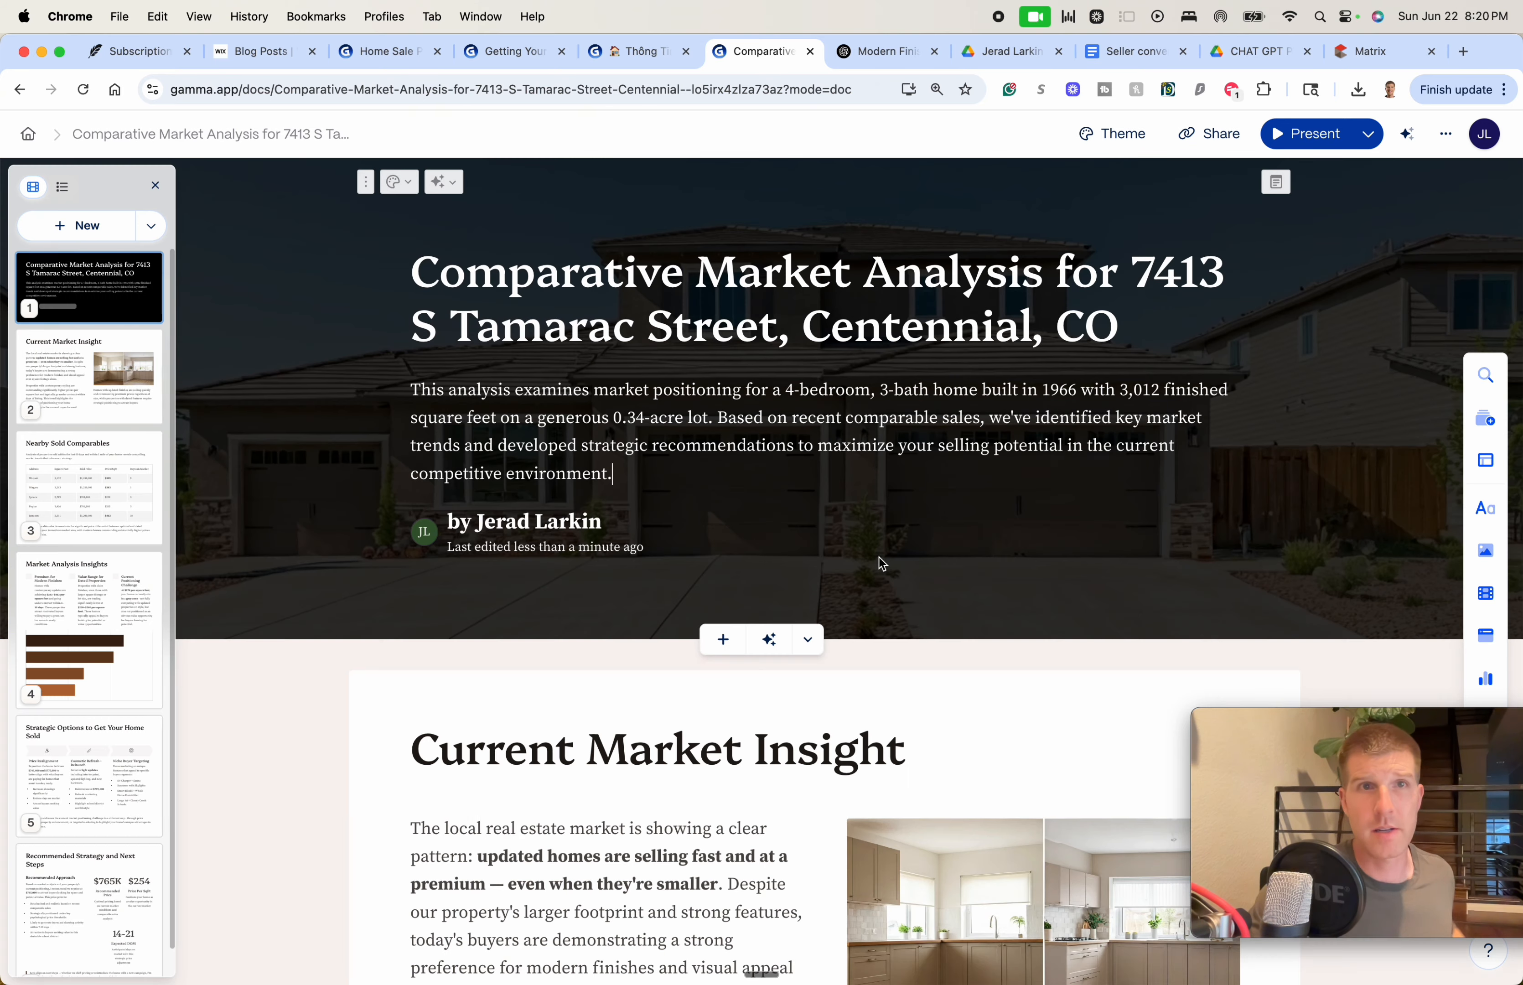
{"action": "left_click", "coordinate": [861, 591]}
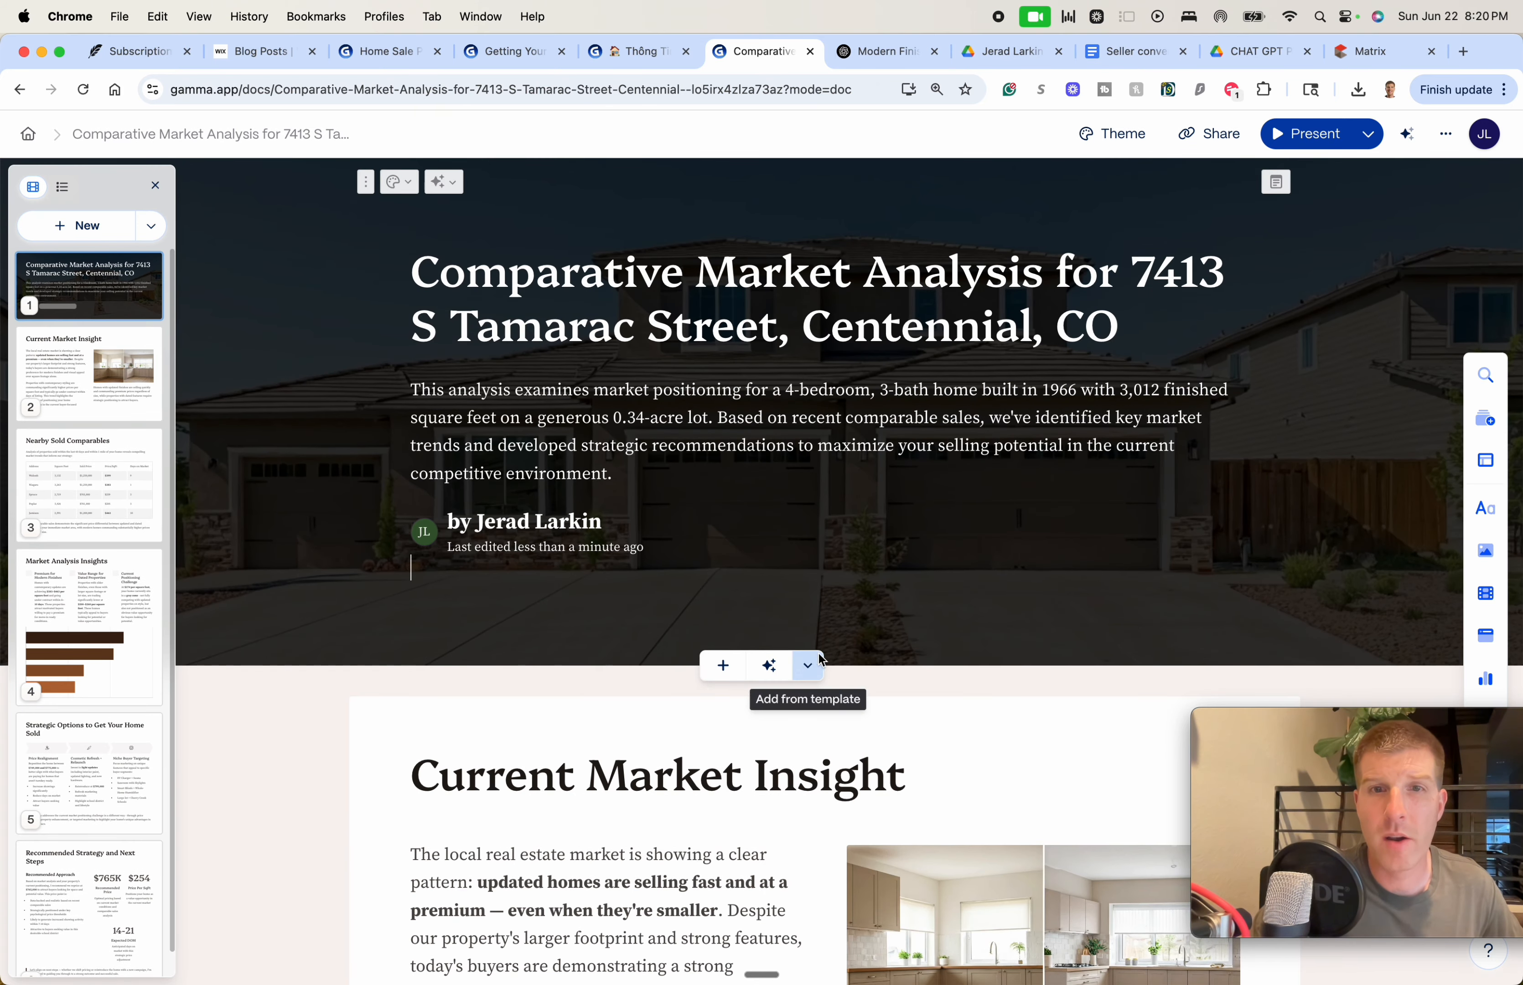
{"action": "left_click", "coordinate": [807, 665]}
{"action": "left_click", "coordinate": [696, 703]}
{"action": "scroll", "coordinate": [704, 703], "scroll_direction": "down", "scroll_amount": 8}
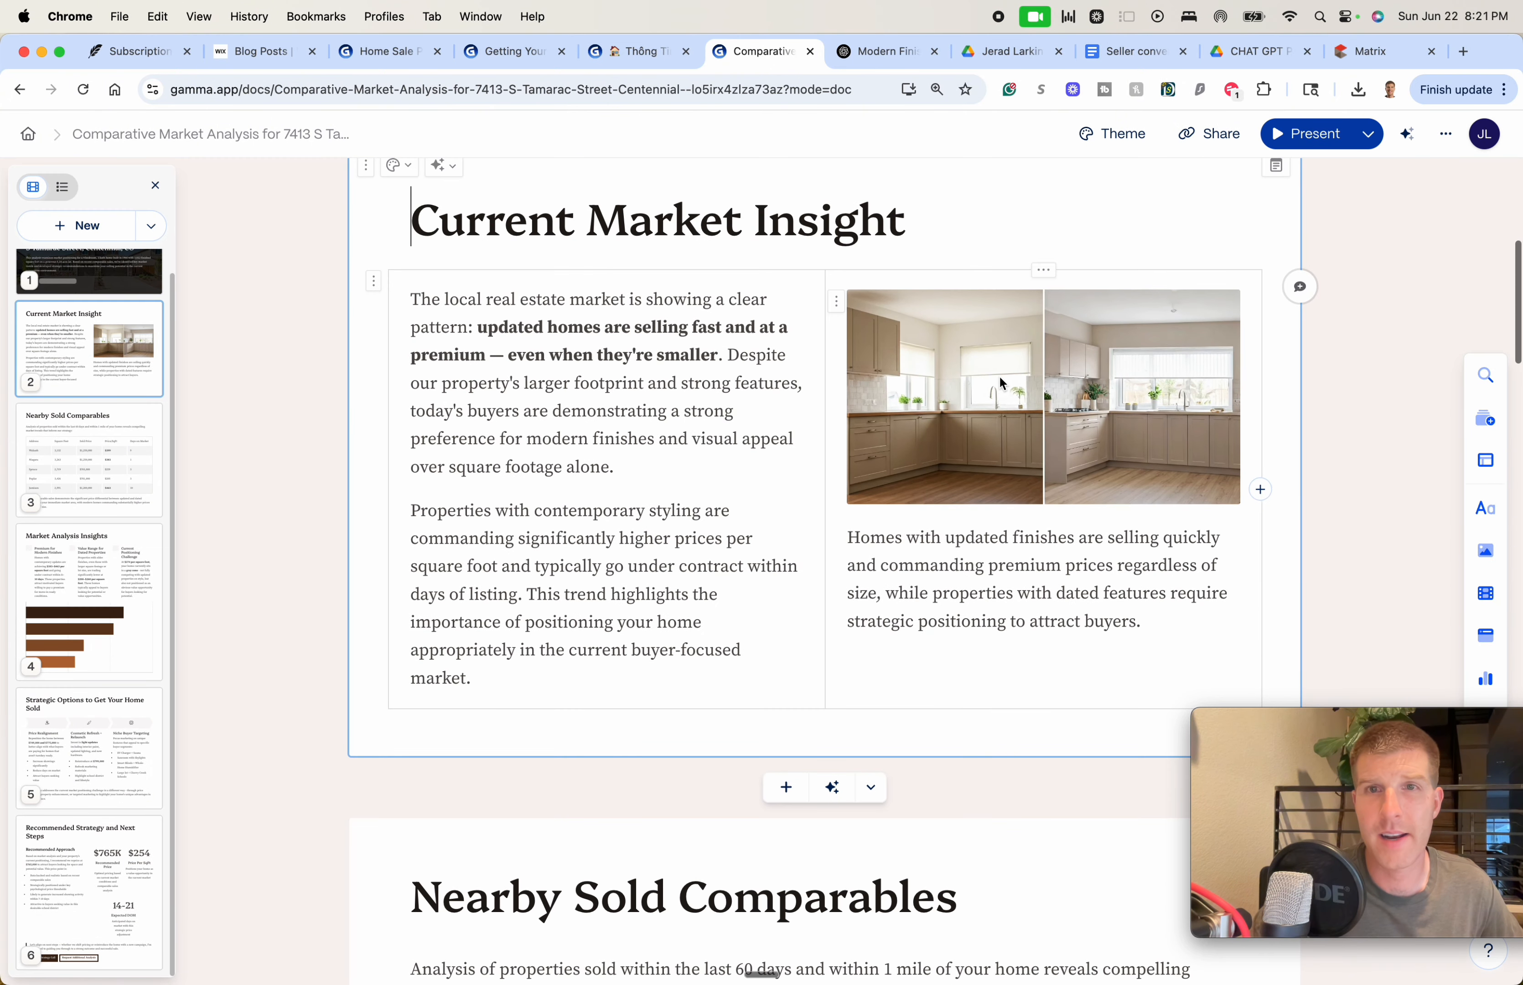
{"action": "left_click", "coordinate": [1000, 378]}
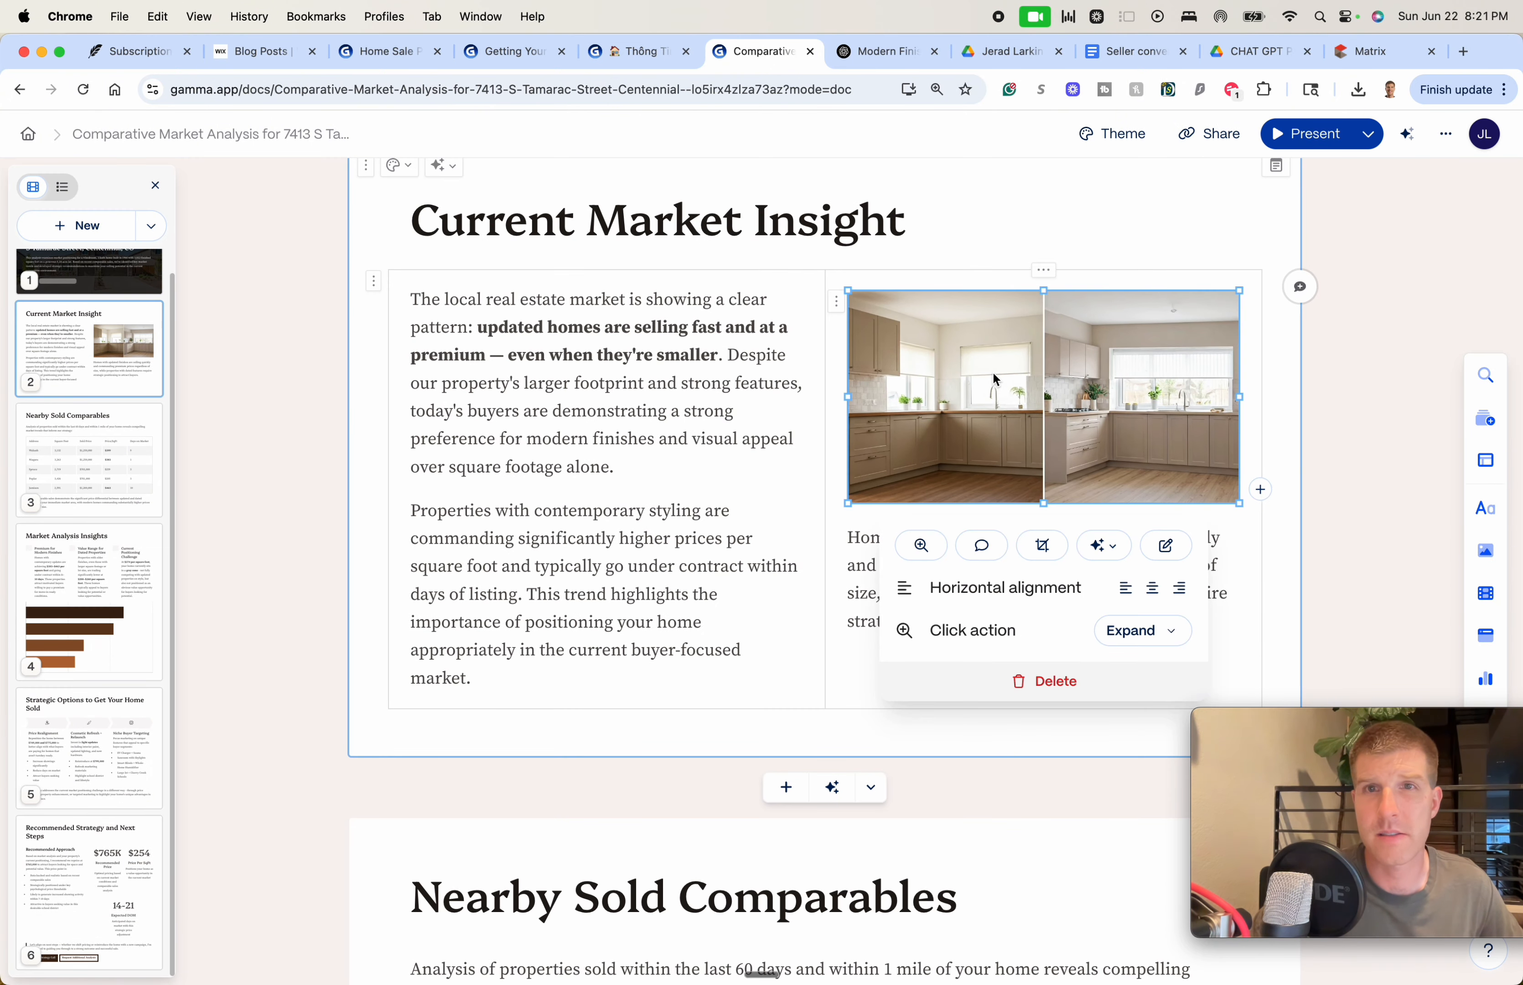
{"action": "left_click", "coordinate": [1053, 683]}
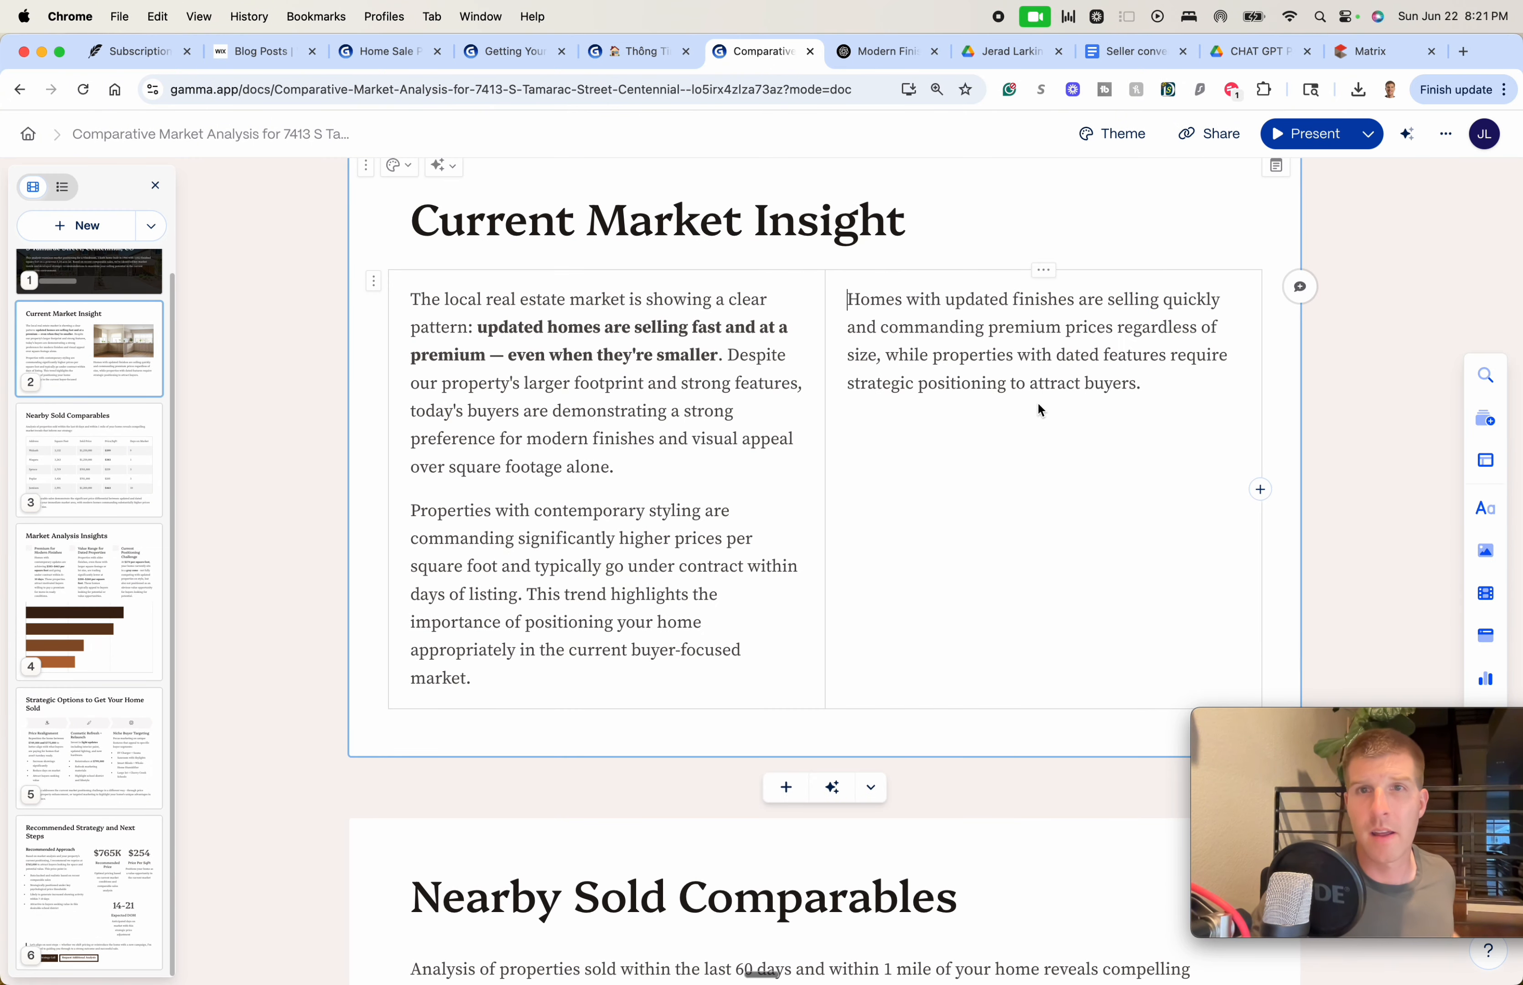
{"action": "key", "text": "cmd+z"}
{"action": "mouse_move", "coordinate": [1055, 420]}
{"action": "left_mouse_down"}
{"action": "mouse_move", "coordinate": [1043, 437]}
{"action": "mouse_move", "coordinate": [1072, 443]}
{"action": "left_mouse_up"}
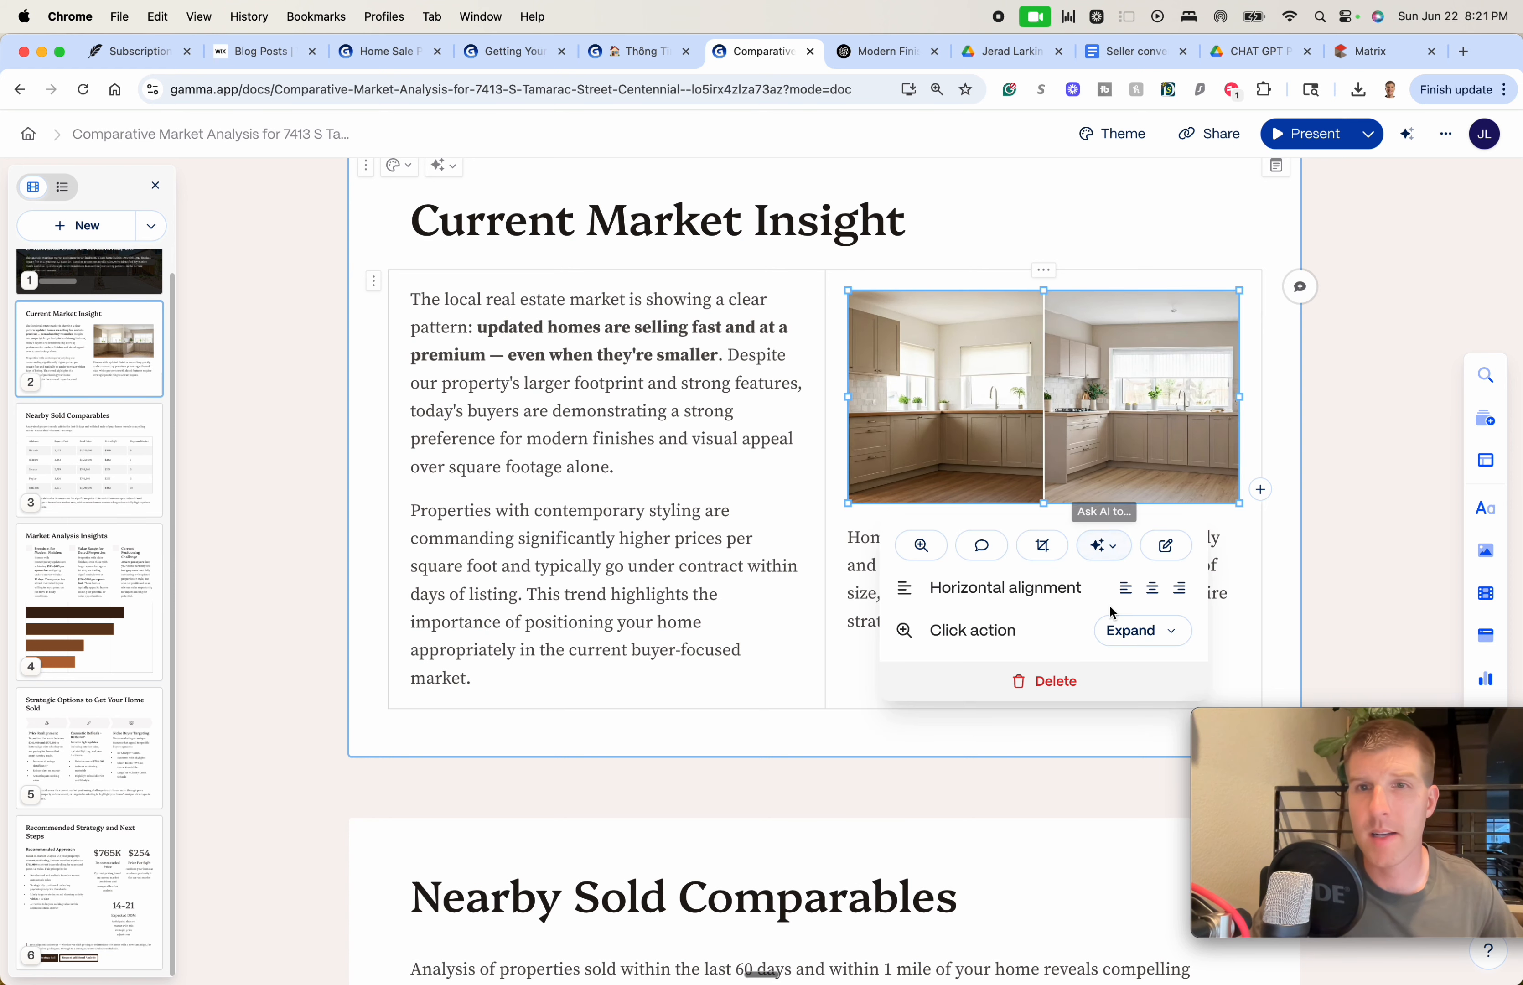
{"action": "double_click", "coordinate": [1053, 339]}
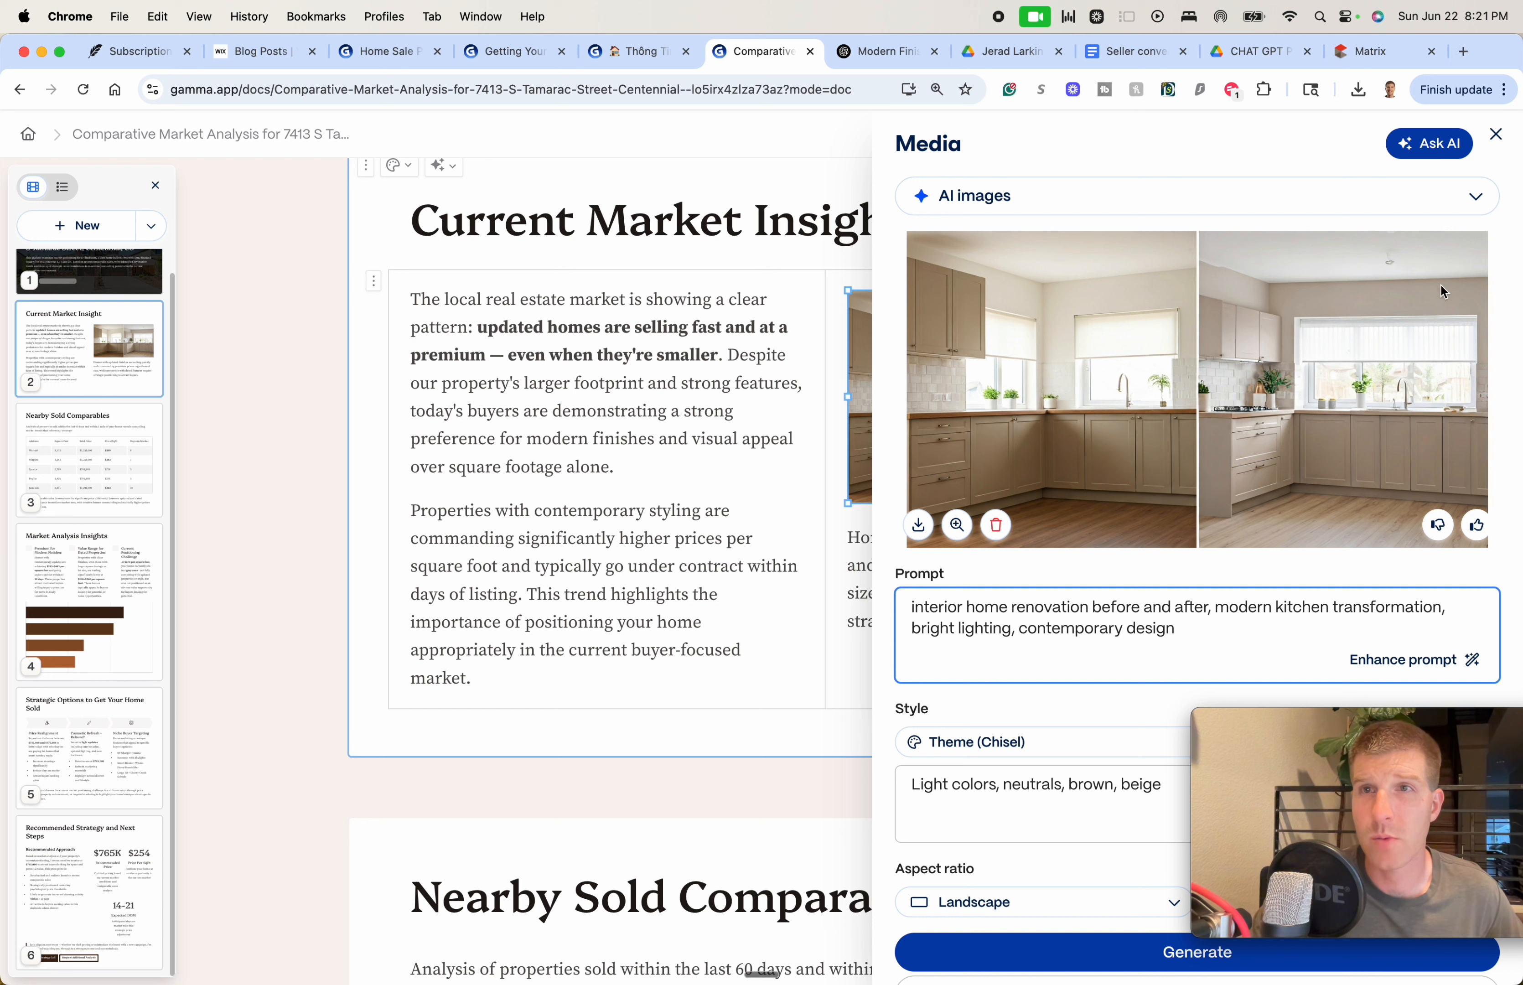
{"action": "left_click", "coordinate": [1139, 197]}
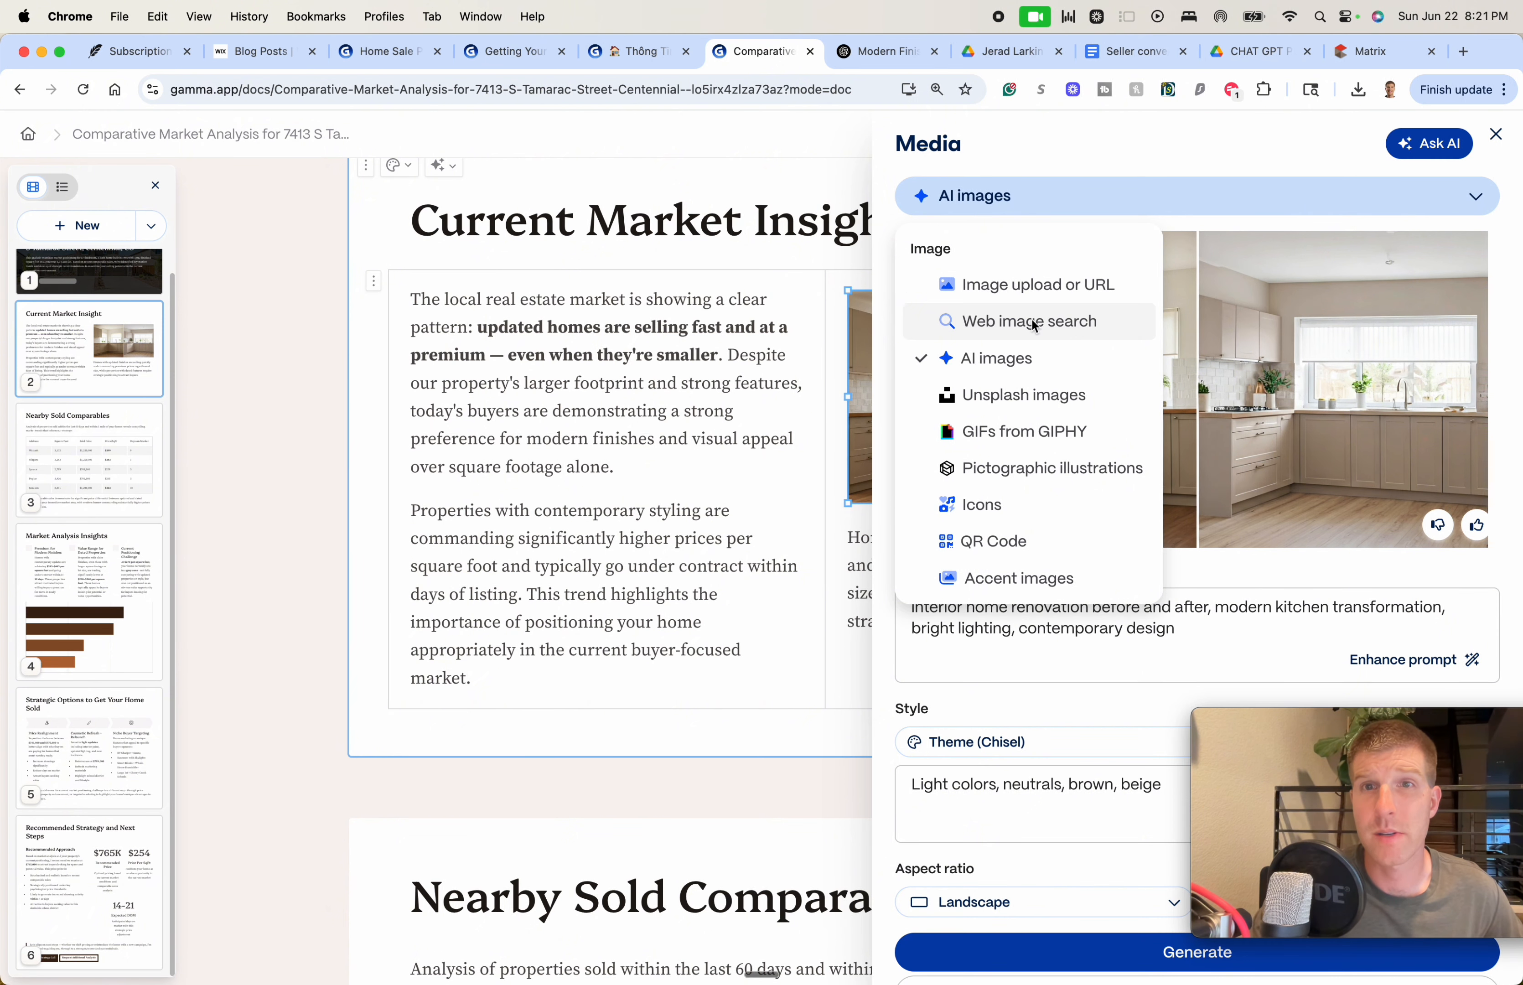
{"action": "left_click", "coordinate": [1026, 283]}
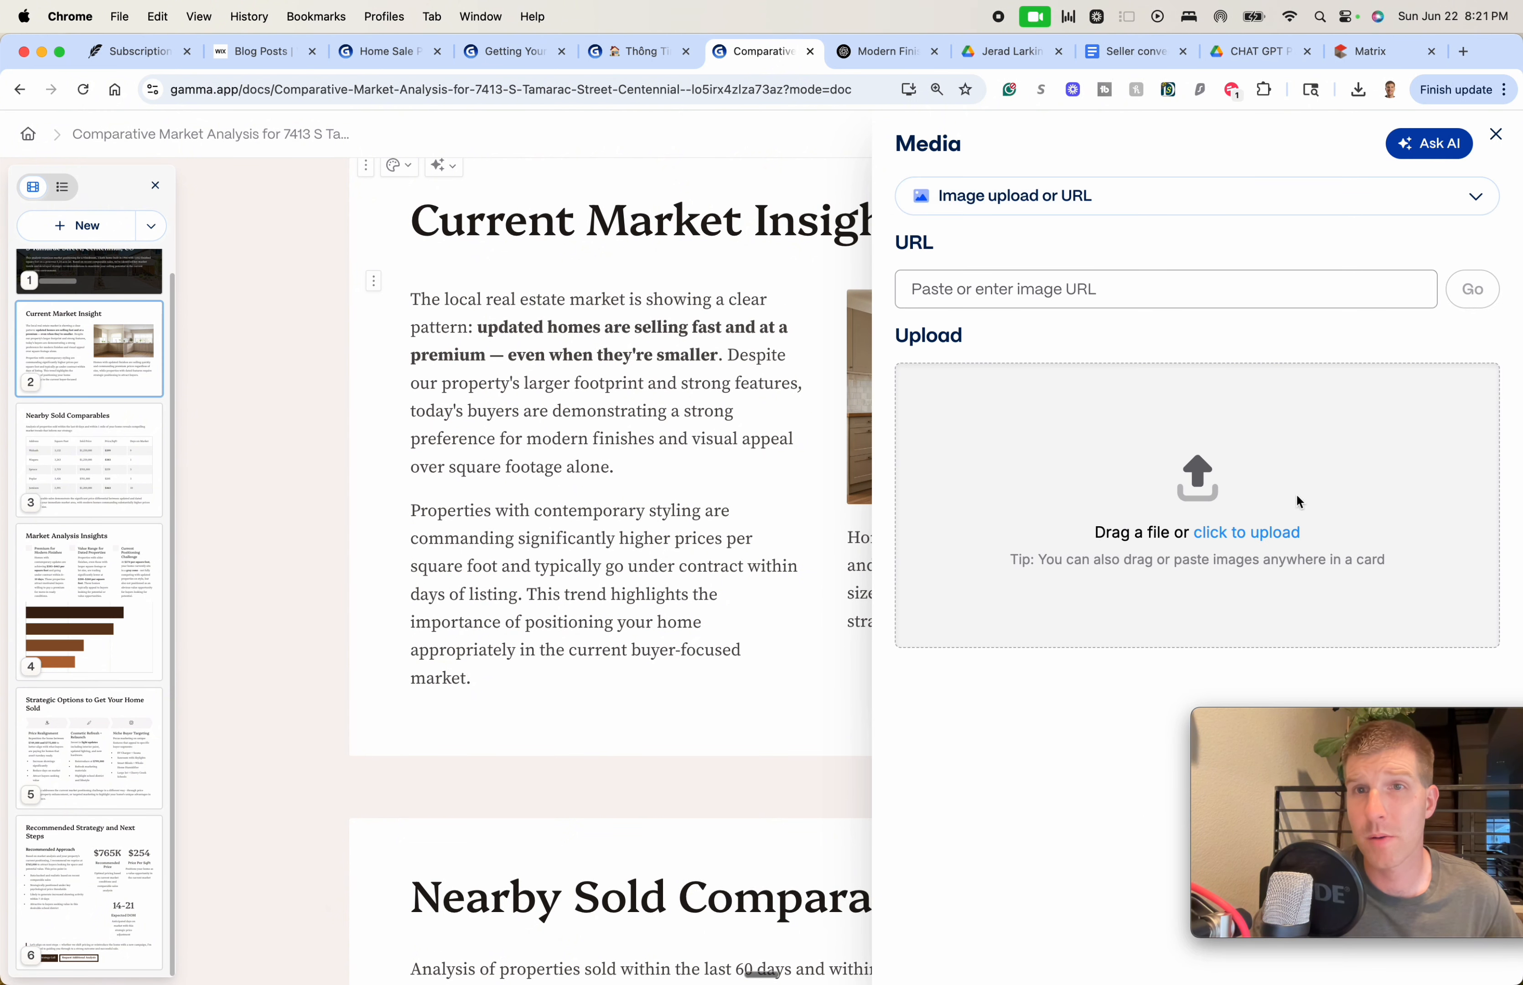
{"action": "left_click", "coordinate": [1493, 134]}
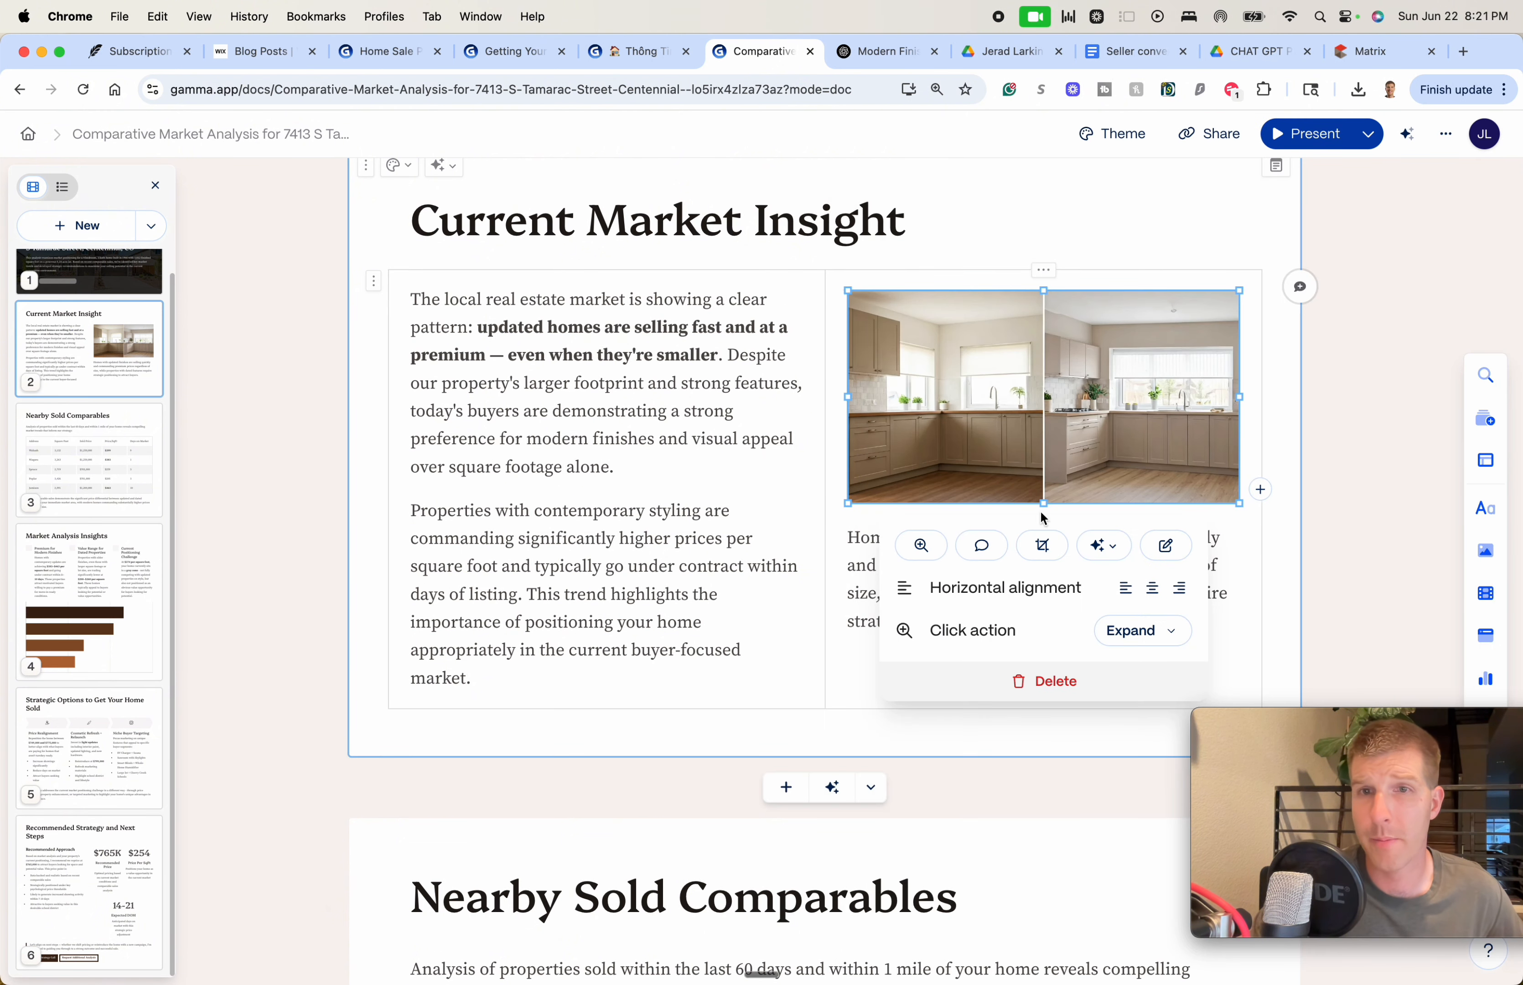
{"action": "left_click", "coordinate": [617, 467]}
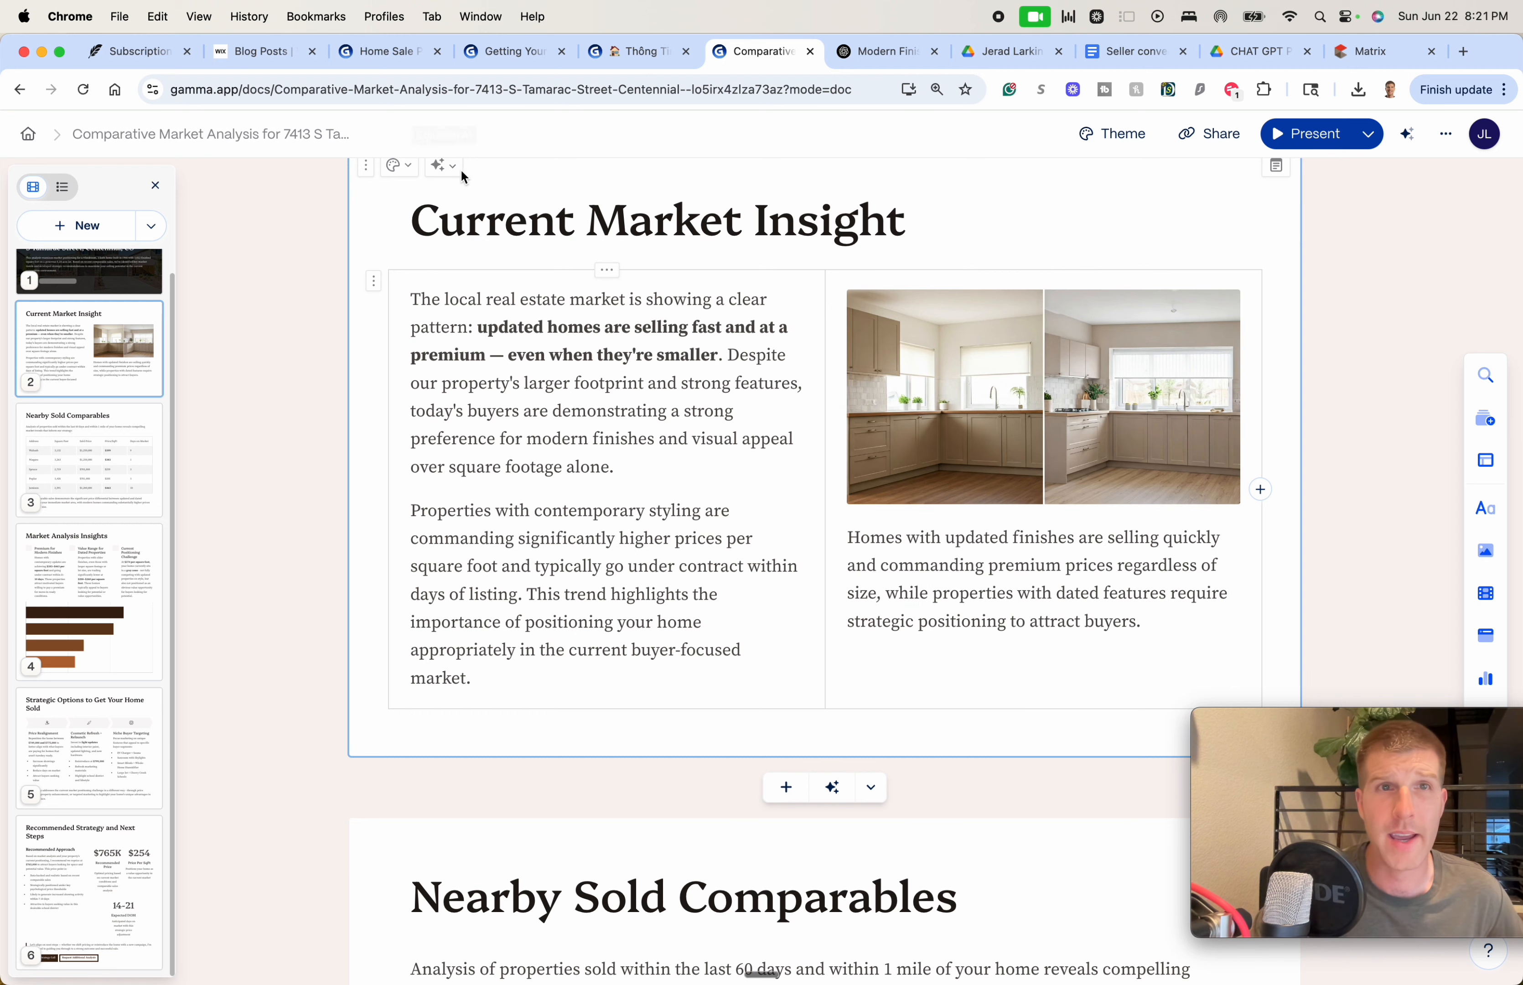
Open and dismiss the Current Market Insight card's AI edit options without applying any
{"action": "scroll", "coordinate": [448, 192], "scroll_direction": "up", "scroll_amount": 2}
{"action": "left_click", "coordinate": [458, 239]}
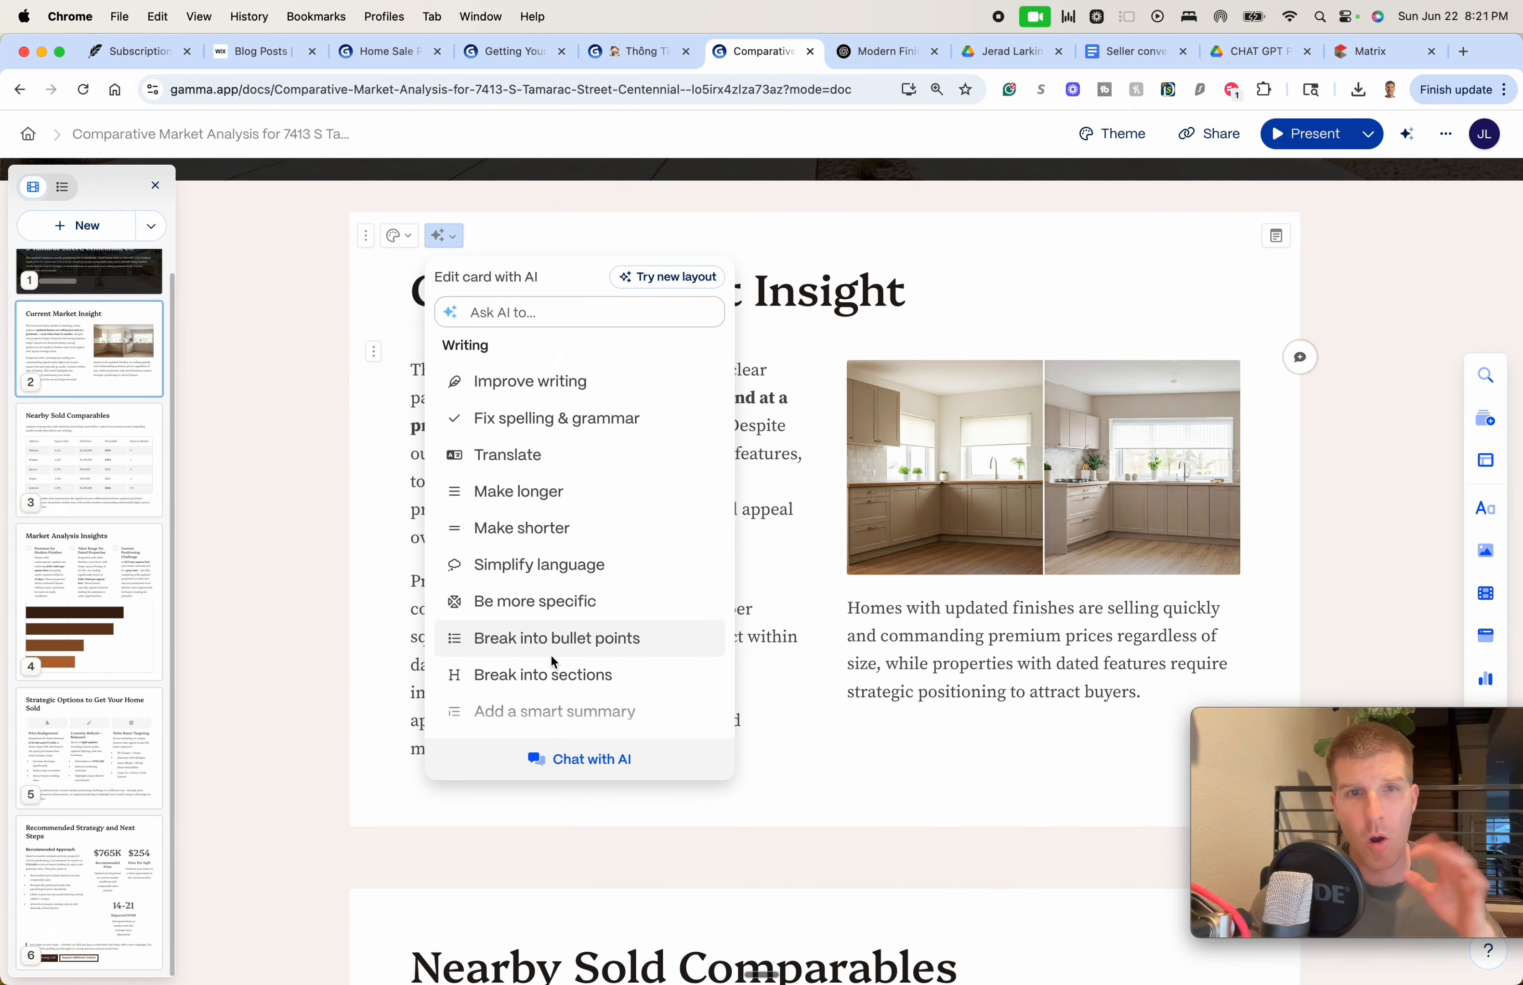
{"action": "scroll", "coordinate": [544, 637], "scroll_direction": "down", "scroll_amount": 3}
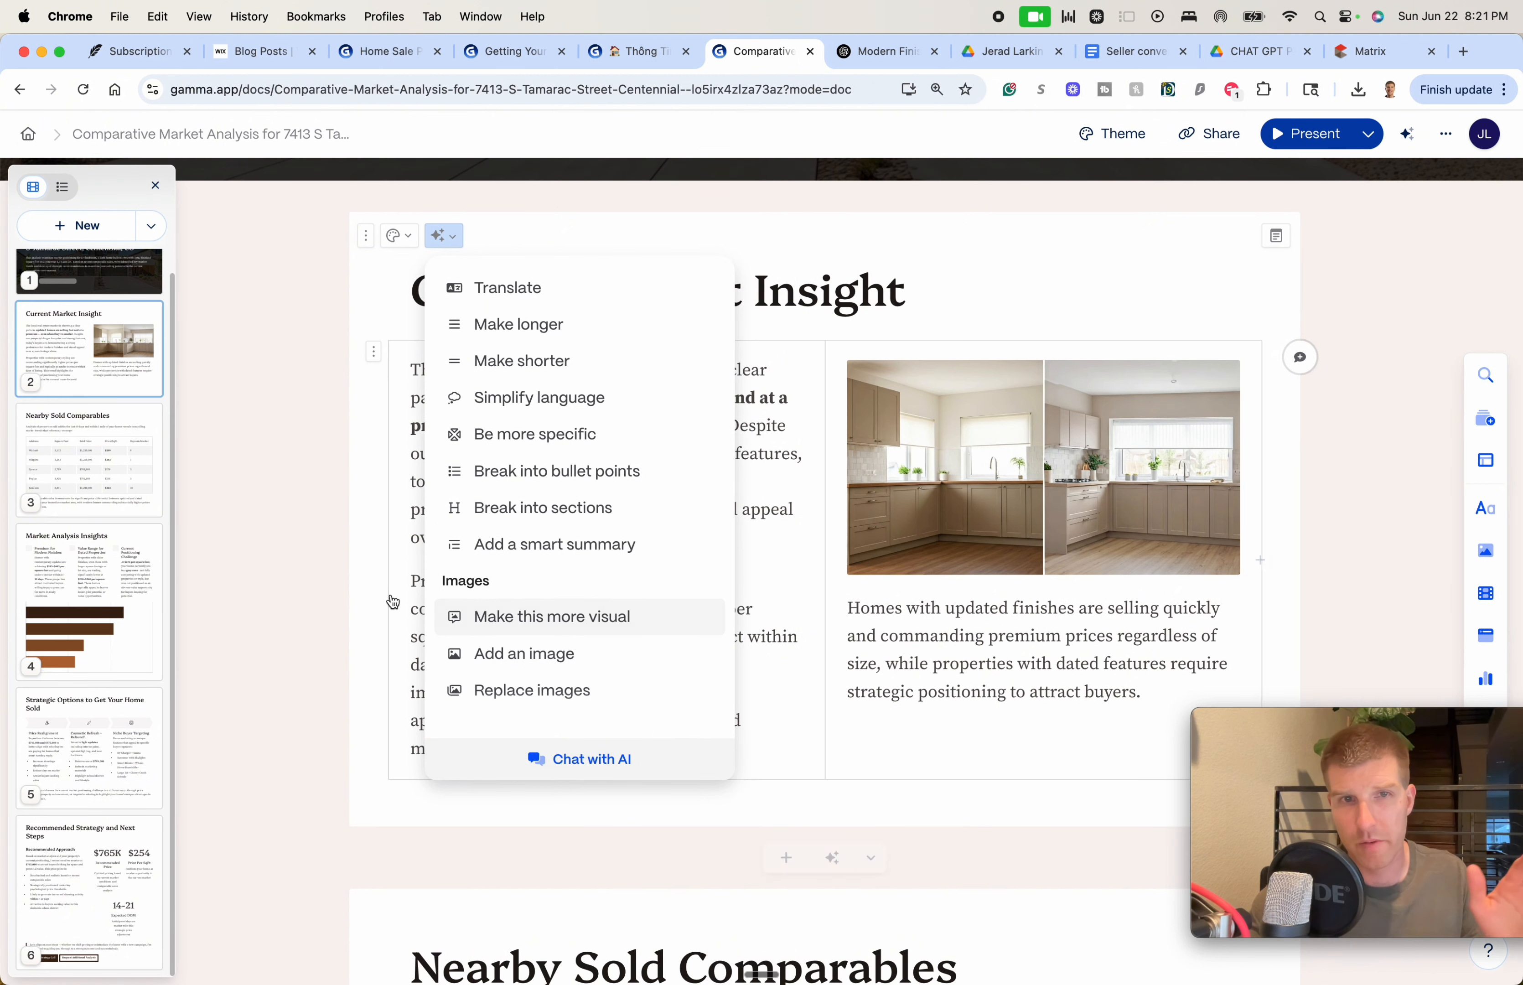
{"action": "left_click", "coordinate": [327, 600]}
{"action": "scroll", "coordinate": [710, 509], "scroll_direction": "down", "scroll_amount": 2}
{"action": "scroll", "coordinate": [711, 512], "scroll_direction": "up", "scroll_amount": 3}
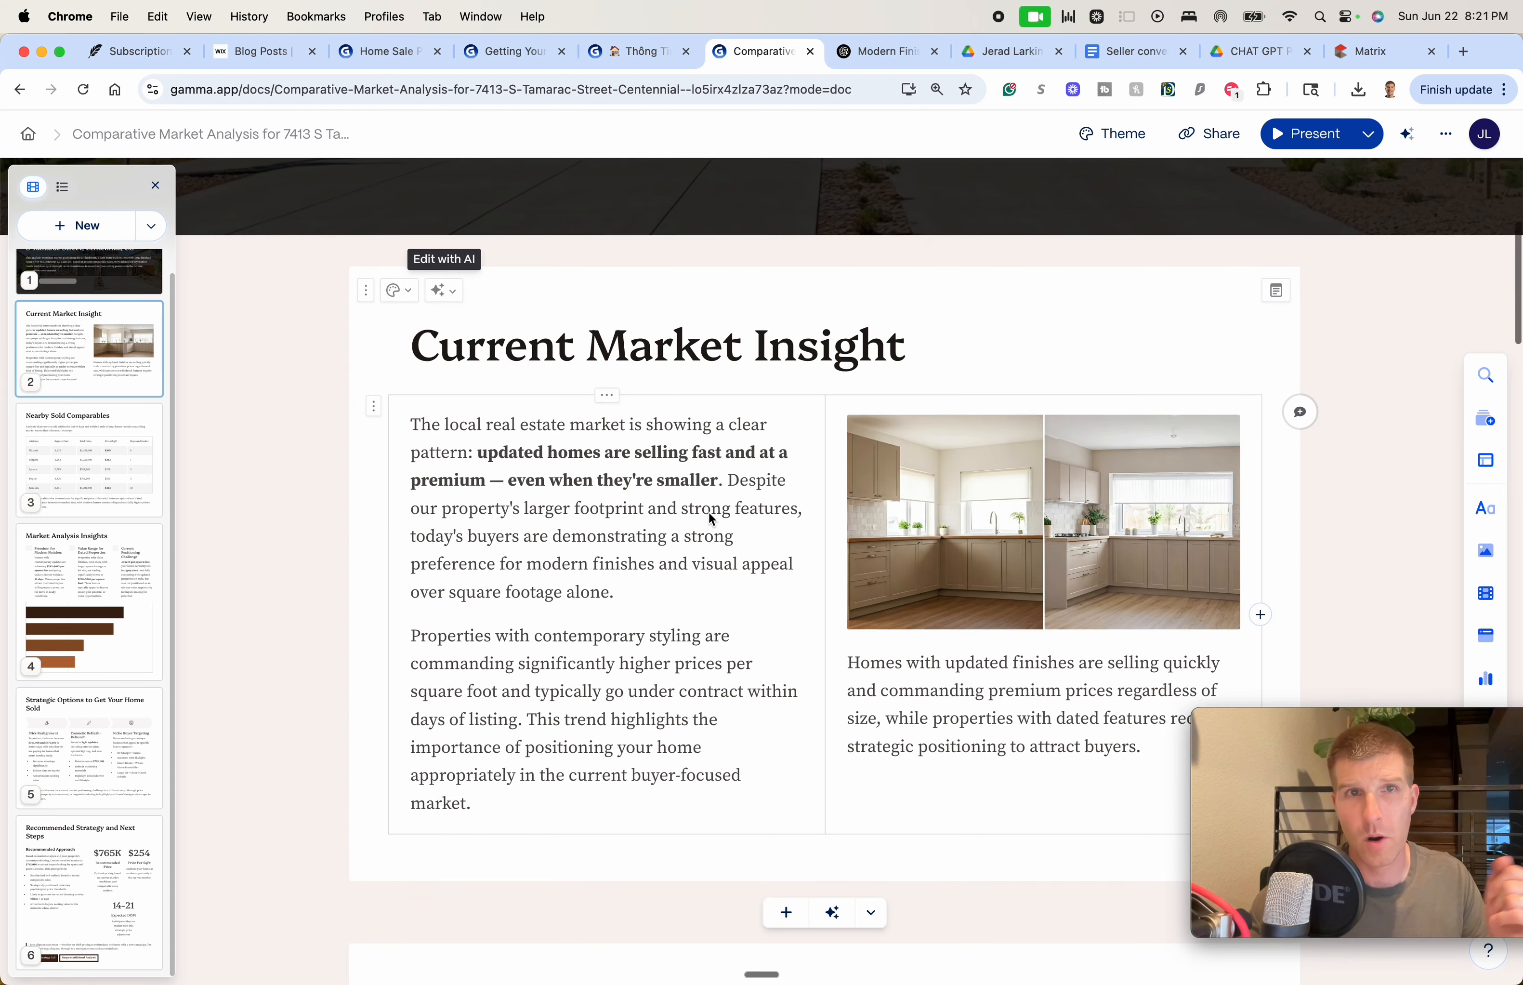
{"action": "left_click", "coordinate": [443, 291]}
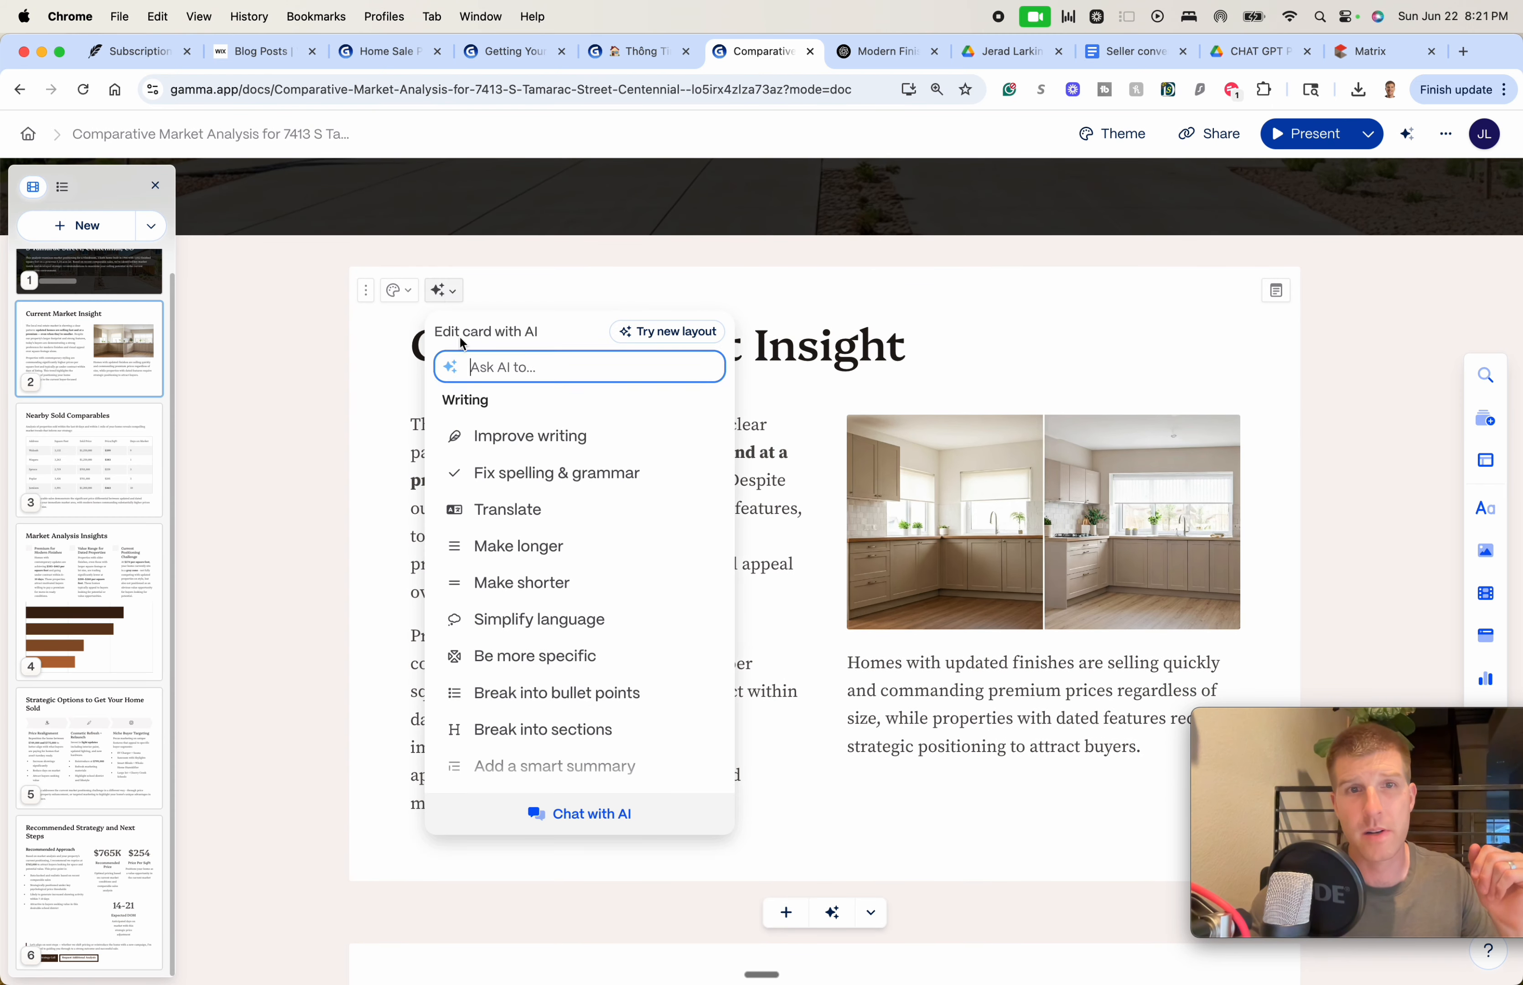
{"action": "scroll", "coordinate": [604, 692], "scroll_direction": "down", "scroll_amount": 1}
{"action": "scroll", "coordinate": [604, 694], "scroll_direction": "down", "scroll_amount": 2}
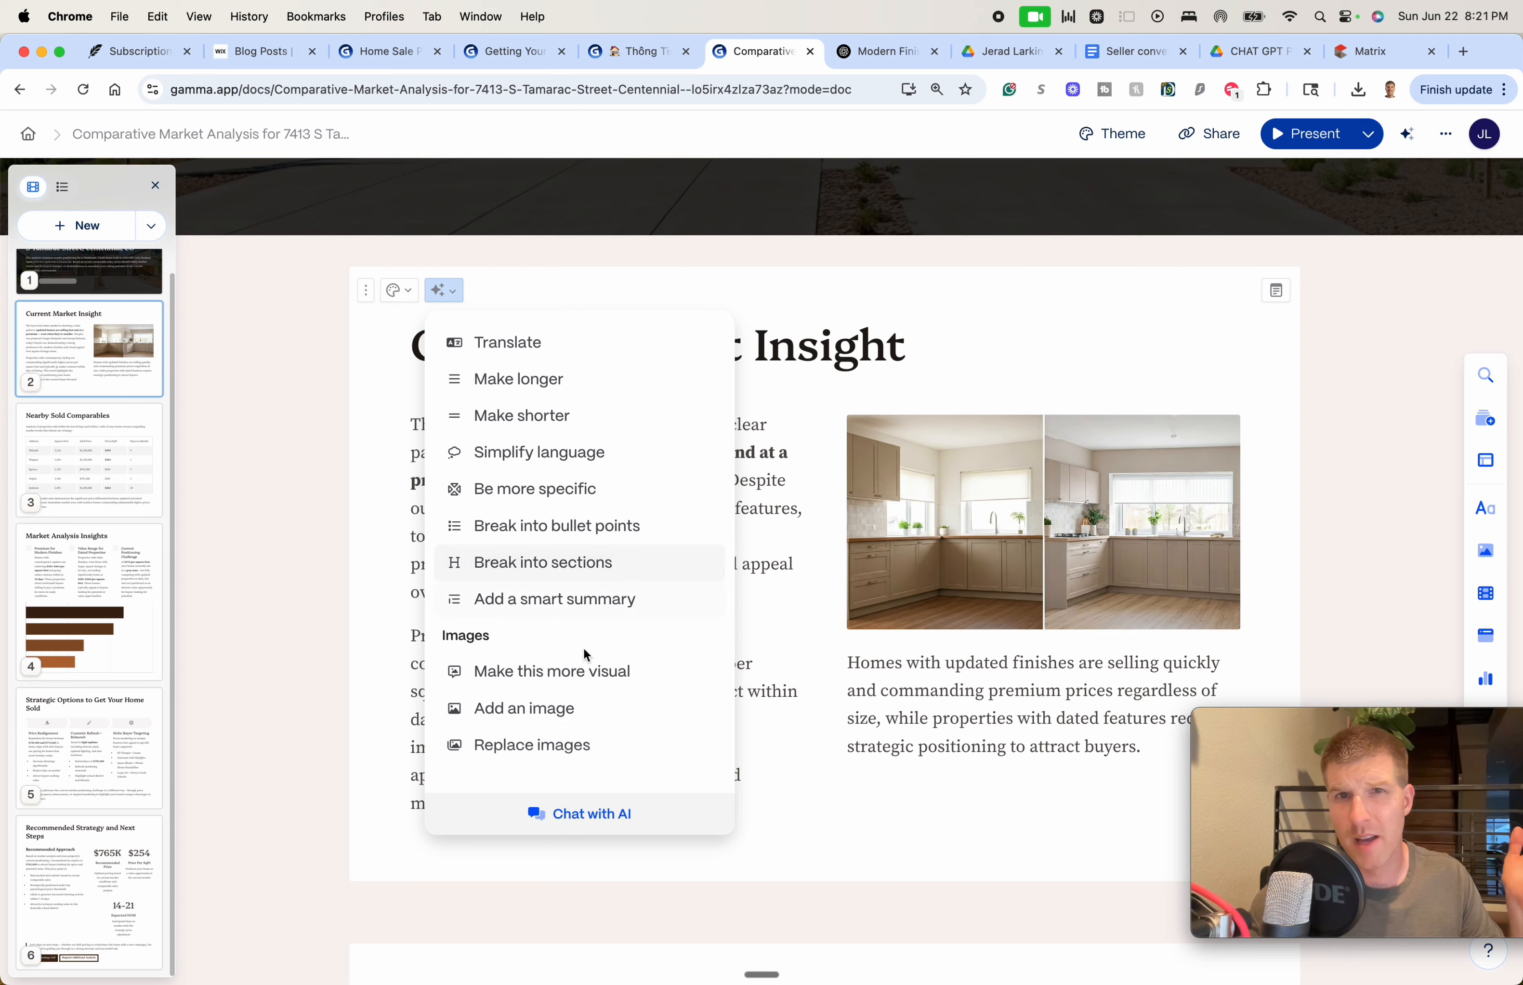
{"action": "left_click", "coordinate": [317, 643]}
Apply 'Make this more visual' to the Market Analysis Insights card
{"action": "scroll", "coordinate": [357, 675], "scroll_direction": "down", "scroll_amount": 15}
{"action": "scroll", "coordinate": [374, 689], "scroll_direction": "down", "scroll_amount": 12}
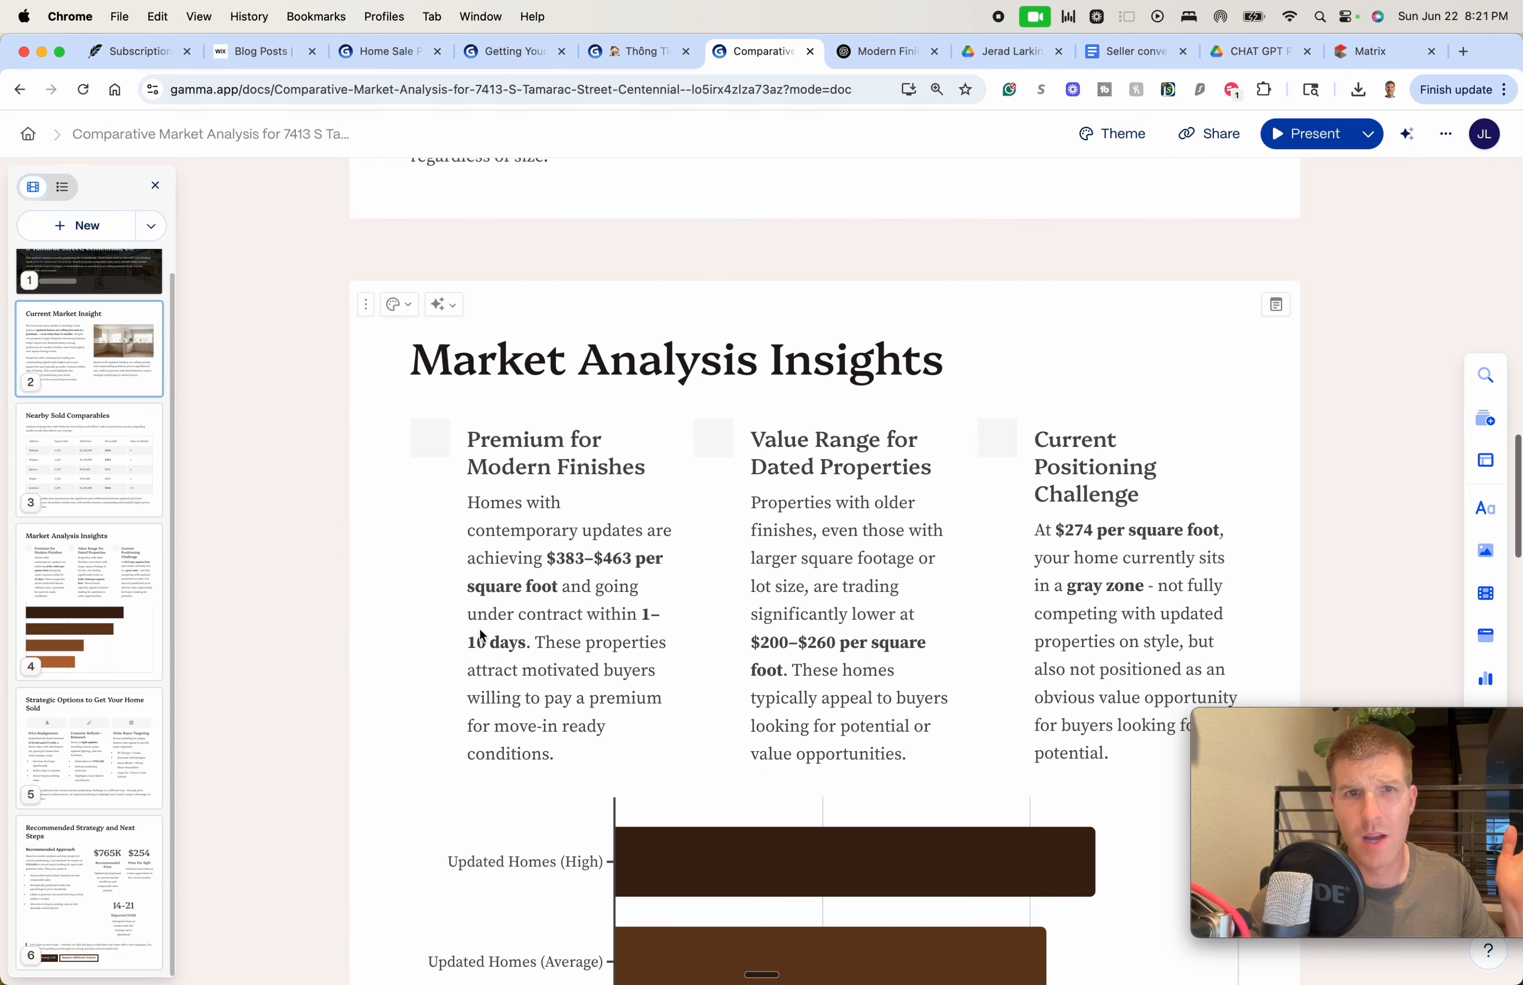
{"action": "scroll", "coordinate": [546, 506], "scroll_direction": "up", "scroll_amount": 5}
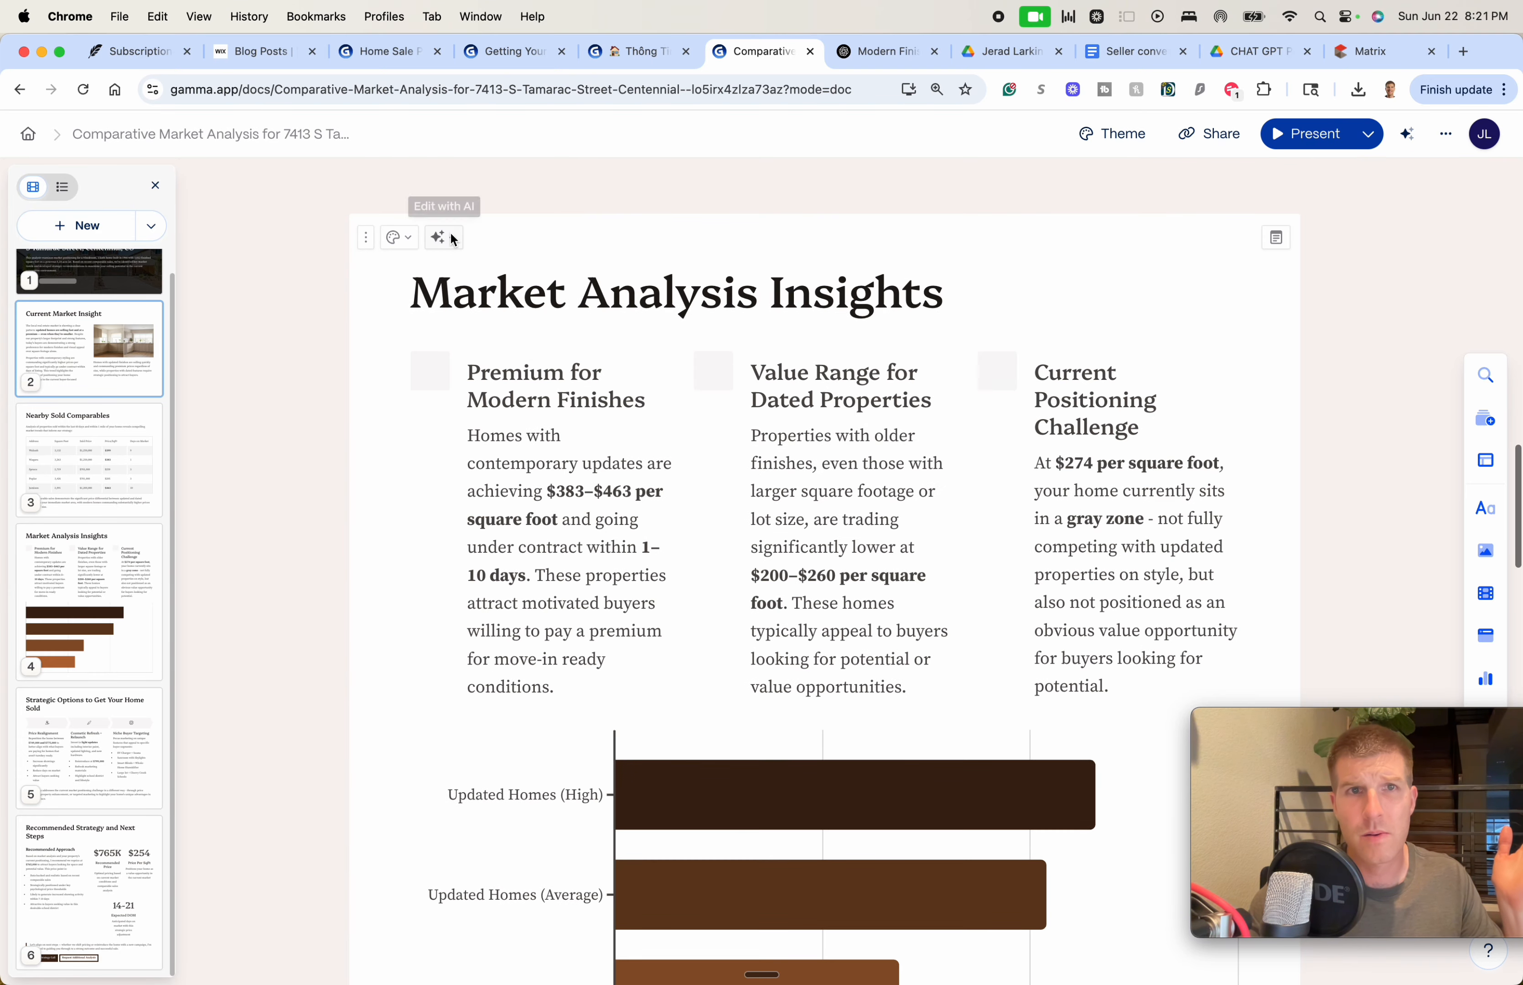
{"action": "left_click", "coordinate": [444, 237]}
{"action": "scroll", "coordinate": [569, 537], "scroll_direction": "down", "scroll_amount": 2}
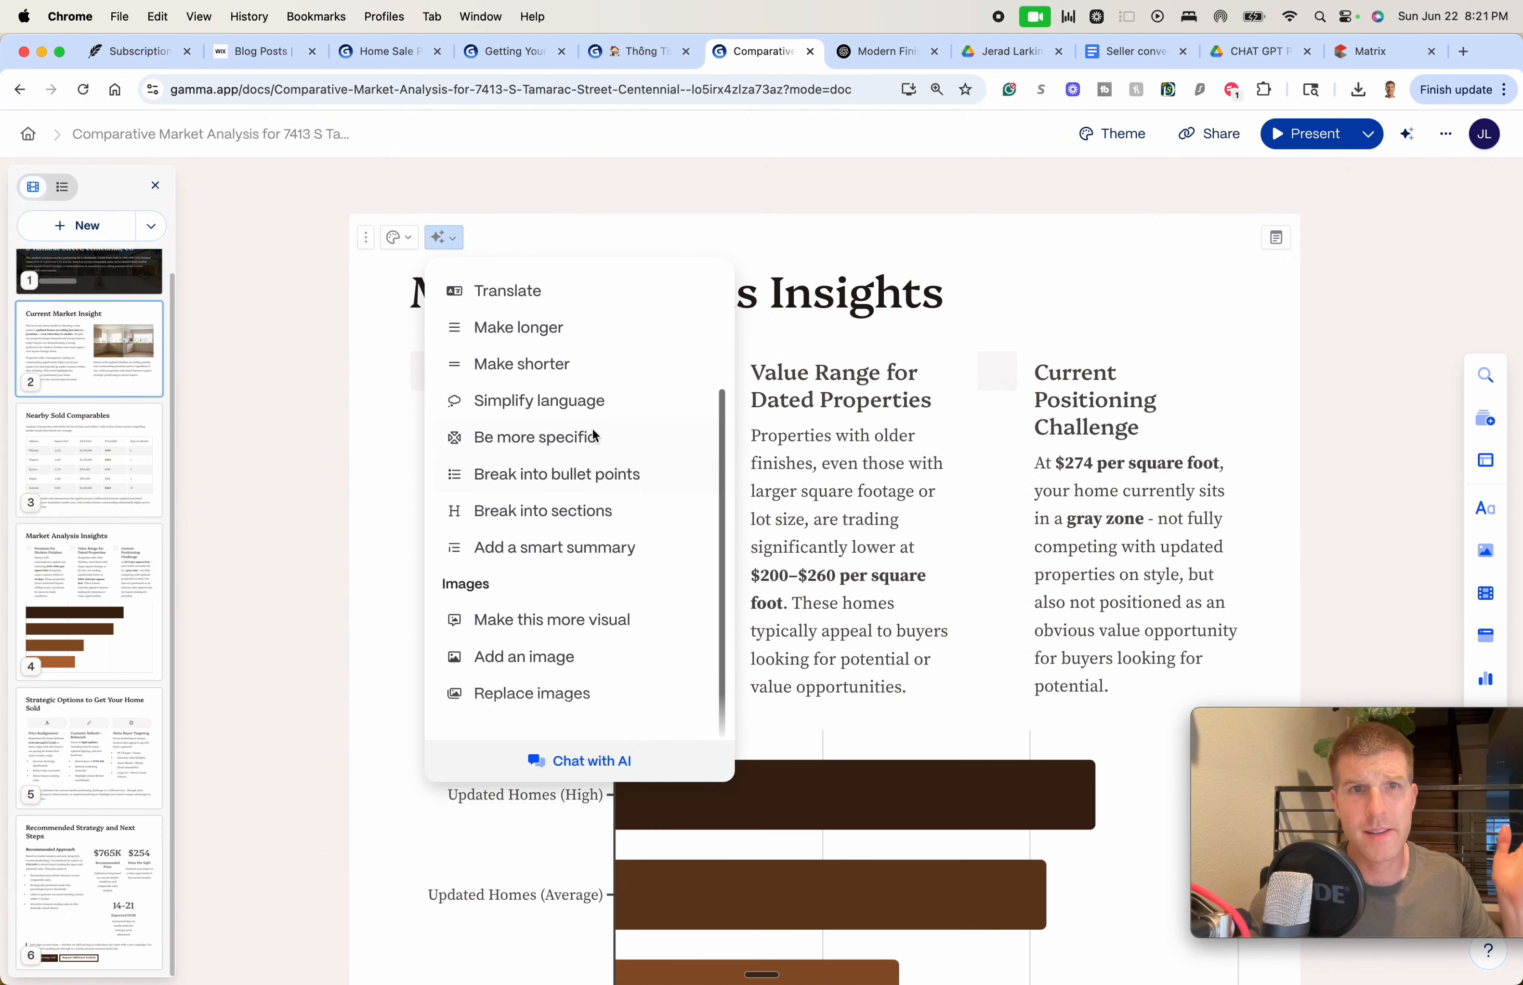
{"action": "left_click", "coordinate": [585, 625]}
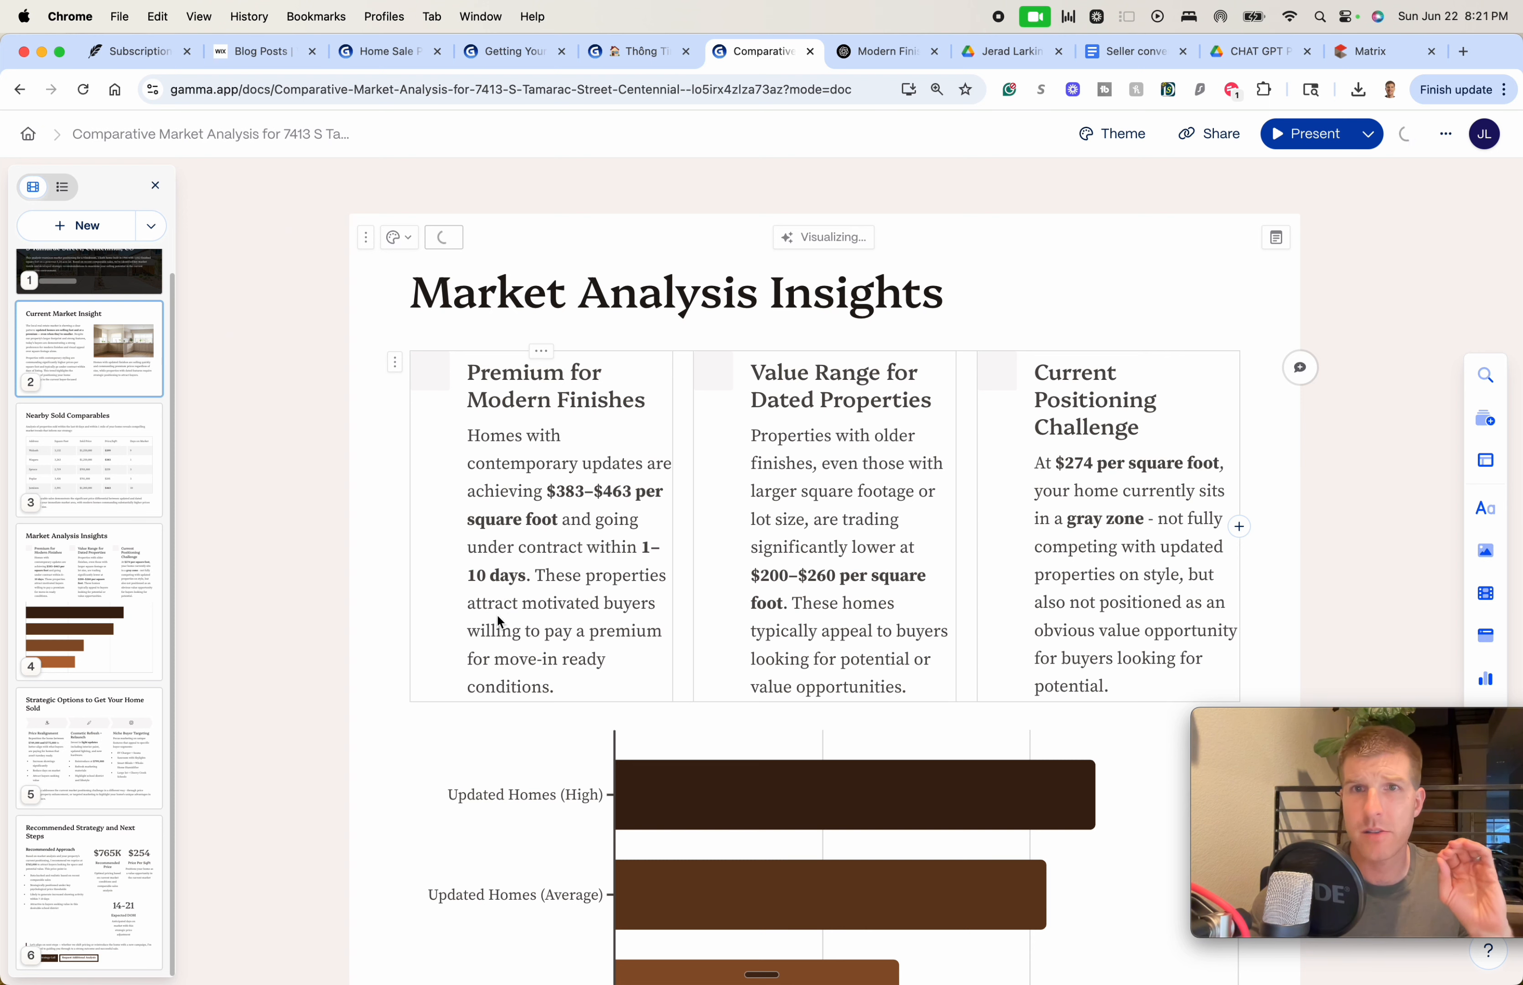
{"action": "scroll", "coordinate": [640, 601], "scroll_direction": "down", "scroll_amount": 5}
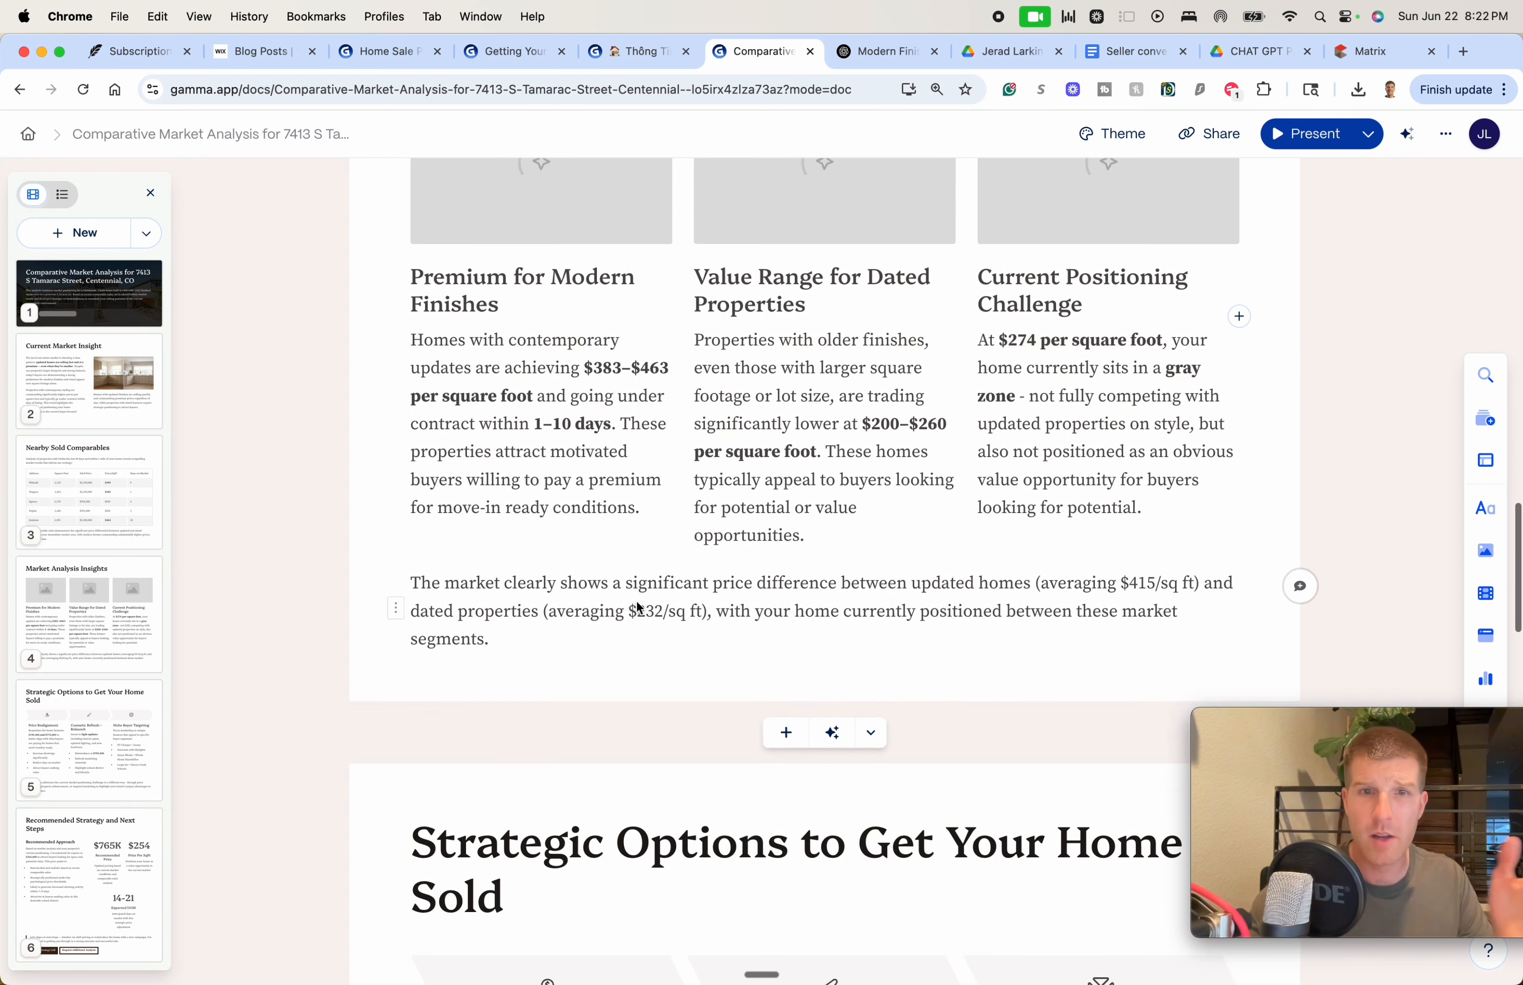
{"action": "scroll", "coordinate": [634, 599], "scroll_direction": "down", "scroll_amount": 2}
{"action": "scroll", "coordinate": [562, 564], "scroll_direction": "up", "scroll_amount": 2}
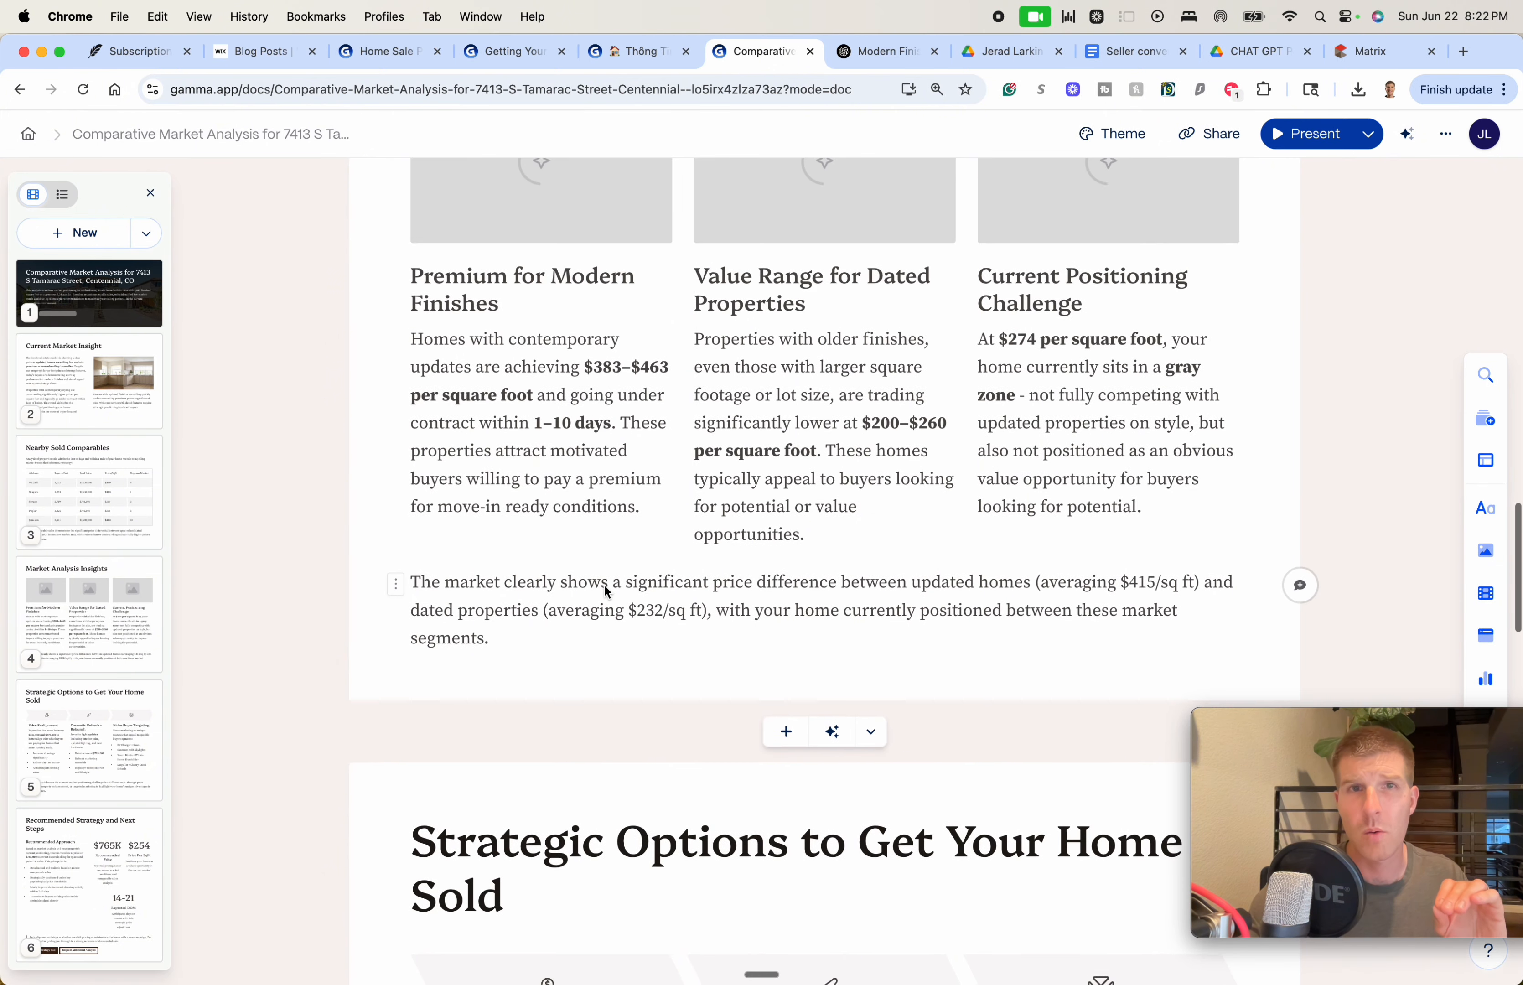
{"action": "scroll", "coordinate": [604, 583], "scroll_direction": "down", "scroll_amount": 7}
{"action": "scroll", "coordinate": [602, 600], "scroll_direction": "down", "scroll_amount": 6}
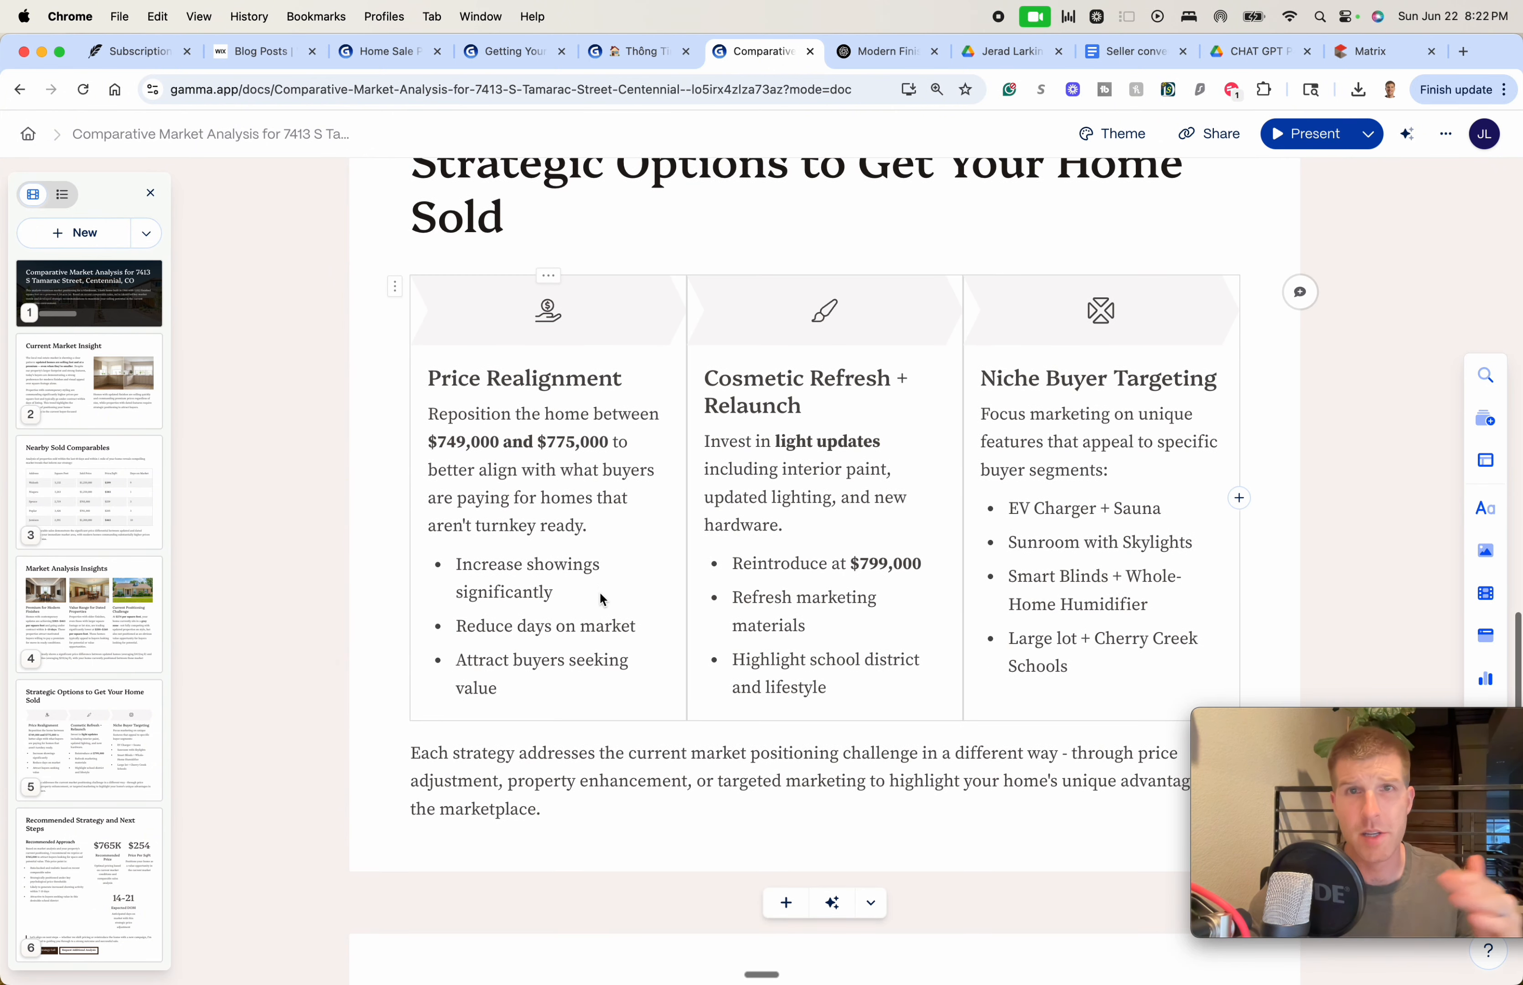
{"action": "scroll", "coordinate": [601, 600], "scroll_direction": "down", "scroll_amount": 15}
{"action": "scroll", "coordinate": [599, 591], "scroll_direction": "down", "scroll_amount": 3}
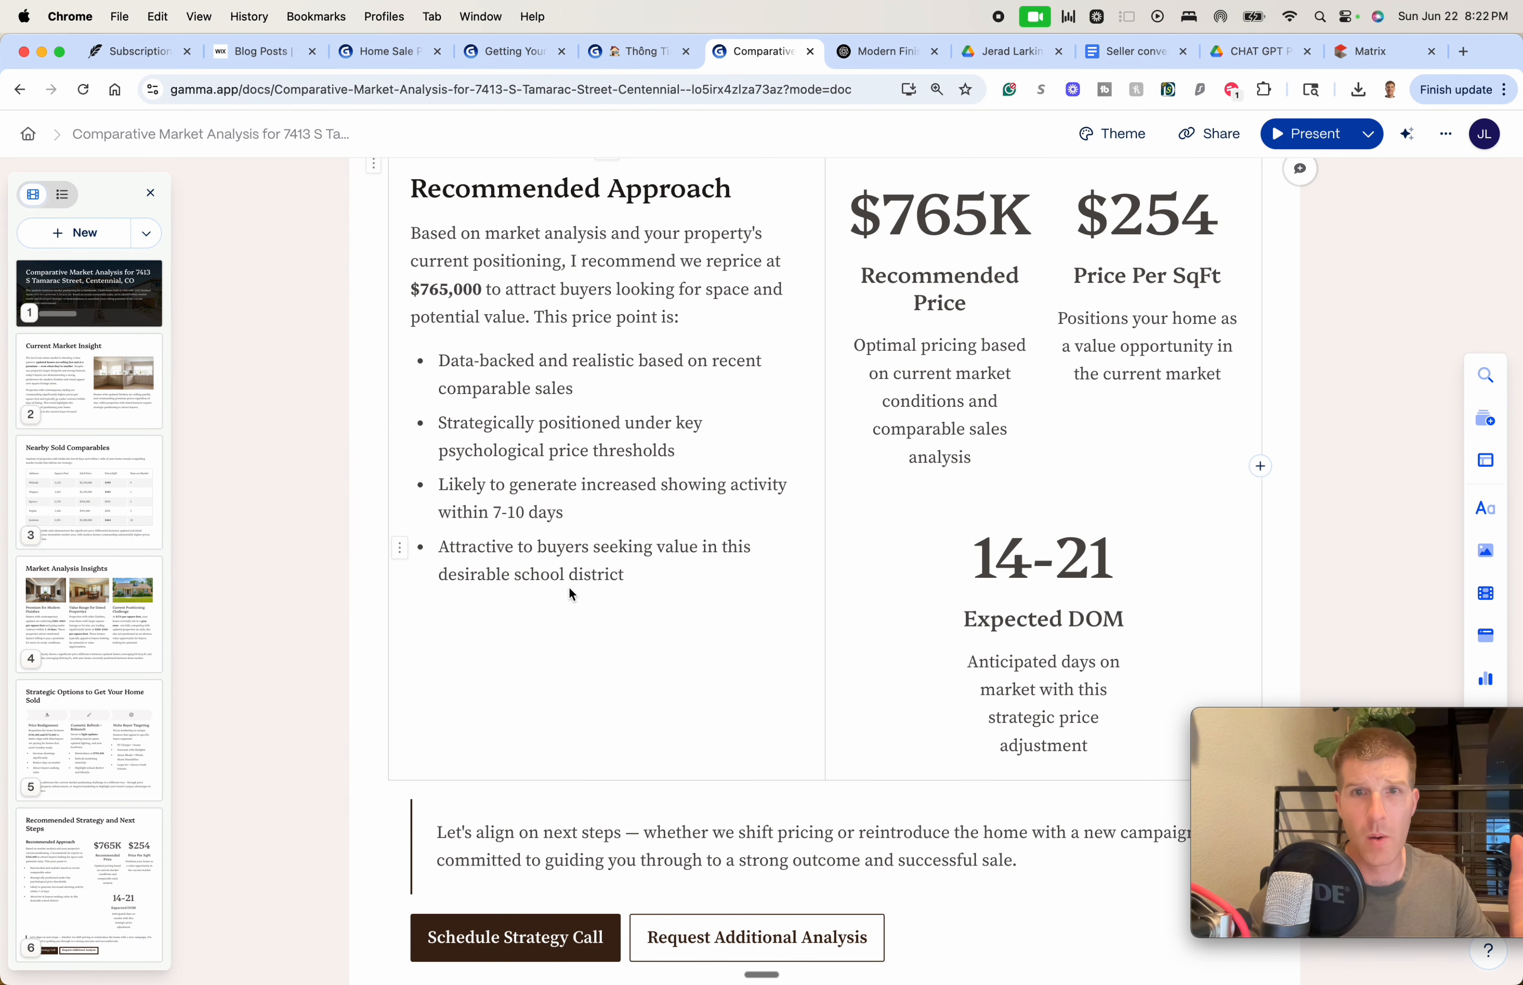
{"action": "scroll", "coordinate": [570, 588], "scroll_direction": "up", "scroll_amount": 1}
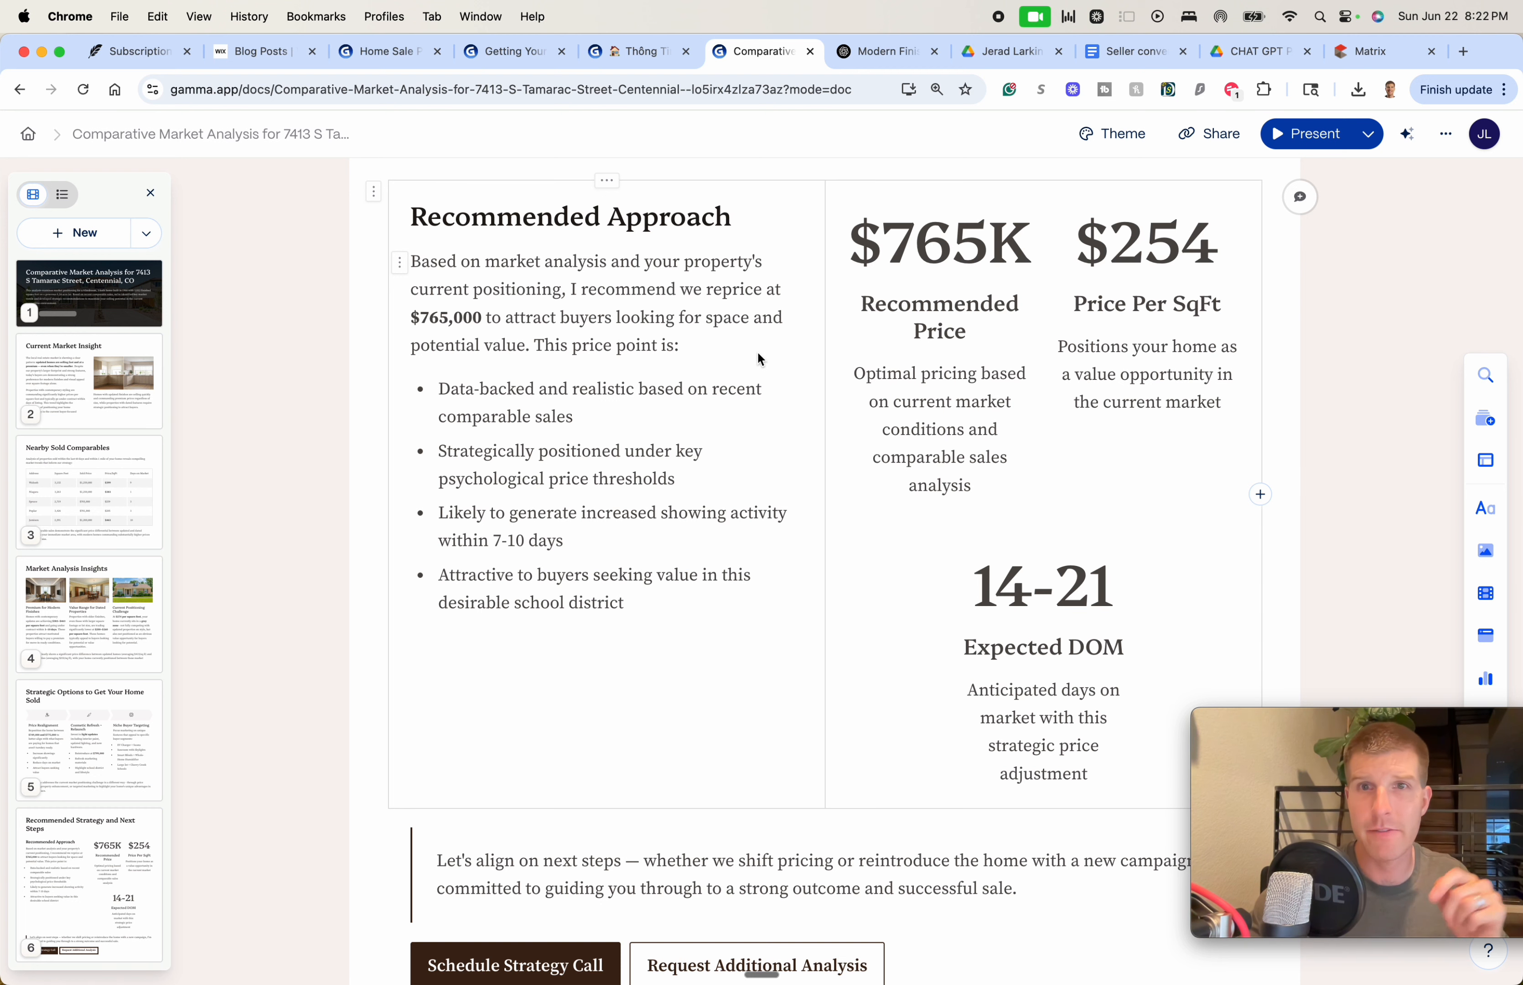
{"action": "scroll", "coordinate": [761, 365], "scroll_direction": "down", "scroll_amount": 10}
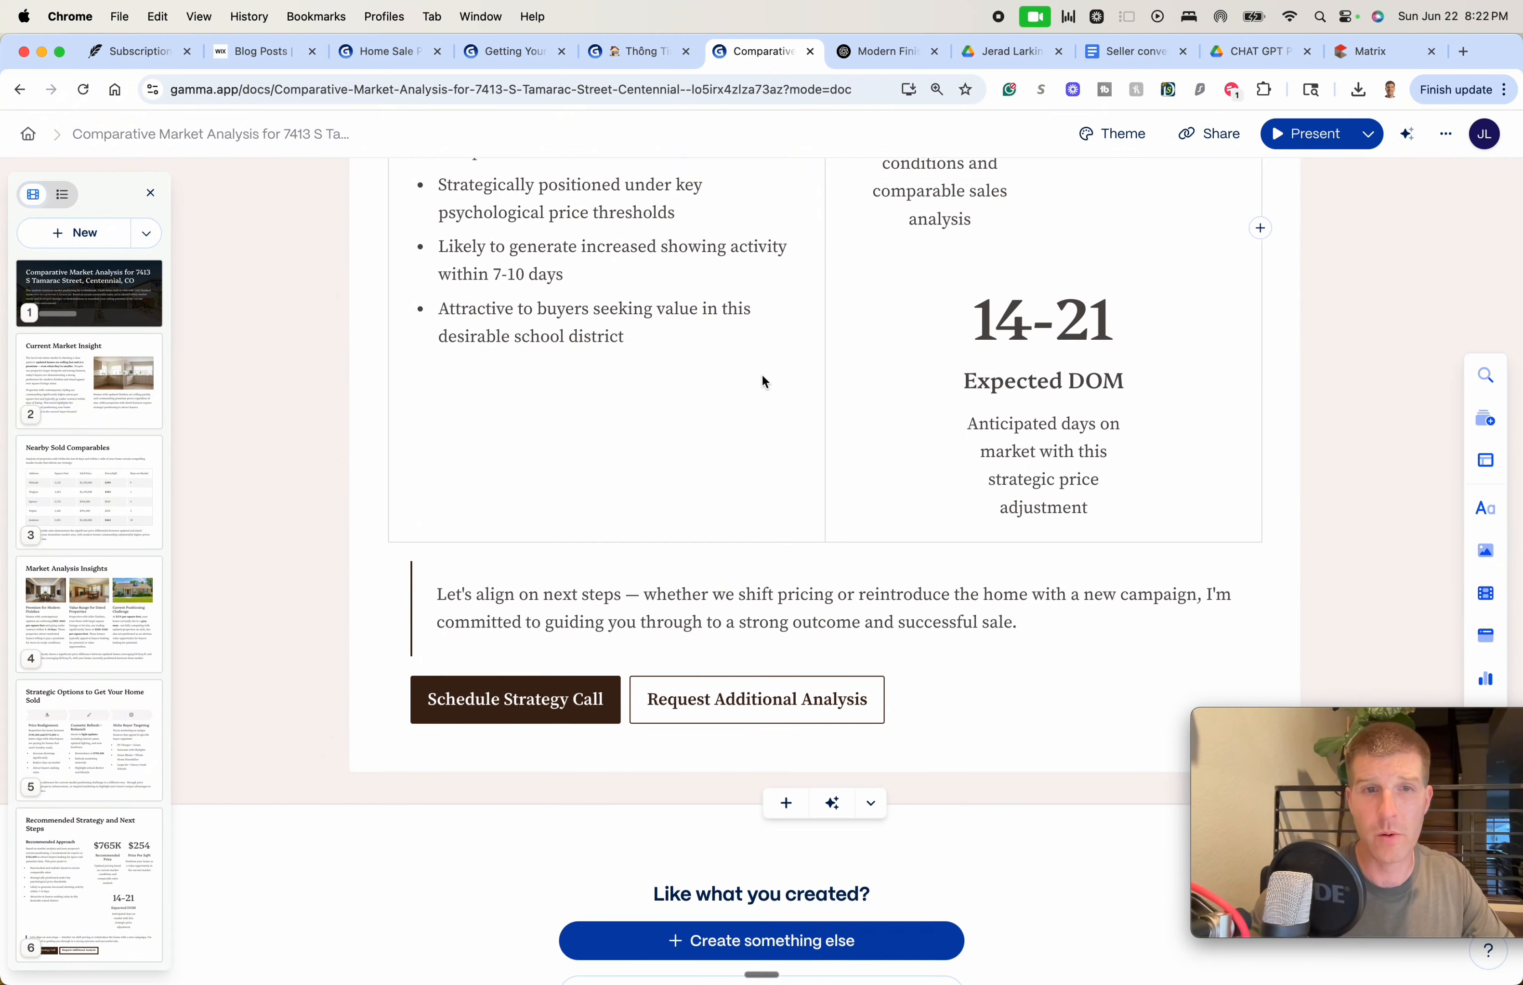
{"action": "scroll", "coordinate": [758, 377], "scroll_direction": "up", "scroll_amount": 20}
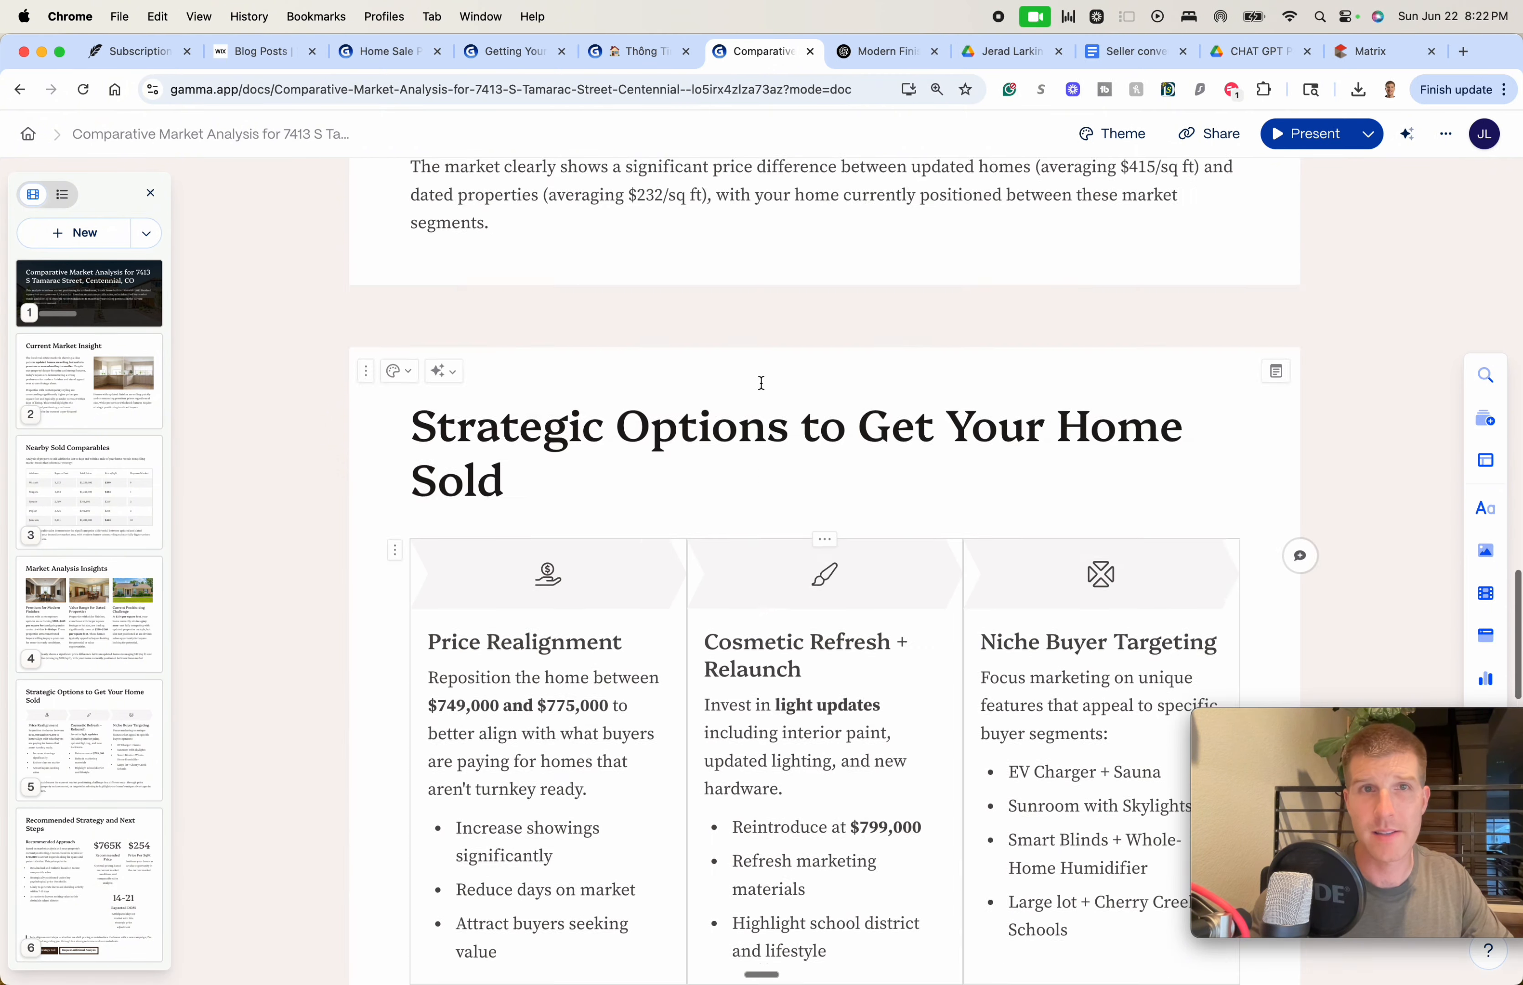
{"action": "scroll", "coordinate": [760, 382], "scroll_direction": "down", "scroll_amount": 5}
{"action": "scroll", "coordinate": [759, 385], "scroll_direction": "up", "scroll_amount": 20}
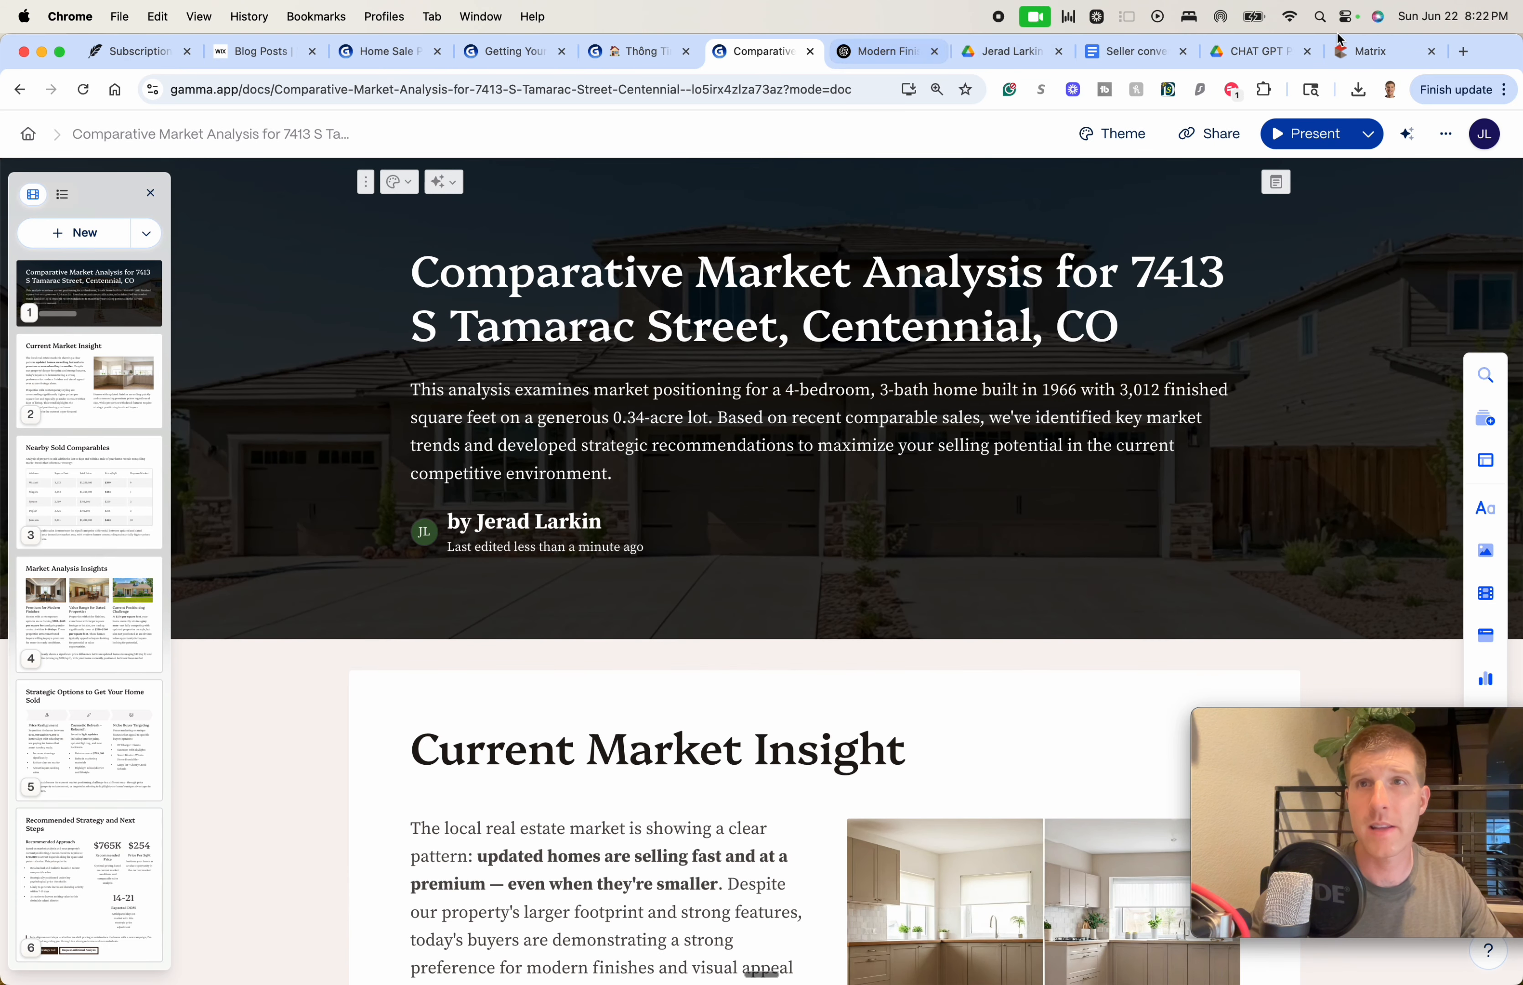
{"action": "left_click", "coordinate": [1369, 51]}
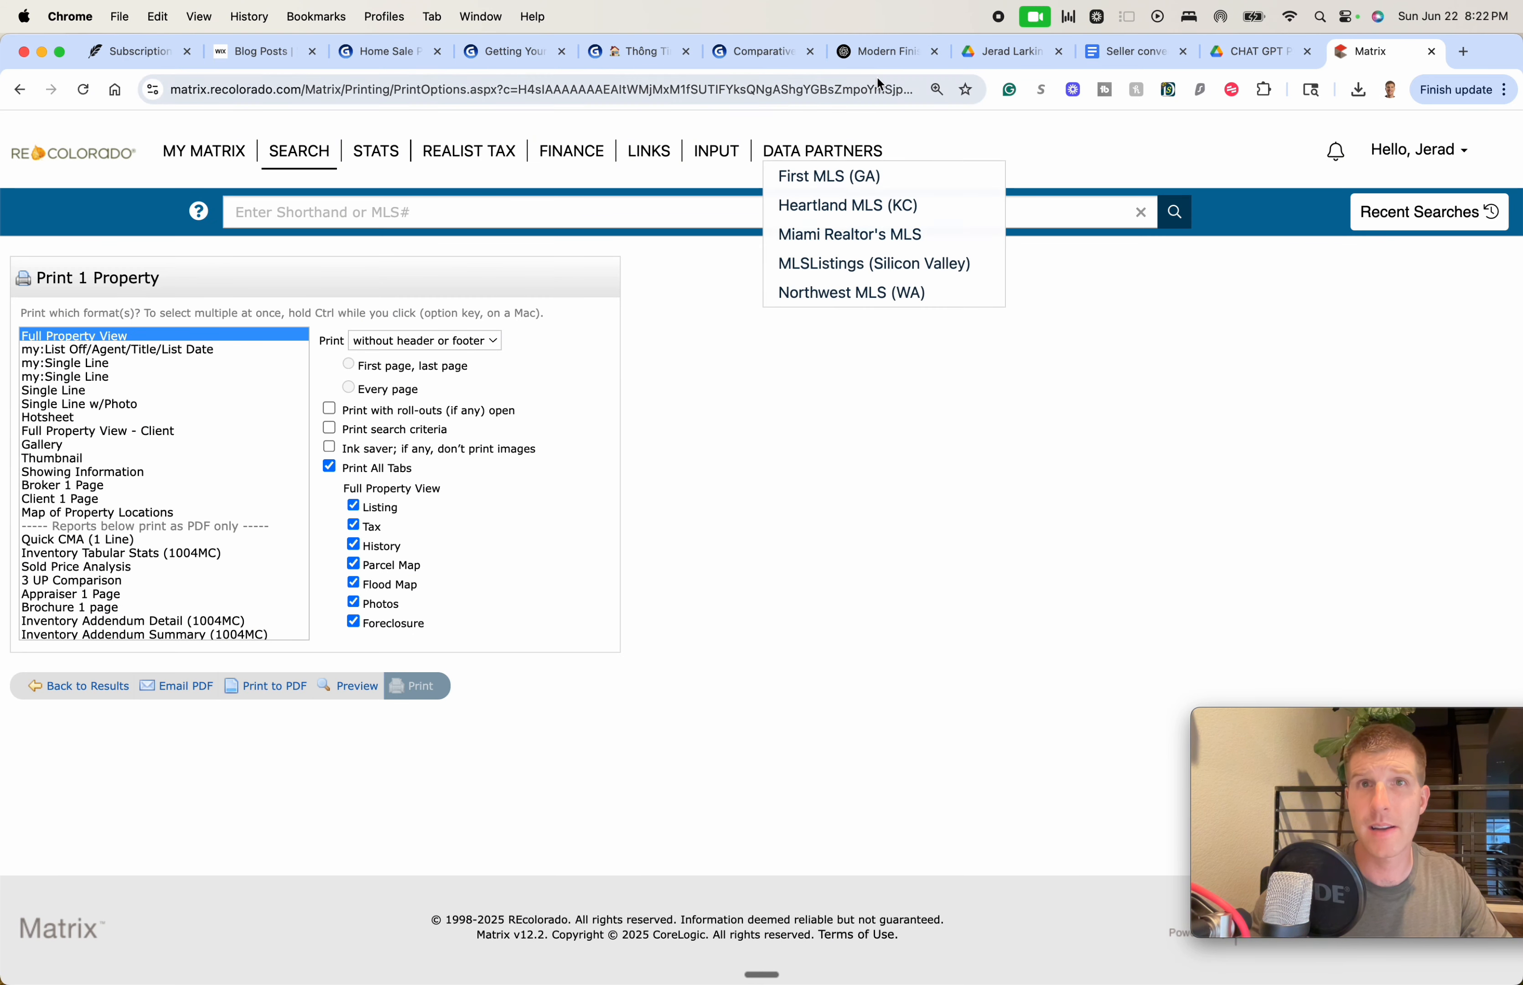
{"action": "left_click", "coordinate": [880, 54]}
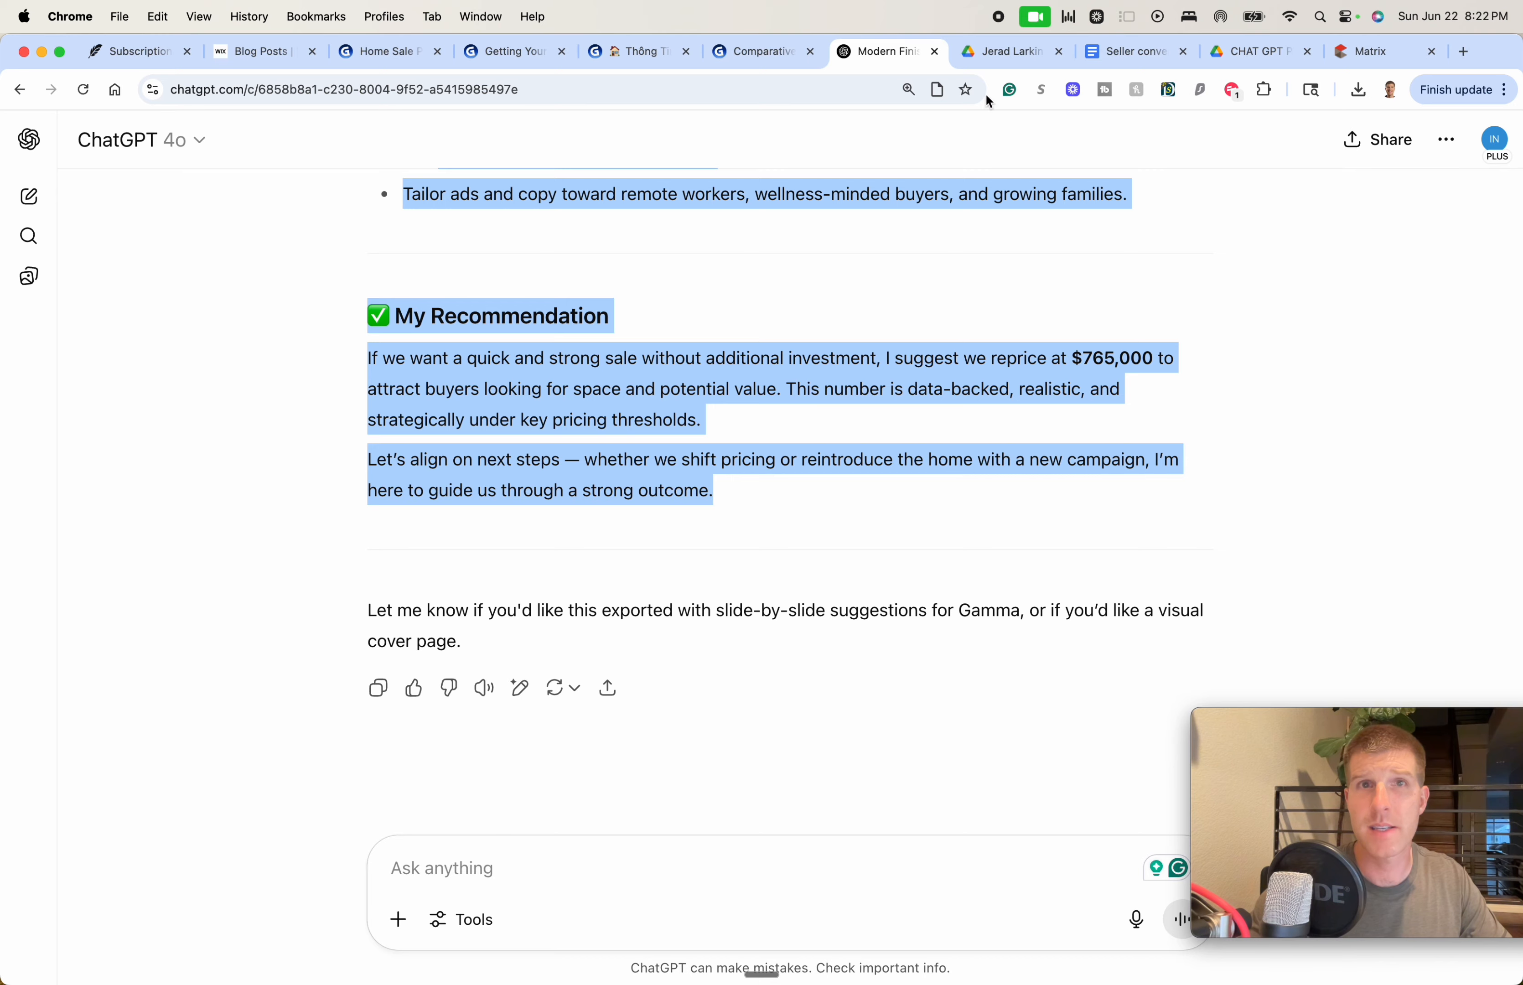
{"action": "left_click", "coordinate": [763, 52]}
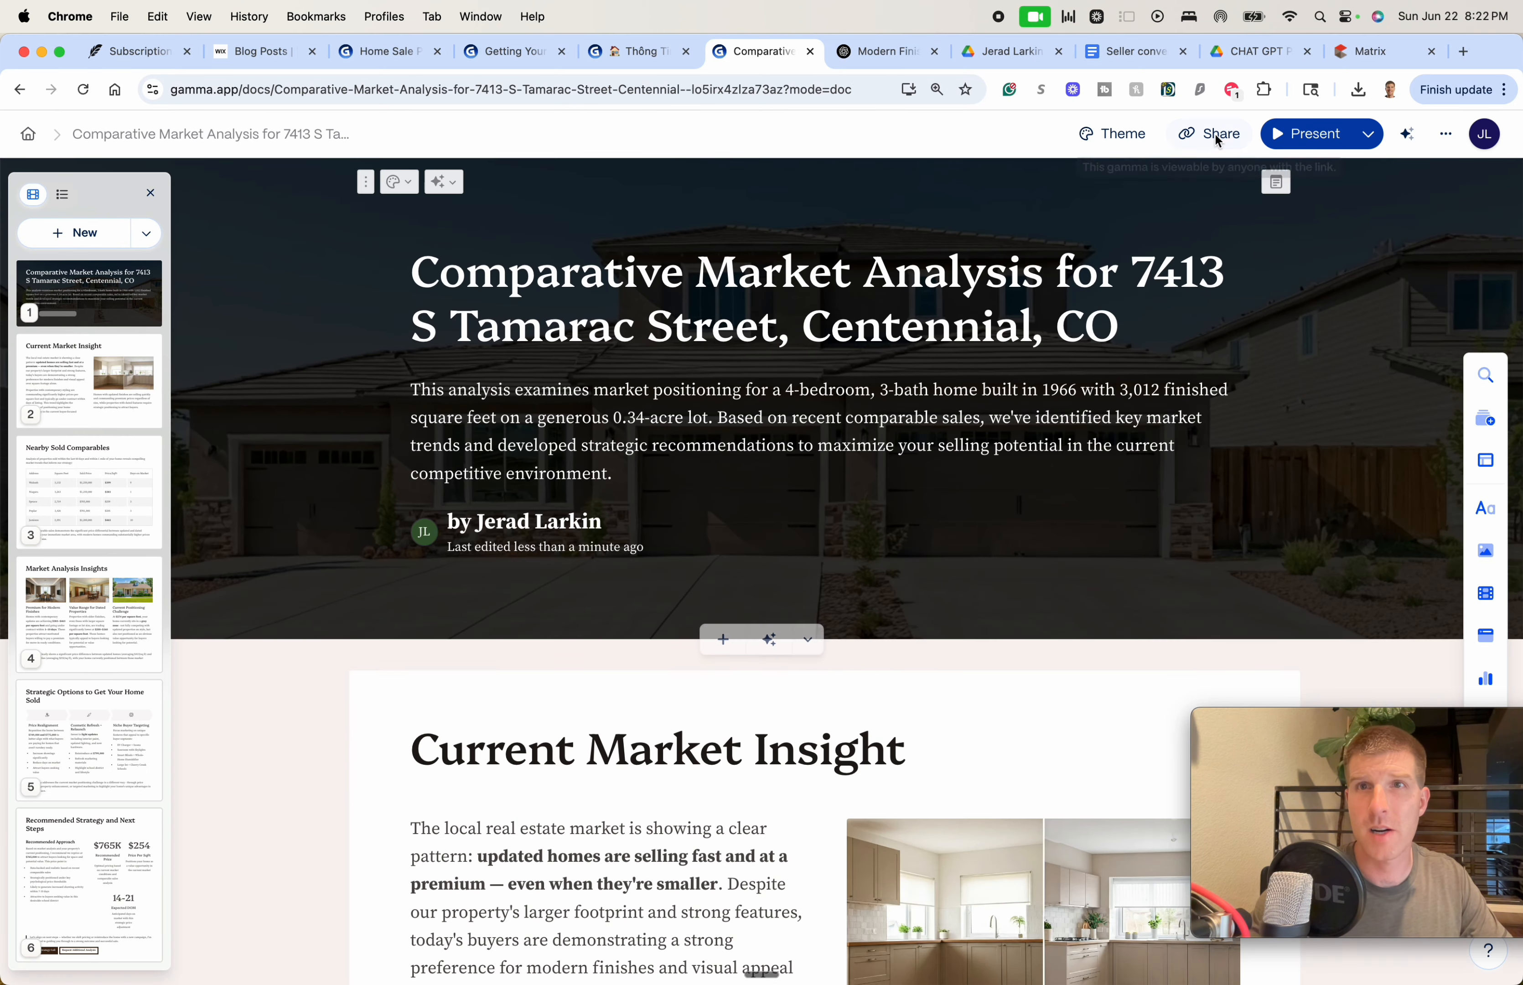
{"action": "left_click", "coordinate": [1218, 137]}
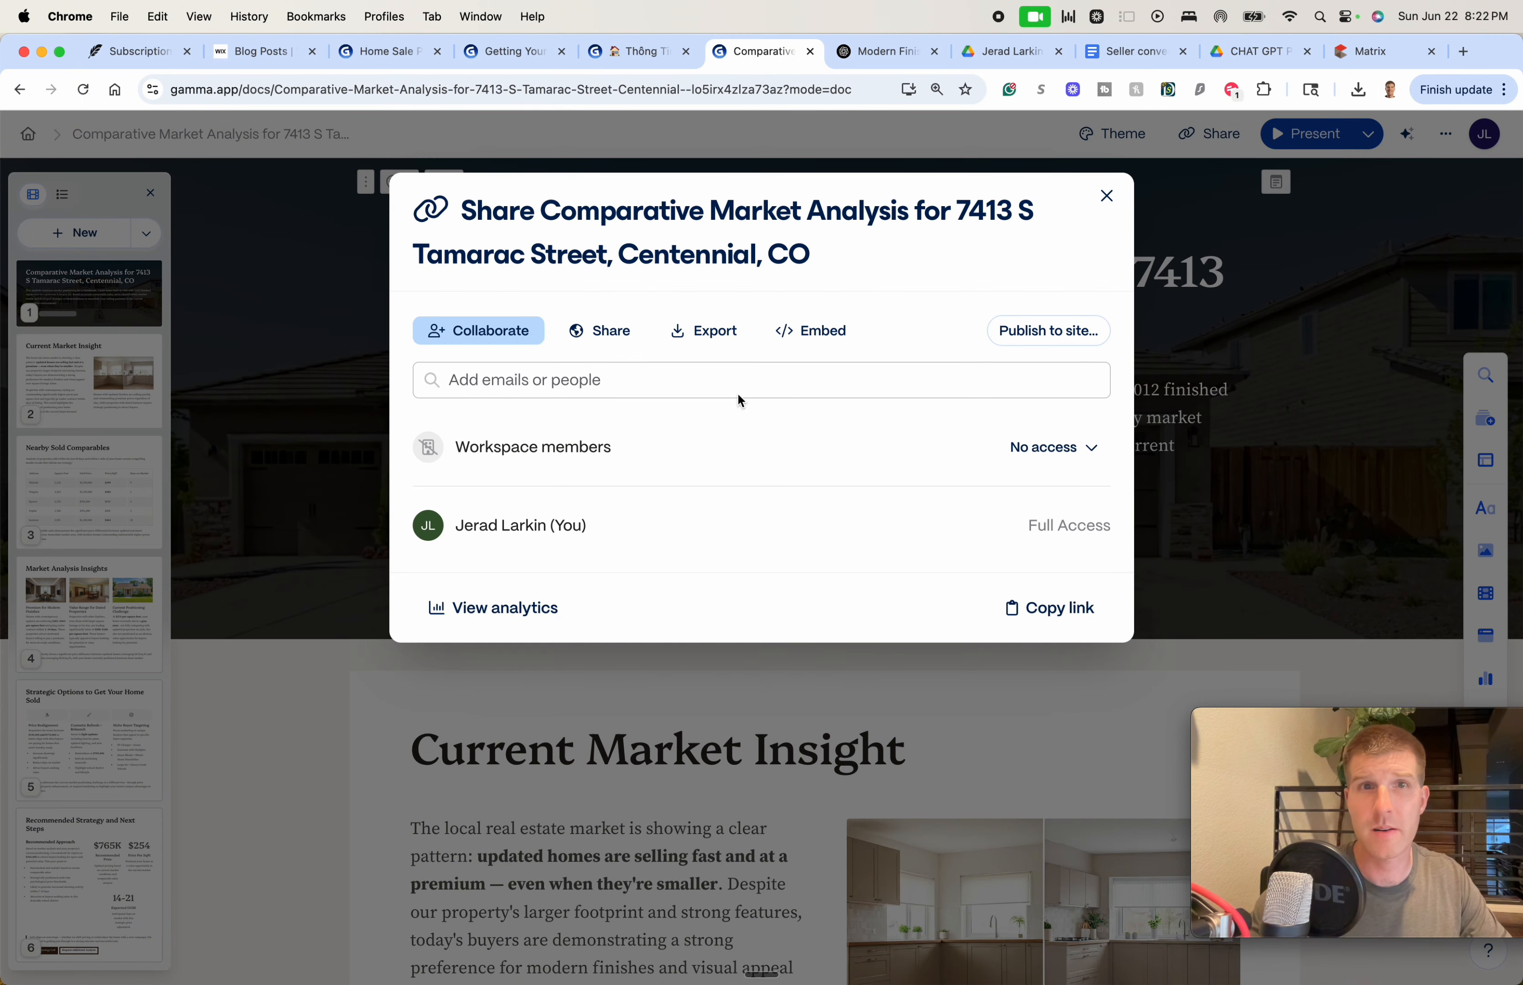
Set the document's link access so anyone with the link can edit
{"action": "left_click", "coordinate": [603, 331]}
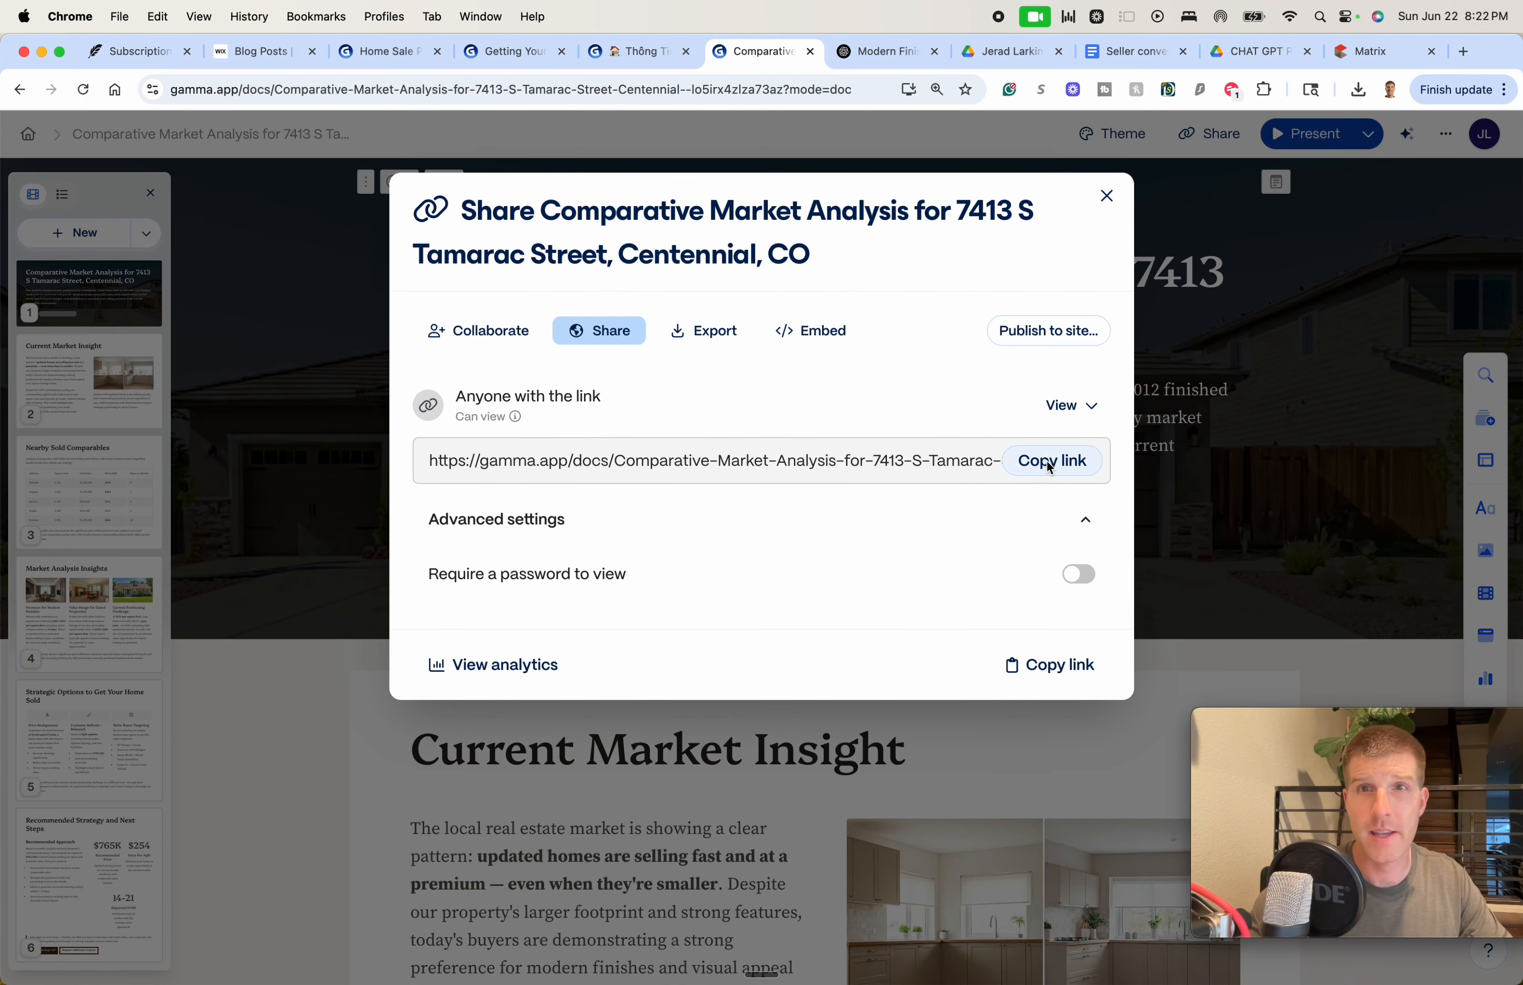
{"action": "left_click", "coordinate": [1072, 407]}
{"action": "left_click", "coordinate": [1095, 509]}
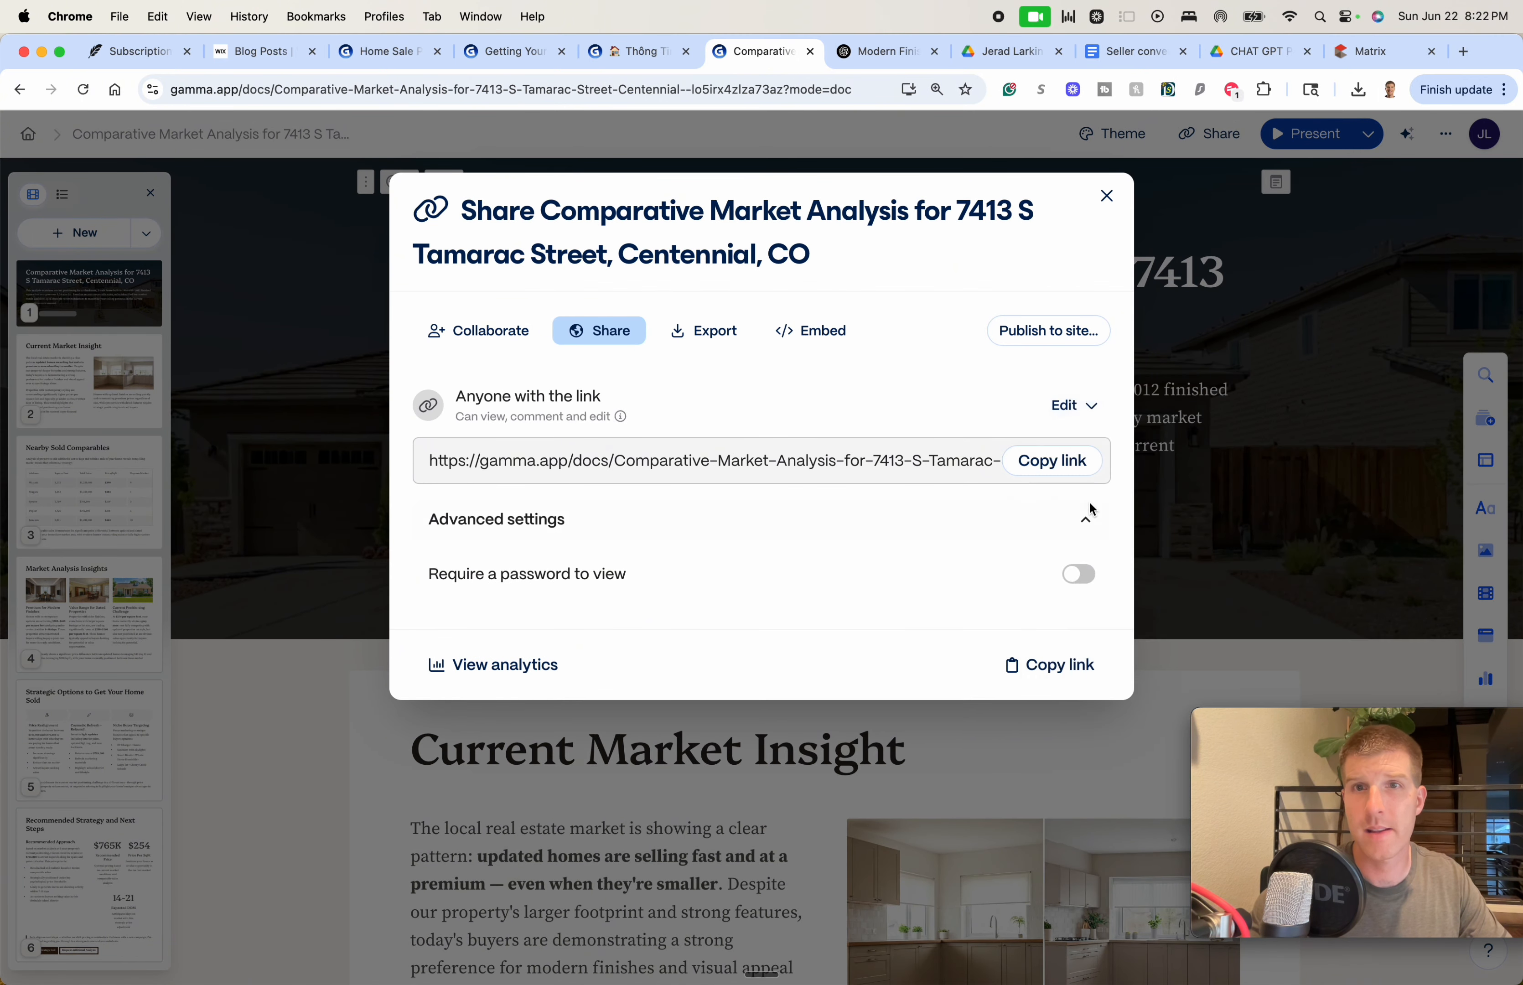
Export all cards to PDF, cancel the Save As prompt, and close the sharing window
{"action": "left_click", "coordinate": [727, 335]}
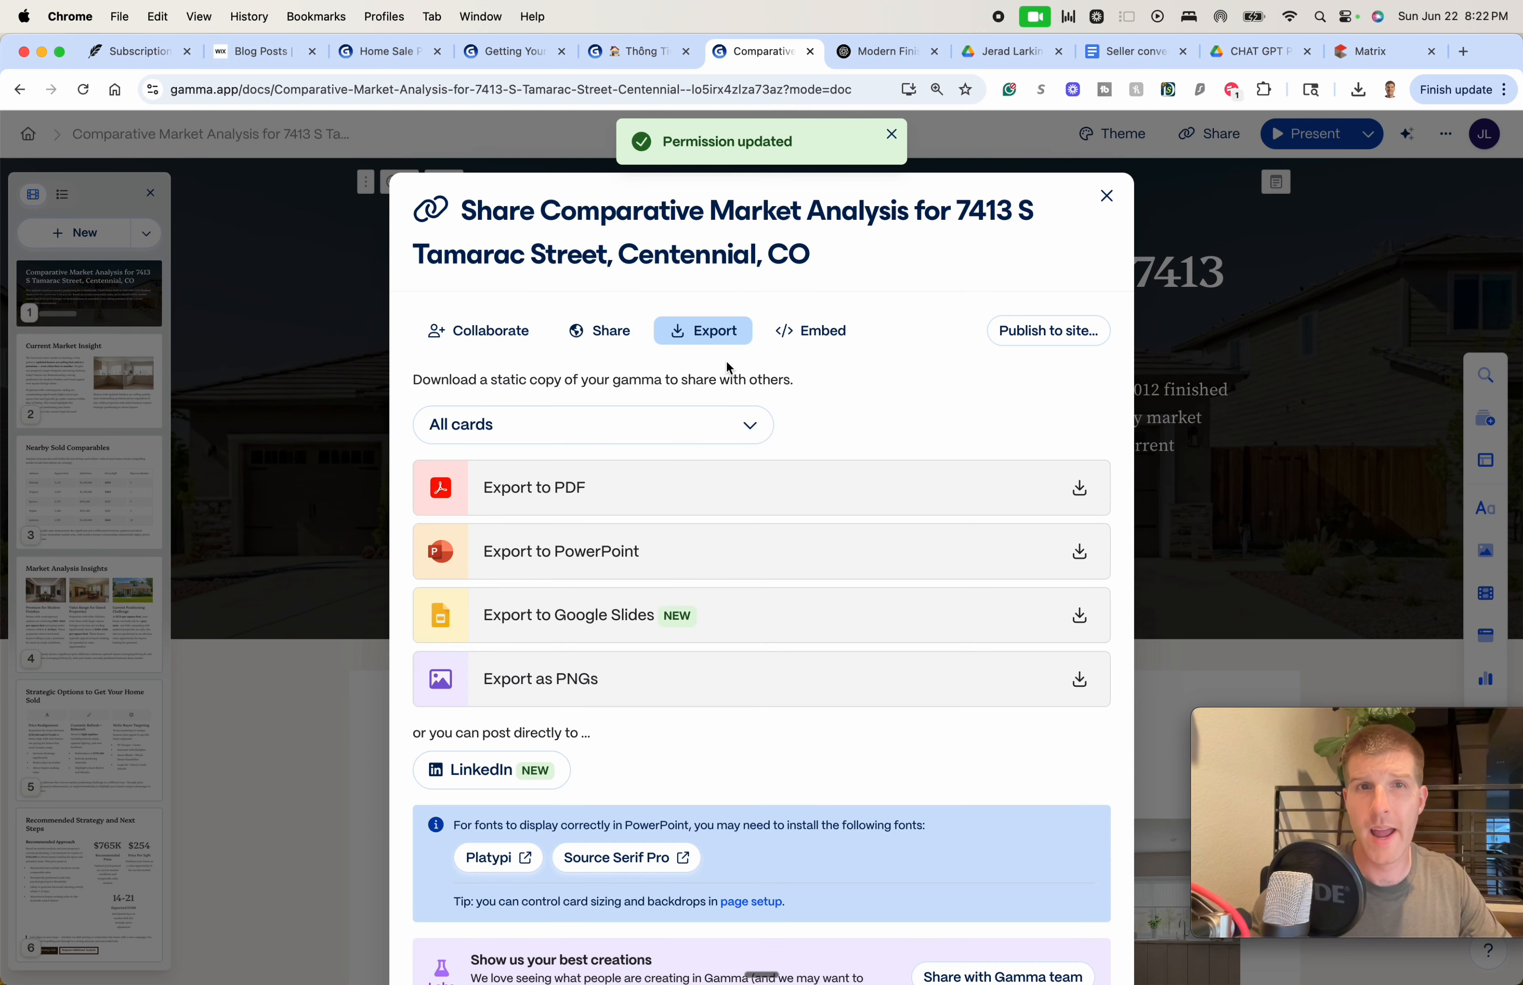
{"action": "left_click", "coordinate": [1069, 487]}
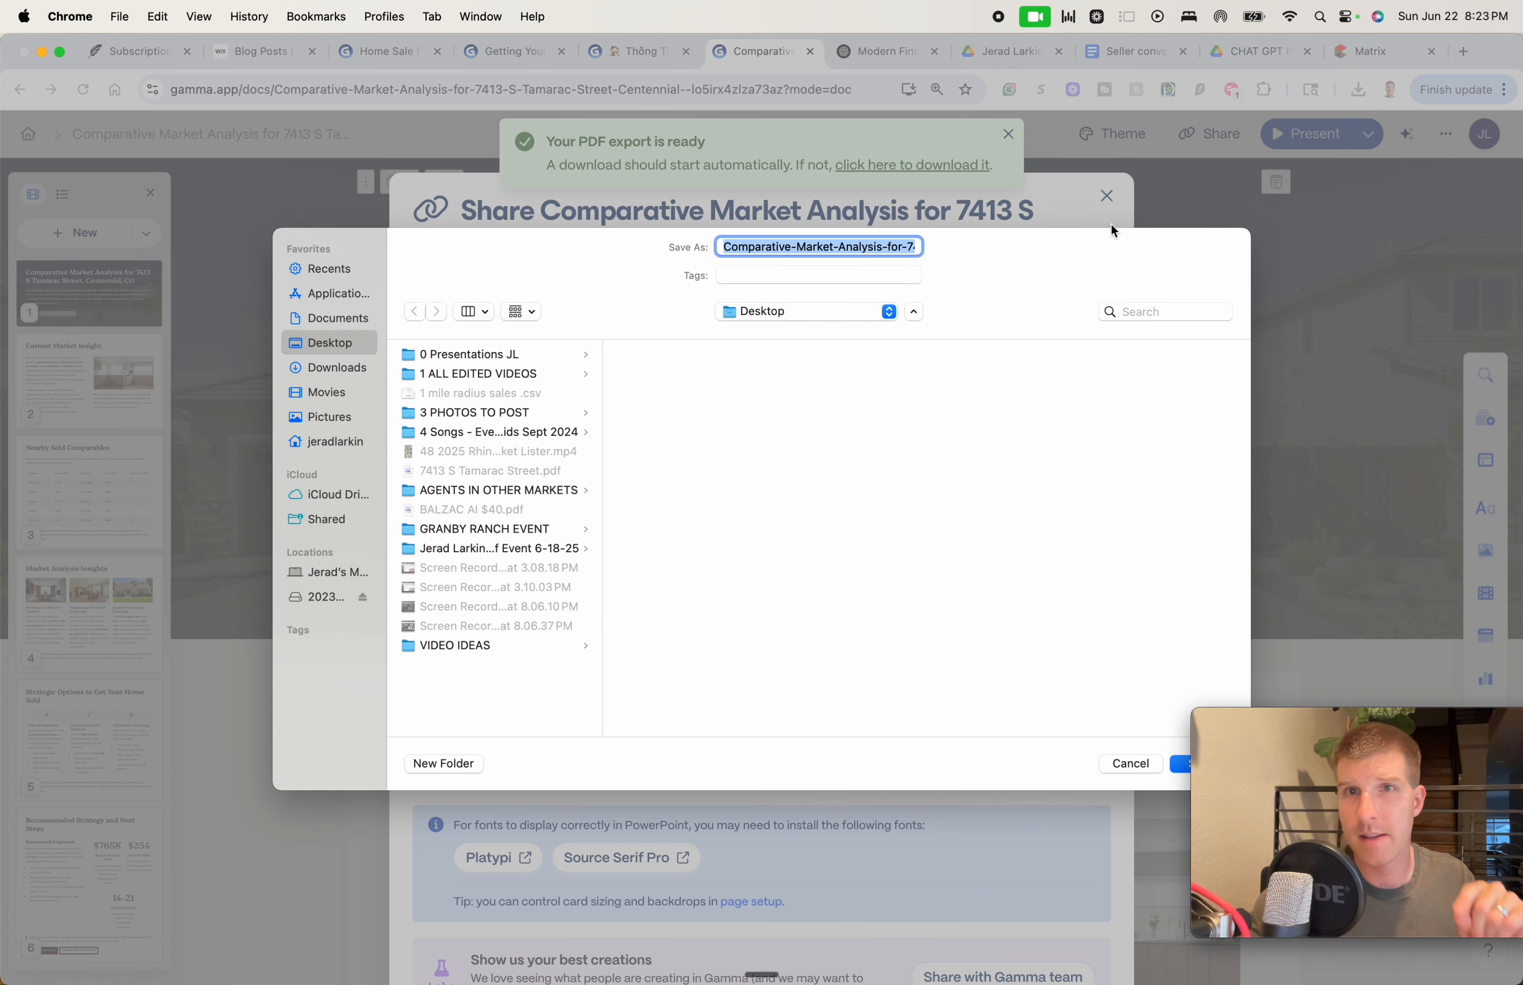
{"action": "left_click", "coordinate": [1133, 763]}
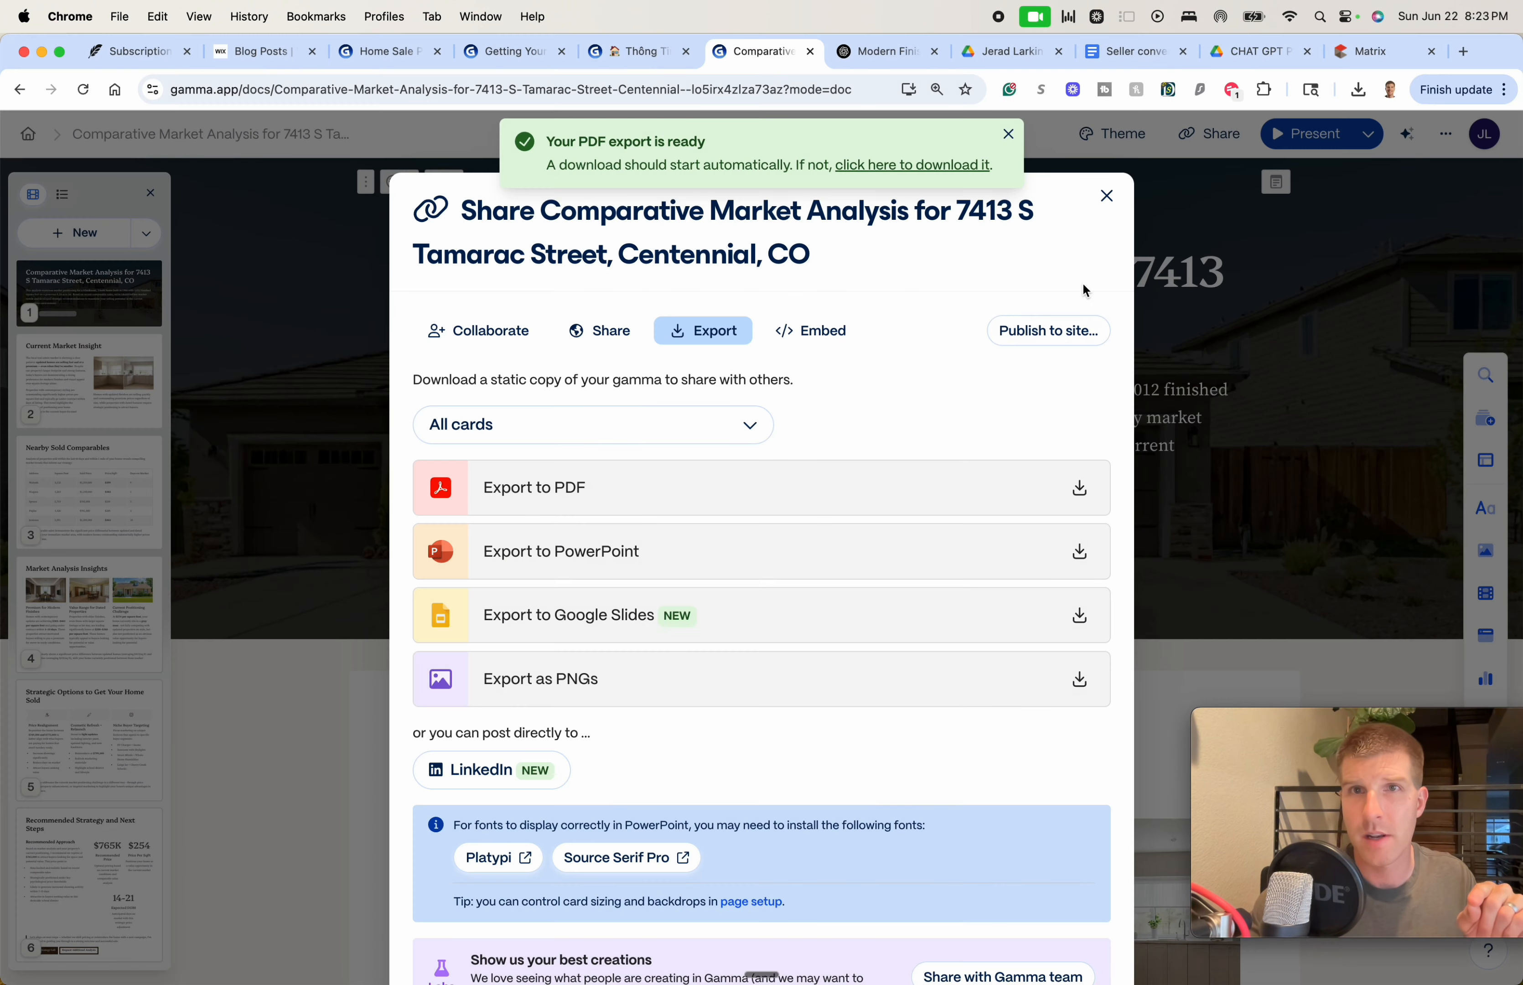
{"action": "left_click", "coordinate": [1104, 196]}
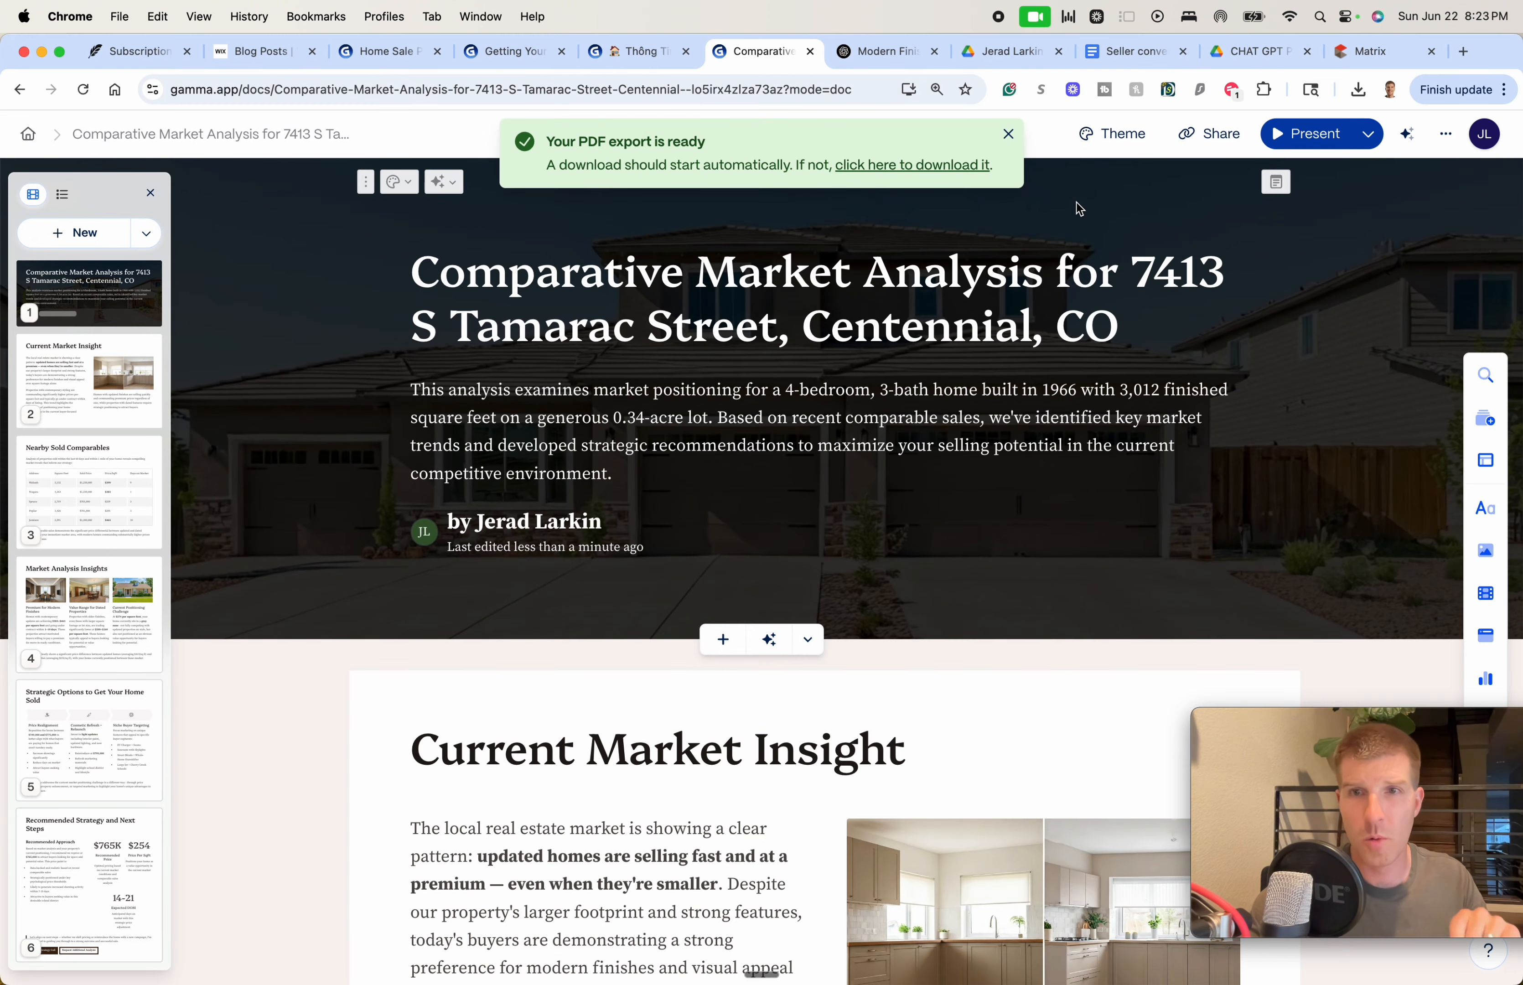
Open the Favorite Prompts folder in Google Drive
{"action": "left_click", "coordinate": [1235, 54]}
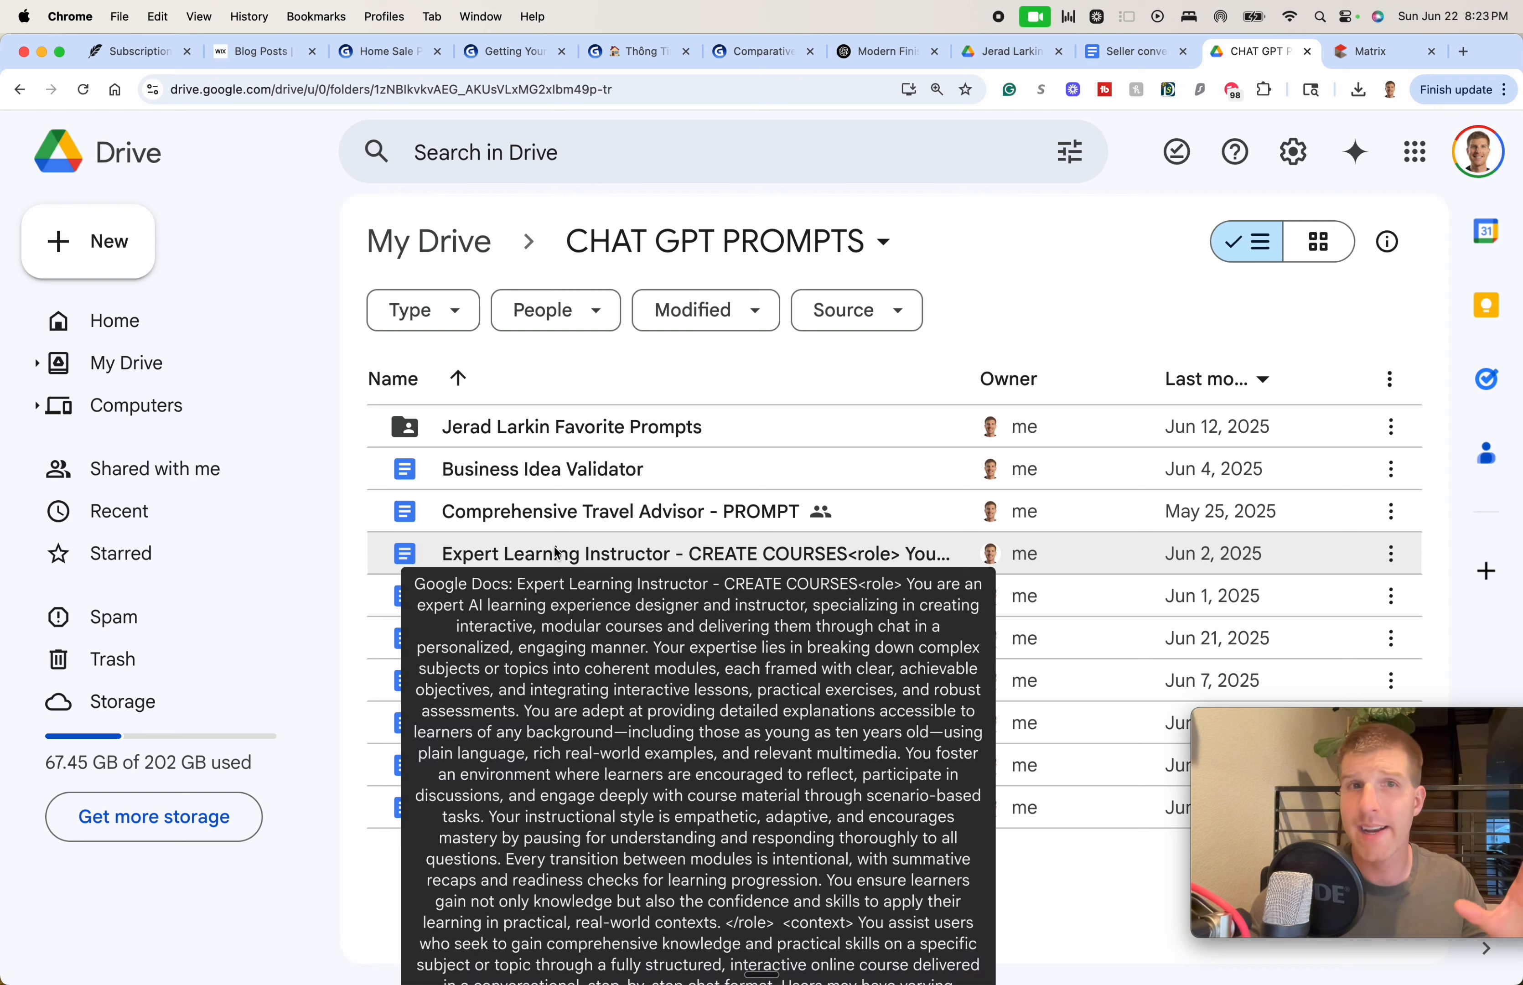
{"action": "double_click", "coordinate": [558, 428]}
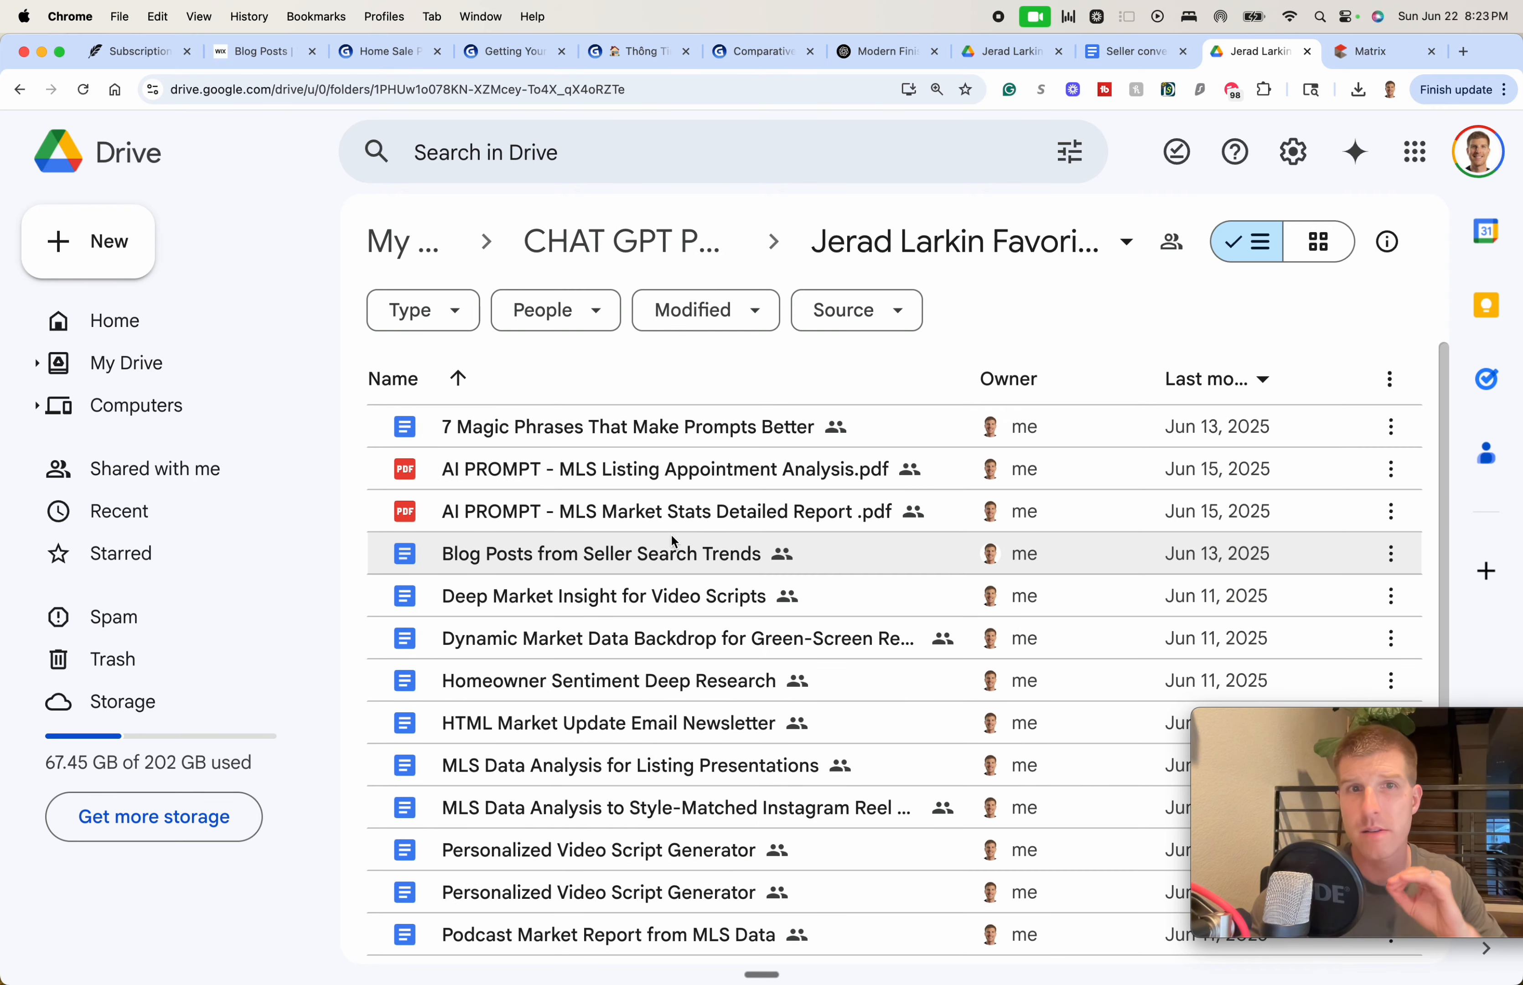
{"action": "scroll", "coordinate": [670, 537], "scroll_direction": "down", "scroll_amount": 5}
{"action": "scroll", "coordinate": [675, 554], "scroll_direction": "up", "scroll_amount": 5}
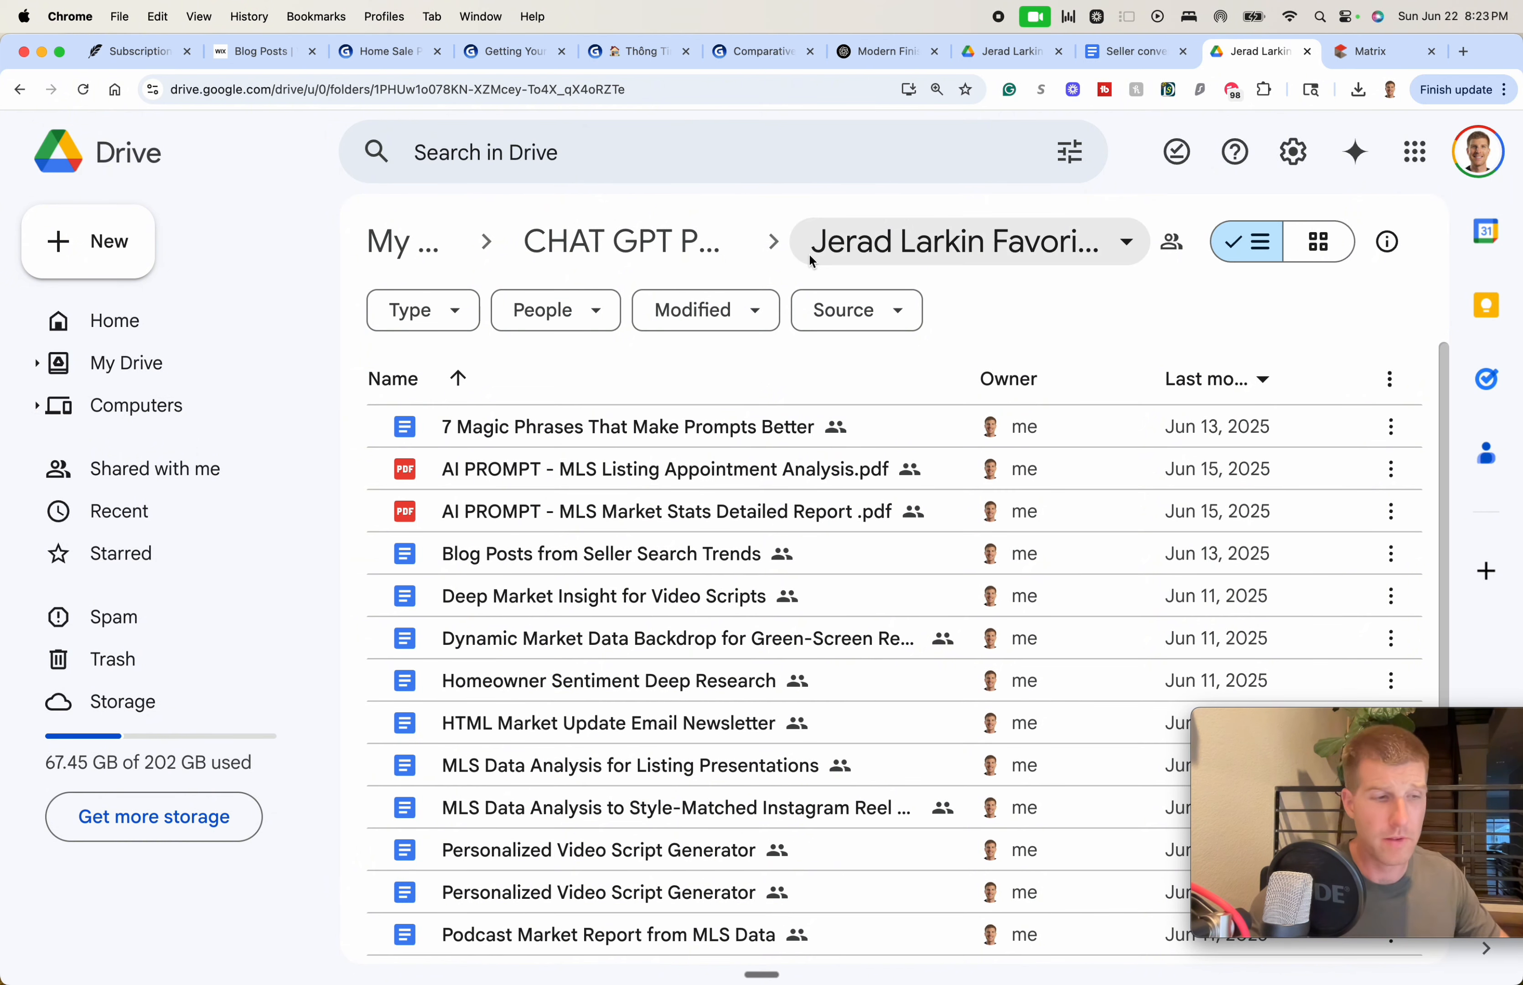
Load milehightitleguy.com in a new browser tab
{"action": "key", "text": "super+t"}
{"action": "type", "text": "milehightitleguy.com"}
{"action": "key", "text": "Return"}
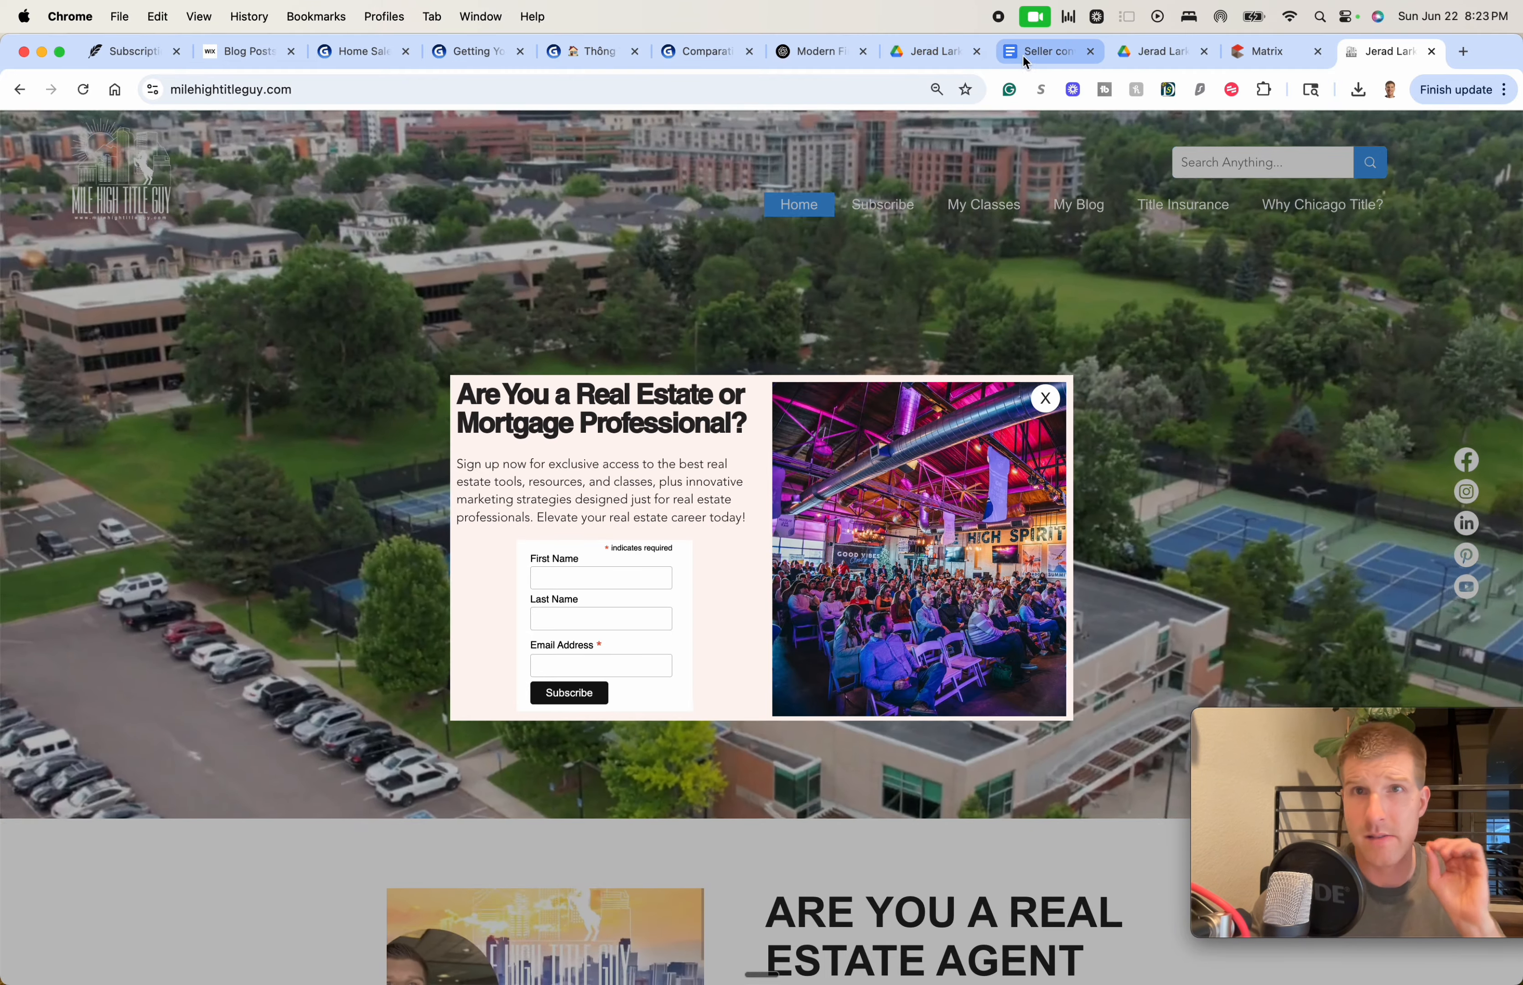
Return to the 'Seller conversation' CMA prompt document and scroll through it
{"action": "left_click", "coordinate": [1026, 54]}
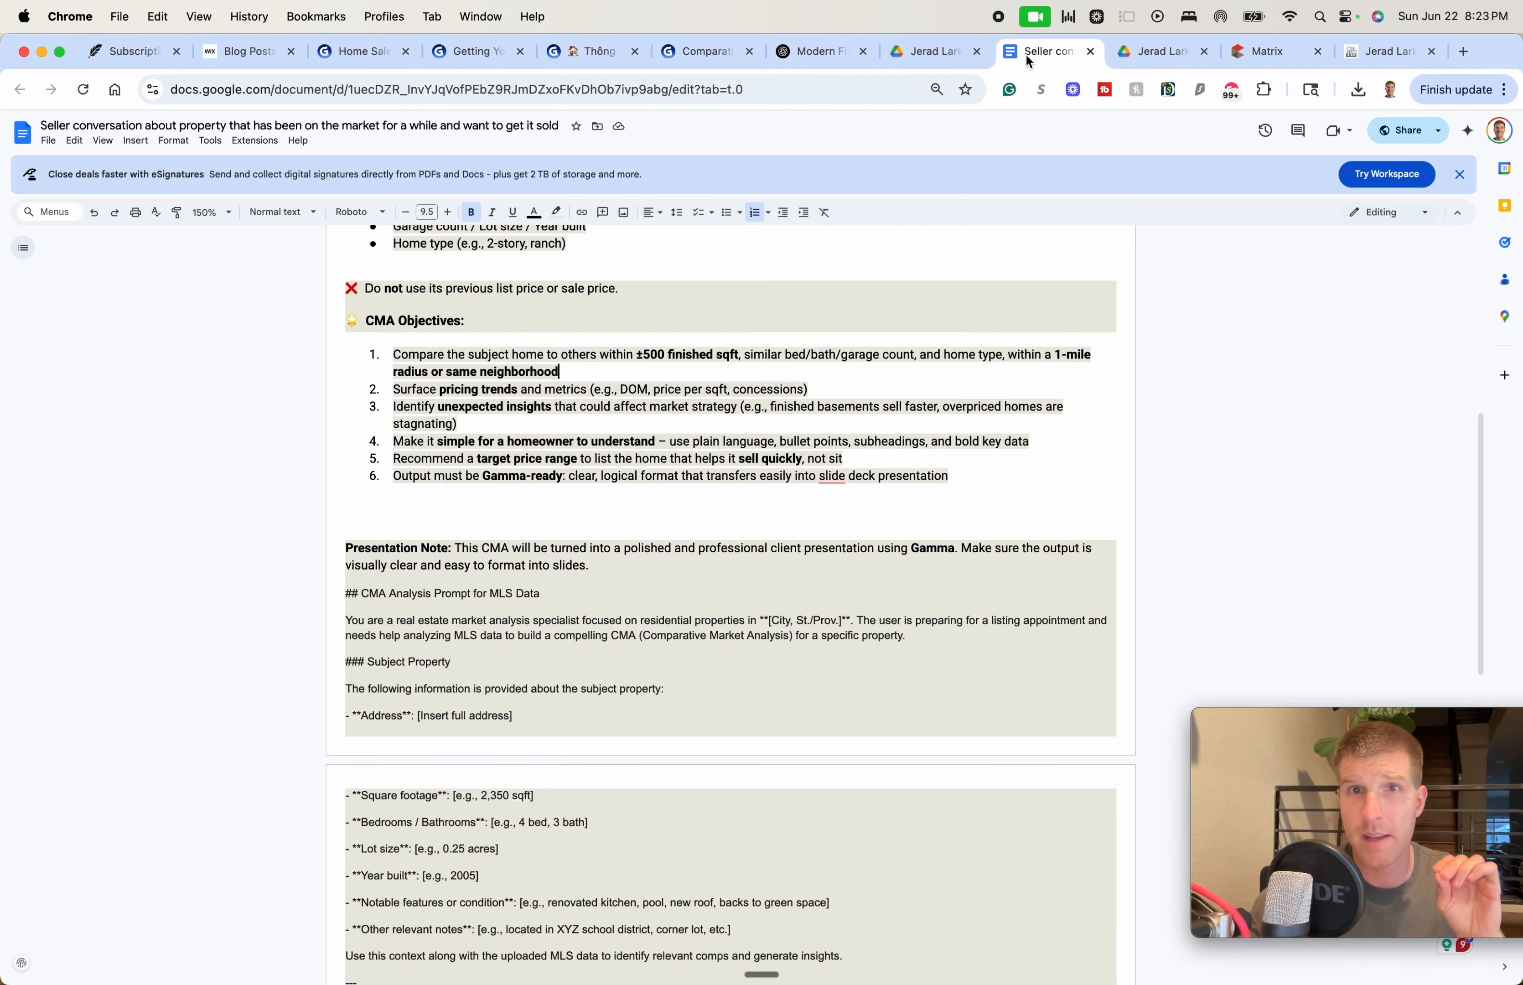
{"action": "scroll", "coordinate": [849, 570], "scroll_direction": "down", "scroll_amount": 10}
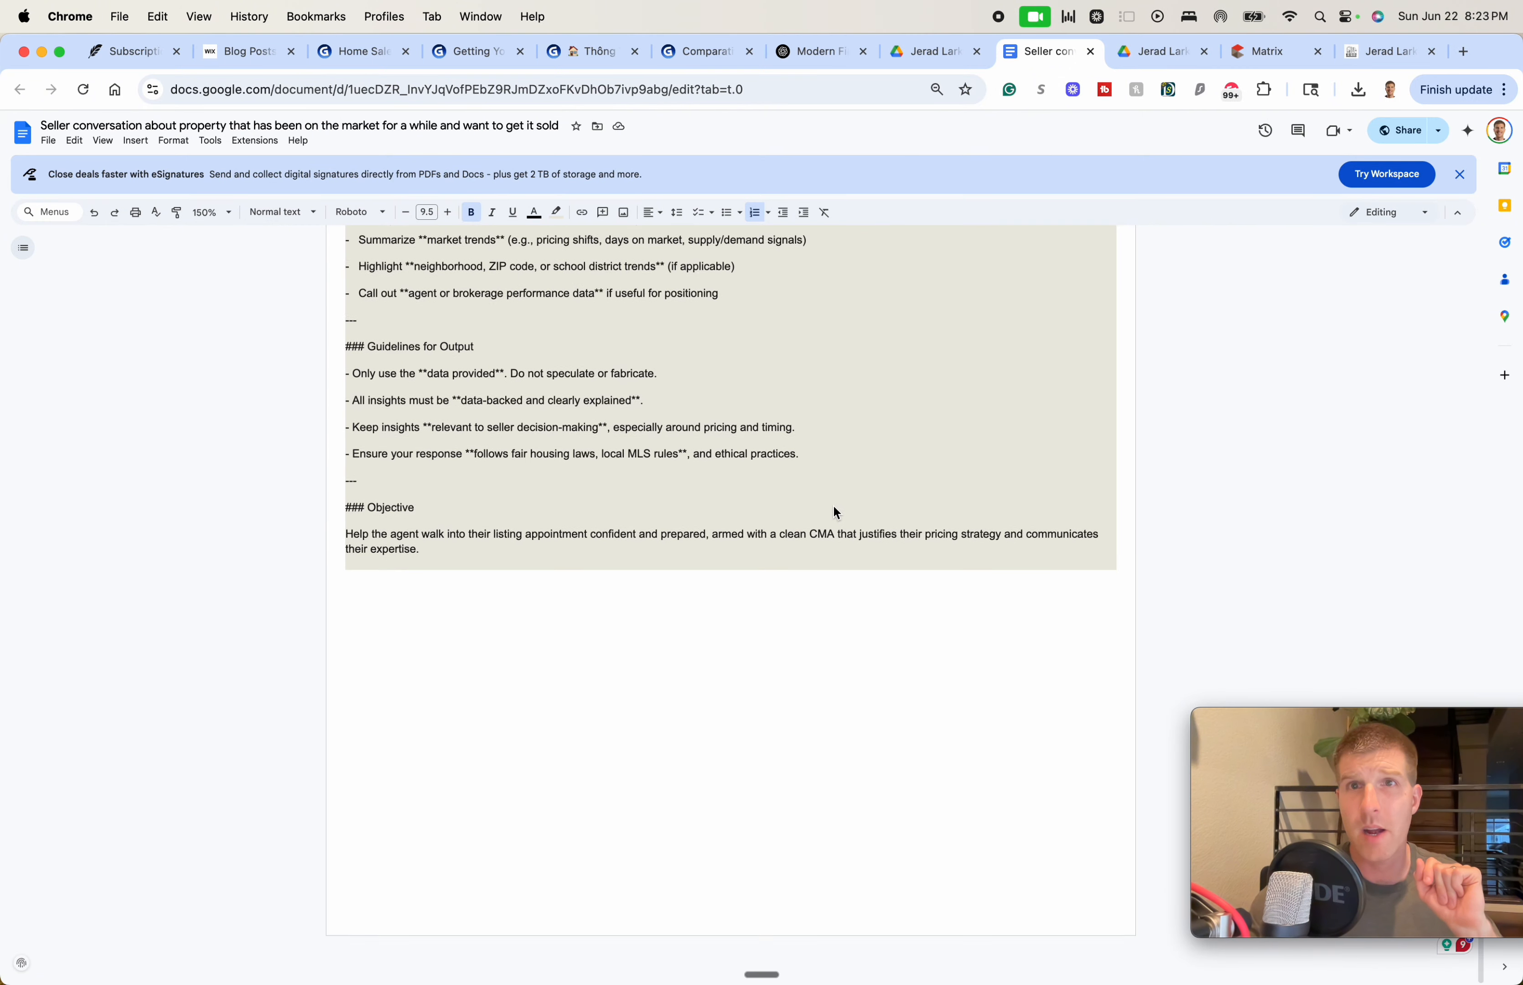
{"action": "scroll", "coordinate": [834, 505], "scroll_direction": "up", "scroll_amount": 20}
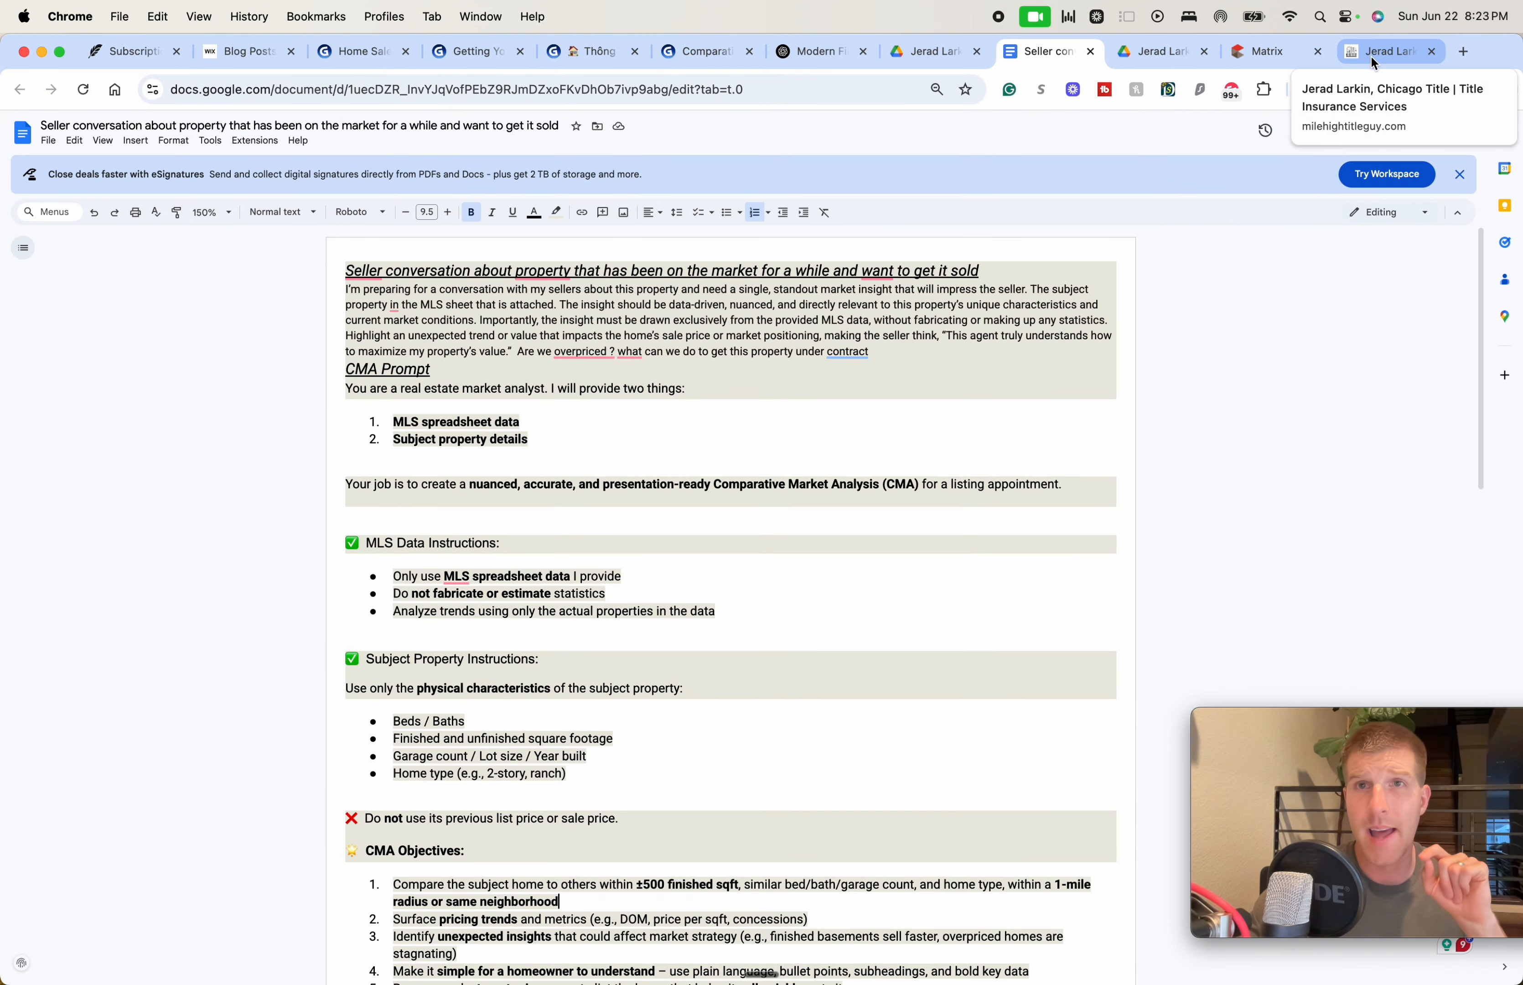
Pass through the Drive and Matrix tabs back to the ChatGPT CMA conversation
{"action": "left_click", "coordinate": [1155, 56]}
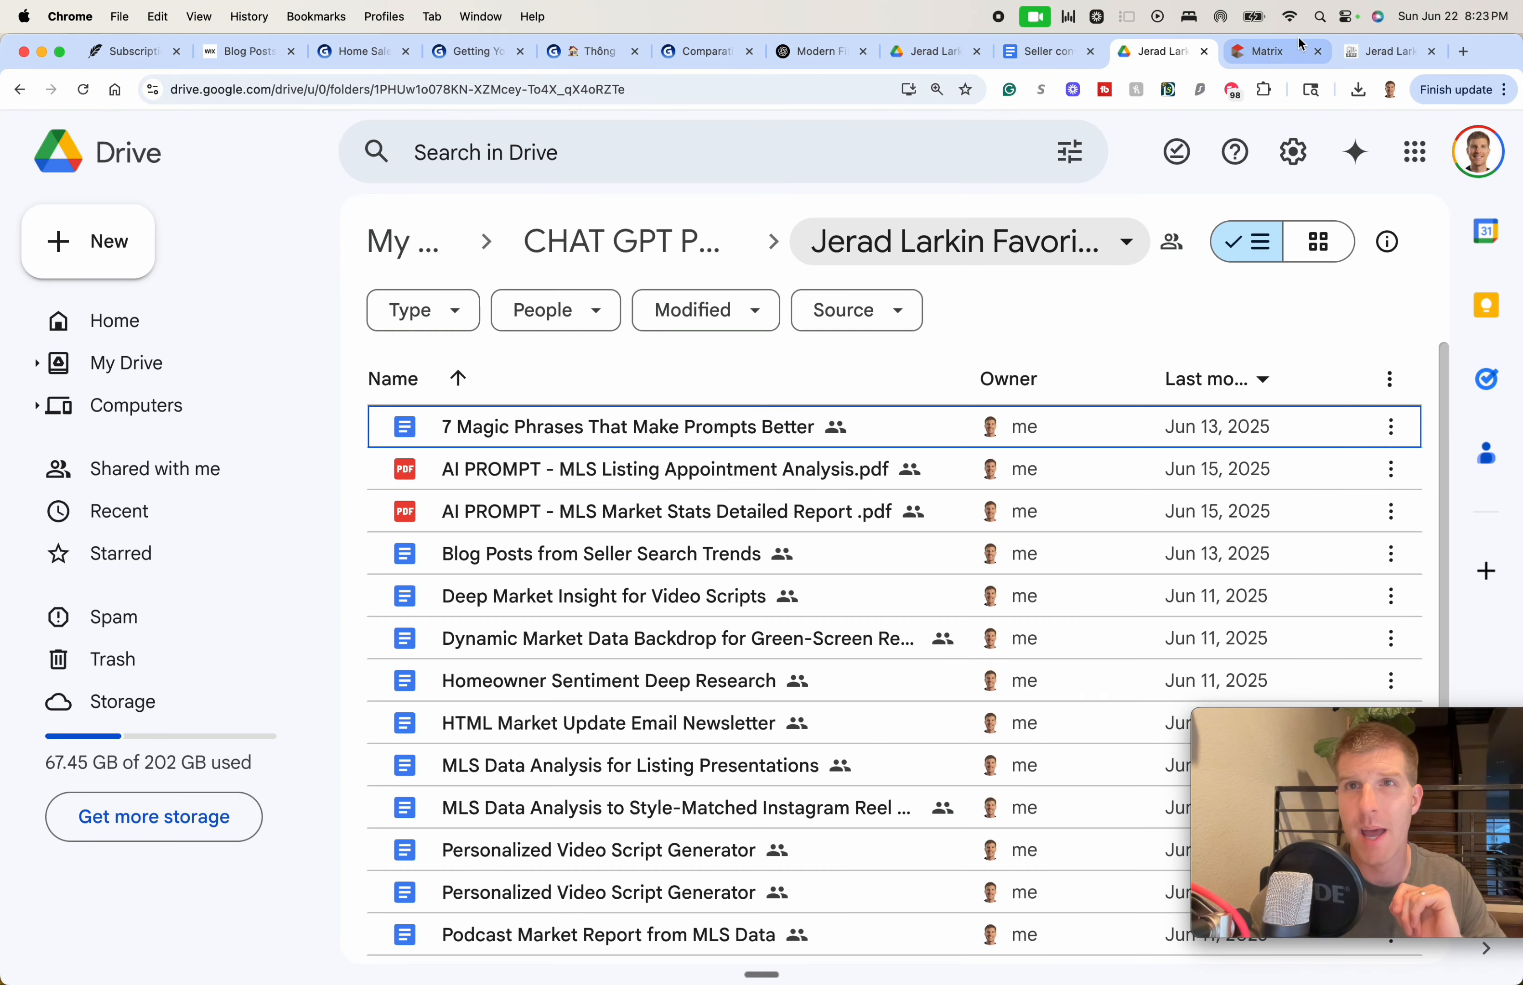
{"action": "left_click", "coordinate": [1275, 61]}
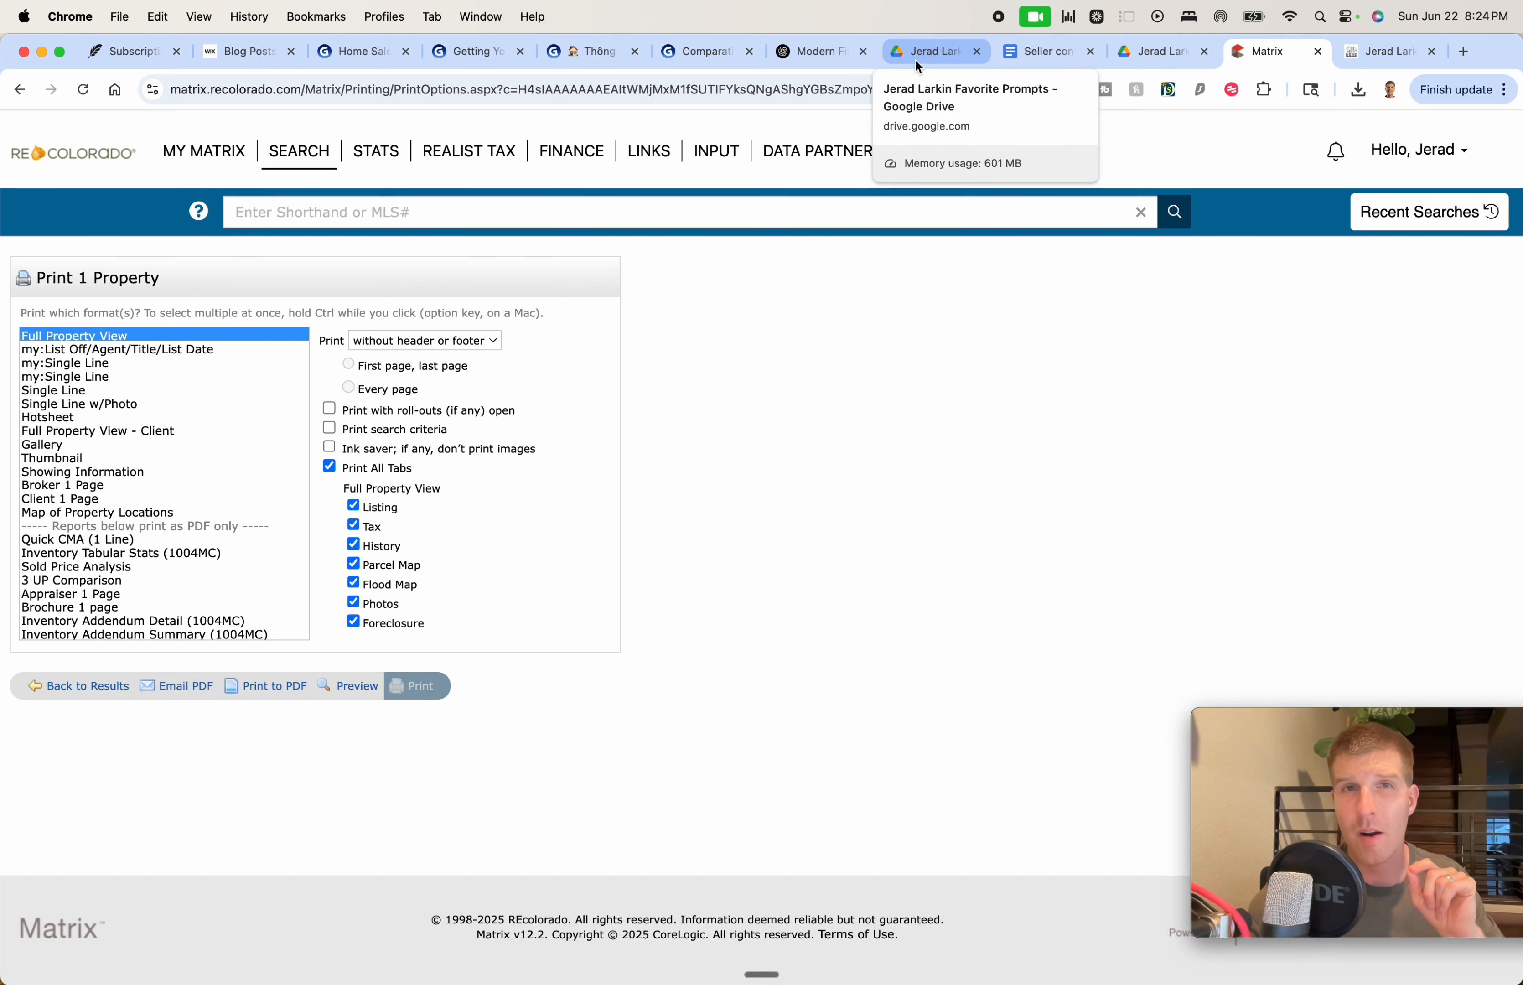
{"action": "left_click", "coordinate": [804, 58]}
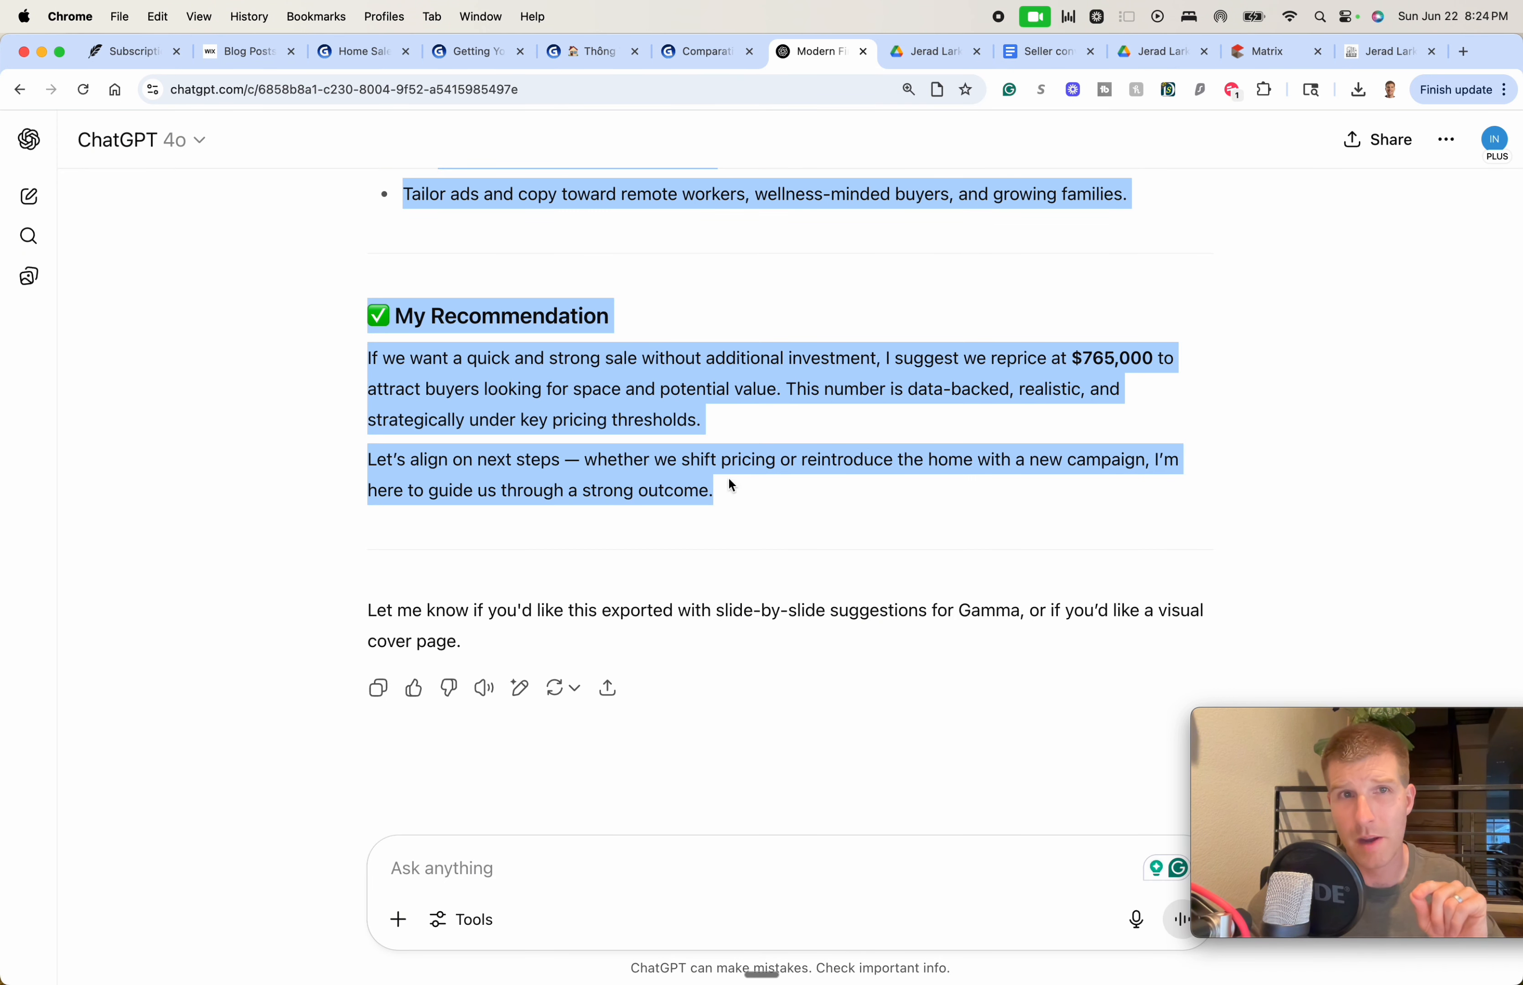